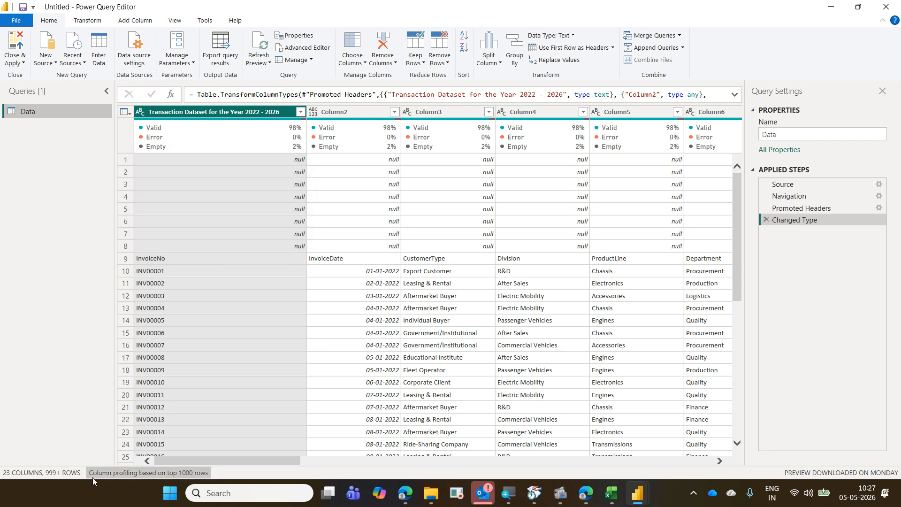
Switch column profiling from the top 1000 rows to the entire data set.
{"action": "mouse_move", "coordinate": [74, 457]}
{"action": "left_mouse_down"}
{"action": "mouse_move", "coordinate": [99, 478]}
{"action": "mouse_move", "coordinate": [225, 489]}
{"action": "left_mouse_up"}
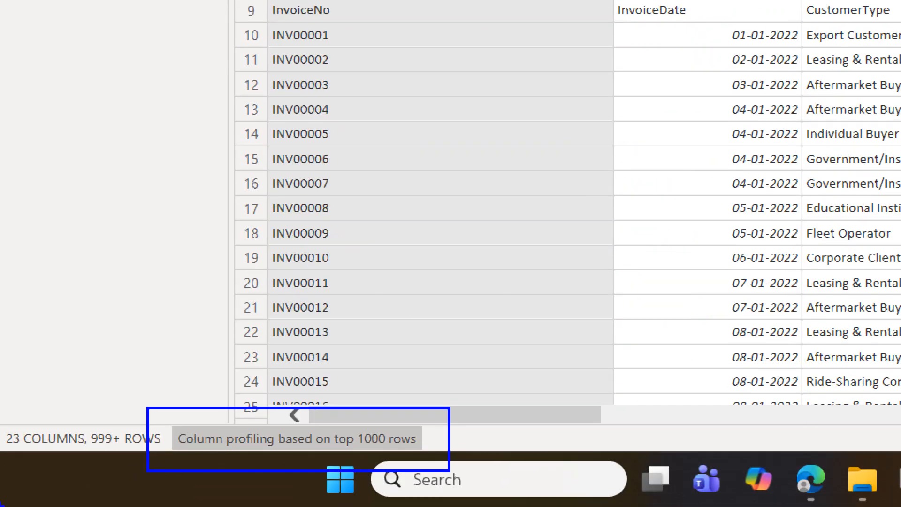
{"action": "left_click_drag", "start_coordinate": [379, 430], "coordinate": [482, 356]}
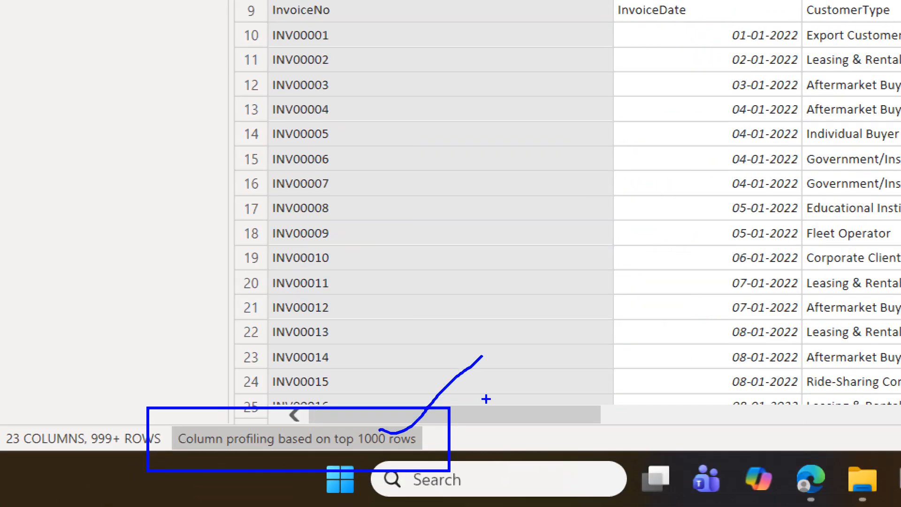
{"action": "key", "text": "Escape"}
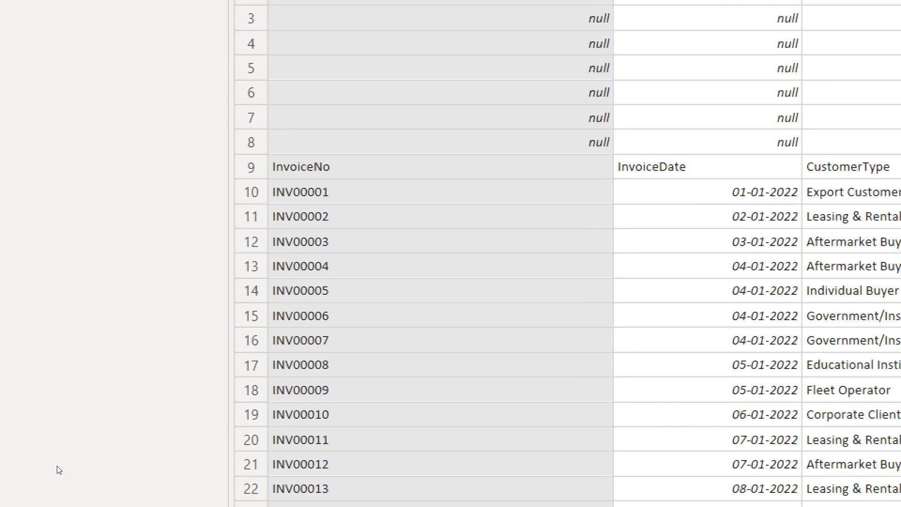
{"action": "left_click", "coordinate": [144, 469]}
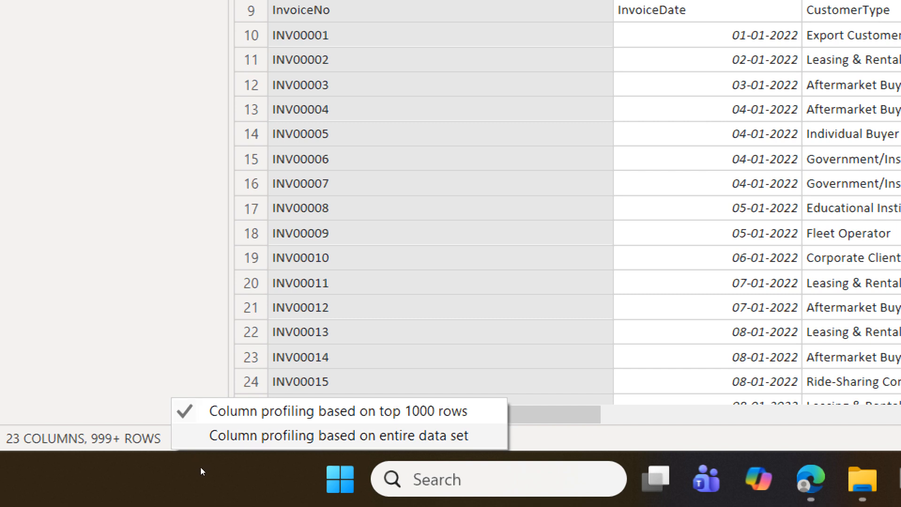
{"action": "left_click", "coordinate": [200, 439]}
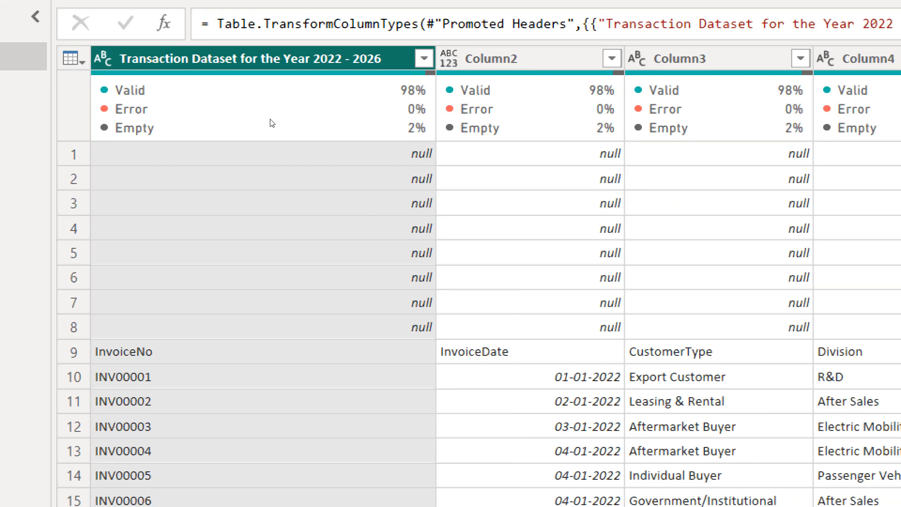
{"action": "mouse_move", "coordinate": [448, 288]}
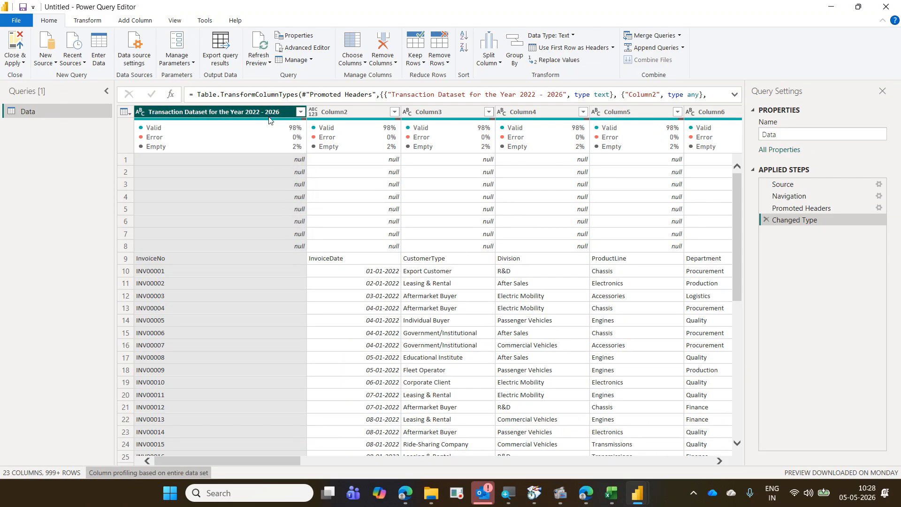
{"action": "mouse_move", "coordinate": [270, 123]}
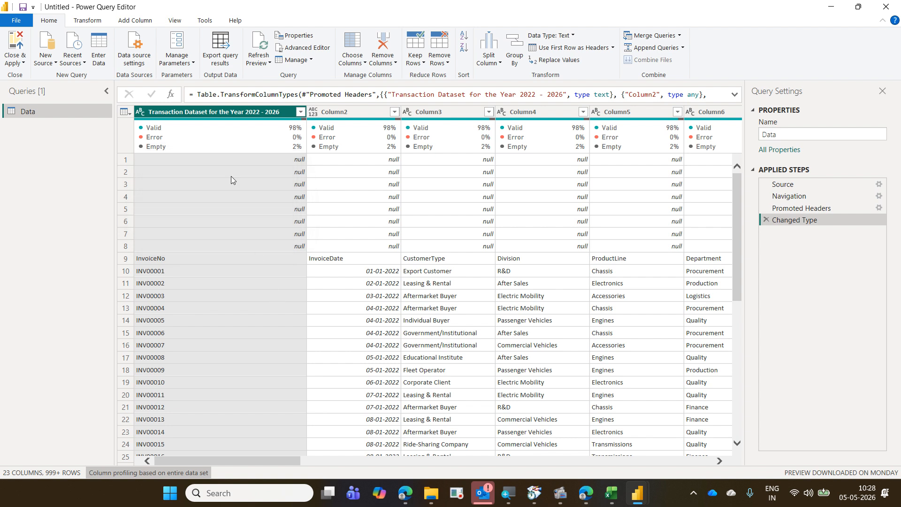
{"action": "left_click", "coordinate": [184, 19]}
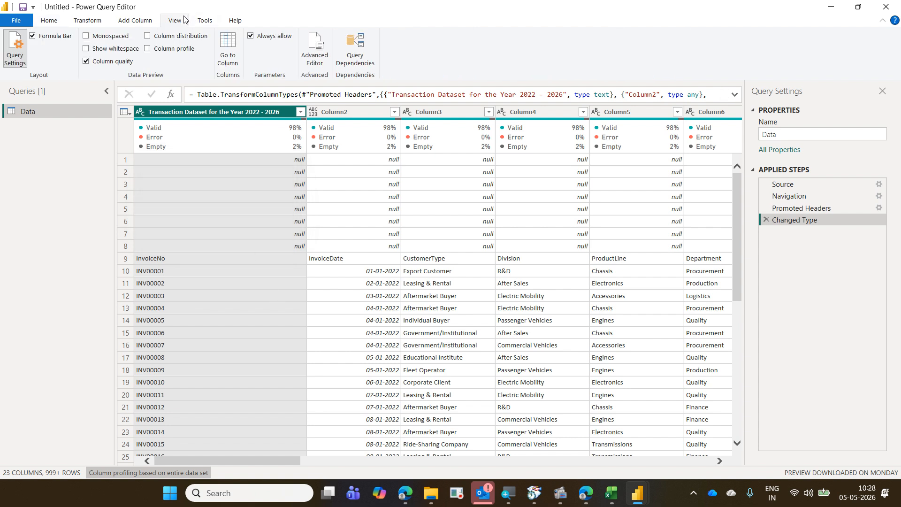
{"action": "left_click_drag", "start_coordinate": [155, 12], "coordinate": [192, 31]}
{"action": "left_click_drag", "start_coordinate": [74, 55], "coordinate": [142, 72]}
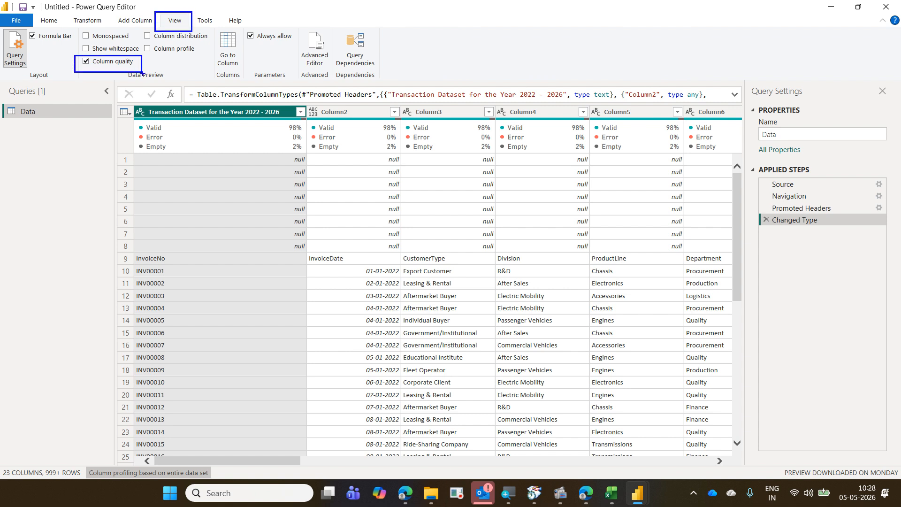
{"action": "left_click_drag", "start_coordinate": [190, 31], "coordinate": [141, 69]}
{"action": "key", "text": "Escape"}
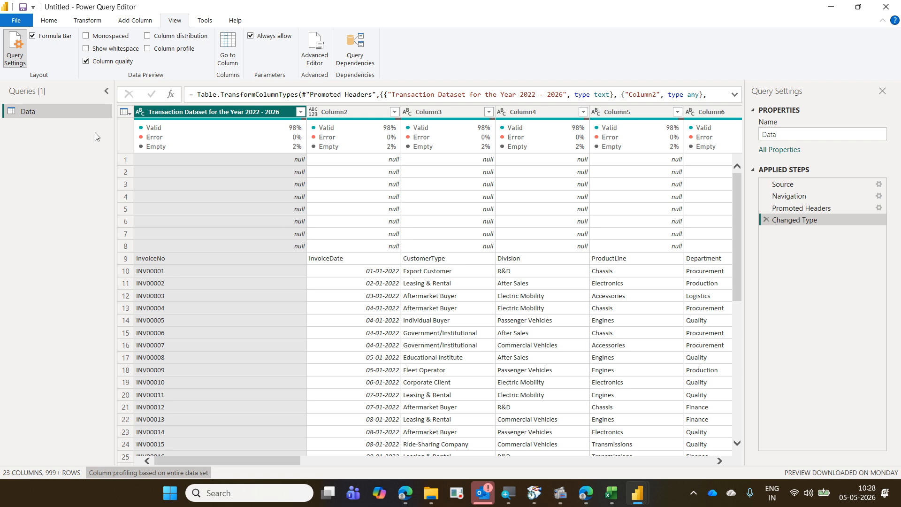
{"action": "left_click", "coordinate": [56, 24]}
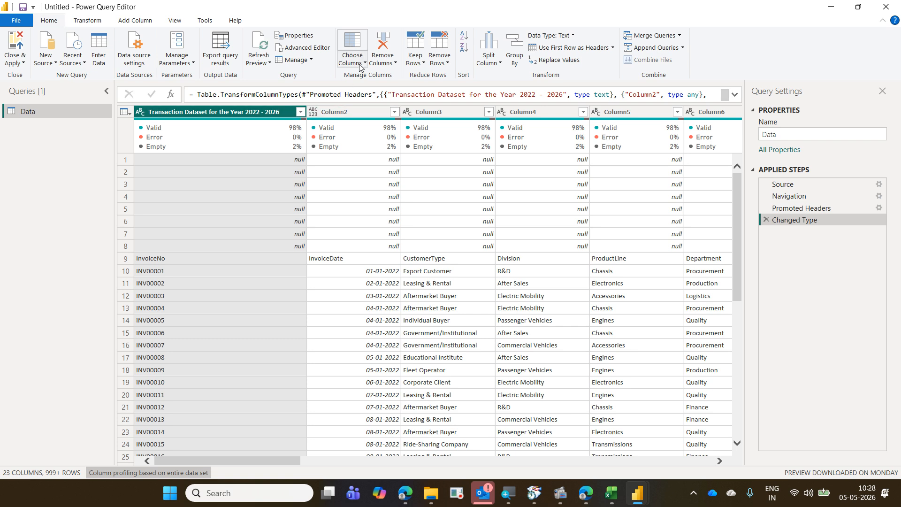
Apply Remove Blank Rows to the Data table and annotate the new Removed Blank Rows step.
{"action": "left_click", "coordinate": [436, 61]}
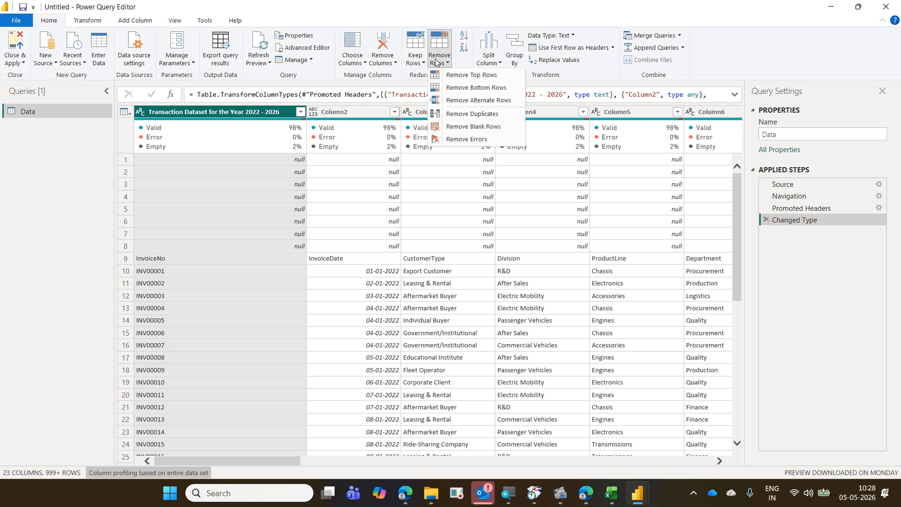
{"action": "left_click", "coordinate": [508, 126]}
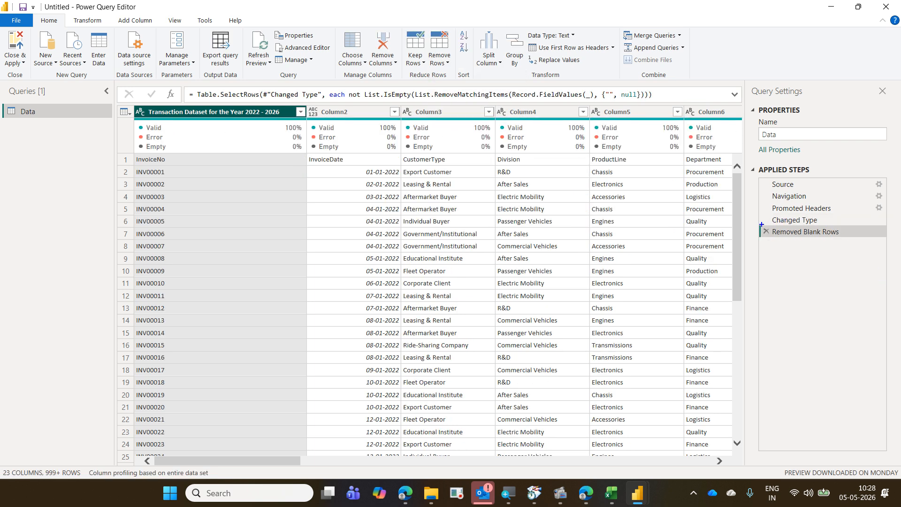
{"action": "left_click_drag", "start_coordinate": [760, 224], "coordinate": [863, 236]}
{"action": "left_click_drag", "start_coordinate": [761, 244], "coordinate": [857, 253]}
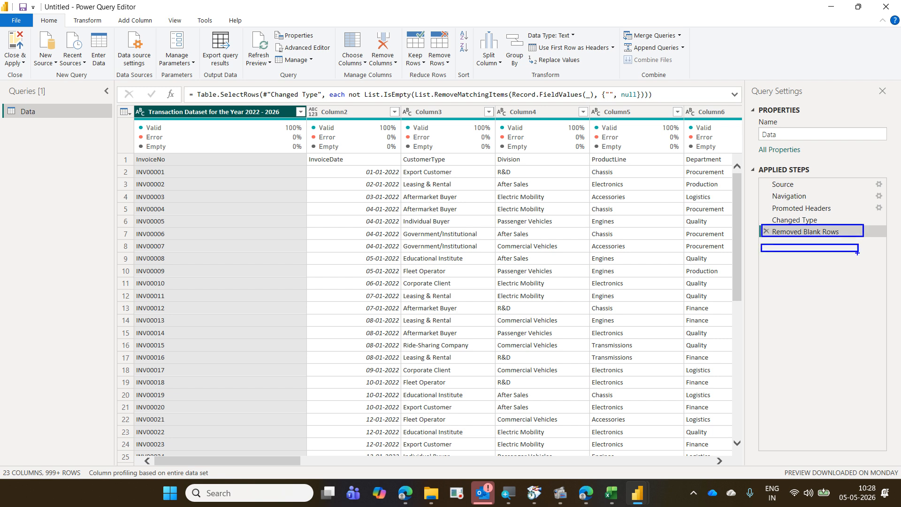
{"action": "left_click_drag", "start_coordinate": [766, 265], "coordinate": [851, 271]}
{"action": "left_click_drag", "start_coordinate": [765, 284], "coordinate": [843, 291]}
{"action": "left_click_drag", "start_coordinate": [763, 306], "coordinate": [838, 311]}
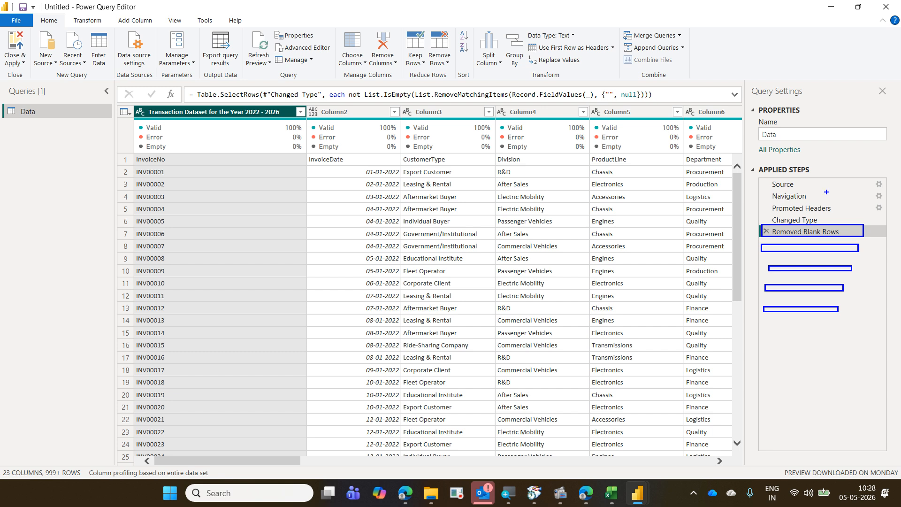
{"action": "left_click_drag", "start_coordinate": [825, 194], "coordinate": [804, 313]}
{"action": "mouse_move", "coordinate": [758, 258]}
{"action": "left_mouse_down"}
{"action": "mouse_move", "coordinate": [769, 255]}
{"action": "mouse_move", "coordinate": [752, 247]}
{"action": "mouse_move", "coordinate": [765, 270]}
{"action": "left_mouse_up"}
{"action": "key", "text": "Escape"}
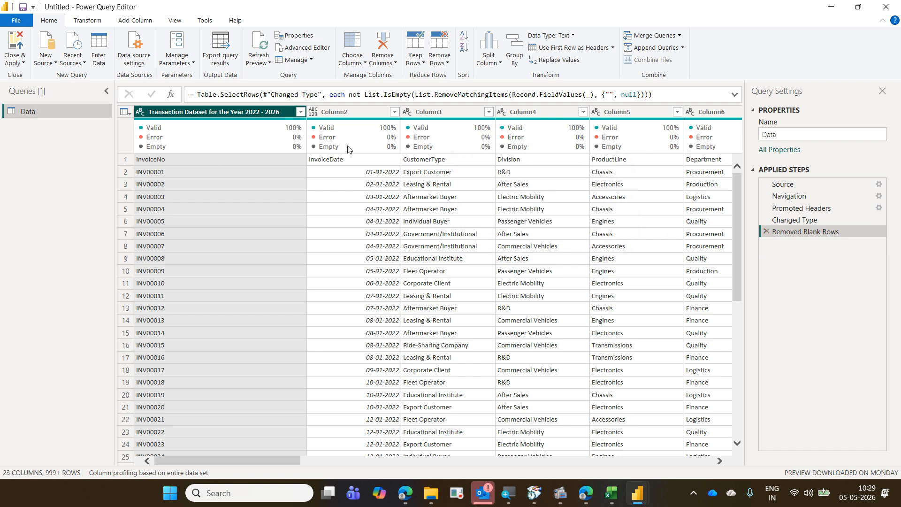
Mark InvoiceNo, InvoiceDate and CustomerType in row 1 as the intended column headers.
{"action": "key", "text": "ctrl+2"}
{"action": "mouse_move", "coordinate": [128, 152]}
{"action": "left_mouse_down"}
{"action": "mouse_move", "coordinate": [179, 167]}
{"action": "mouse_move", "coordinate": [187, 118]}
{"action": "left_mouse_up"}
{"action": "mouse_move", "coordinate": [307, 153]}
{"action": "left_mouse_down"}
{"action": "mouse_move", "coordinate": [352, 169]}
{"action": "mouse_move", "coordinate": [371, 142]}
{"action": "mouse_move", "coordinate": [364, 119]}
{"action": "left_mouse_up"}
{"action": "mouse_move", "coordinate": [398, 149]}
{"action": "left_mouse_down"}
{"action": "mouse_move", "coordinate": [455, 171]}
{"action": "mouse_move", "coordinate": [464, 110]}
{"action": "left_mouse_up"}
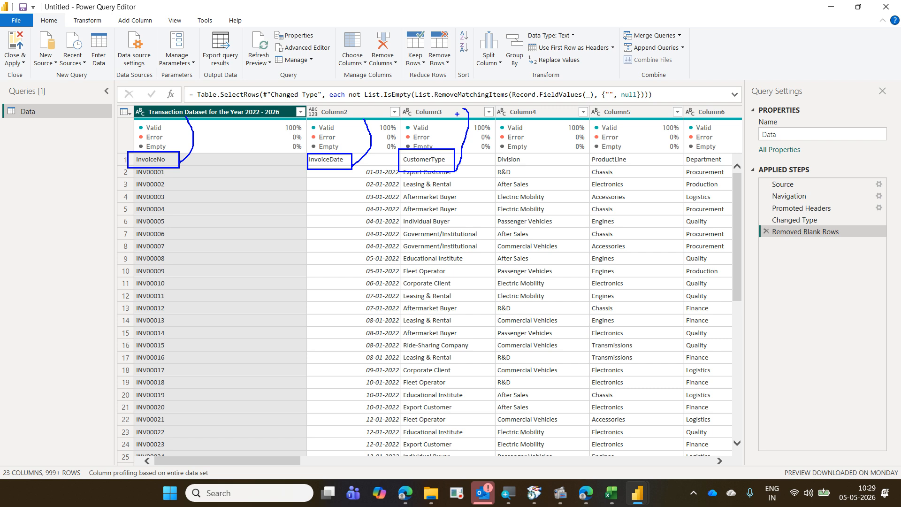
{"action": "key", "text": "Escape"}
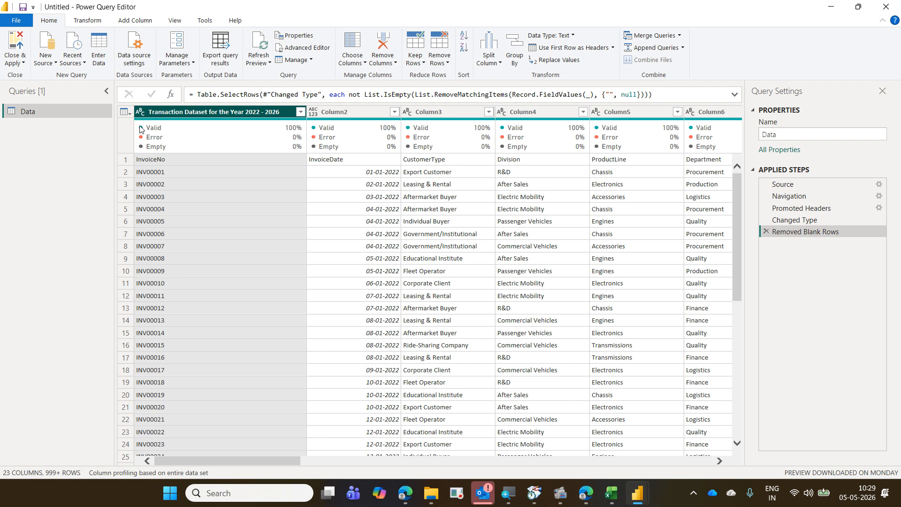
Point out the two places offering Use First Row as Headers: the table menu and Home ribbon.
{"action": "left_click", "coordinate": [128, 112]}
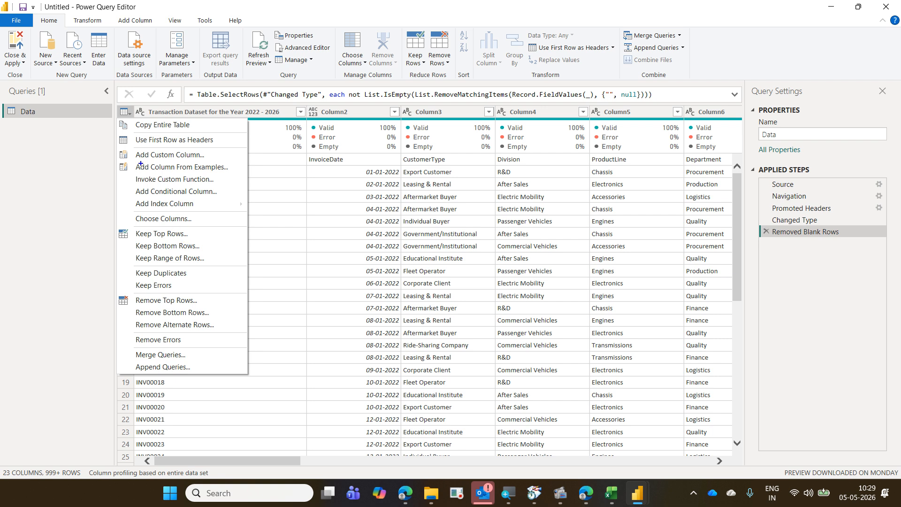
{"action": "left_click_drag", "start_coordinate": [117, 133], "coordinate": [235, 153]}
{"action": "left_click_drag", "start_coordinate": [34, 13], "coordinate": [64, 30]}
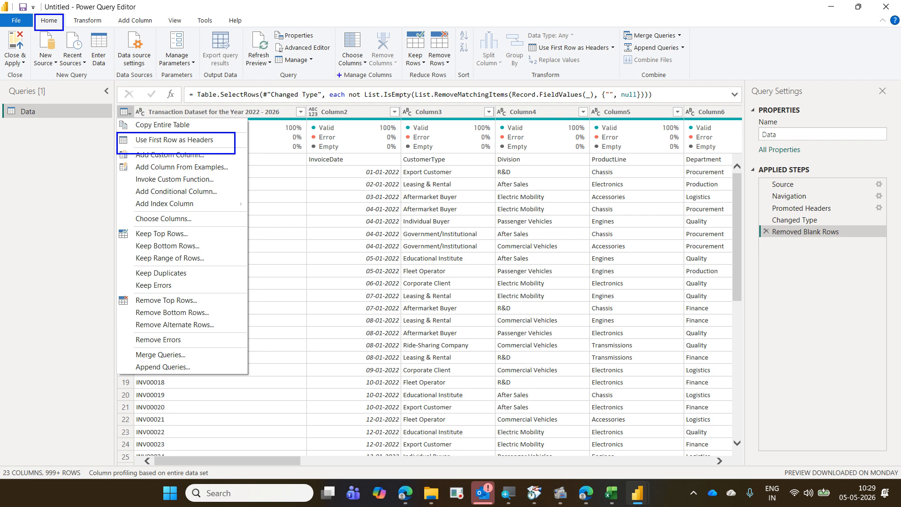
{"action": "left_click_drag", "start_coordinate": [525, 40], "coordinate": [620, 62]}
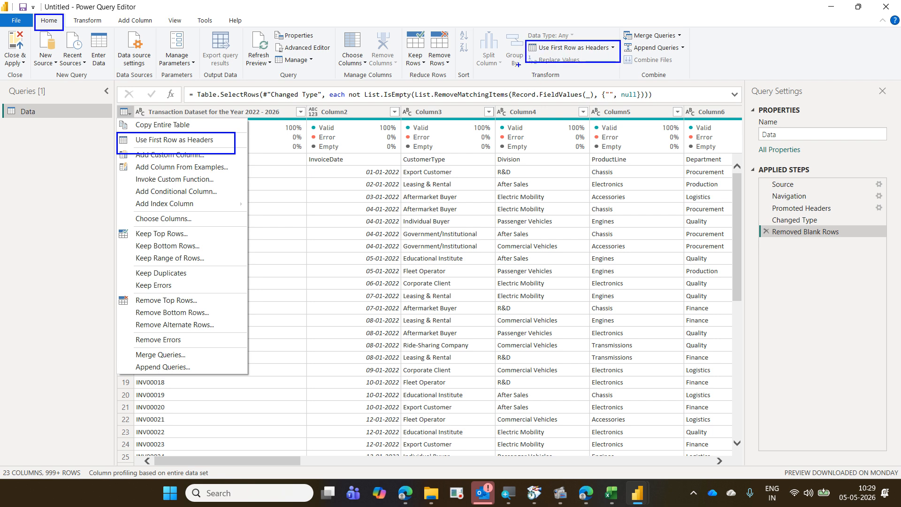
{"action": "left_click_drag", "start_coordinate": [517, 64], "coordinate": [69, 18]}
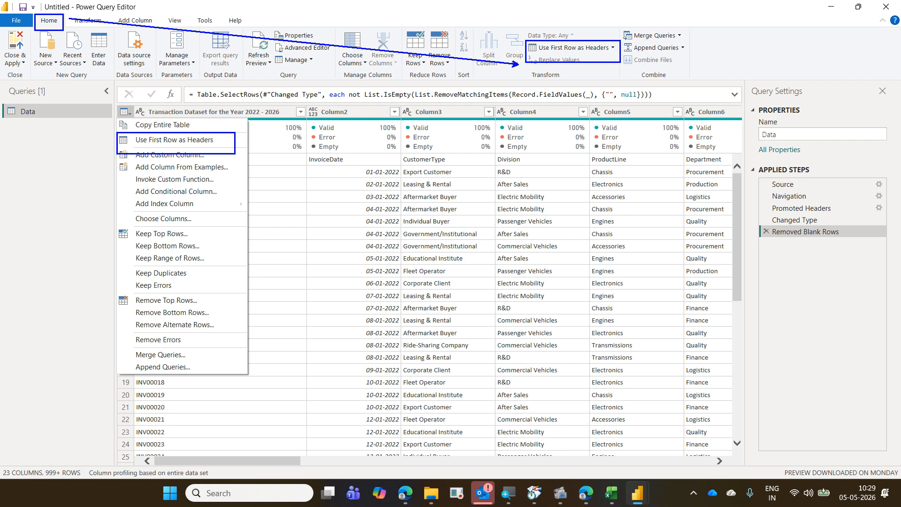
{"action": "key", "text": "Escape"}
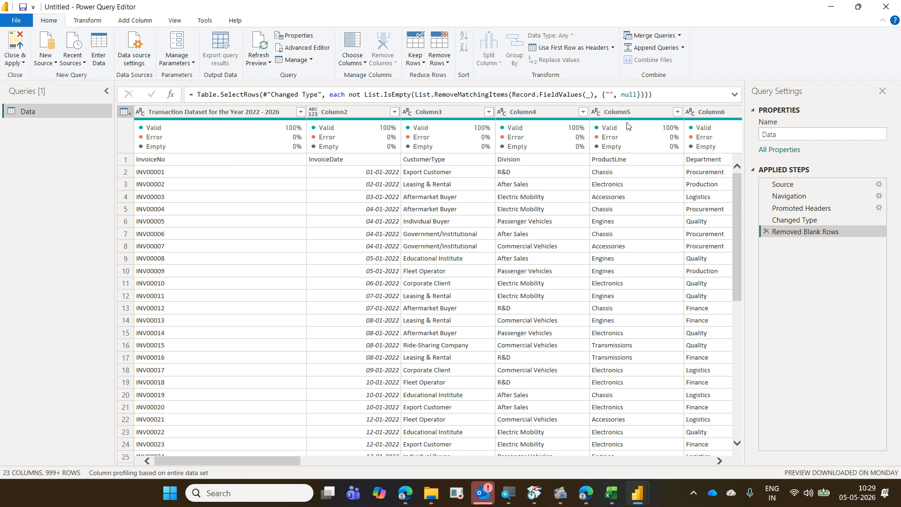
Promote the first row to headers and highlight InvoiceNo text, InvoiceDate date and CustomerType text types.
{"action": "left_click", "coordinate": [582, 46]}
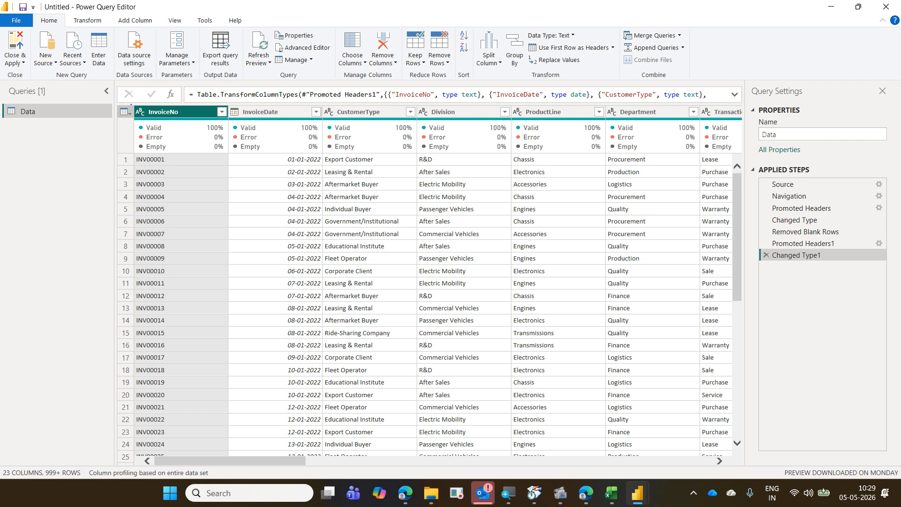
{"action": "left_click_drag", "start_coordinate": [131, 104], "coordinate": [149, 122]}
{"action": "left_click_drag", "start_coordinate": [229, 105], "coordinate": [244, 123]}
{"action": "mouse_move", "coordinate": [321, 105]}
{"action": "left_mouse_down"}
{"action": "mouse_move", "coordinate": [340, 124]}
{"action": "mouse_move", "coordinate": [315, 102]}
{"action": "mouse_move", "coordinate": [322, 124]}
{"action": "left_mouse_up"}
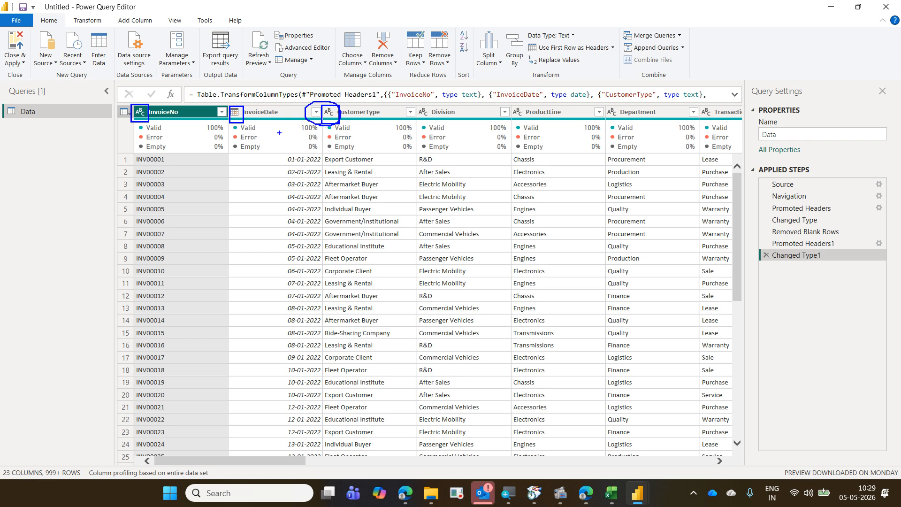
{"action": "mouse_move", "coordinate": [244, 123]}
{"action": "left_mouse_down"}
{"action": "mouse_move", "coordinate": [248, 107]}
{"action": "mouse_move", "coordinate": [221, 117]}
{"action": "mouse_move", "coordinate": [235, 123]}
{"action": "left_mouse_up"}
{"action": "key", "text": "Escape"}
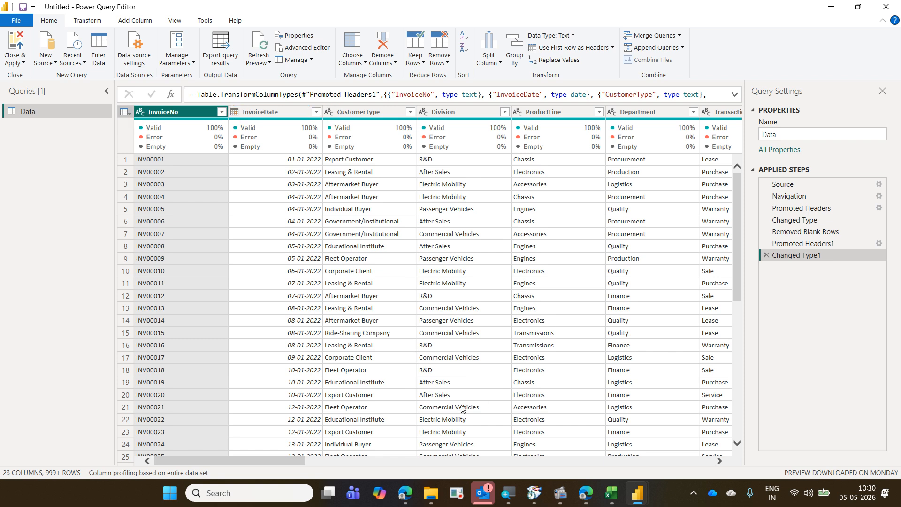
Scroll past Amount's decimal type to the empty Column19–Column23 and select Column19.
{"action": "left_click_drag", "start_coordinate": [301, 461], "coordinate": [494, 460]}
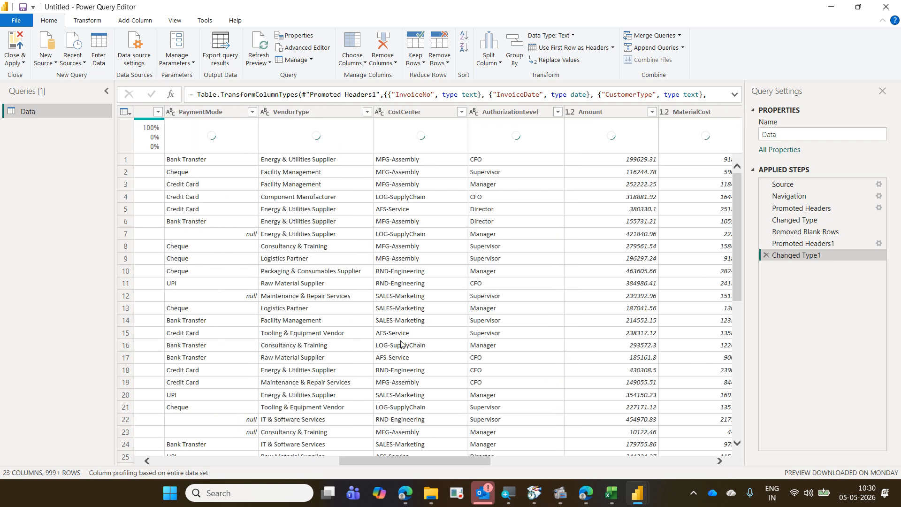
{"action": "mouse_move", "coordinate": [603, 158]}
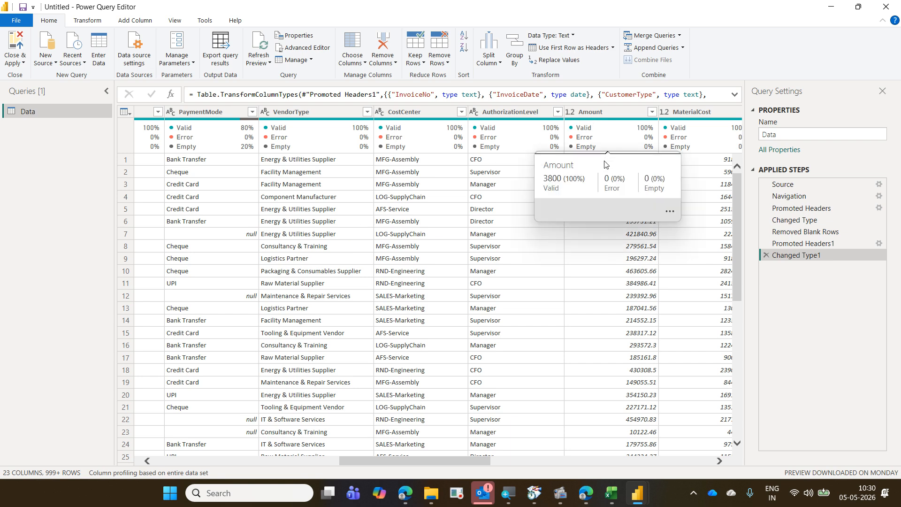
{"action": "left_click_drag", "start_coordinate": [563, 105], "coordinate": [582, 120]}
{"action": "key", "text": "Escape"}
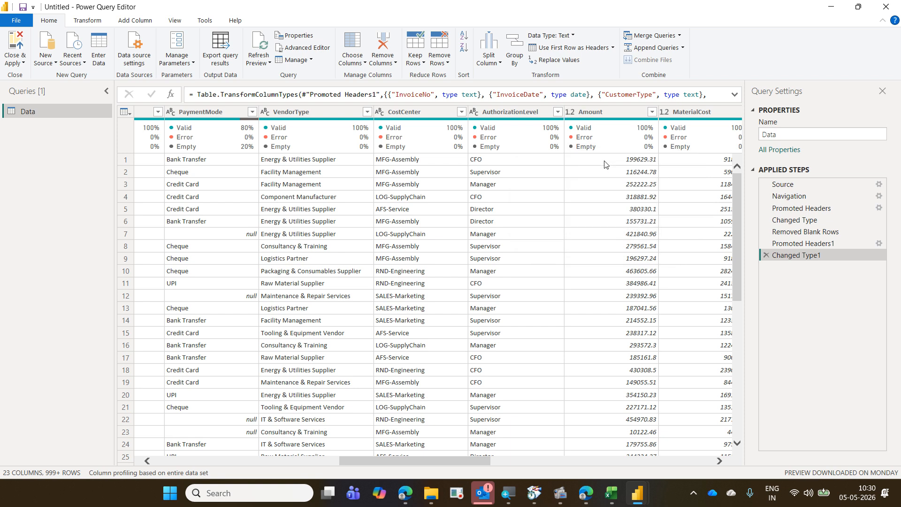
{"action": "left_click_drag", "start_coordinate": [444, 463], "coordinate": [602, 453]}
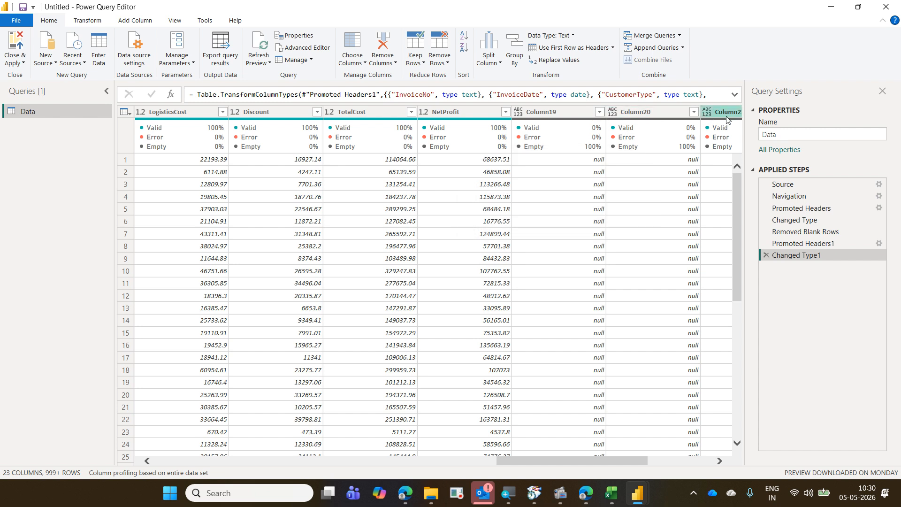
{"action": "left_click_drag", "start_coordinate": [610, 458], "coordinate": [704, 456]}
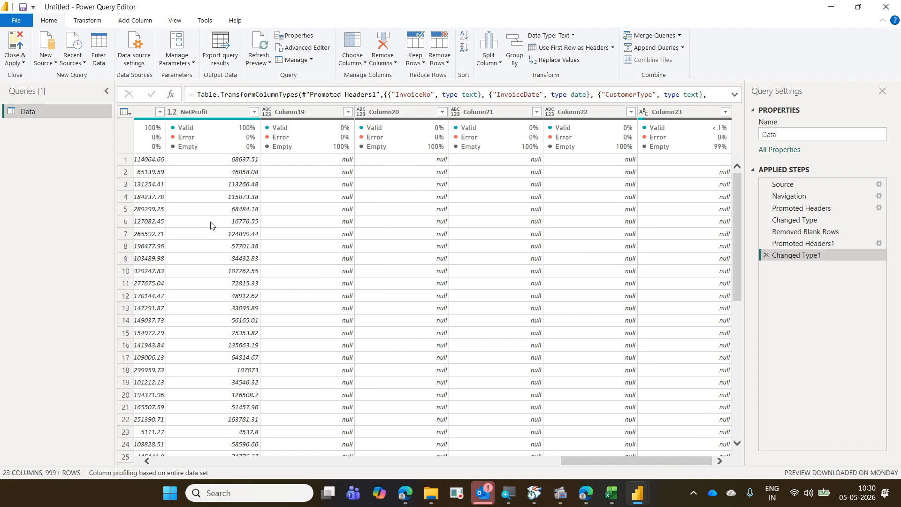
{"action": "left_click", "coordinate": [322, 111]}
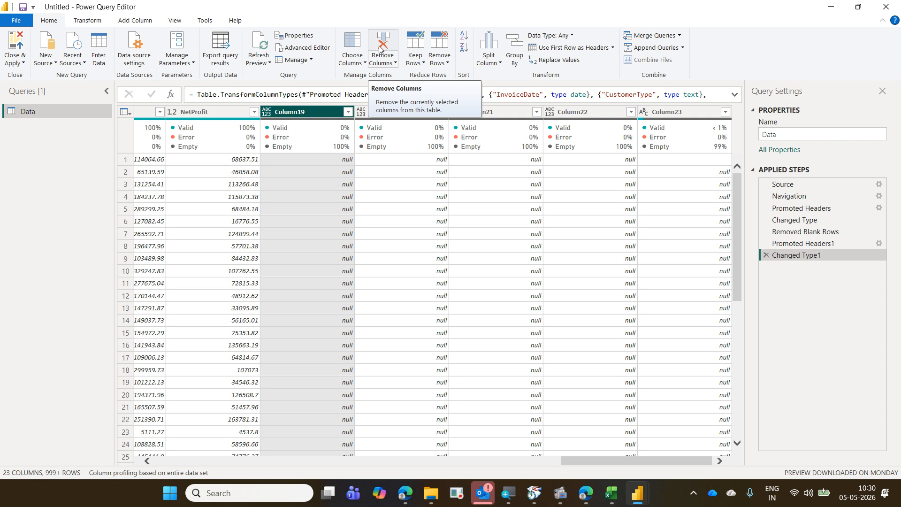
In Choose Columns, uncheck Column19, Column20, Column21, Column22 and Column23, keeping 18 columns.
{"action": "left_click", "coordinate": [349, 46]}
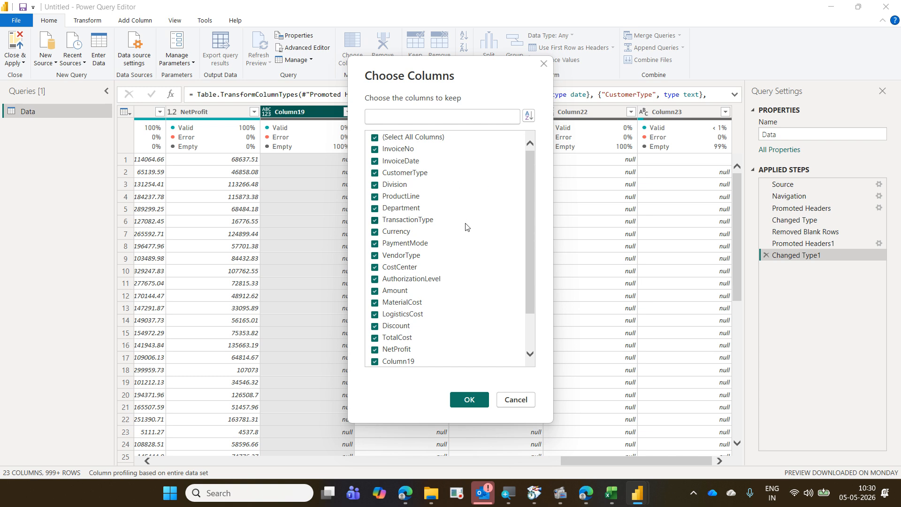
{"action": "scroll", "coordinate": [466, 226], "scroll_direction": "down", "scroll_amount": 2}
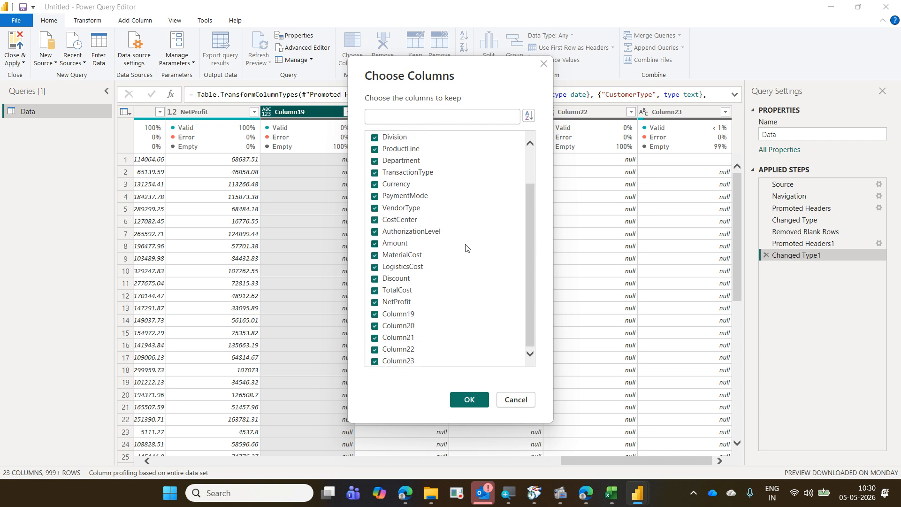
{"action": "left_click", "coordinate": [413, 317]}
{"action": "left_click", "coordinate": [412, 327]}
{"action": "left_click", "coordinate": [412, 340]}
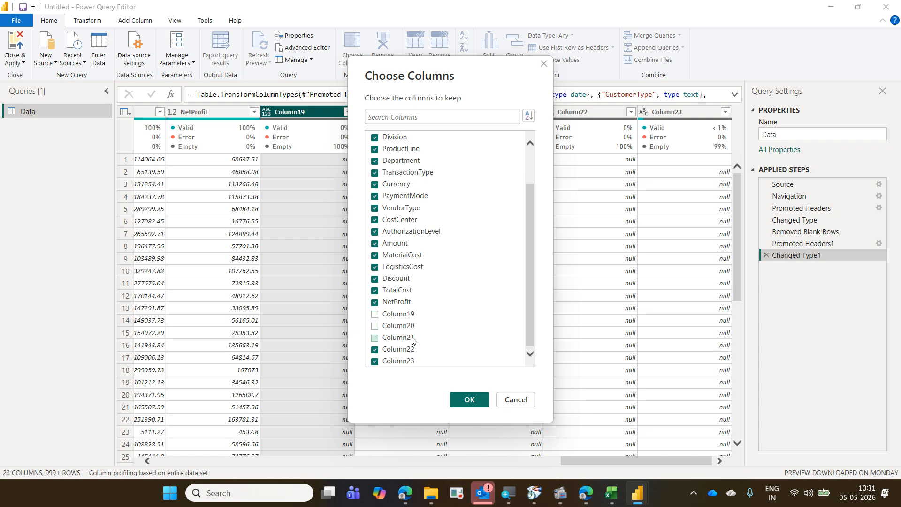
{"action": "left_click", "coordinate": [413, 350]}
{"action": "left_click", "coordinate": [412, 362]}
{"action": "left_click", "coordinate": [462, 400]}
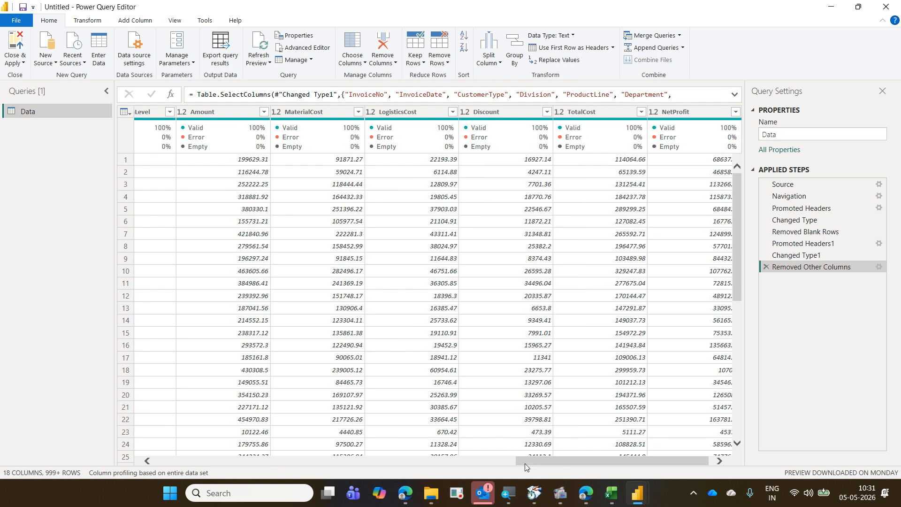
{"action": "left_click_drag", "start_coordinate": [530, 461], "coordinate": [323, 473]}
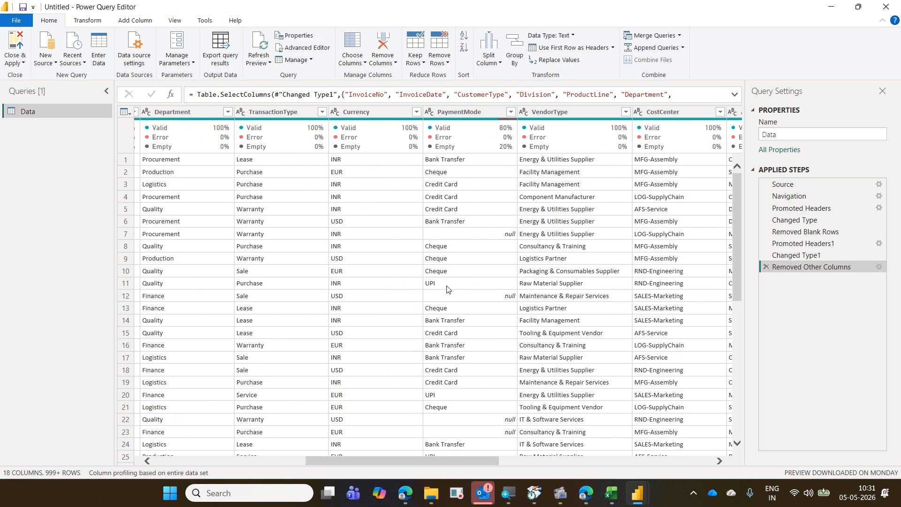
{"action": "mouse_move", "coordinate": [488, 129]}
Select the PaymentMode column, show its right-click actions, and open Replace Values for it.
{"action": "left_click", "coordinate": [459, 113]}
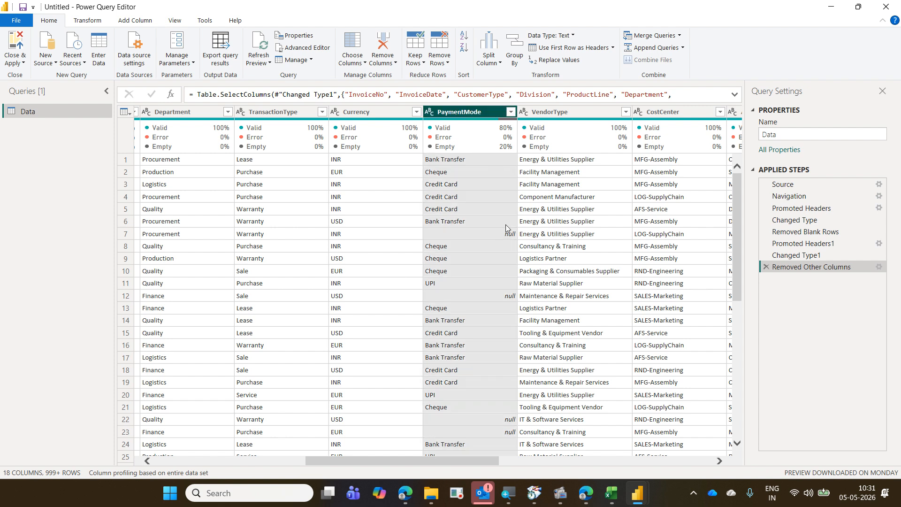
{"action": "right_click", "coordinate": [463, 113]}
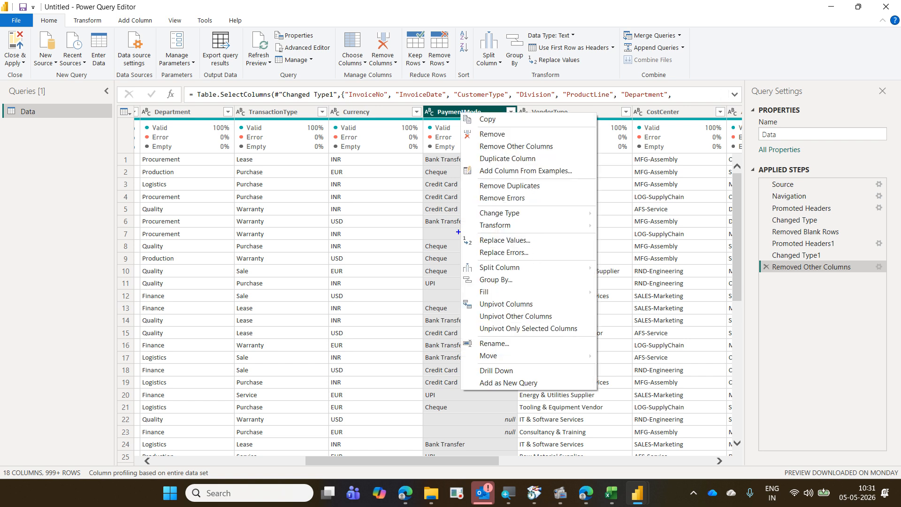
{"action": "left_click_drag", "start_coordinate": [459, 232], "coordinate": [541, 250]}
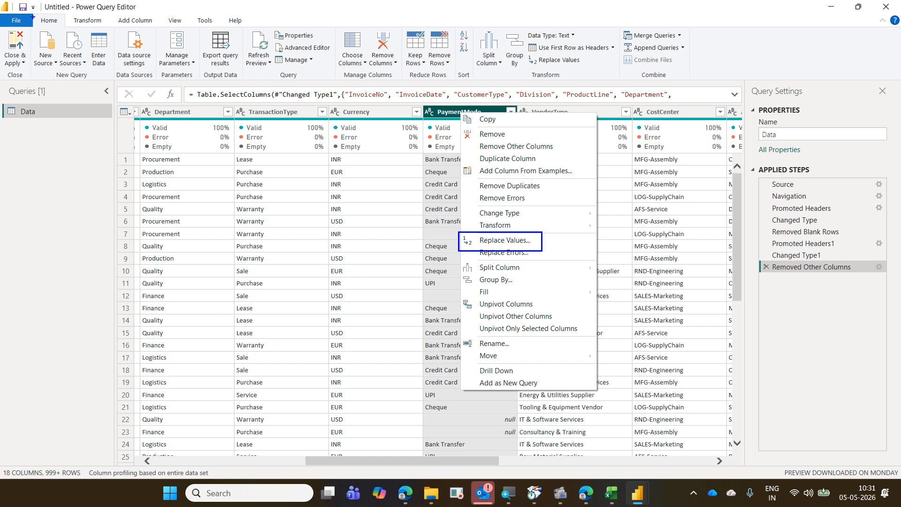
{"action": "left_click_drag", "start_coordinate": [32, 16], "coordinate": [65, 30]}
{"action": "left_click_drag", "start_coordinate": [526, 53], "coordinate": [591, 74]}
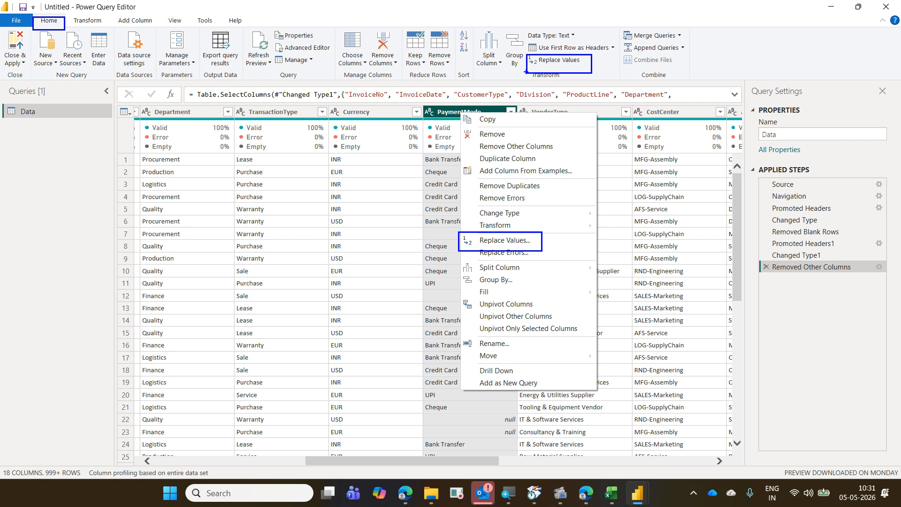
{"action": "mouse_move", "coordinate": [526, 72]}
{"action": "left_mouse_down"}
{"action": "mouse_move", "coordinate": [67, 29]}
{"action": "mouse_move", "coordinate": [66, 20]}
{"action": "left_mouse_up"}
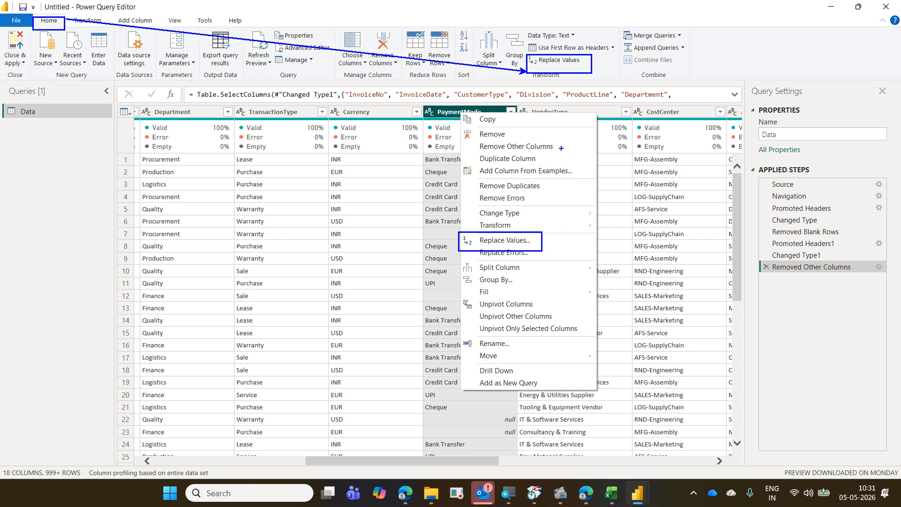
{"action": "key", "text": "Escape"}
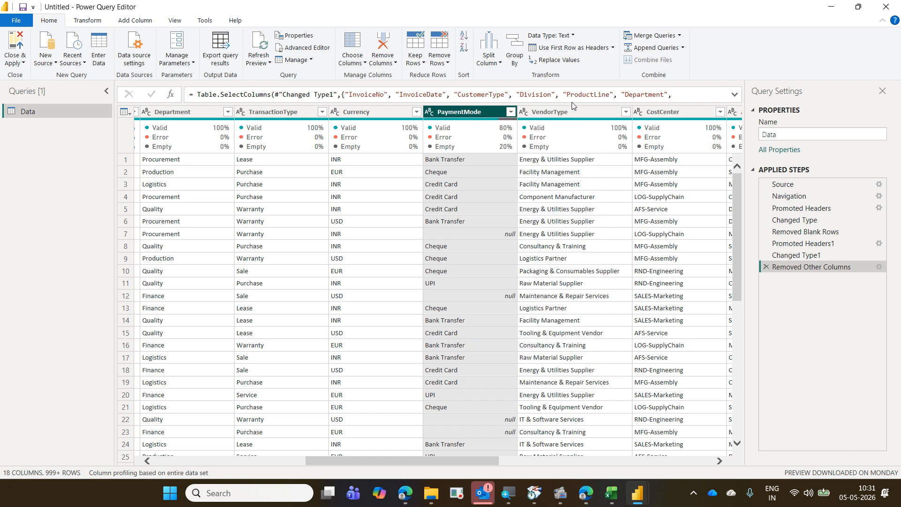
{"action": "left_click", "coordinate": [547, 62]}
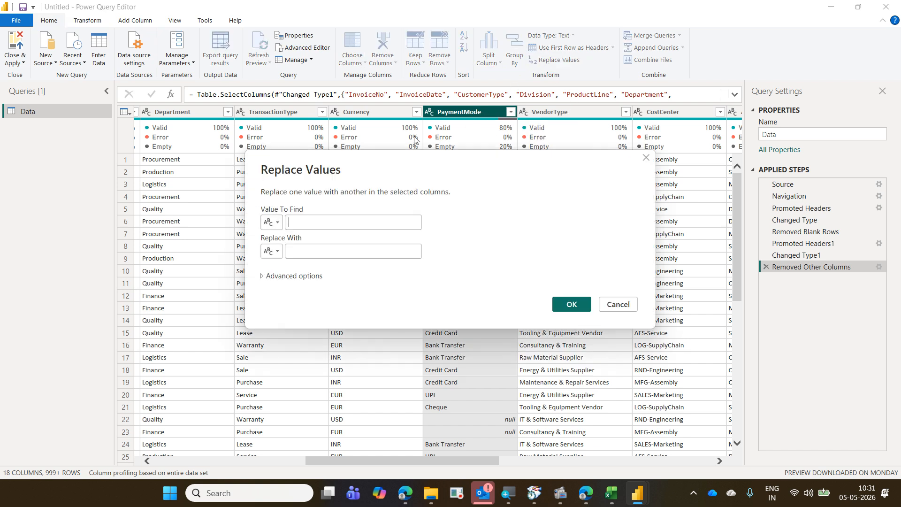
Replace null with 'Cas' in the PaymentMode column.
{"action": "left_click", "coordinate": [307, 228]}
{"action": "type", "text": "null"}
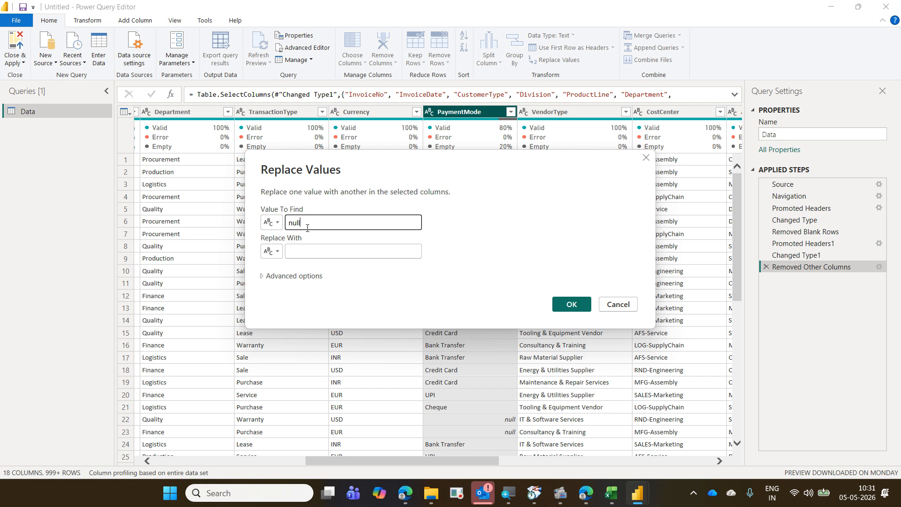
{"action": "key", "text": "Tab"}
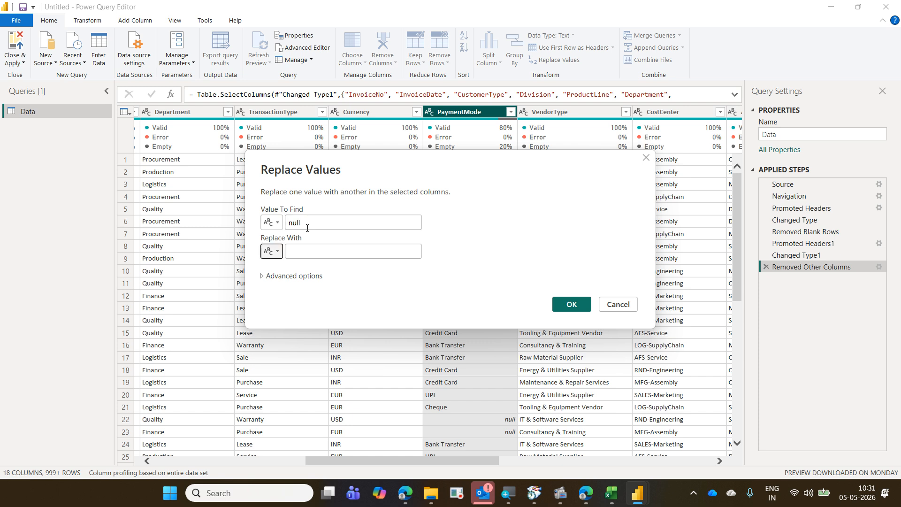
{"action": "key", "text": "Tab"}
{"action": "type", "text": "Cash"}
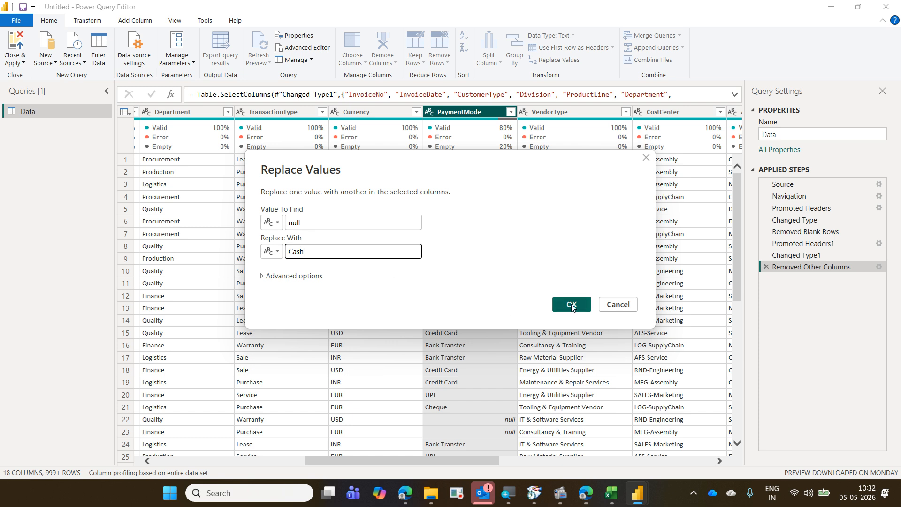
{"action": "key", "text": "BackSpace"}
{"action": "left_click", "coordinate": [562, 310]}
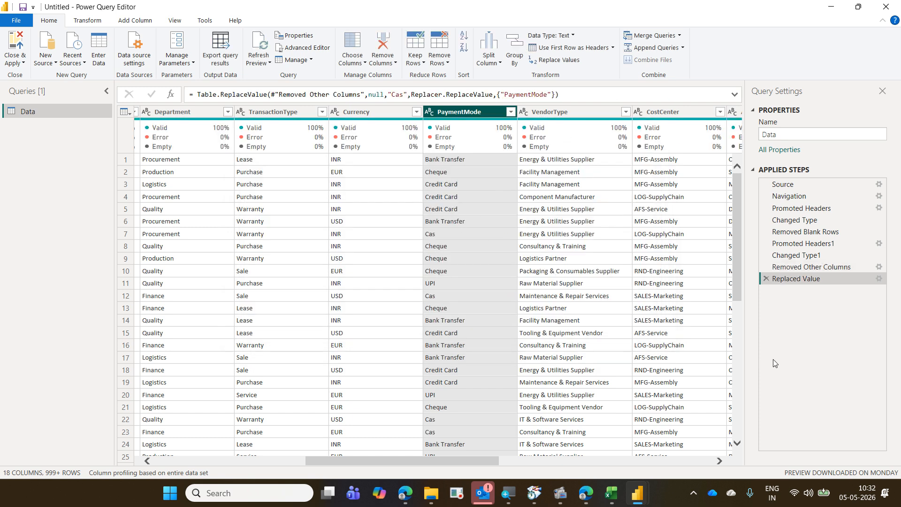
Edit the Replaced Value step so PaymentMode nulls become 'Cash' instead of 'Cas'.
{"action": "left_click", "coordinate": [878, 279]}
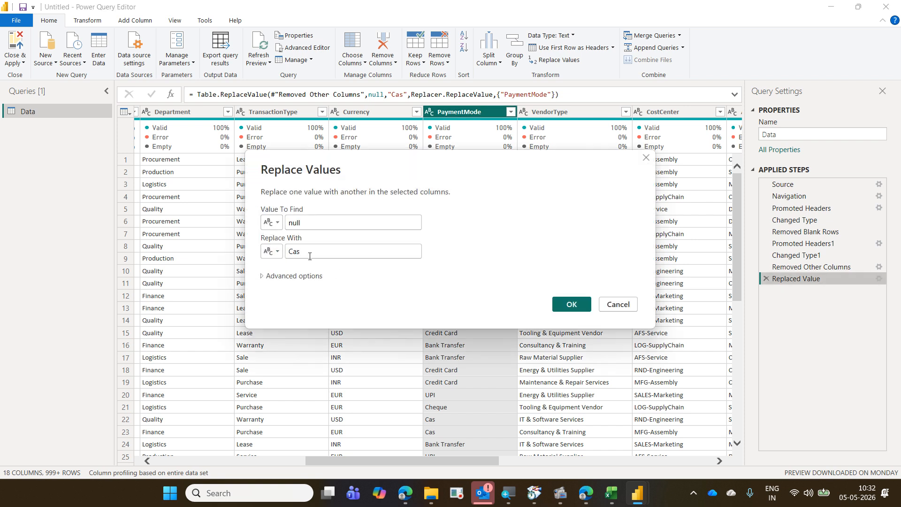
{"action": "type", "text": "h"}
{"action": "left_click", "coordinate": [571, 306]}
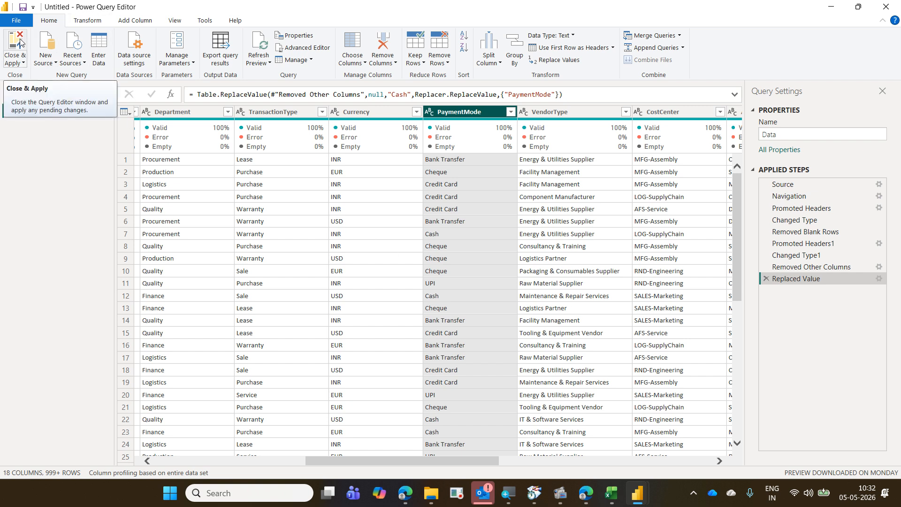
Close & Apply the query, then expand the Data table to list its 18 fields.
{"action": "left_click", "coordinate": [21, 64]}
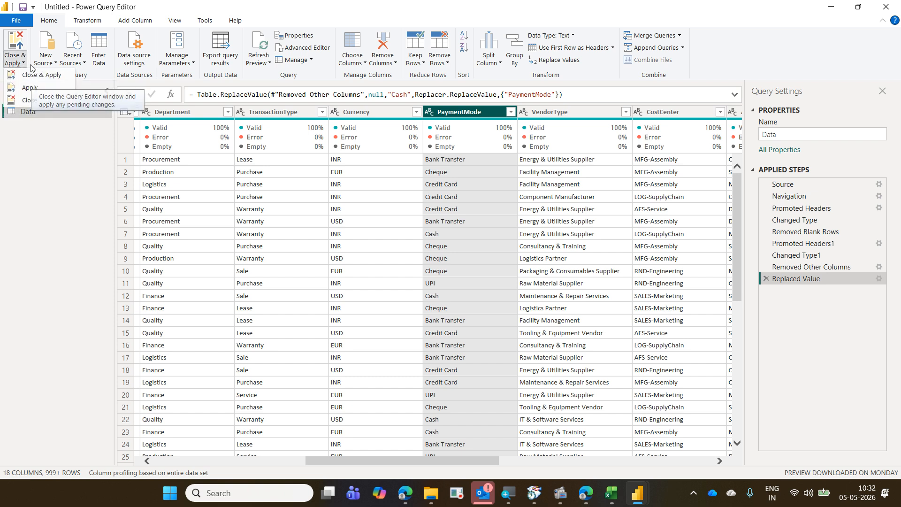
{"action": "left_click", "coordinate": [23, 45]}
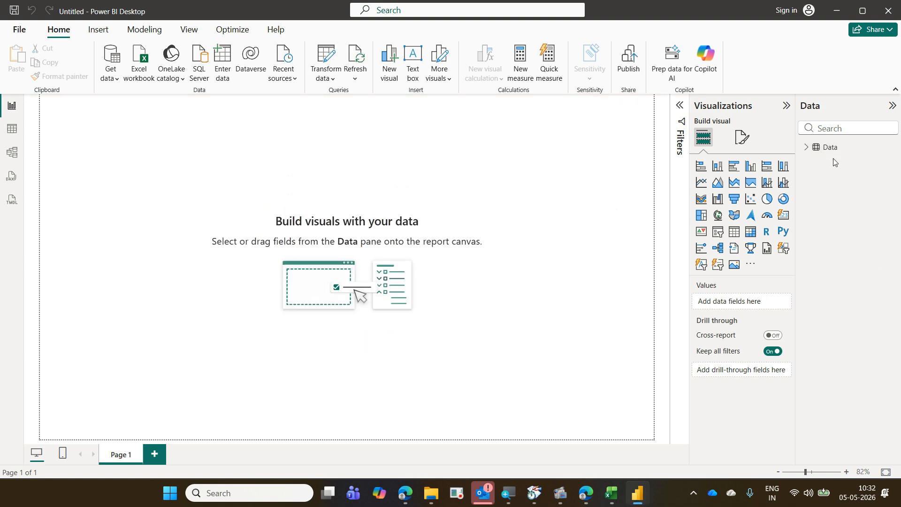
{"action": "left_click", "coordinate": [806, 149]}
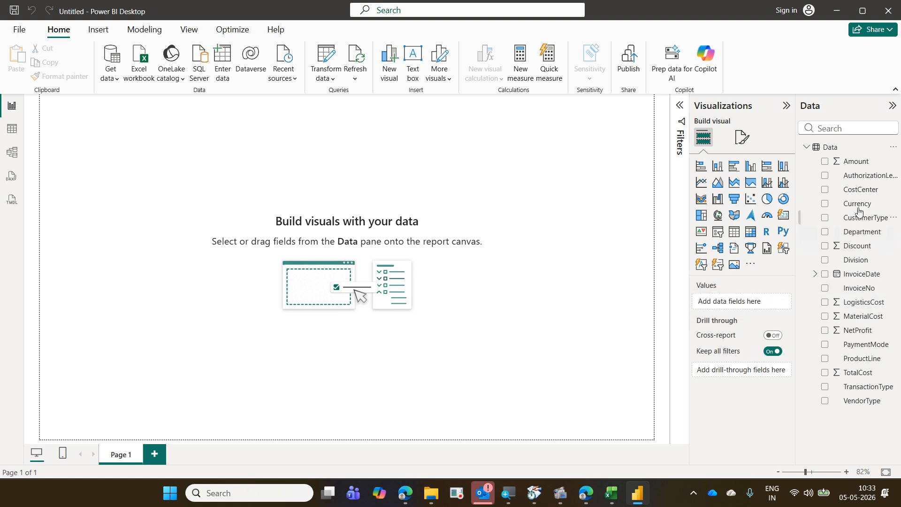
Show the Data table's right-click actions and annotate the related ribbon commands.
{"action": "right_click", "coordinate": [840, 149]}
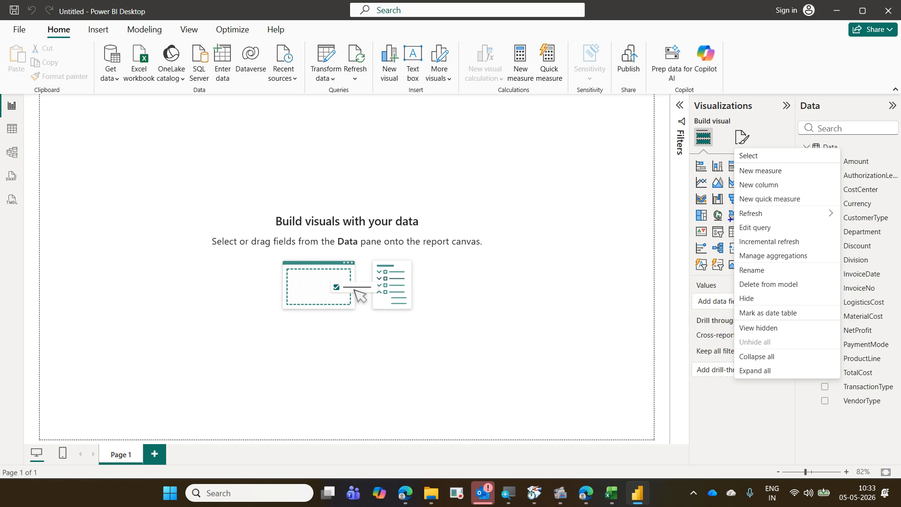
{"action": "left_click_drag", "start_coordinate": [729, 219], "coordinate": [794, 238]}
{"action": "left_click_drag", "start_coordinate": [40, 22], "coordinate": [83, 43]}
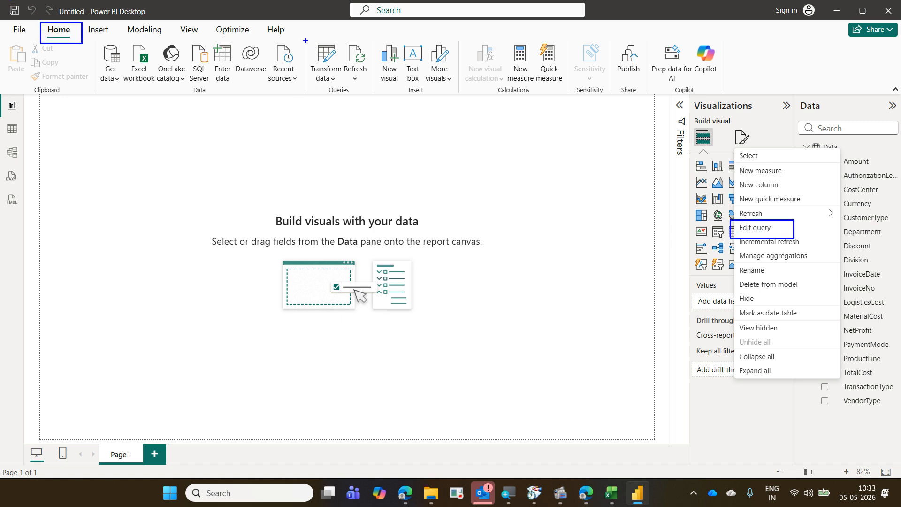
{"action": "left_click_drag", "start_coordinate": [303, 38], "coordinate": [352, 94]}
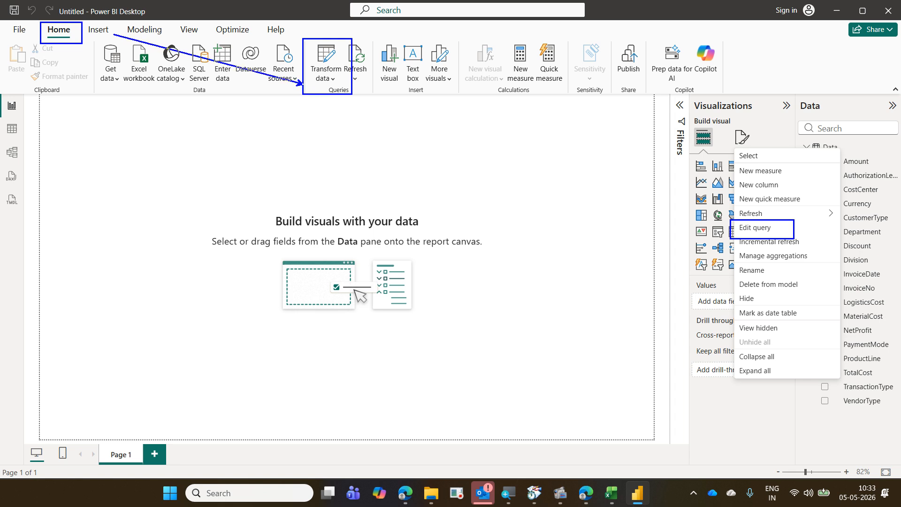
{"action": "left_click_drag", "start_coordinate": [85, 29], "coordinate": [302, 85]}
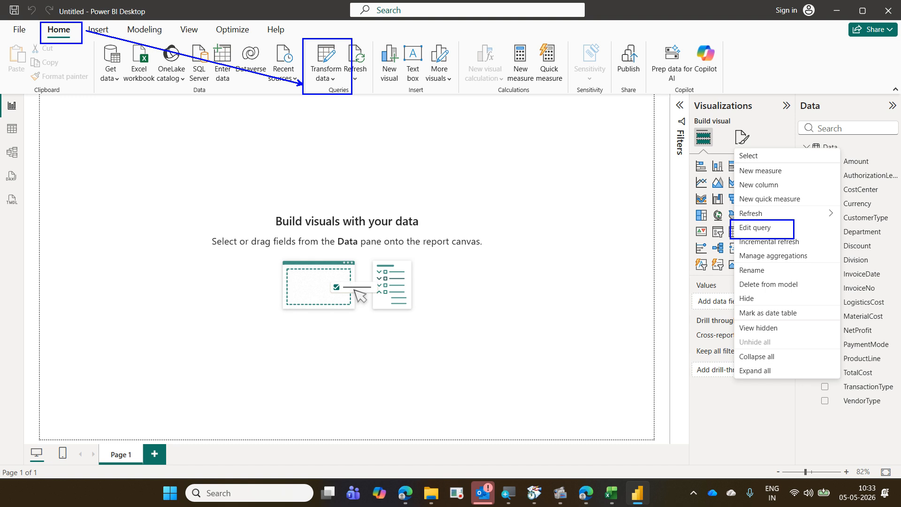
{"action": "key", "text": "Escape"}
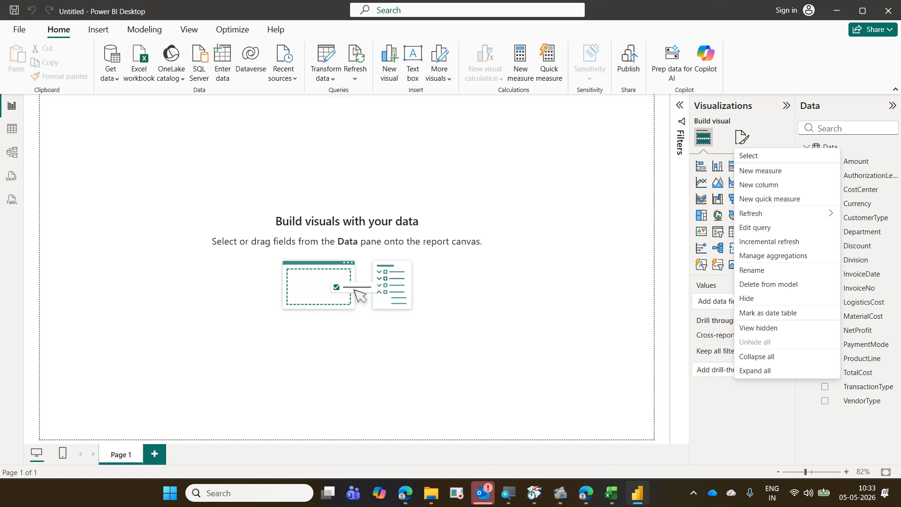
Reopen Power Query Editor and apply the changes again, reloading the Data table into the report.
{"action": "left_click", "coordinate": [340, 52]}
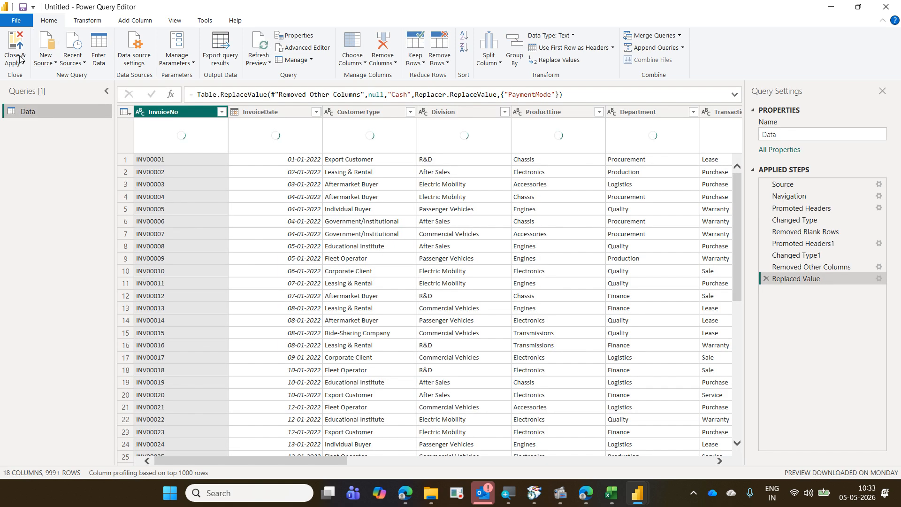
{"action": "left_click", "coordinate": [19, 42]}
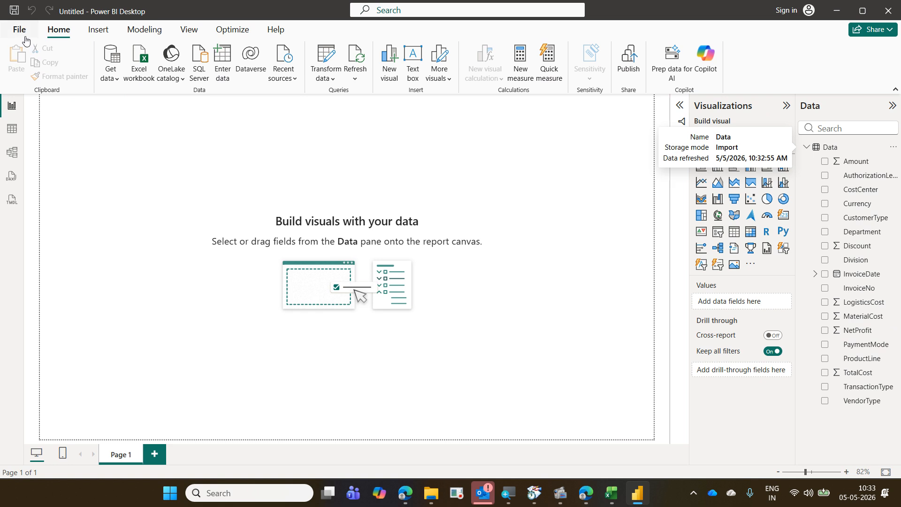
{"action": "left_click", "coordinate": [25, 37]}
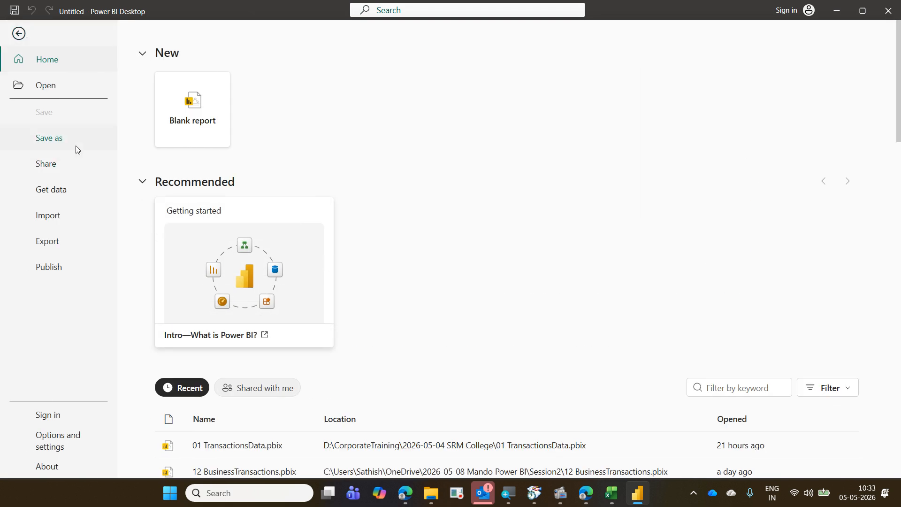
Cancel the Save as browse dialog and close Power BI Desktop without saving the untitled report.
{"action": "left_click", "coordinate": [76, 146]}
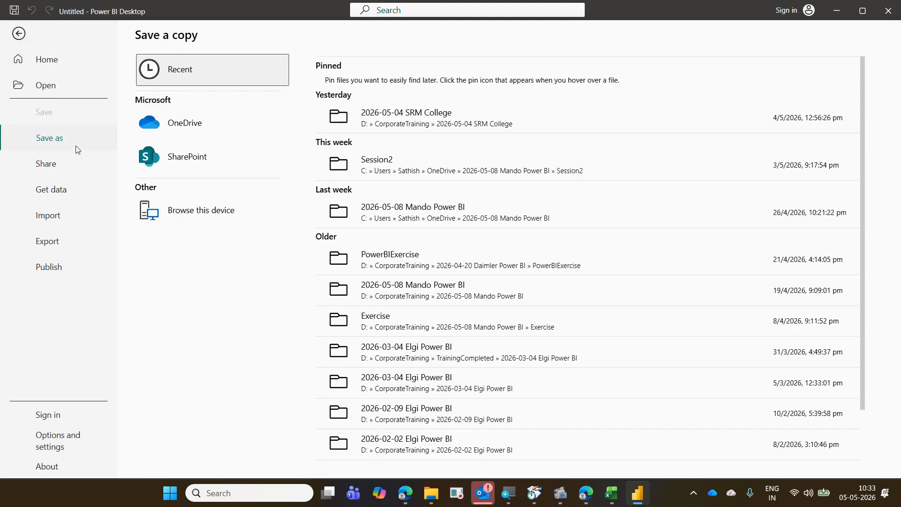
{"action": "left_click", "coordinate": [151, 214]}
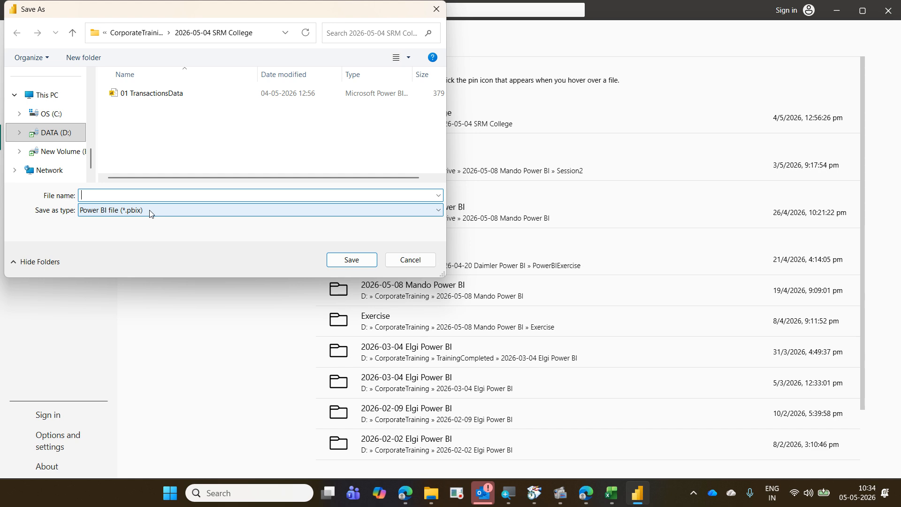
{"action": "key", "text": "Escape"}
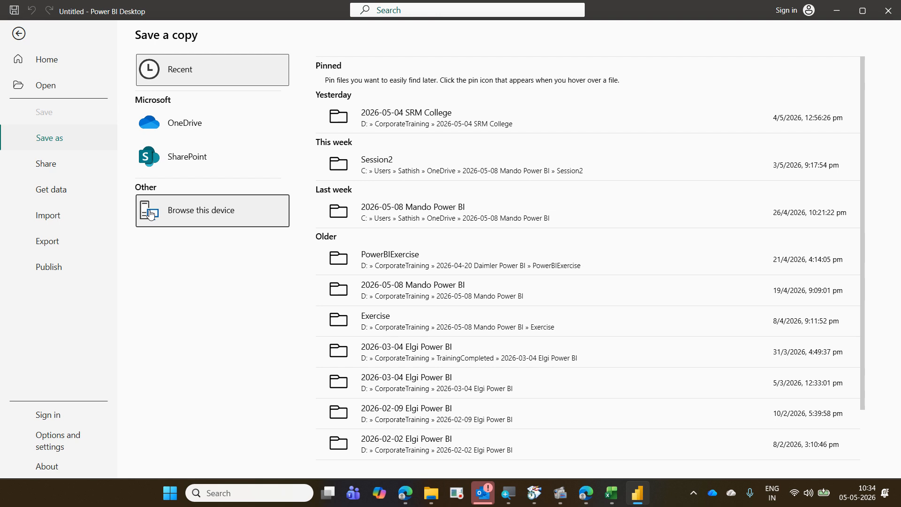
{"action": "key", "text": "Escape"}
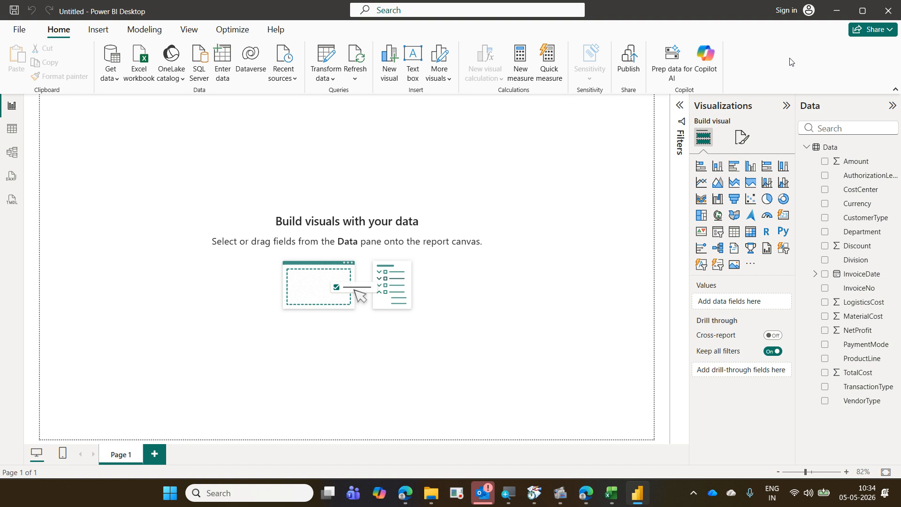
{"action": "key", "text": "alt+F4"}
{"action": "left_click", "coordinate": [492, 266]}
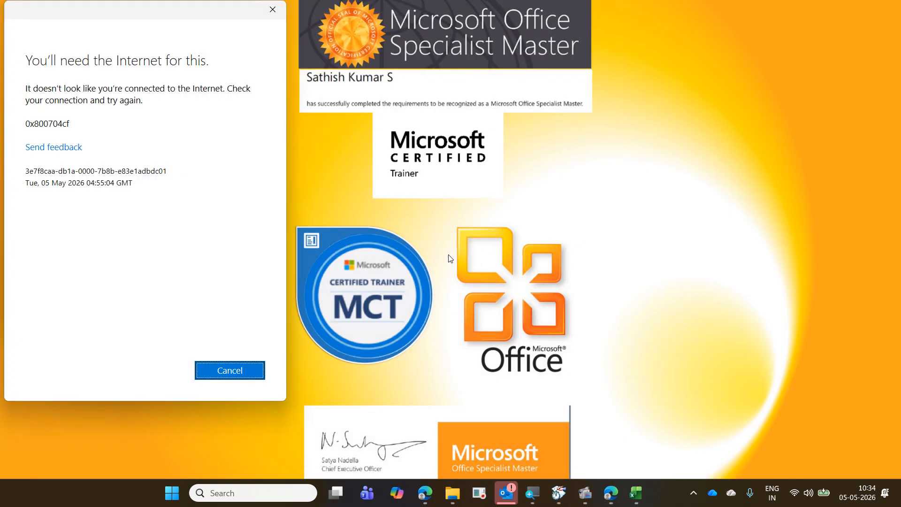
Dismiss the internet-required and no-network prompts, check network quick settings, and bring Edge forward.
{"action": "left_click", "coordinate": [249, 371]}
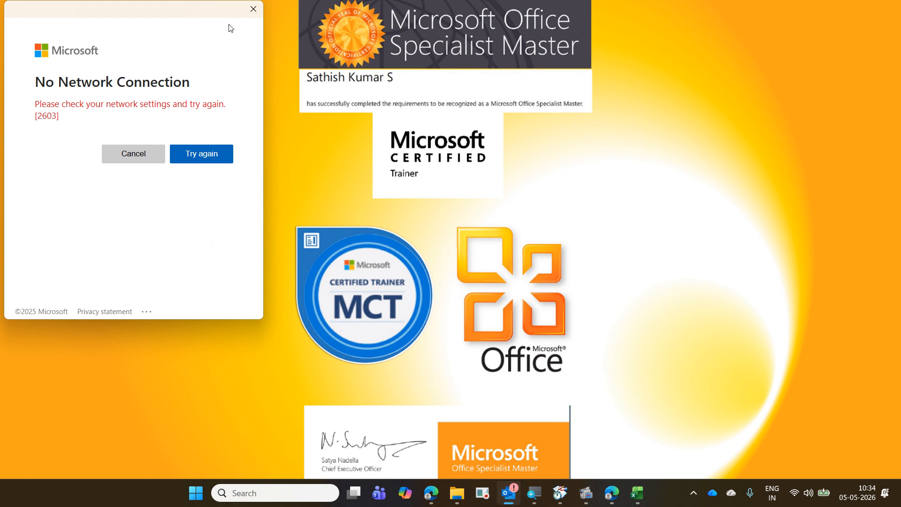
{"action": "left_click", "coordinate": [252, 13]}
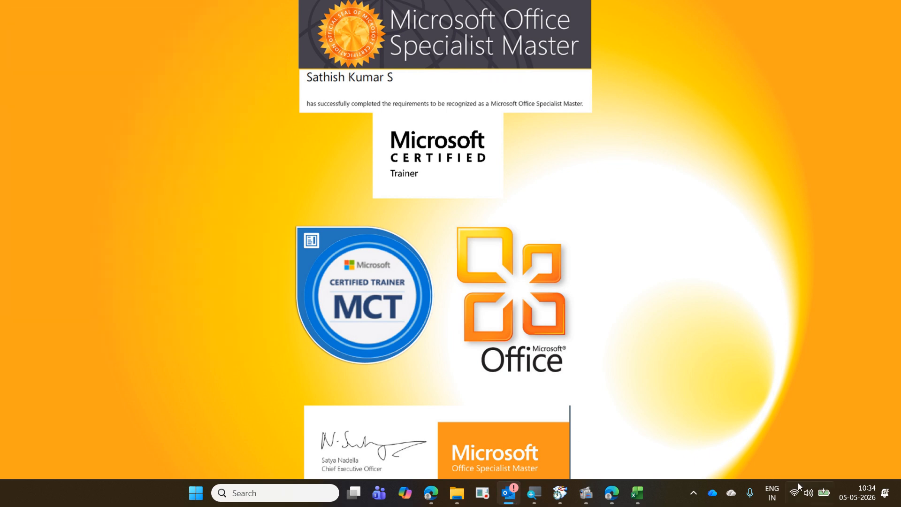
{"action": "mouse_move", "coordinate": [797, 484]}
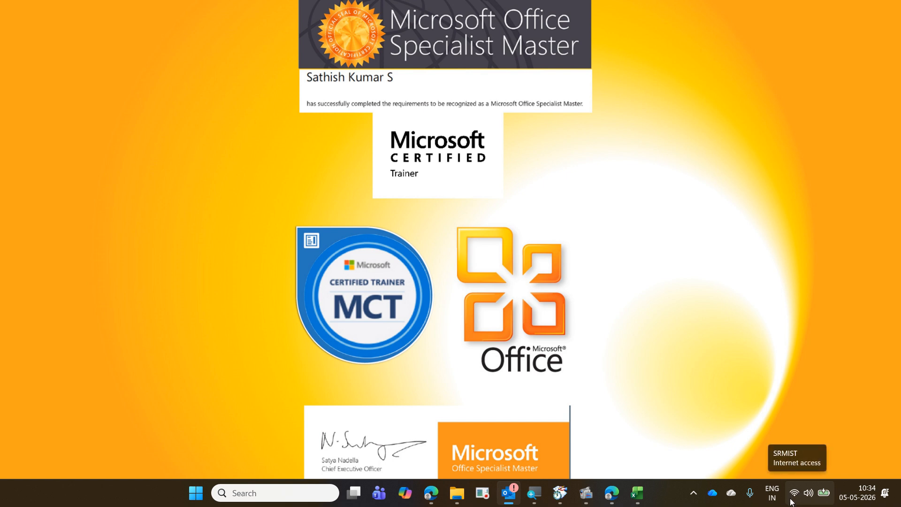
{"action": "left_click", "coordinate": [791, 500]}
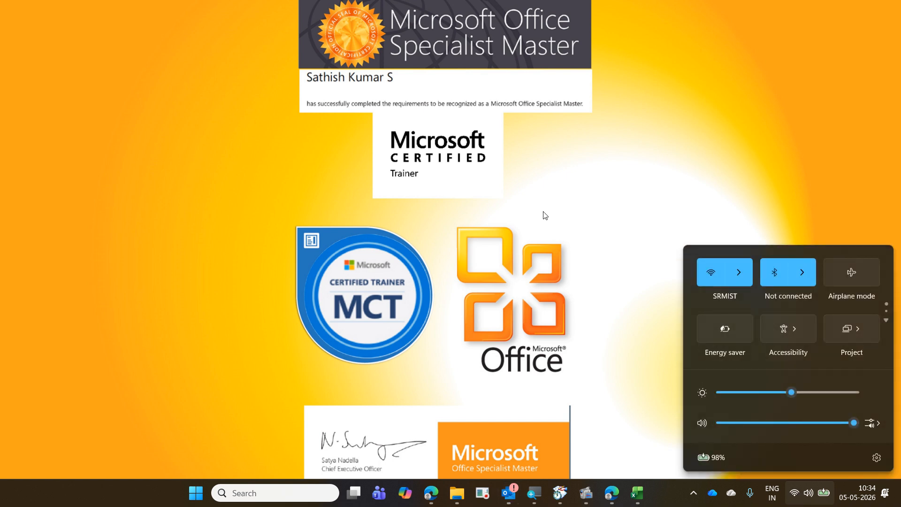
{"action": "left_click", "coordinate": [544, 216]}
{"action": "left_click", "coordinate": [431, 493]}
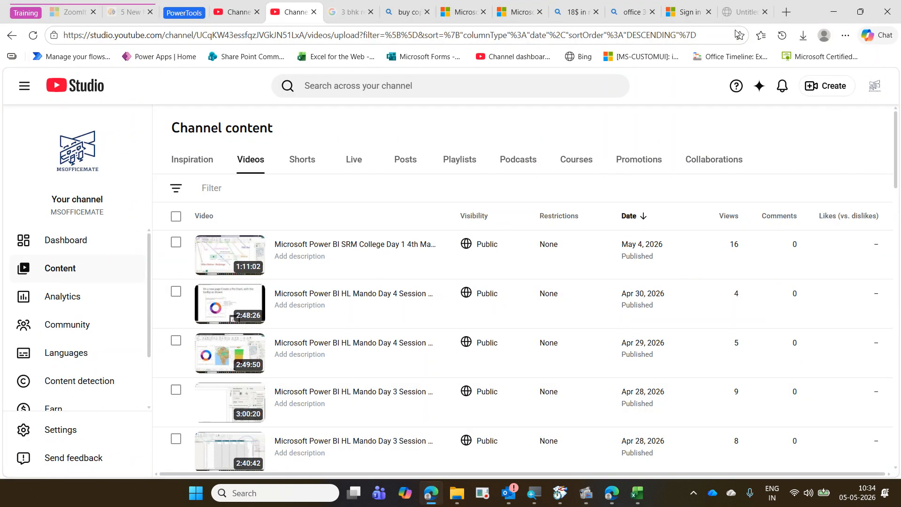
Try the Power Apps bookmark in a new tab, then disconnect and reconnect the SRMIST Wi-Fi.
{"action": "left_click", "coordinate": [786, 12]}
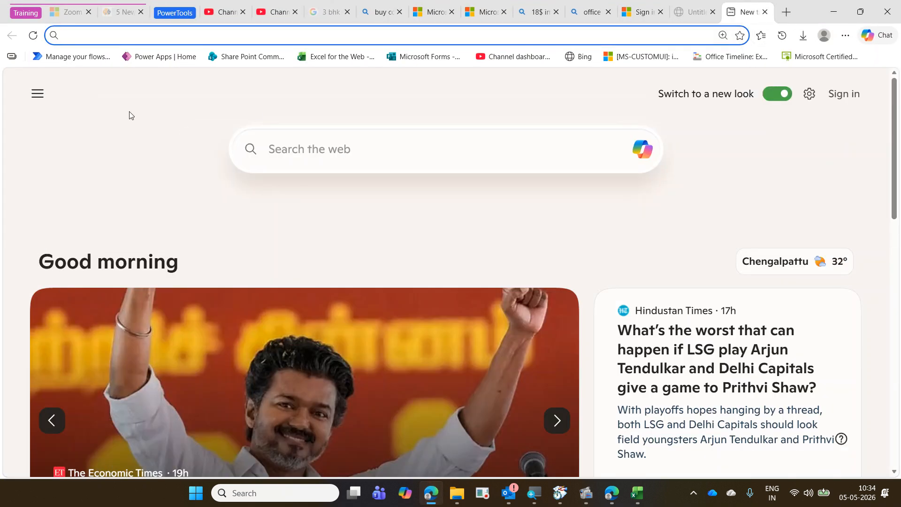
{"action": "left_click", "coordinate": [143, 57]}
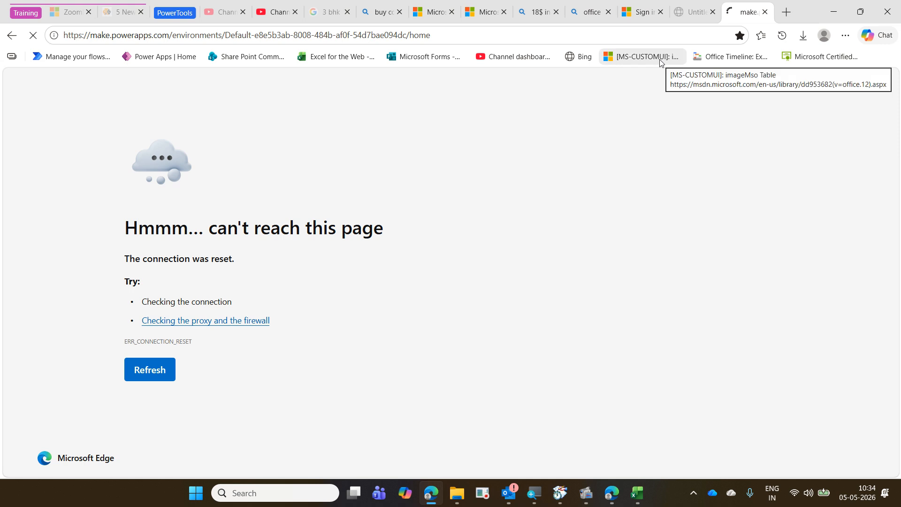
{"action": "left_click", "coordinate": [792, 493]}
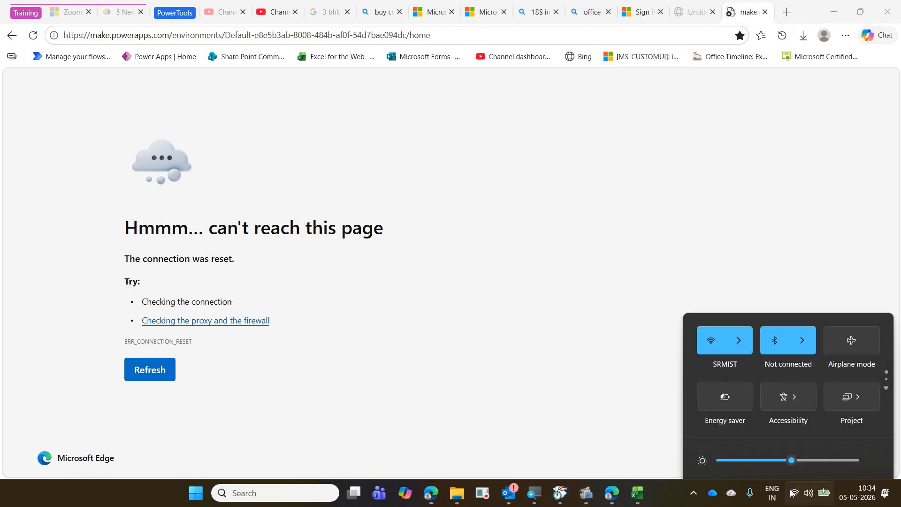
{"action": "left_click", "coordinate": [747, 265]}
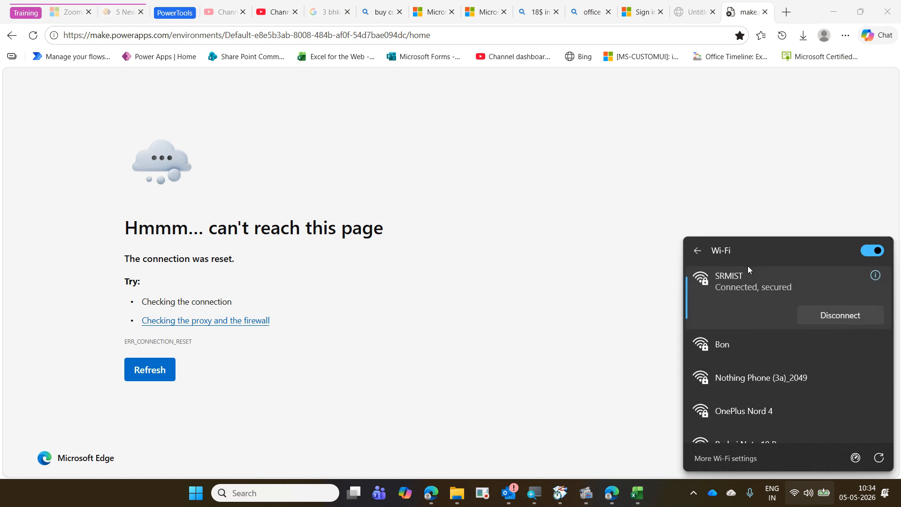
{"action": "left_click", "coordinate": [827, 315]}
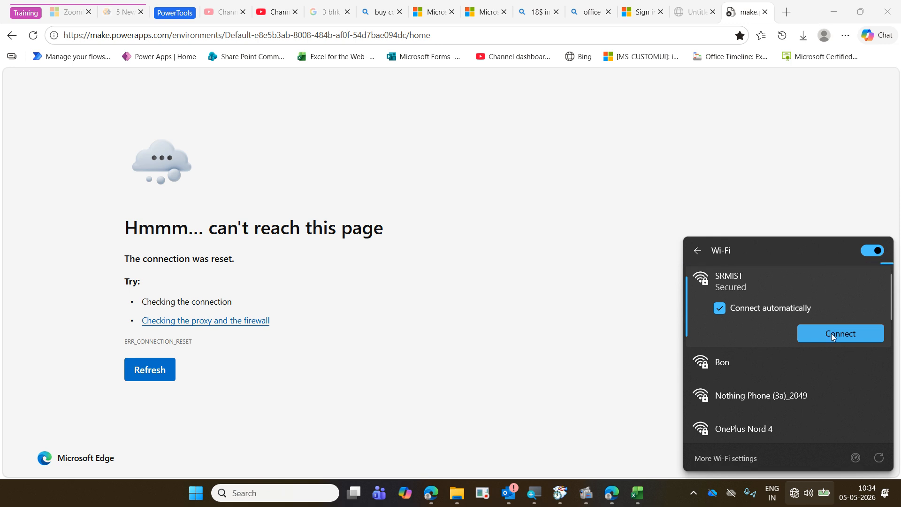
{"action": "left_click", "coordinate": [831, 333]}
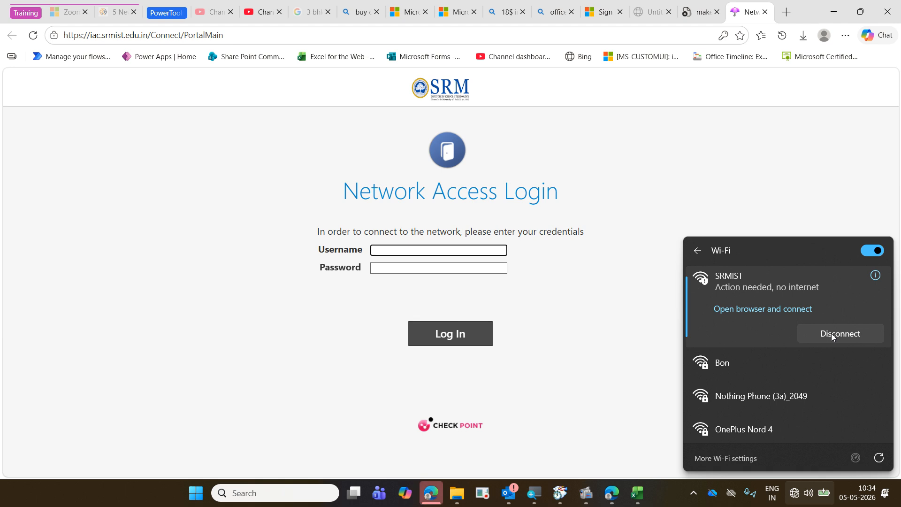
Log in to the campus Network Access portal with username and password, declining to save the password.
{"action": "key", "text": "Tab"}
{"action": "left_click", "coordinate": [498, 246]}
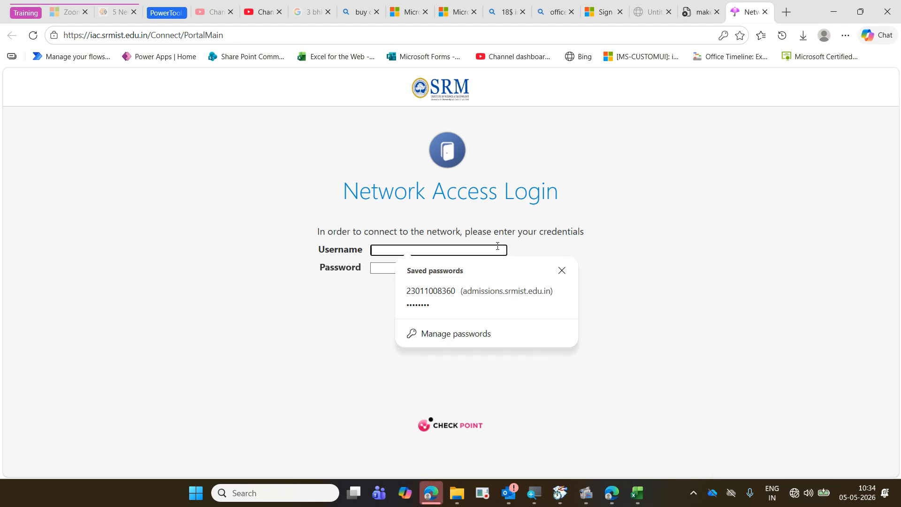
{"action": "type", "text": "sb"}
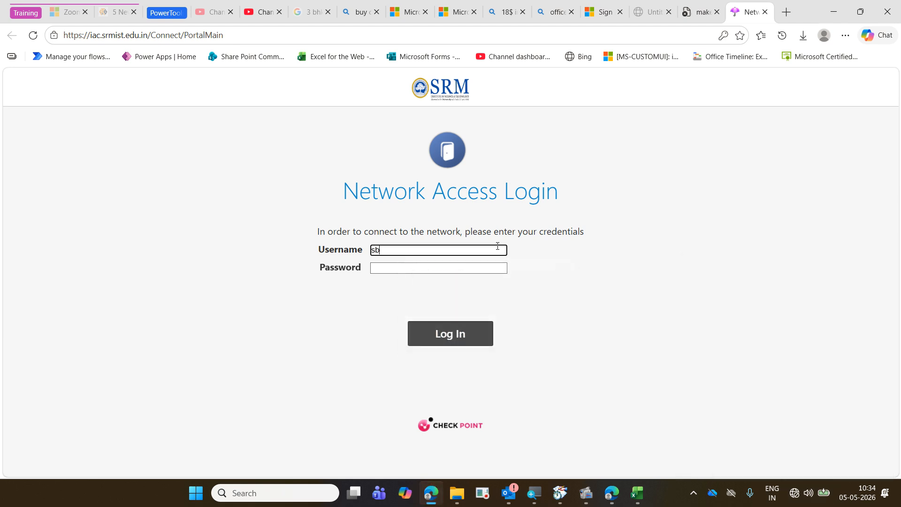
{"action": "type", "text": "6728"}
{"action": "key", "text": "Tab"}
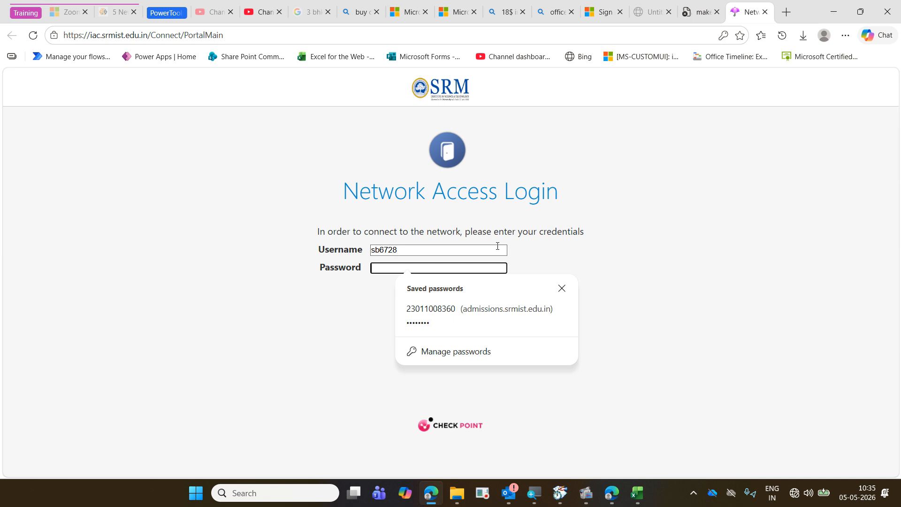
{"action": "type", "text": "****"}
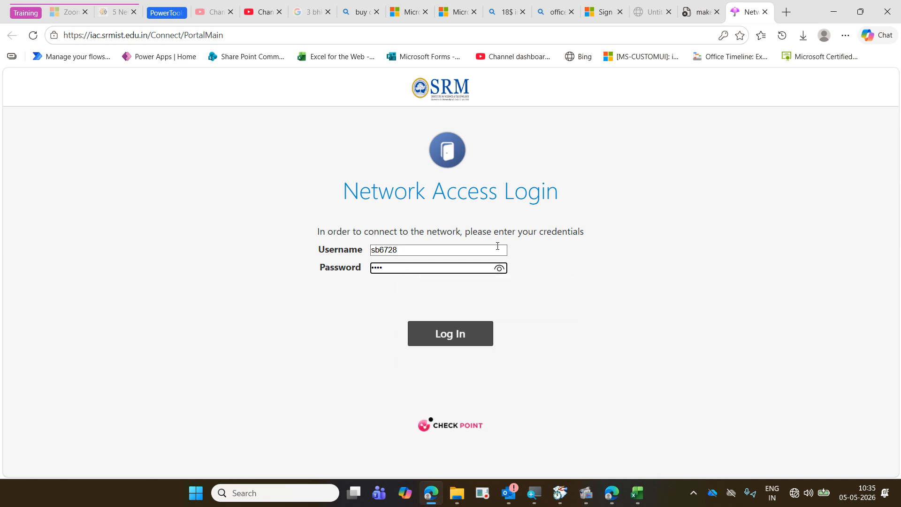
{"action": "type", "text": "****"}
{"action": "key", "text": "Return"}
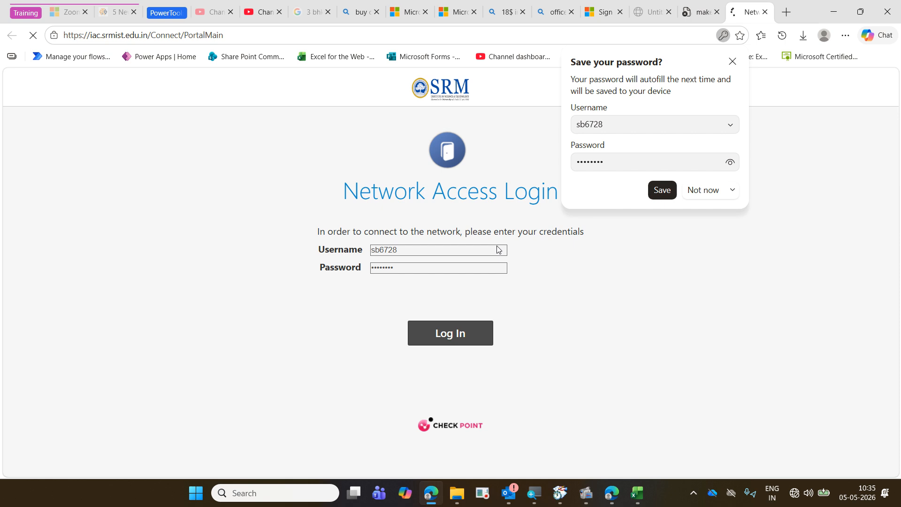
{"action": "left_click", "coordinate": [691, 197]}
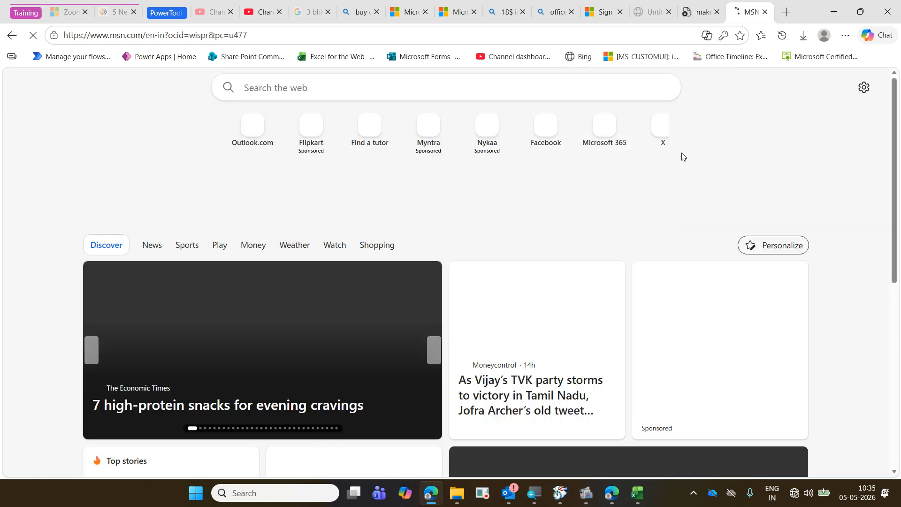
Minimize Edge and open the 01 TransactionsData .pbix file from the 2026-05-04 SRM College folder.
{"action": "left_click", "coordinate": [829, 14]}
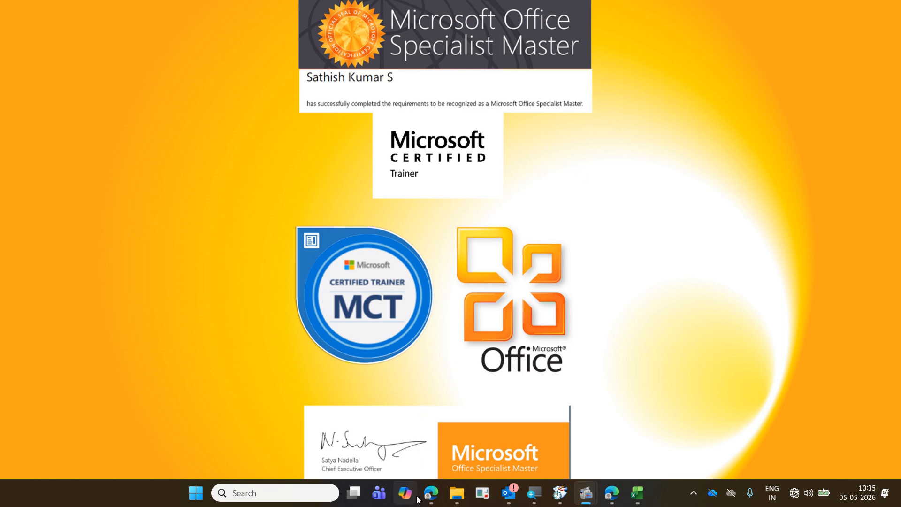
{"action": "left_click", "coordinate": [460, 490]}
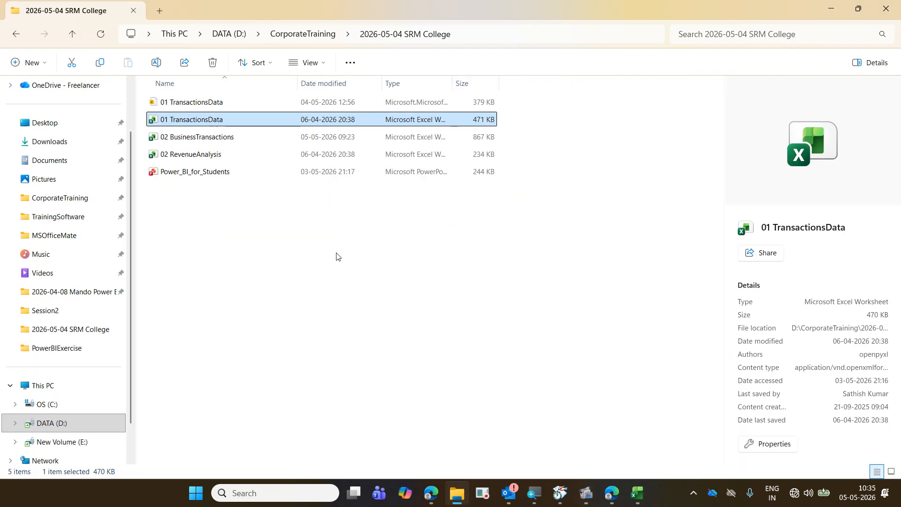
{"action": "left_click", "coordinate": [245, 105]}
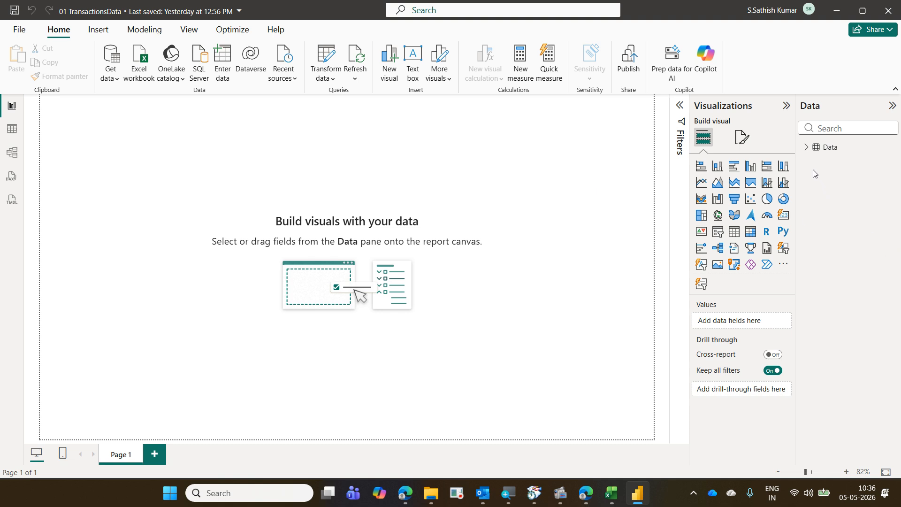
Expand the Data table's fields, inspect its 3,800 rows in Table view, then return to Report view.
{"action": "left_click", "coordinate": [804, 152]}
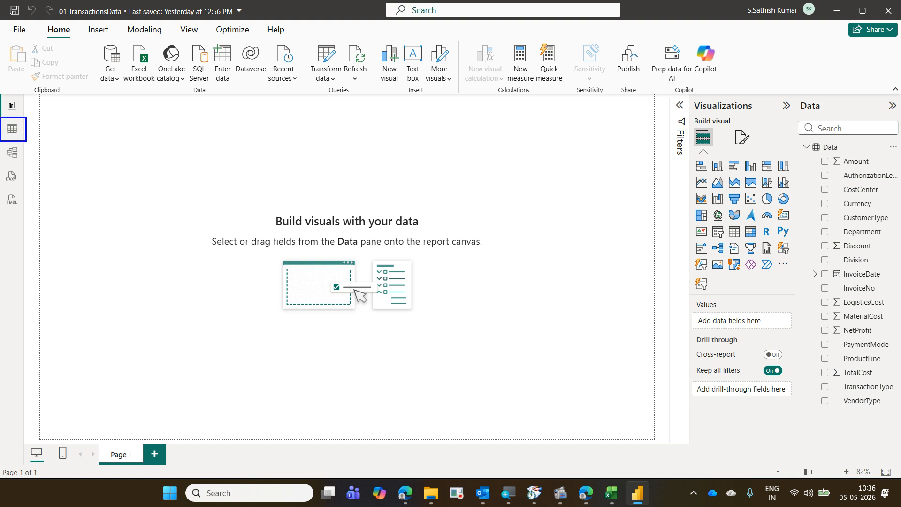
{"action": "mouse_move", "coordinate": [32, 125]}
{"action": "left_mouse_down"}
{"action": "mouse_move", "coordinate": [36, 131]}
{"action": "mouse_move", "coordinate": [64, 100]}
{"action": "left_mouse_up"}
{"action": "left_click", "coordinate": [14, 130]}
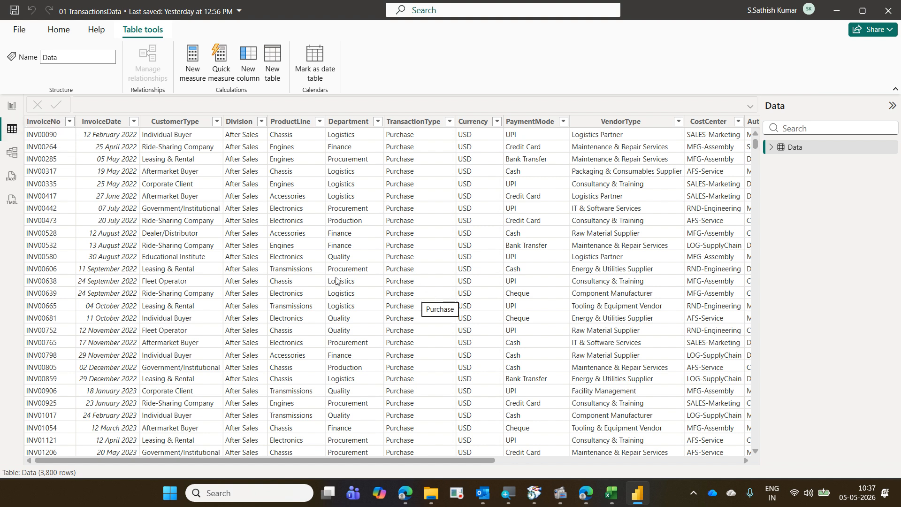
{"action": "left_click", "coordinate": [17, 113]}
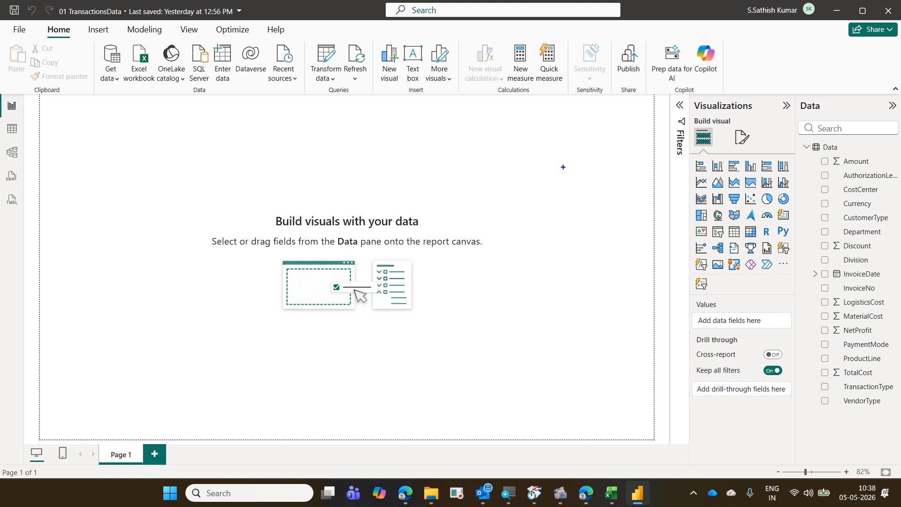
Type 'Template - Font', dismiss it with Escape, and bring up the Insert ribbon options.
{"action": "left_click_drag", "start_coordinate": [48, 97], "coordinate": [190, 125]}
{"action": "left_click_drag", "start_coordinate": [582, 95], "coordinate": [650, 123]}
{"action": "left_click_drag", "start_coordinate": [249, 149], "coordinate": [249, 176]}
{"action": "type", "text": "Template "}
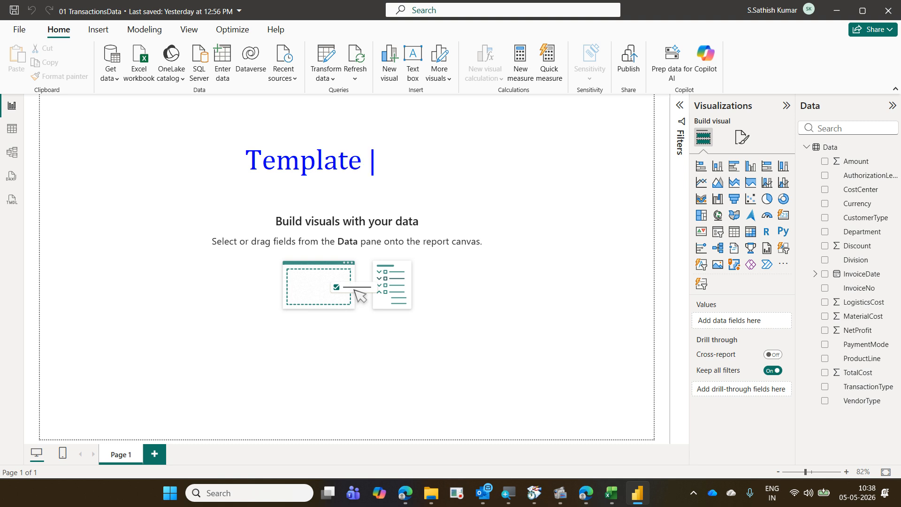
{"action": "type", "text": "- Font"}
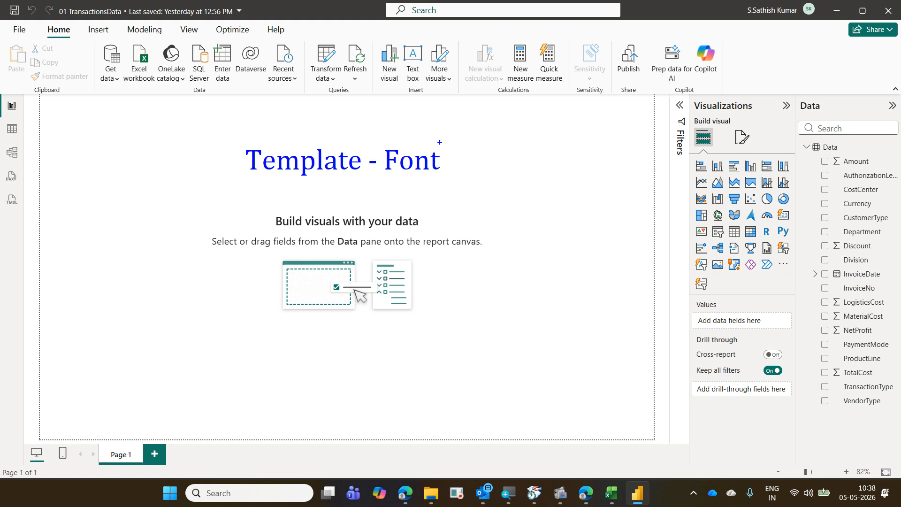
{"action": "left_click_drag", "start_coordinate": [246, 145], "coordinate": [453, 185]}
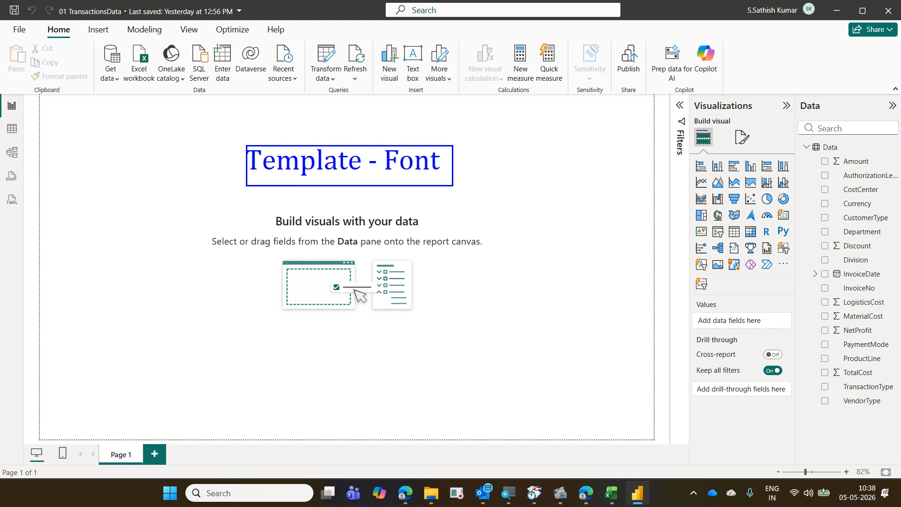
{"action": "key", "text": "Escape"}
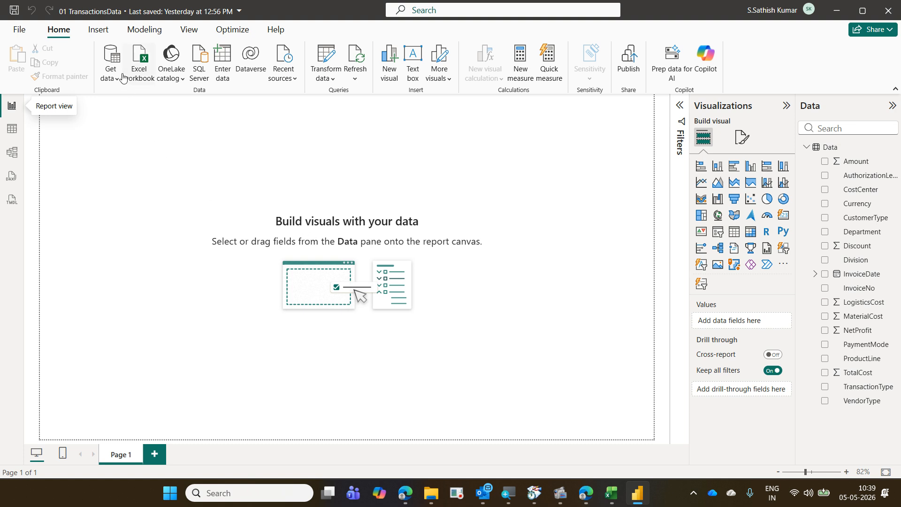
{"action": "left_click", "coordinate": [102, 33]}
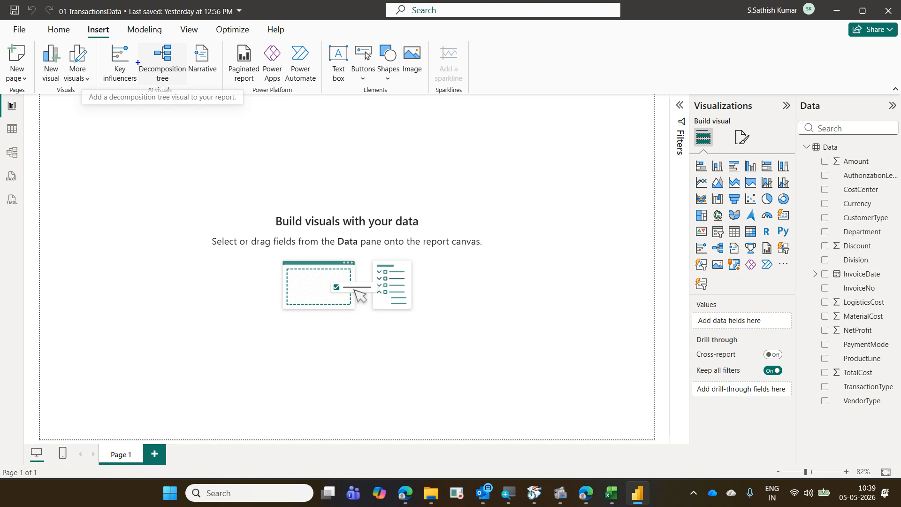
{"action": "left_click_drag", "start_coordinate": [84, 20], "coordinate": [114, 42]}
{"action": "mouse_move", "coordinate": [322, 39]}
{"action": "left_mouse_down"}
{"action": "mouse_move", "coordinate": [353, 92]}
{"action": "mouse_move", "coordinate": [120, 37]}
{"action": "left_mouse_up"}
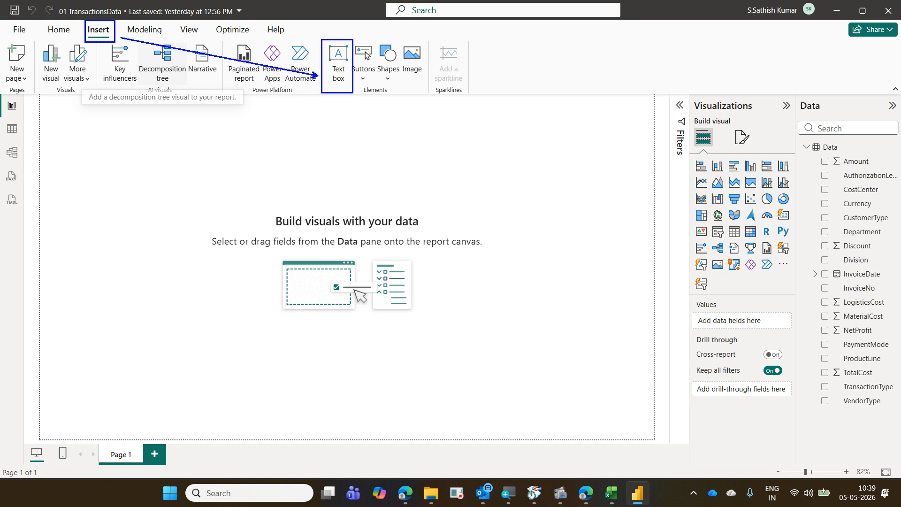
{"action": "key", "text": "Escape"}
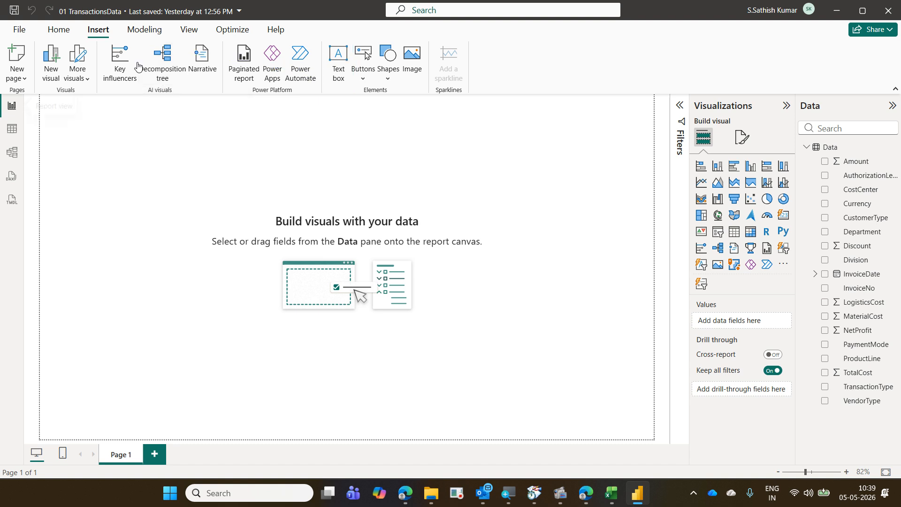
{"action": "left_click", "coordinate": [342, 75]}
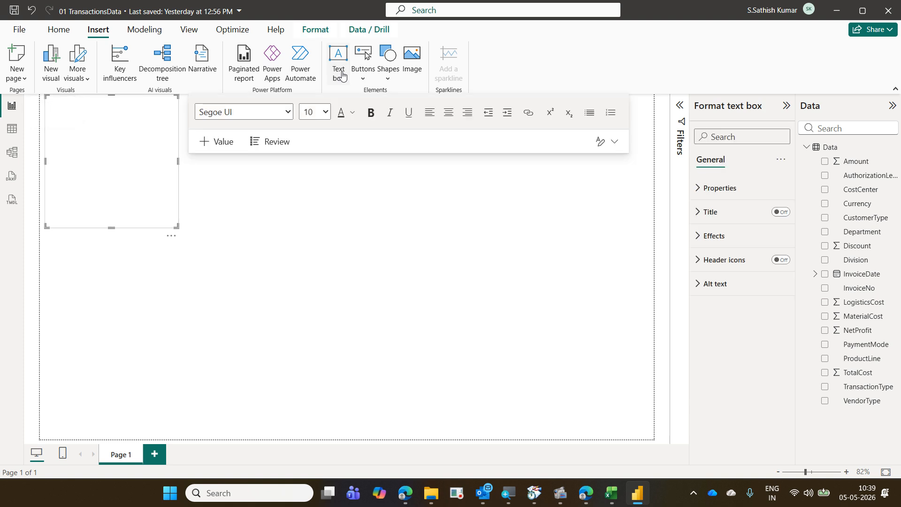
{"action": "left_click", "coordinate": [72, 125]}
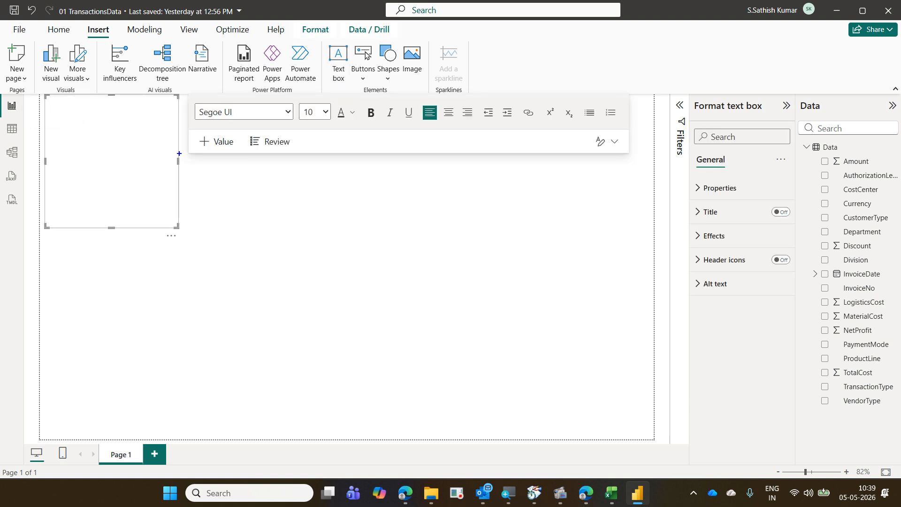
{"action": "mouse_move", "coordinate": [199, 100]}
{"action": "left_mouse_down"}
{"action": "mouse_move", "coordinate": [216, 121]}
{"action": "mouse_move", "coordinate": [238, 123]}
{"action": "left_mouse_up"}
{"action": "left_click_drag", "start_coordinate": [231, 231], "coordinate": [337, 304]}
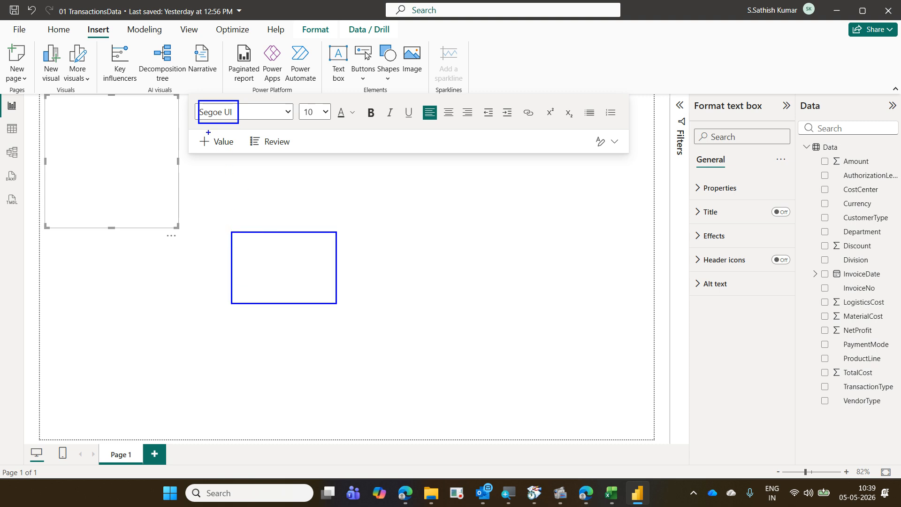
{"action": "mouse_move", "coordinate": [205, 138]}
{"action": "left_mouse_down"}
{"action": "mouse_move", "coordinate": [216, 140]}
{"action": "mouse_move", "coordinate": [247, 97]}
{"action": "mouse_move", "coordinate": [172, 123]}
{"action": "mouse_move", "coordinate": [209, 139]}
{"action": "left_mouse_up"}
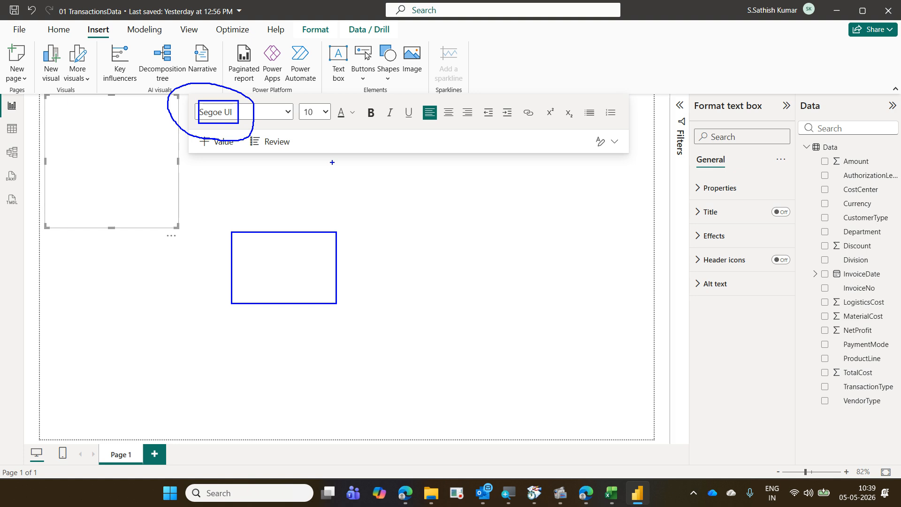
{"action": "key", "text": "Escape"}
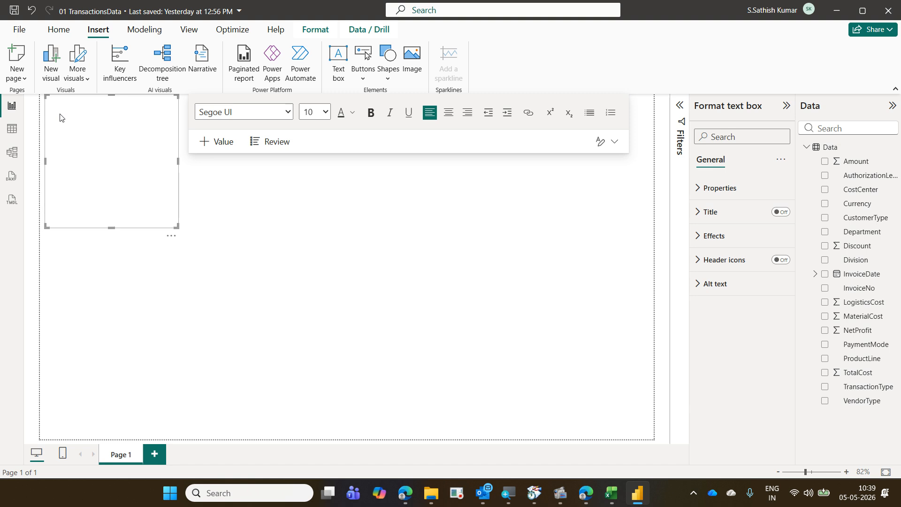
{"action": "left_click", "coordinate": [287, 113]}
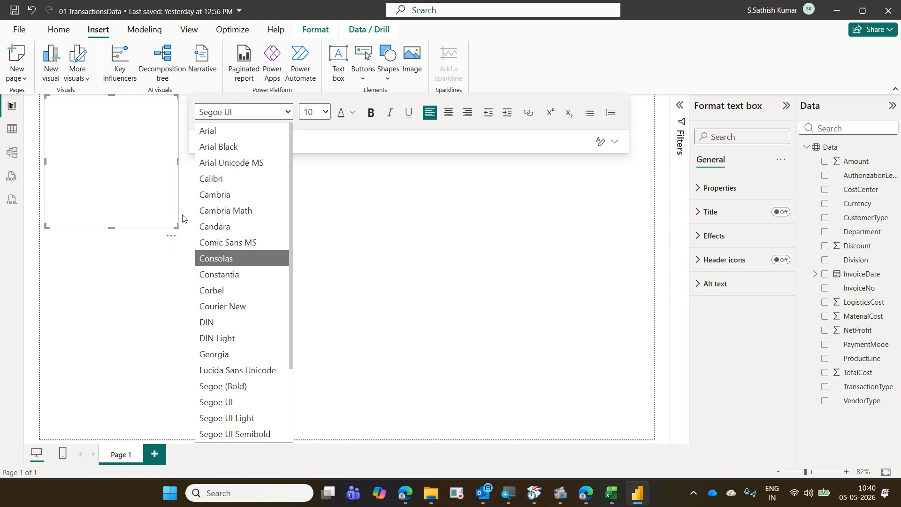
{"action": "left_click", "coordinate": [172, 238]}
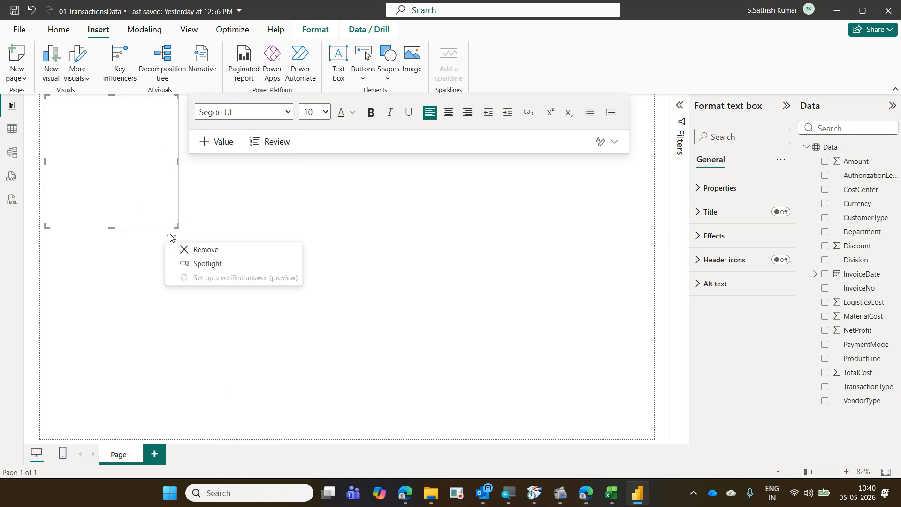
{"action": "left_click", "coordinate": [210, 250]}
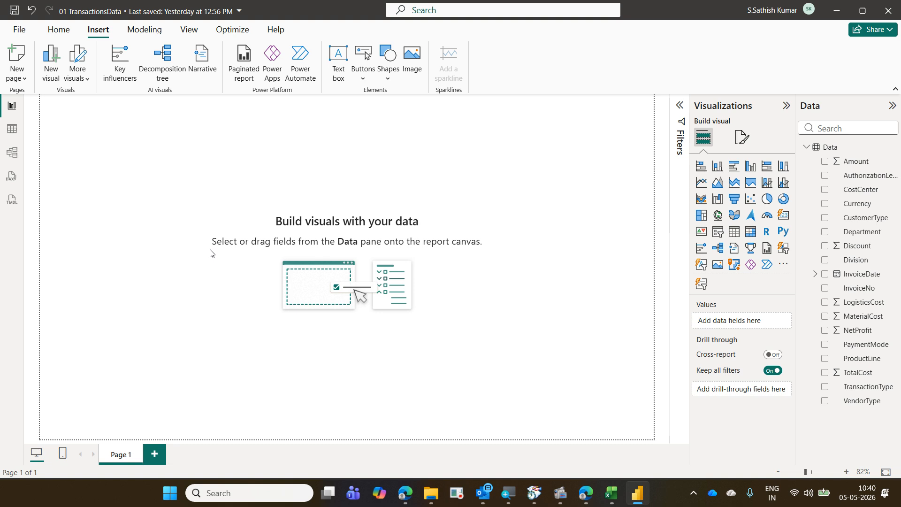
Bring up the View ribbon's page and theme options.
{"action": "left_click", "coordinate": [189, 30]}
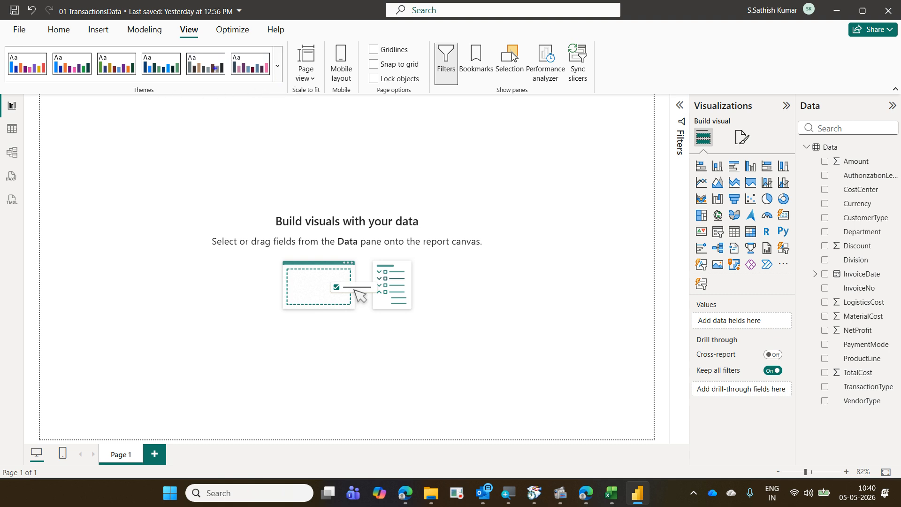
{"action": "left_click_drag", "start_coordinate": [171, 22], "coordinate": [207, 43]}
{"action": "left_click_drag", "start_coordinate": [138, 93], "coordinate": [167, 98]}
{"action": "left_click_drag", "start_coordinate": [263, 47], "coordinate": [290, 84]}
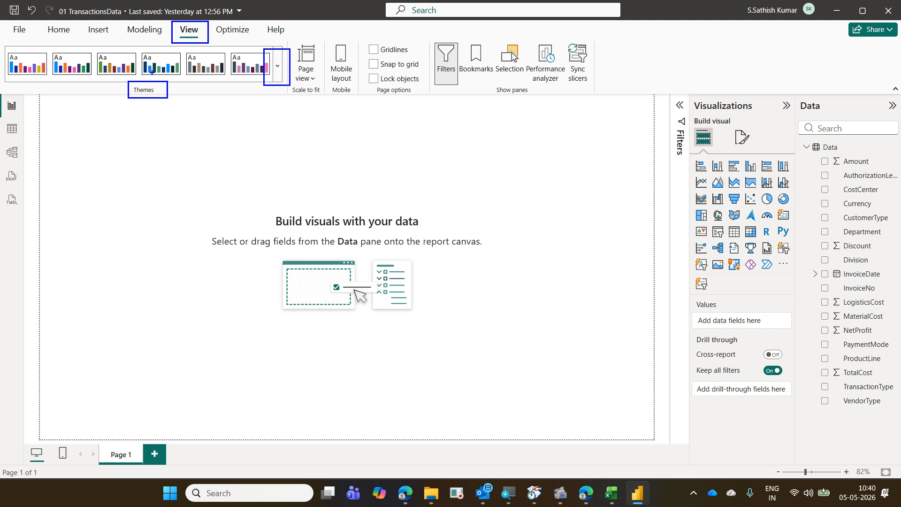
{"action": "left_click_drag", "start_coordinate": [150, 78], "coordinate": [177, 49]}
{"action": "left_click_drag", "start_coordinate": [257, 78], "coordinate": [174, 99]}
{"action": "key", "text": "Escape"}
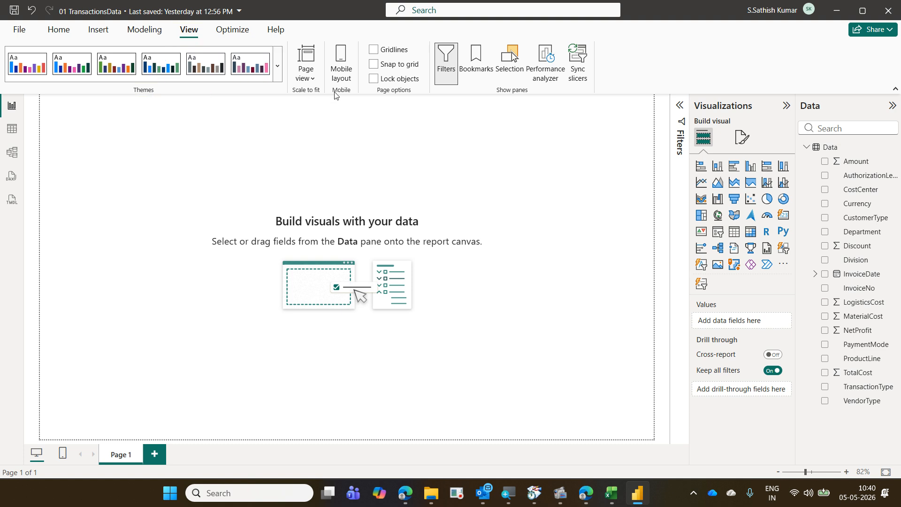
Expand the Themes gallery and choose Customize current theme.
{"action": "left_click", "coordinate": [278, 65]}
{"action": "scroll", "coordinate": [203, 202], "scroll_direction": "down", "scroll_amount": 3}
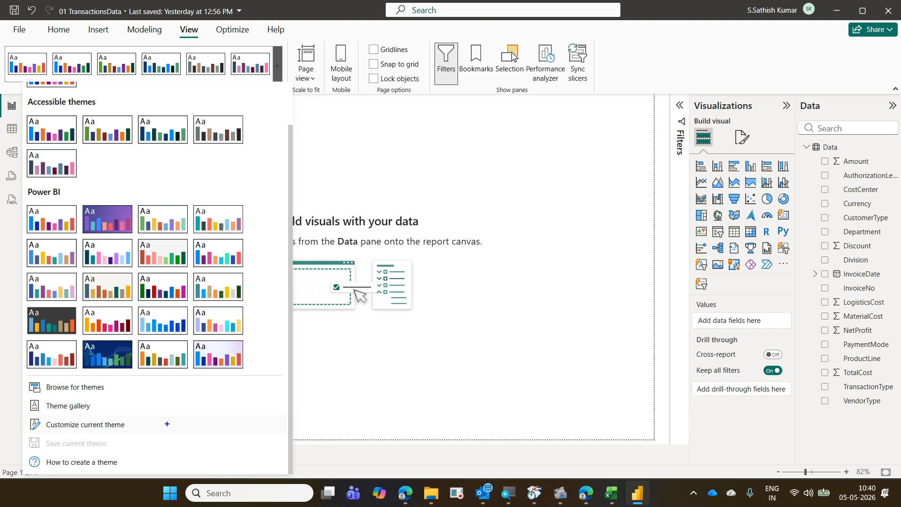
{"action": "left_click_drag", "start_coordinate": [176, 19], "coordinate": [207, 49]}
{"action": "left_click_drag", "start_coordinate": [265, 46], "coordinate": [291, 96]}
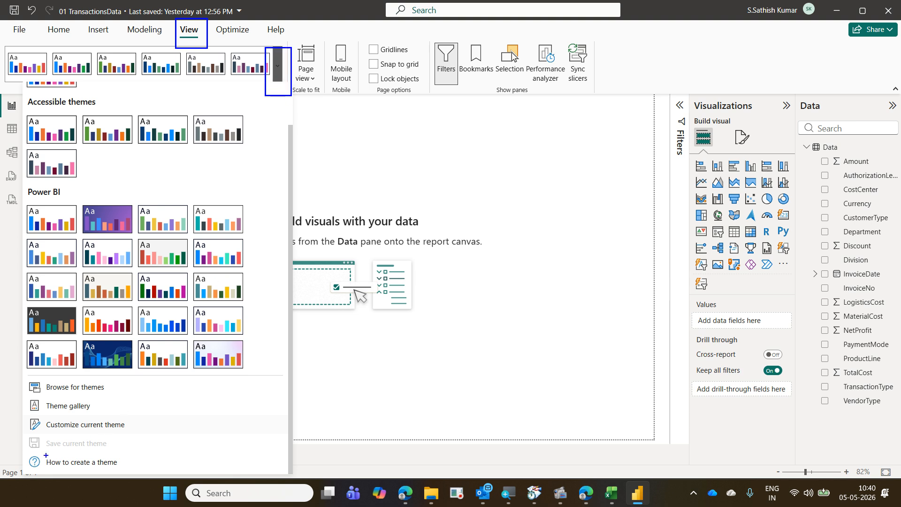
{"action": "mouse_move", "coordinate": [27, 419]}
{"action": "left_mouse_down"}
{"action": "mouse_move", "coordinate": [132, 429]}
{"action": "mouse_move", "coordinate": [230, 140]}
{"action": "mouse_move", "coordinate": [280, 99]}
{"action": "mouse_move", "coordinate": [212, 50]}
{"action": "left_mouse_up"}
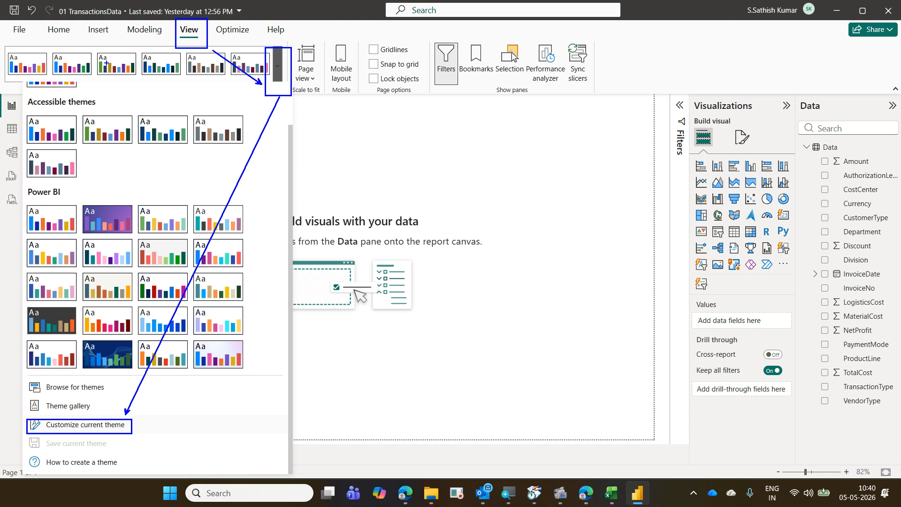
{"action": "key", "text": "Escape"}
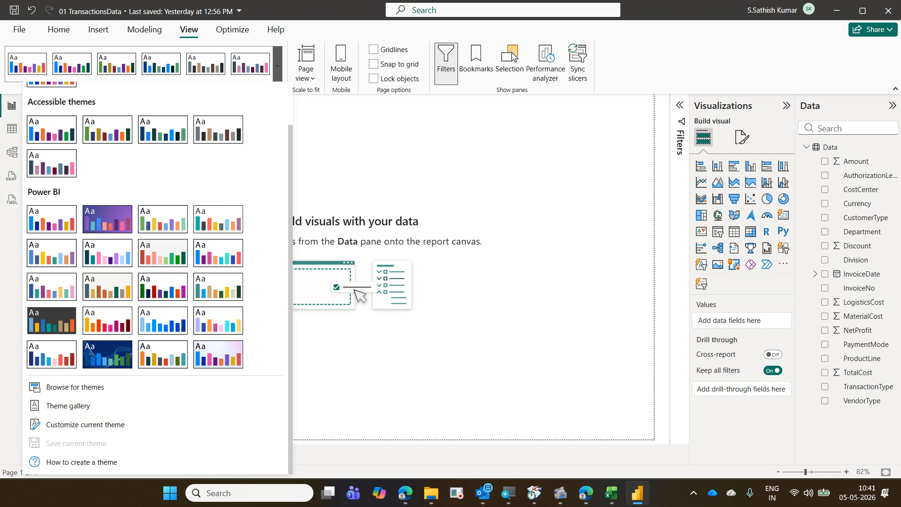
{"action": "left_click", "coordinate": [111, 427]}
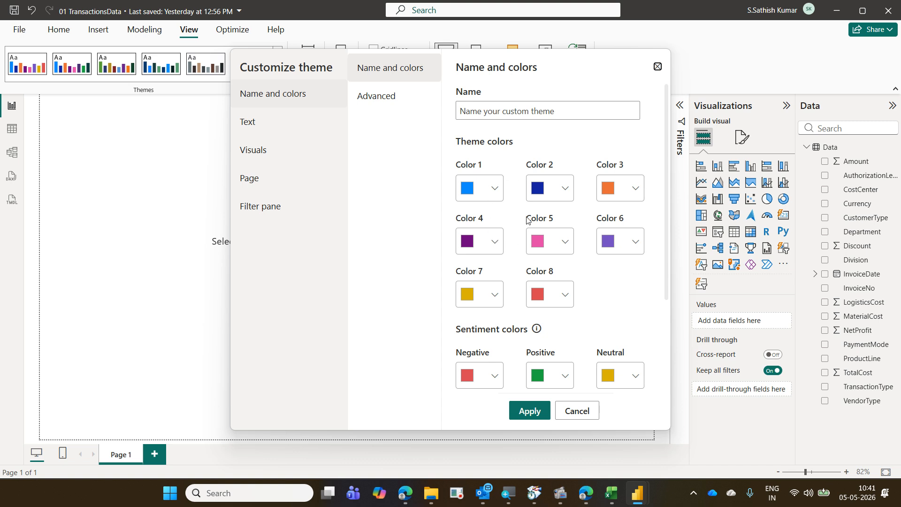
Open the theme's Text > General settings and its Segoe UI font family list.
{"action": "left_click", "coordinate": [290, 133]}
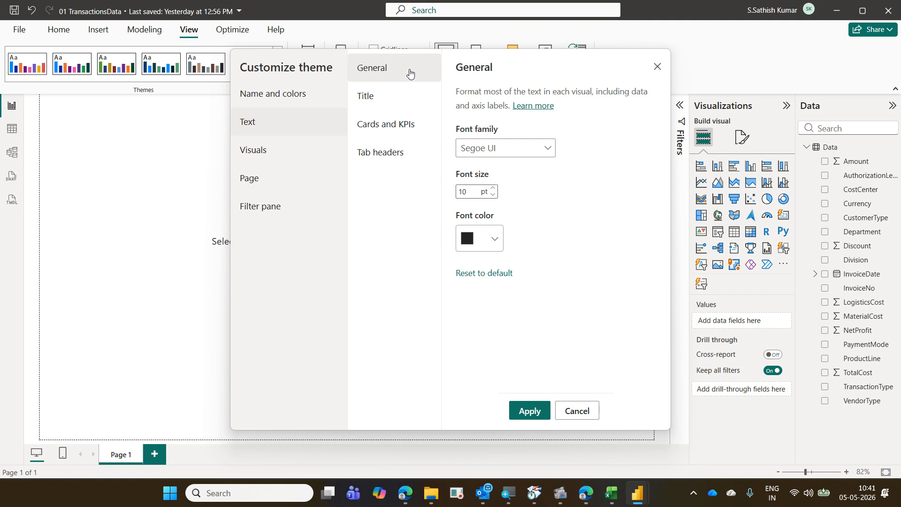
{"action": "left_click", "coordinate": [537, 150]}
Set the theme's General text and Title fonts to Cambria.
{"action": "scroll", "coordinate": [506, 279], "scroll_direction": "up", "scroll_amount": 3}
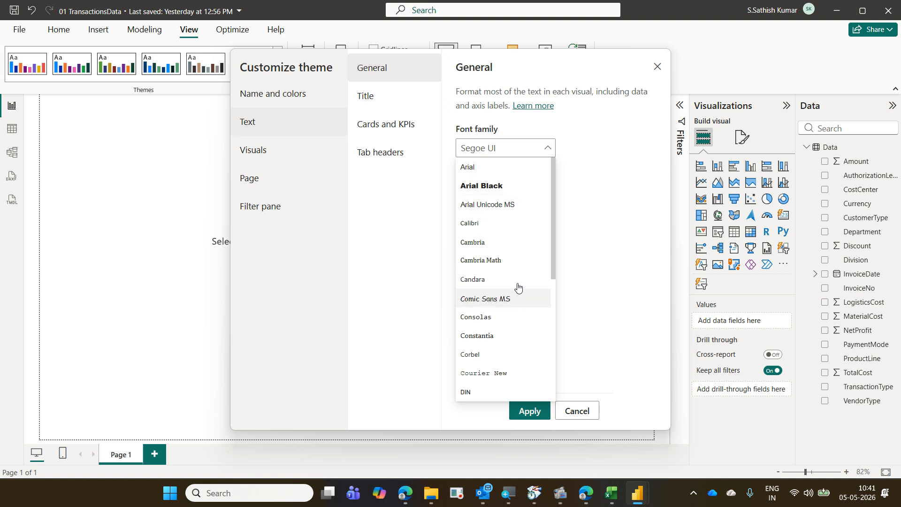
{"action": "left_click", "coordinate": [517, 247]}
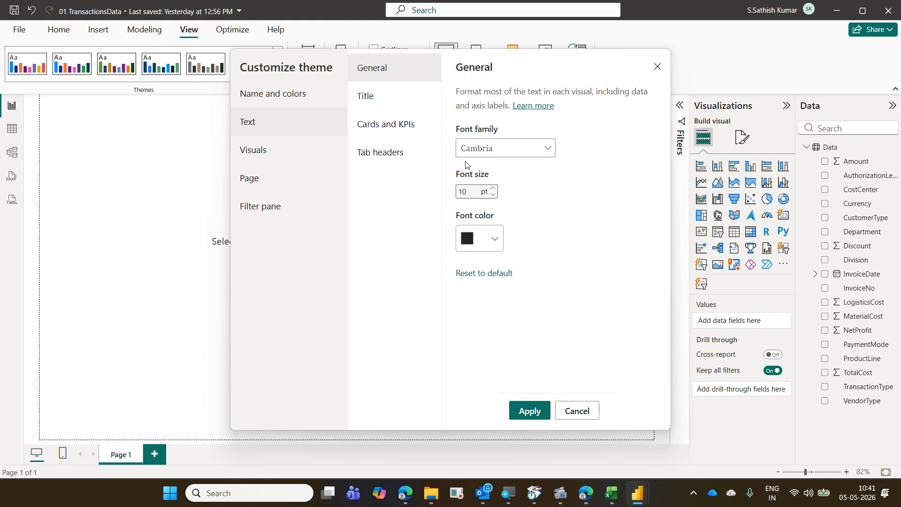
{"action": "left_click", "coordinate": [379, 93]}
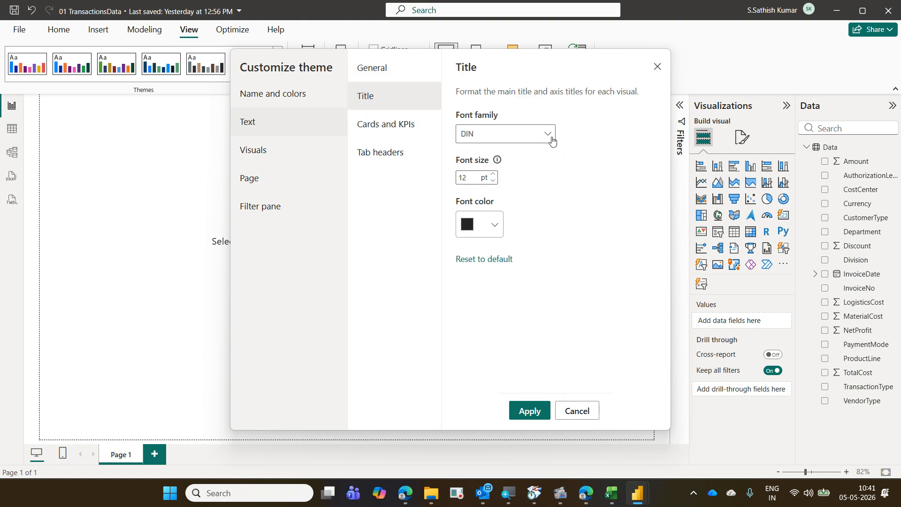
{"action": "left_click", "coordinate": [547, 135]}
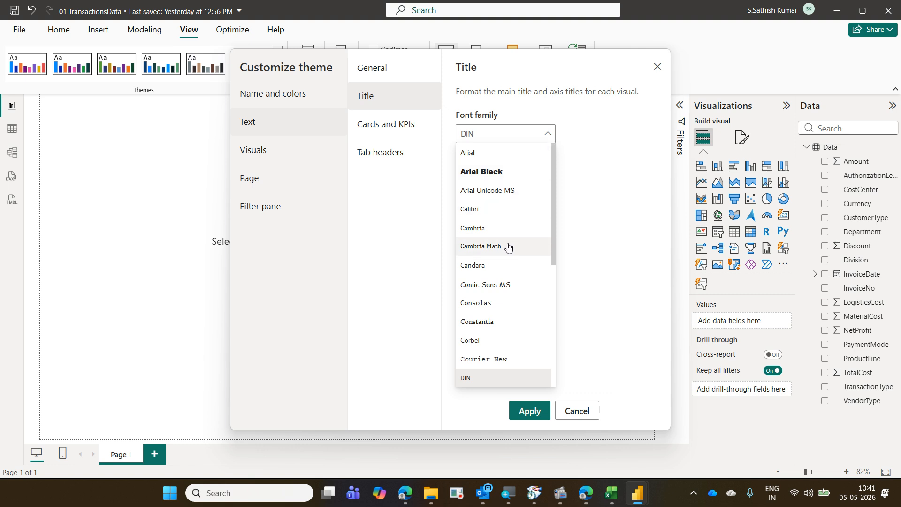
{"action": "left_click", "coordinate": [516, 228]}
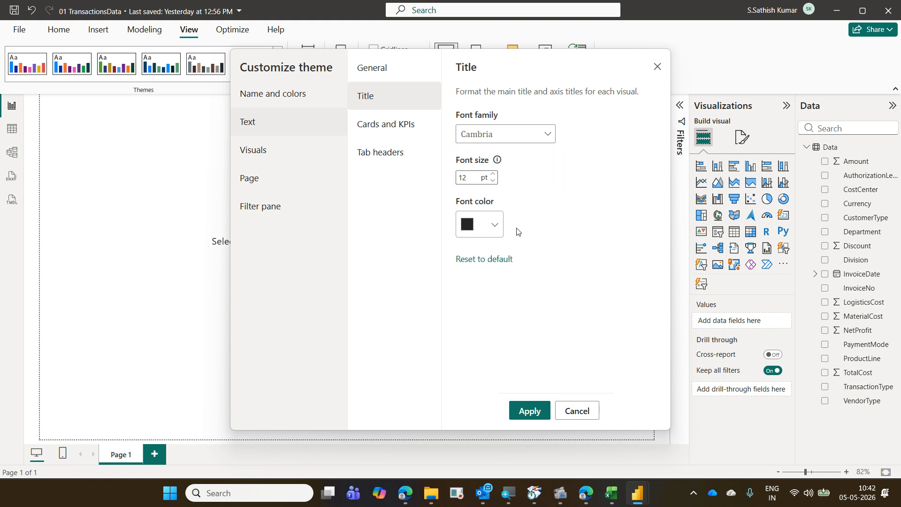
Set the Cards and KPIs and the Tab headers fonts to Cambria.
{"action": "left_click", "coordinate": [422, 125]}
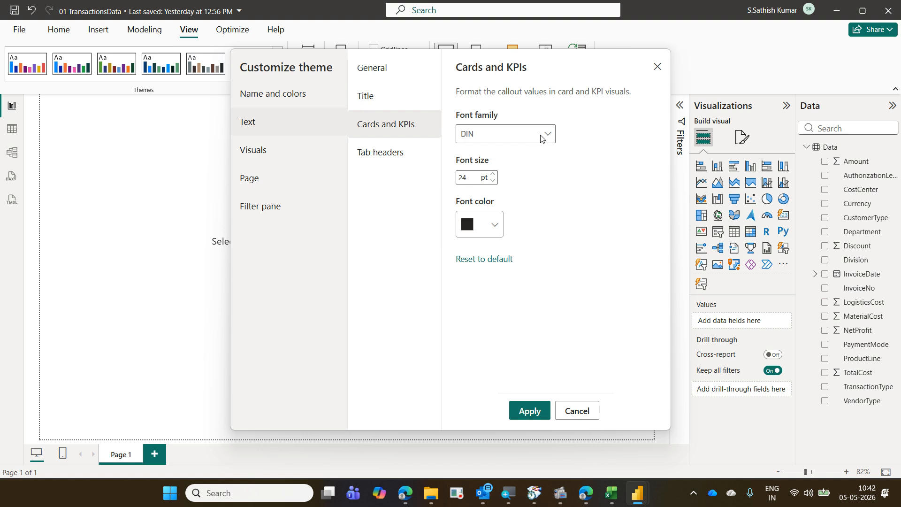
{"action": "left_click", "coordinate": [544, 134]}
{"action": "left_click", "coordinate": [520, 236]}
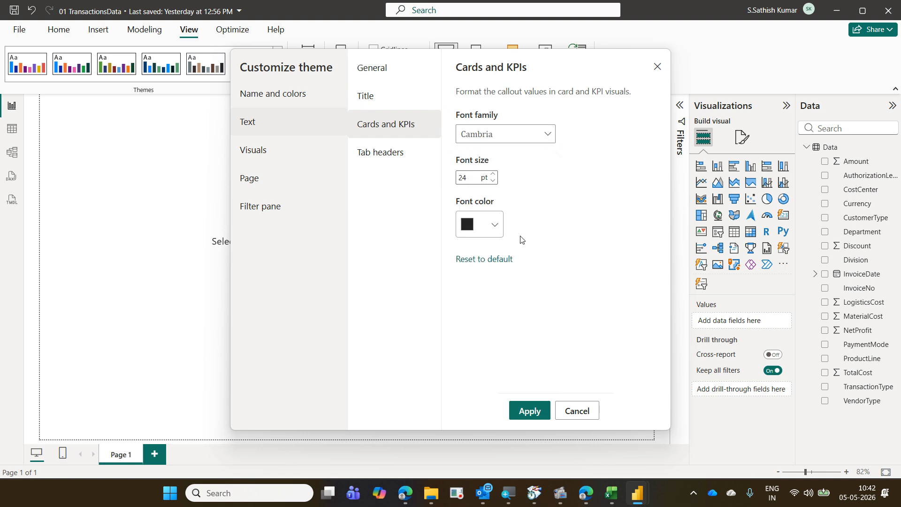
{"action": "left_click", "coordinate": [408, 156]}
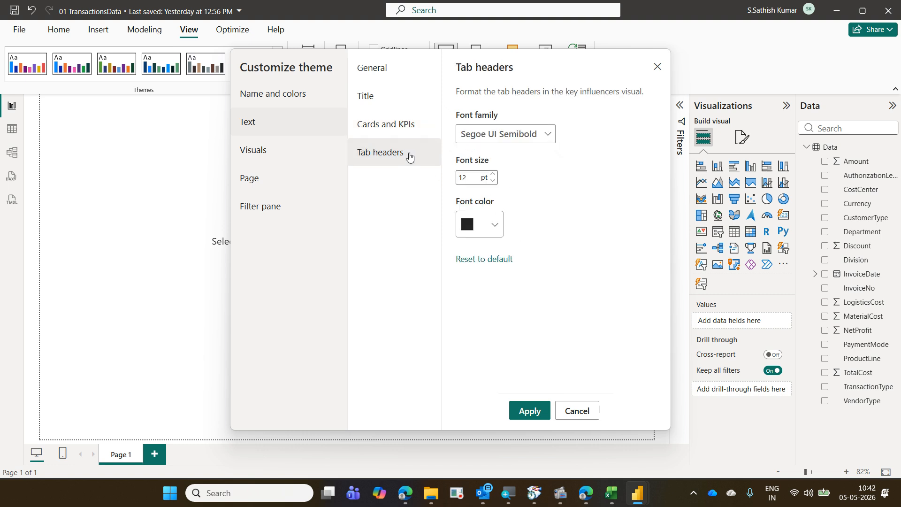
{"action": "left_click", "coordinate": [544, 134]}
{"action": "scroll", "coordinate": [539, 227], "scroll_direction": "up", "scroll_amount": 5}
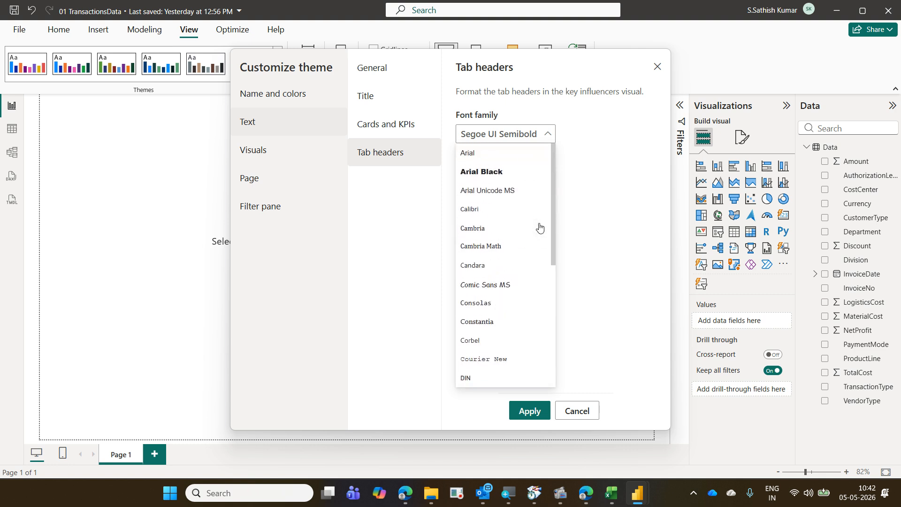
{"action": "left_click", "coordinate": [539, 226]}
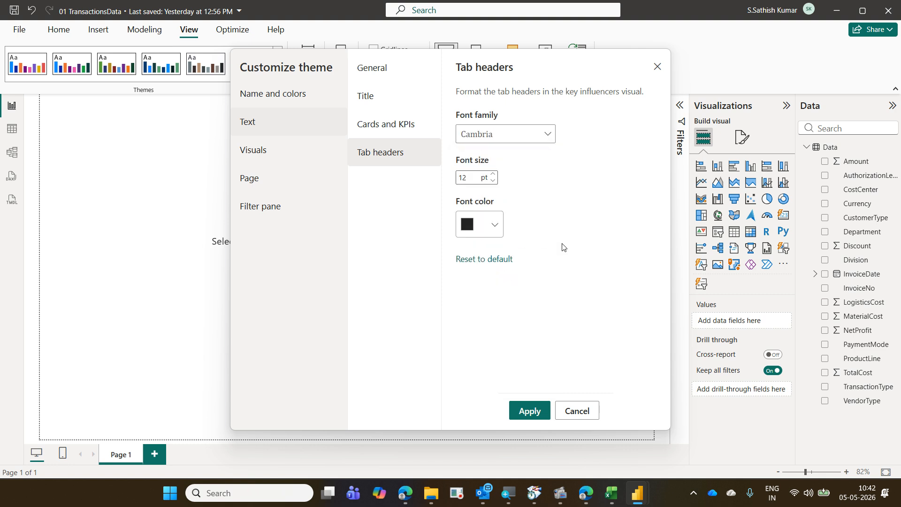
{"action": "mouse_move", "coordinate": [345, 60]}
{"action": "left_mouse_down"}
{"action": "mouse_move", "coordinate": [377, 89]}
{"action": "mouse_move", "coordinate": [429, 188]}
{"action": "left_mouse_up"}
{"action": "left_click_drag", "start_coordinate": [460, 122], "coordinate": [568, 147]}
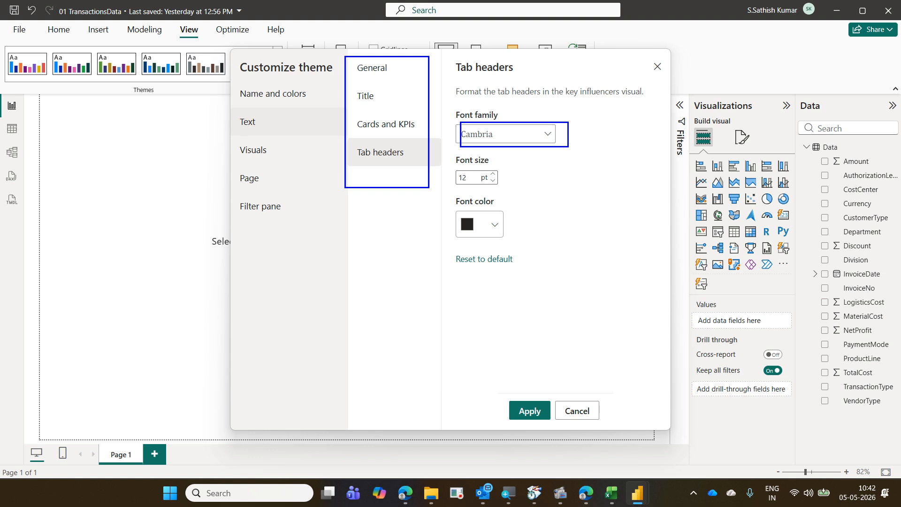
Apply the Cambria theme, reopen it to confirm General text is Cambria, and reapply.
{"action": "left_click", "coordinate": [545, 411]}
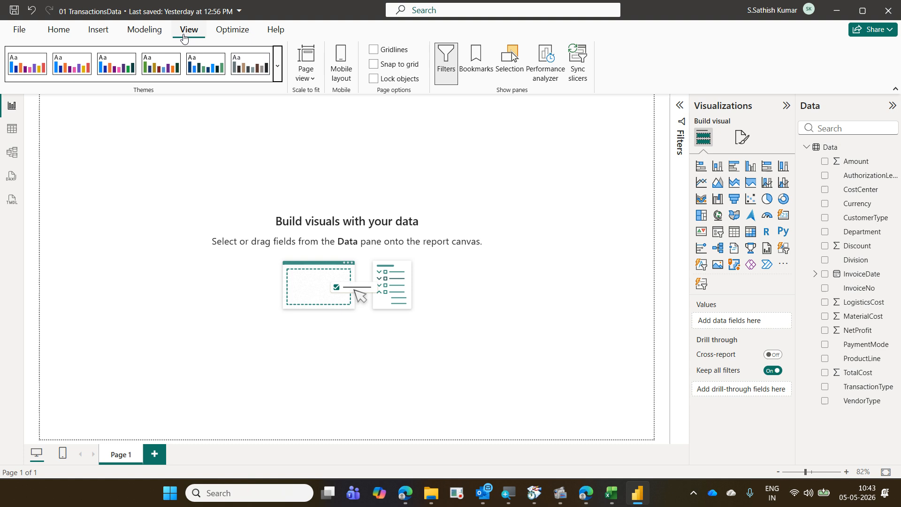
{"action": "left_click", "coordinate": [278, 66]}
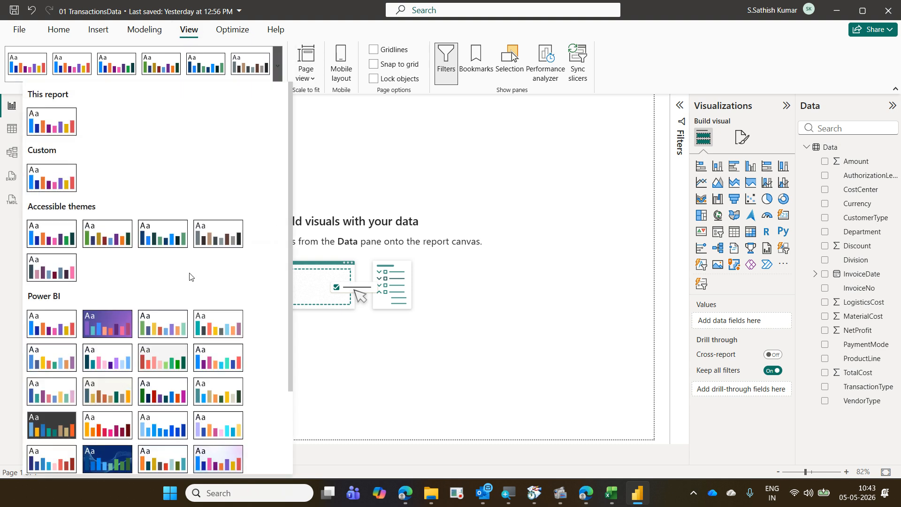
{"action": "scroll", "coordinate": [189, 277], "scroll_direction": "down", "scroll_amount": 3}
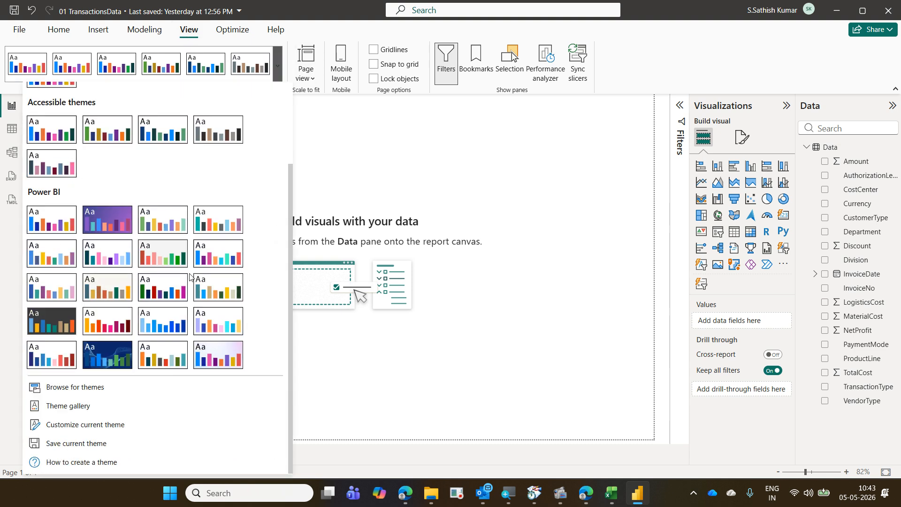
{"action": "left_click", "coordinate": [140, 426]}
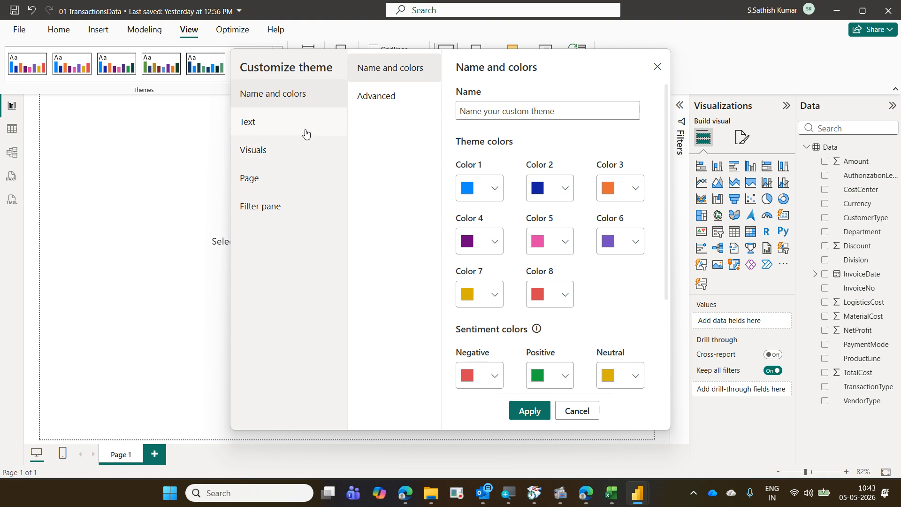
{"action": "left_click", "coordinate": [305, 134]}
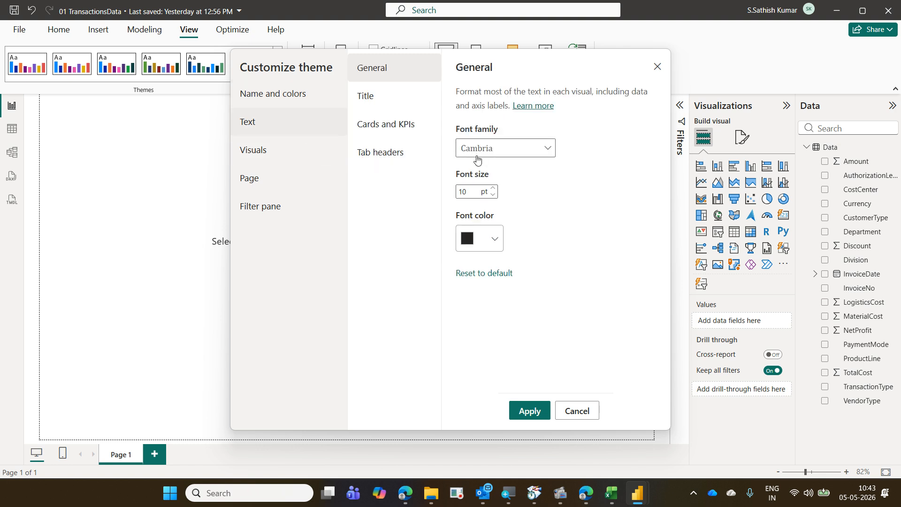
{"action": "left_click", "coordinate": [539, 412]}
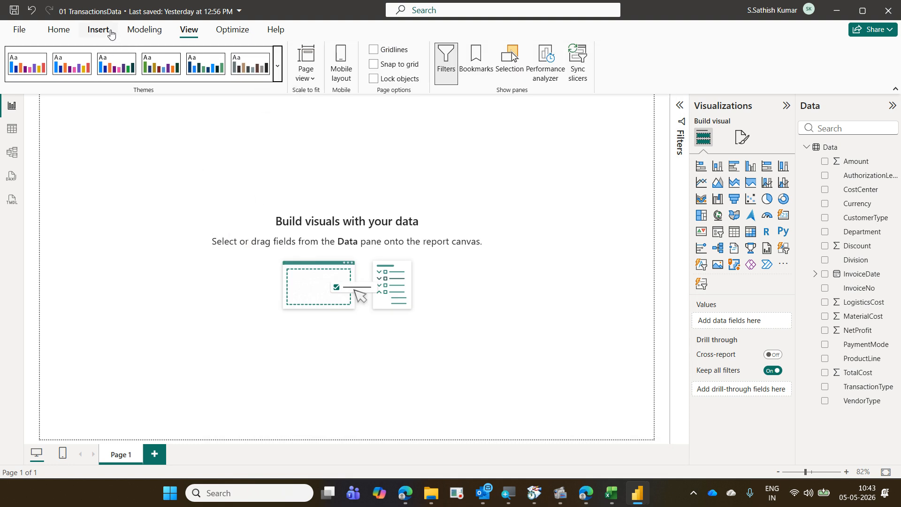
Insert a text box at the top left of Page 1.
{"action": "left_click", "coordinate": [111, 35]}
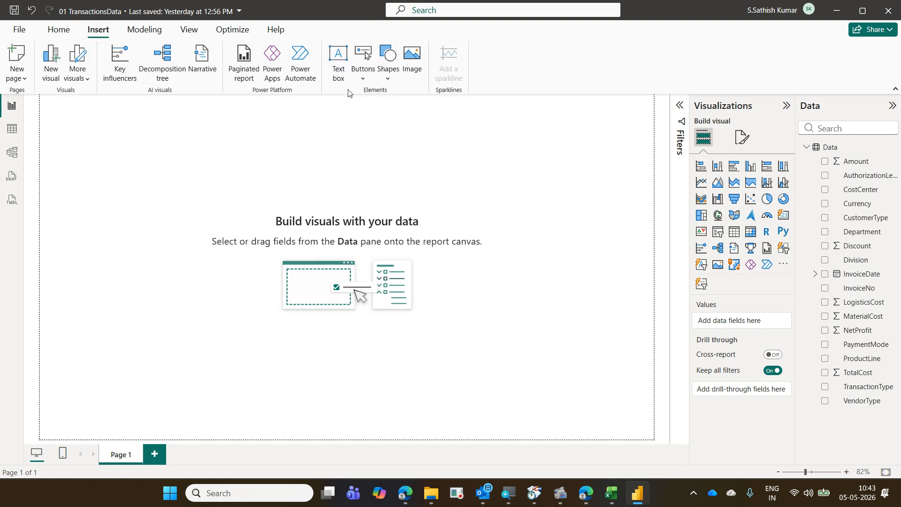
{"action": "left_click", "coordinate": [339, 71]}
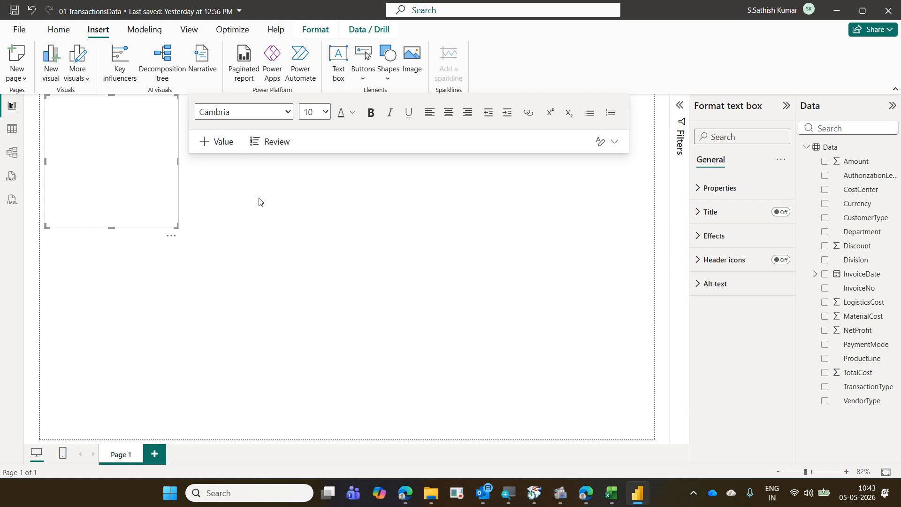
{"action": "mouse_move", "coordinate": [193, 101]}
{"action": "left_mouse_down"}
{"action": "mouse_move", "coordinate": [202, 114]}
{"action": "mouse_move", "coordinate": [244, 119]}
{"action": "mouse_move", "coordinate": [281, 81]}
{"action": "left_mouse_up"}
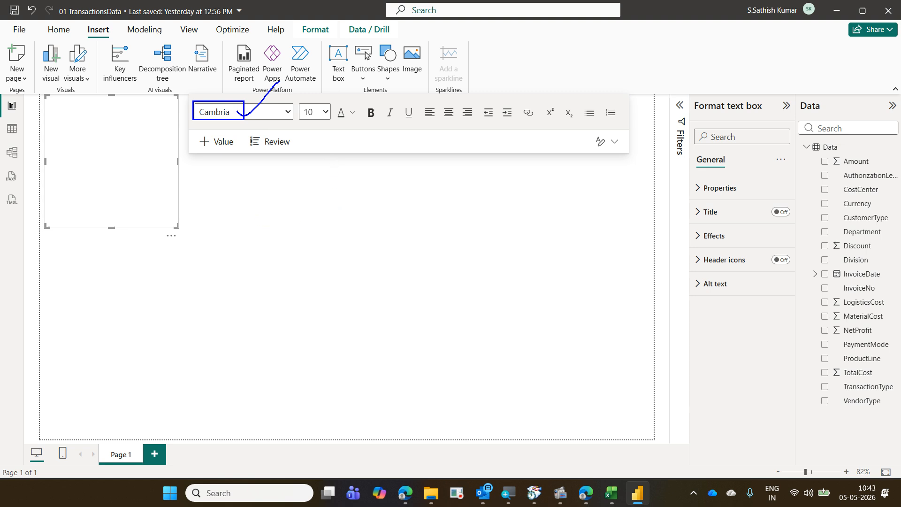
{"action": "left_click_drag", "start_coordinate": [251, 212], "coordinate": [369, 351]}
{"action": "left_click_drag", "start_coordinate": [477, 189], "coordinate": [560, 345]}
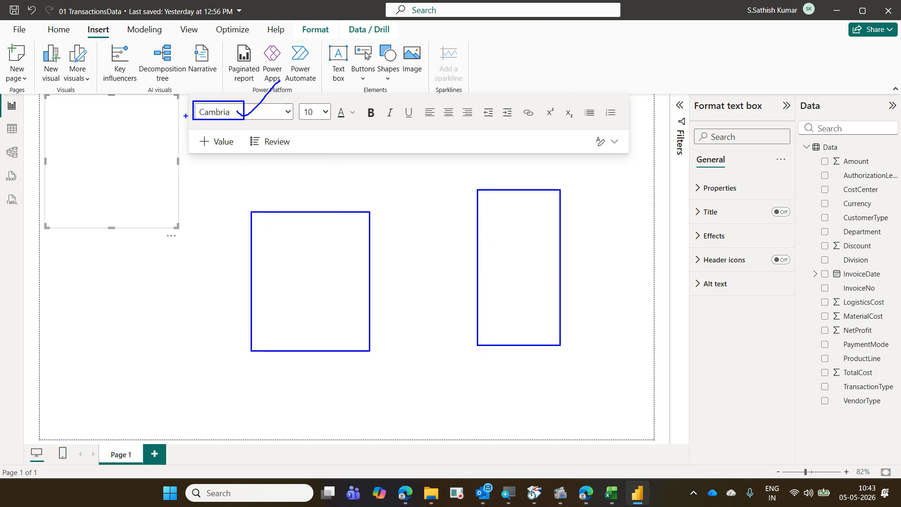
{"action": "mouse_move", "coordinate": [185, 116]}
{"action": "left_mouse_down"}
{"action": "mouse_move", "coordinate": [247, 87]}
{"action": "mouse_move", "coordinate": [235, 124]}
{"action": "left_mouse_up"}
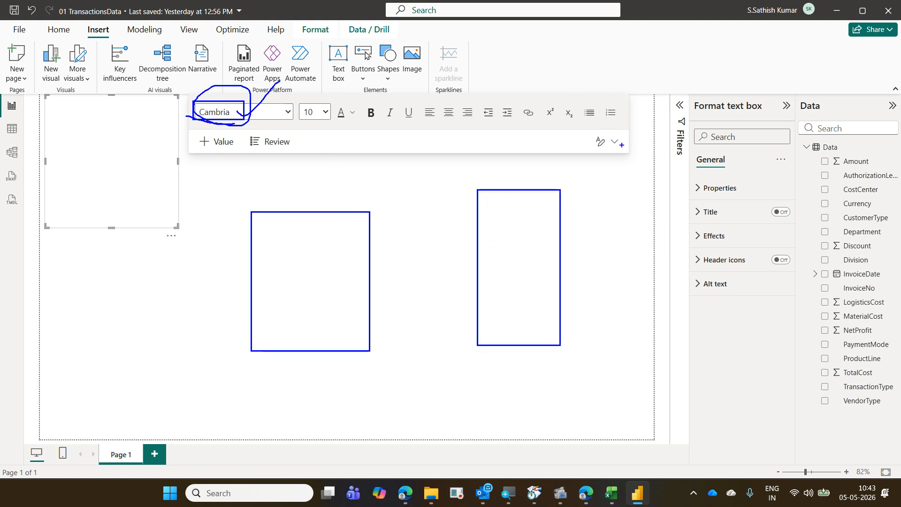
{"action": "key", "text": "Escape"}
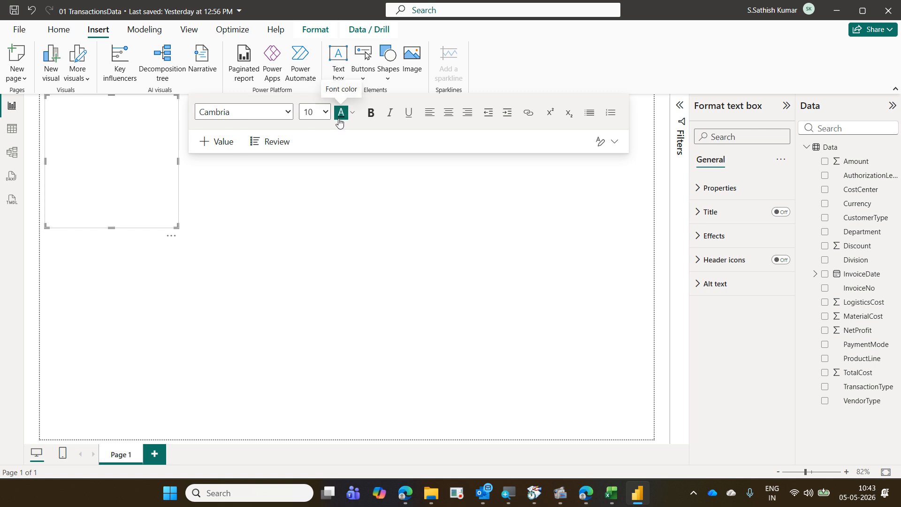
Type 'Transaction Data - Dashboard' at font size 28 and widen the box.
{"action": "left_click", "coordinate": [325, 112]}
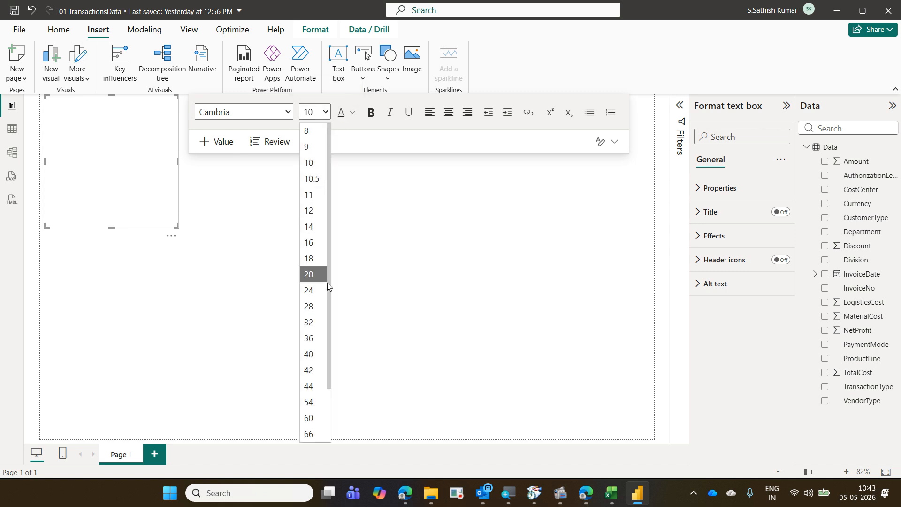
{"action": "left_click", "coordinate": [323, 306]}
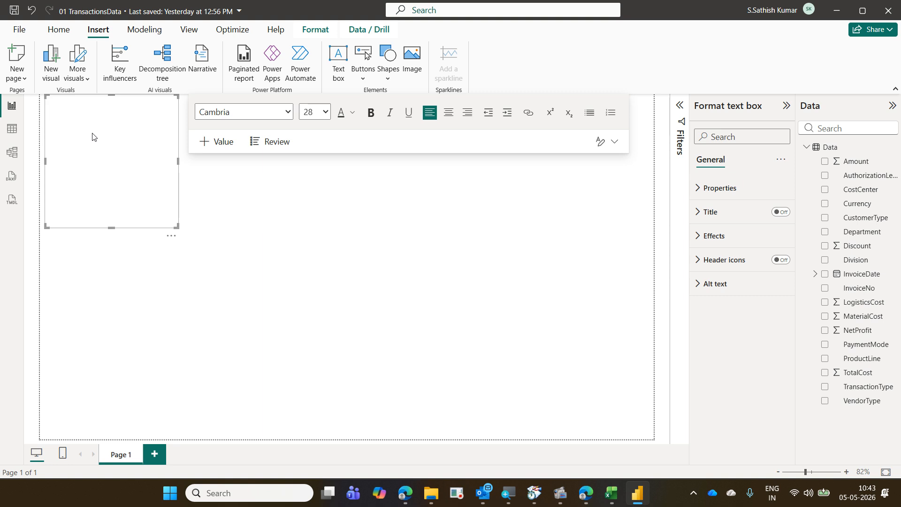
{"action": "type", "text": "Transaction "}
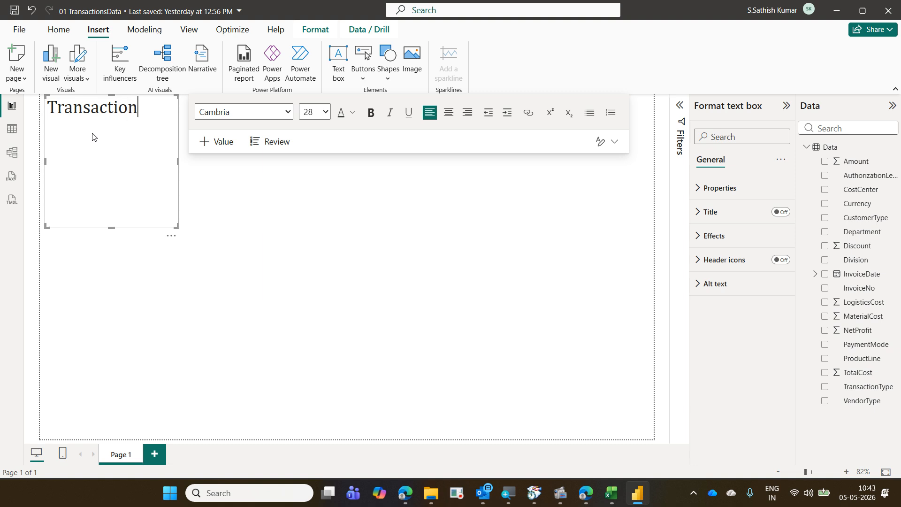
{"action": "type", "text": "Data - Dashb"}
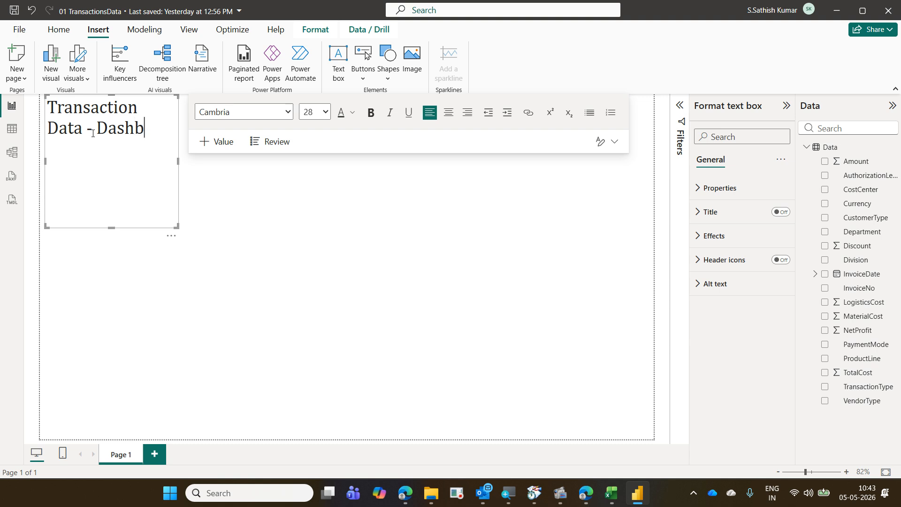
{"action": "type", "text": "oard"}
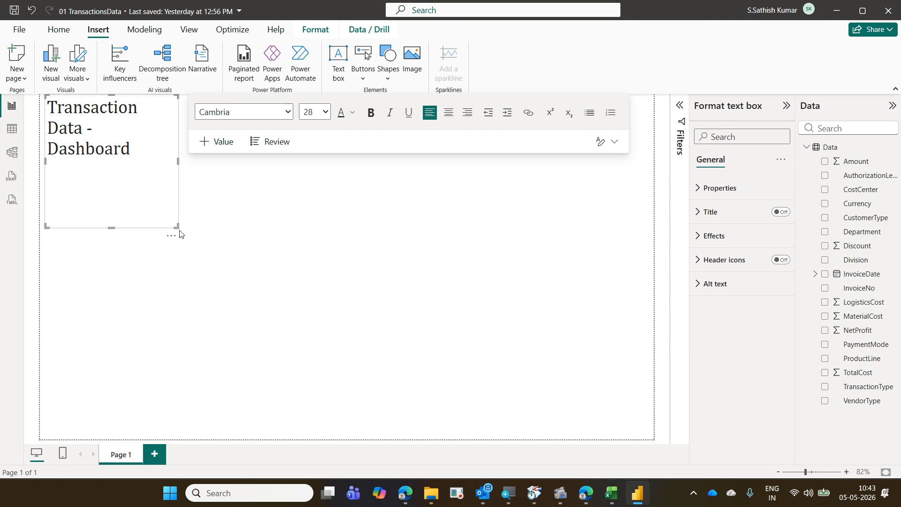
{"action": "left_click_drag", "start_coordinate": [175, 226], "coordinate": [315, 129]}
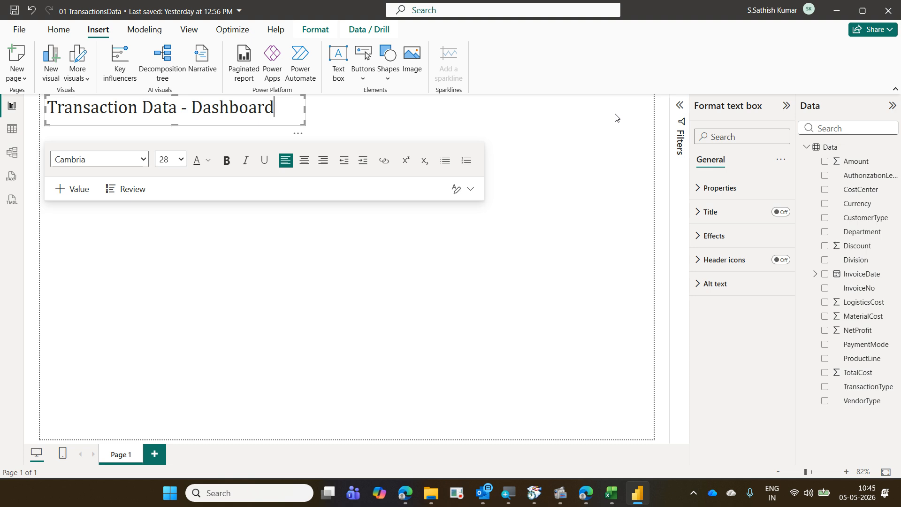
Deselect the finished title text box and switch over to Edge.
{"action": "left_click", "coordinate": [655, 45]}
{"action": "left_click", "coordinate": [404, 494]}
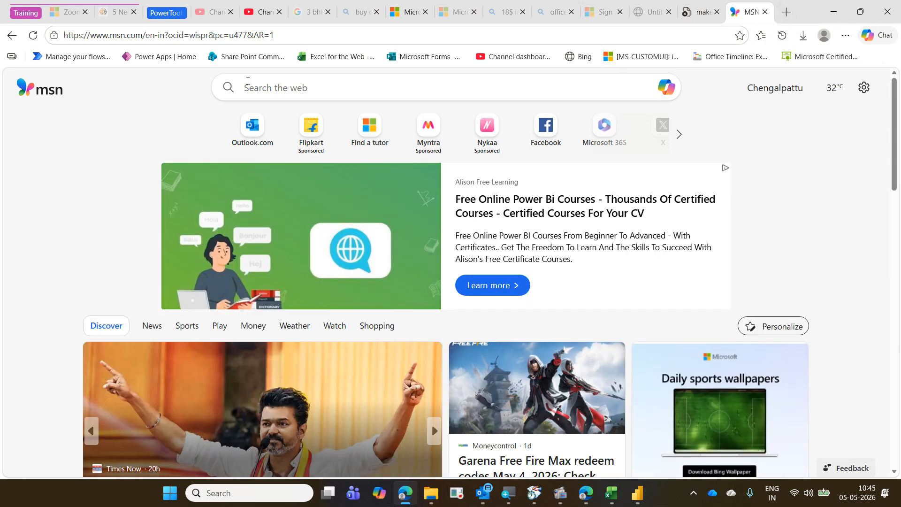
Go to google.com and search for 'srm university logo'.
{"action": "left_click", "coordinate": [306, 37]}
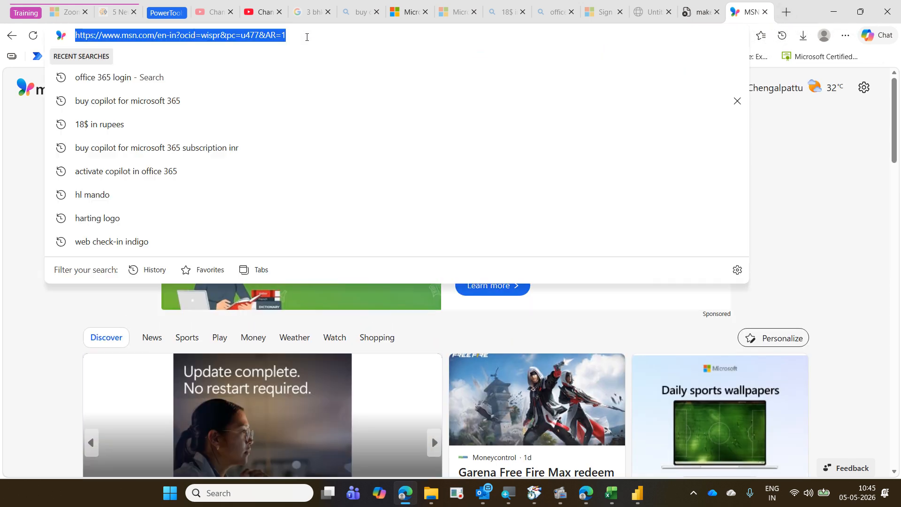
{"action": "type", "text": "google.com"}
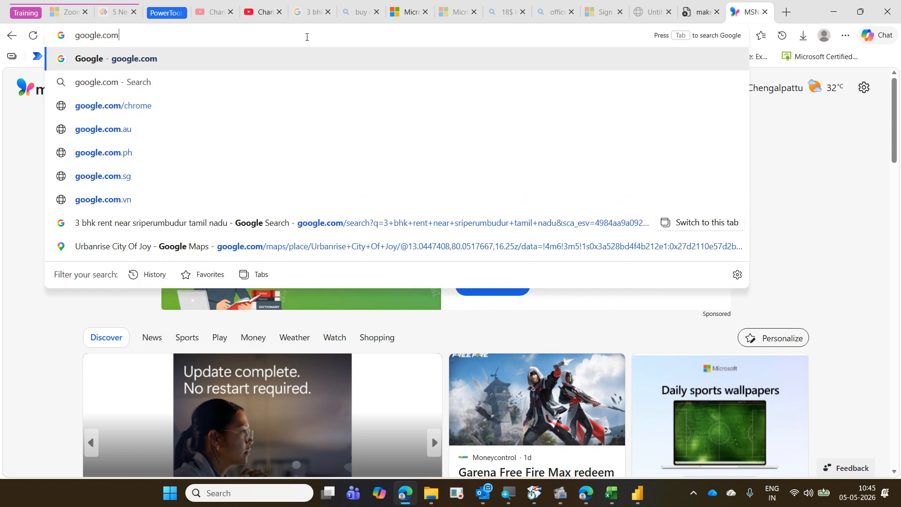
{"action": "key", "text": "Return"}
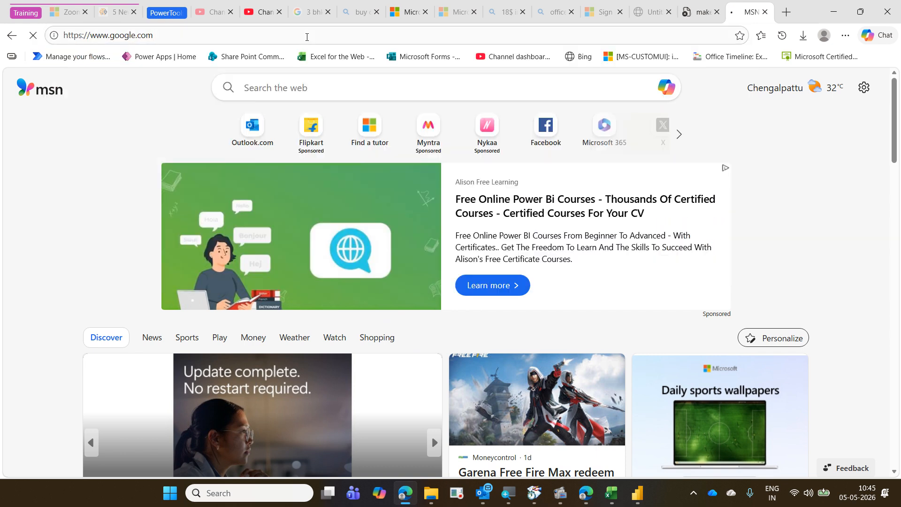
{"action": "type", "text": "SRM"}
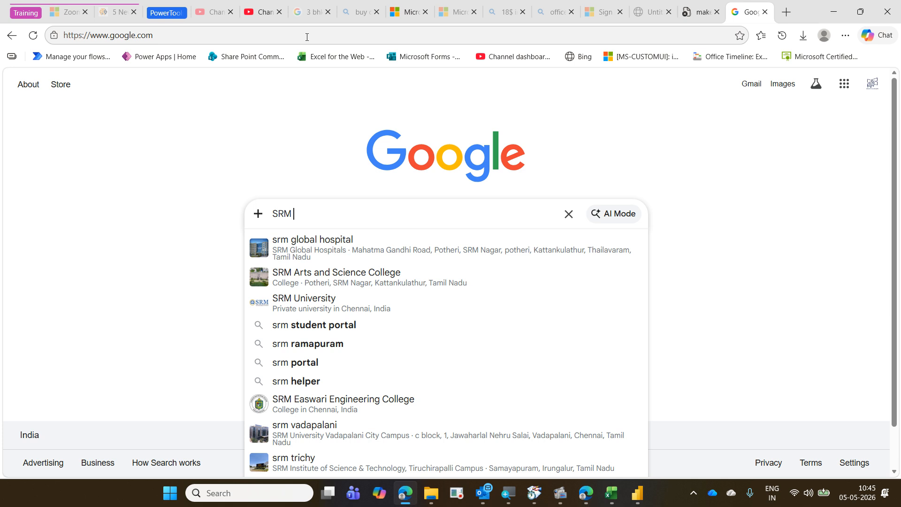
{"action": "key", "text": "Down"}
{"action": "key", "text": "Down"}
{"action": "key", "text": "Down"}
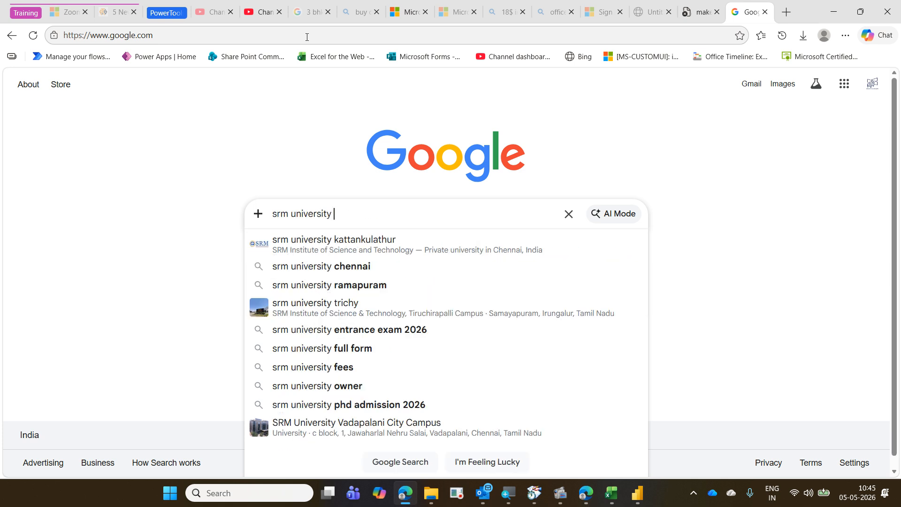
{"action": "type", "text": "ogo"}
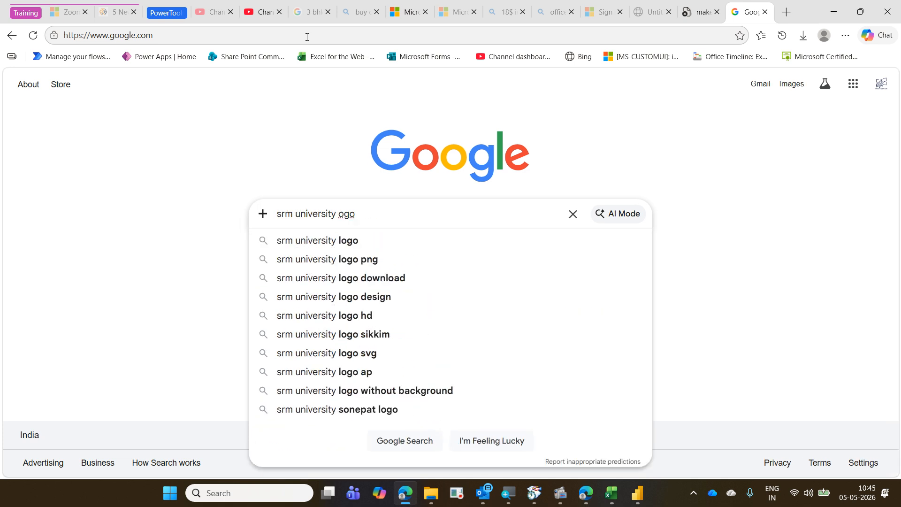
{"action": "key", "text": "Return"}
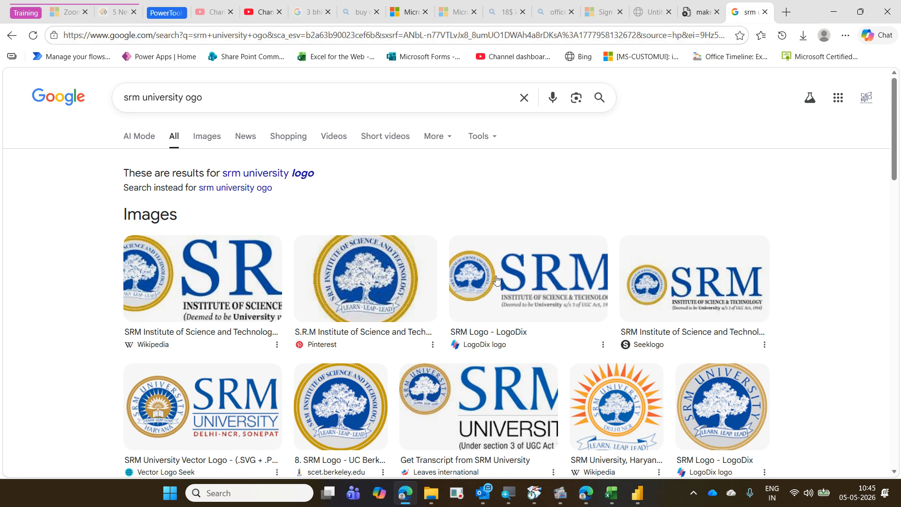
Save the SRM logo image as SRM in the 2026-05-04 SRM College folder, then minimize Edge.
{"action": "right_click", "coordinate": [532, 267]}
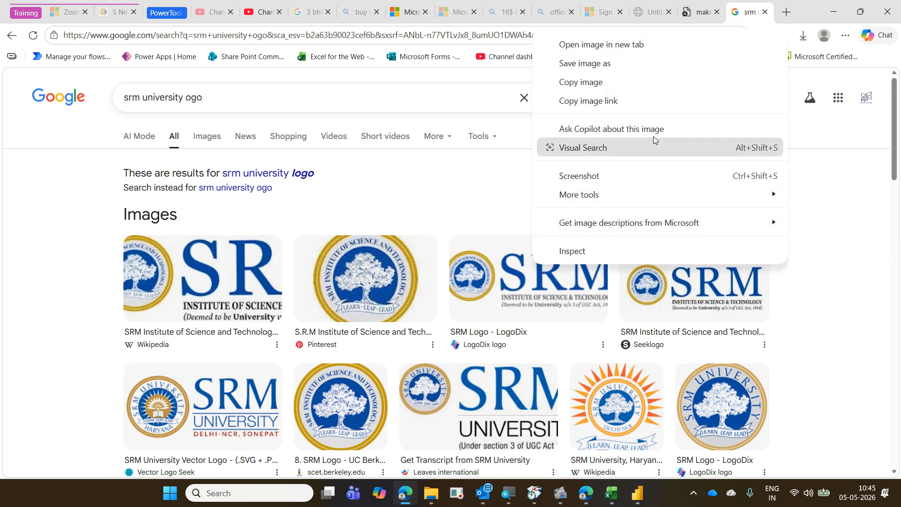
{"action": "left_click", "coordinate": [655, 63]}
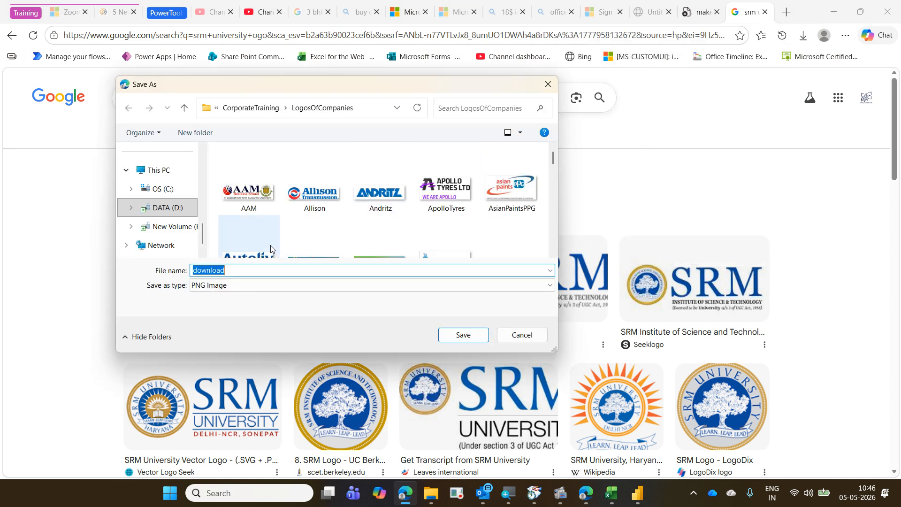
{"action": "type", "text": "SRM"}
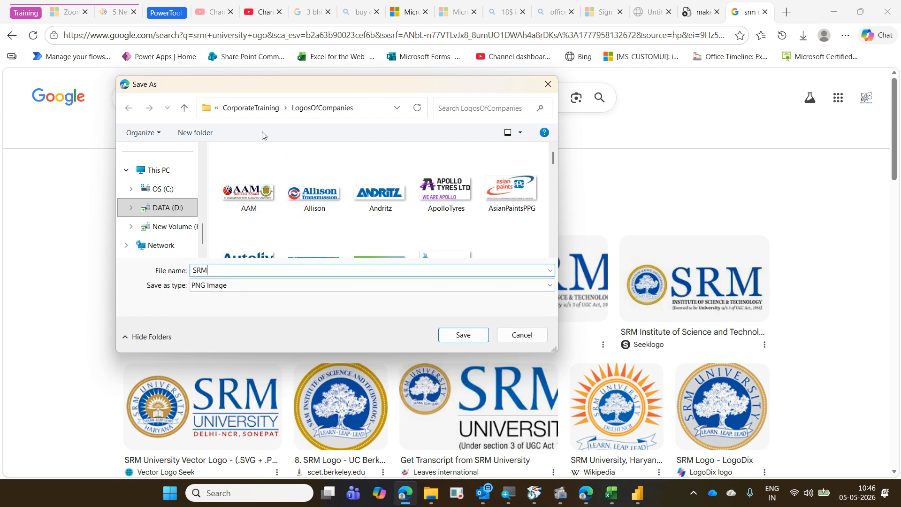
{"action": "left_click", "coordinate": [250, 108]}
{"action": "double_click", "coordinate": [276, 176]}
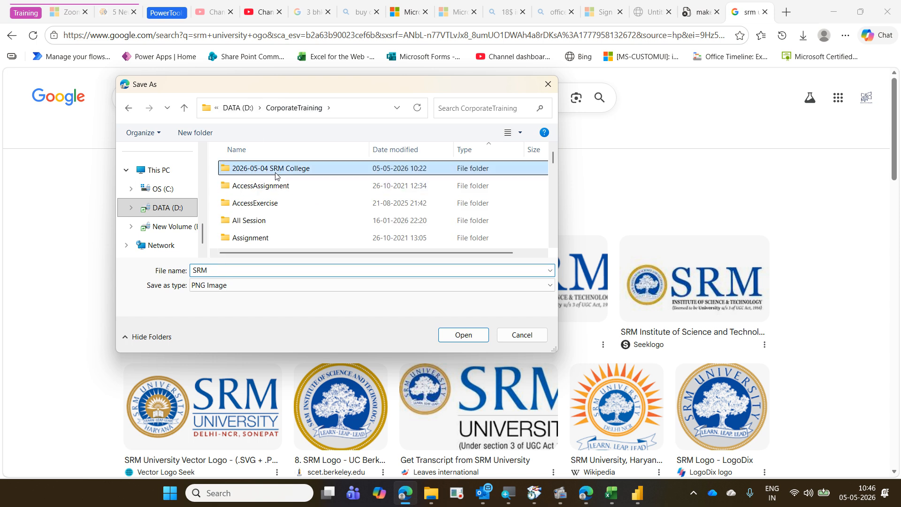
{"action": "left_click", "coordinate": [463, 335]}
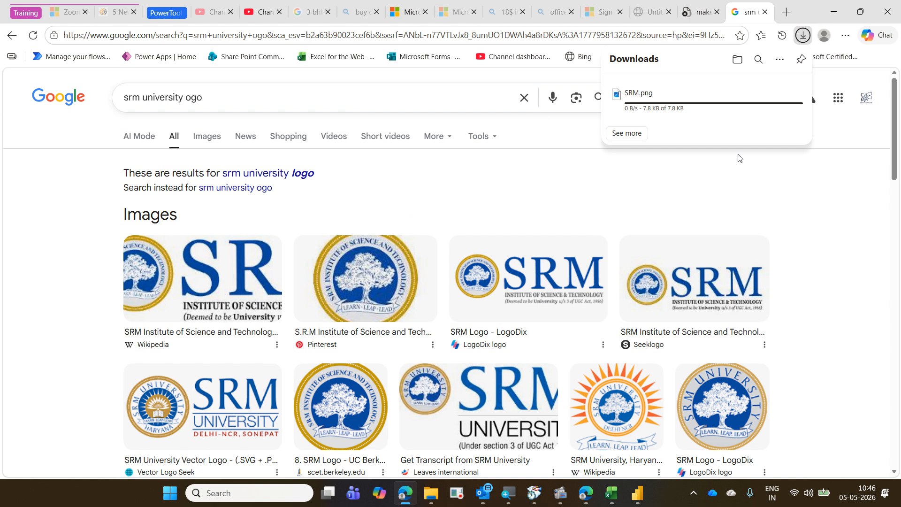
{"action": "left_click", "coordinate": [829, 17]}
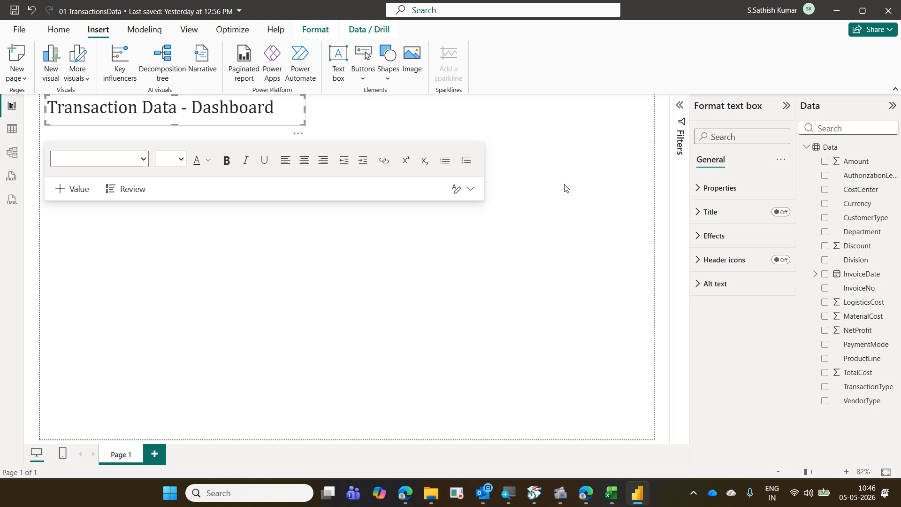
Deselect the title and insert an empty image visual from the Insert ribbon.
{"action": "left_click", "coordinate": [561, 216]}
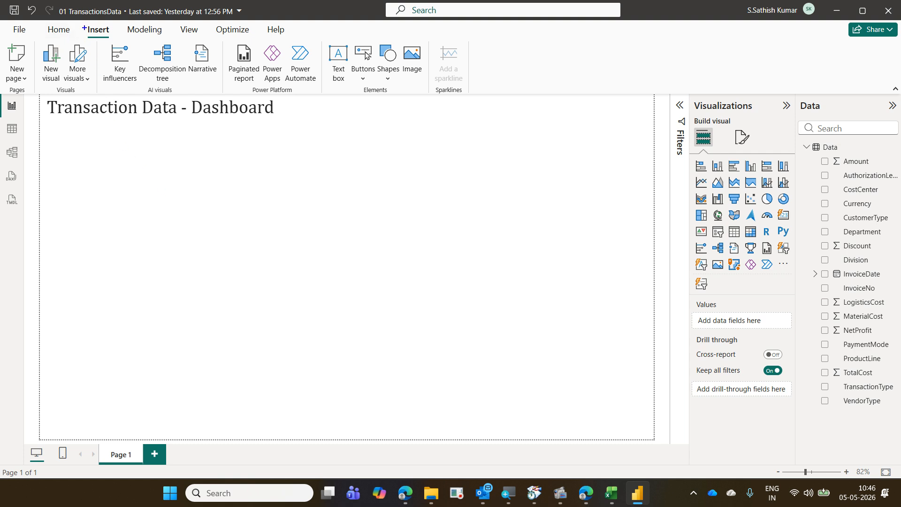
{"action": "left_click_drag", "start_coordinate": [82, 18], "coordinate": [110, 42]}
{"action": "mouse_move", "coordinate": [395, 43]}
{"action": "left_mouse_down"}
{"action": "mouse_move", "coordinate": [428, 87]}
{"action": "mouse_move", "coordinate": [120, 31]}
{"action": "left_mouse_up"}
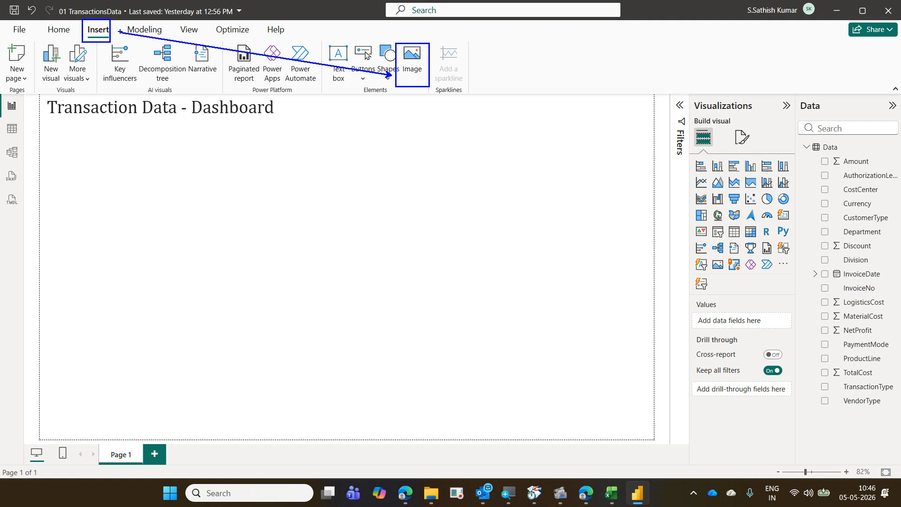
{"action": "key", "text": "Escape"}
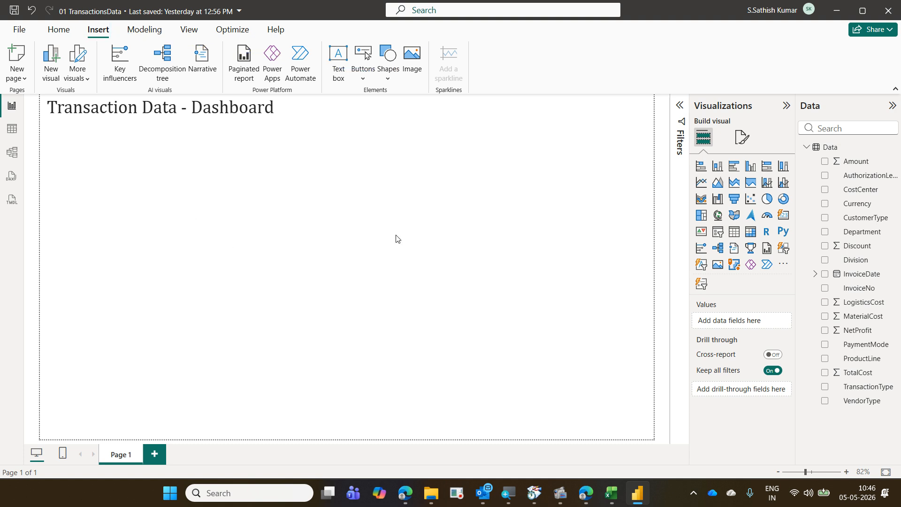
{"action": "left_click", "coordinate": [412, 61]}
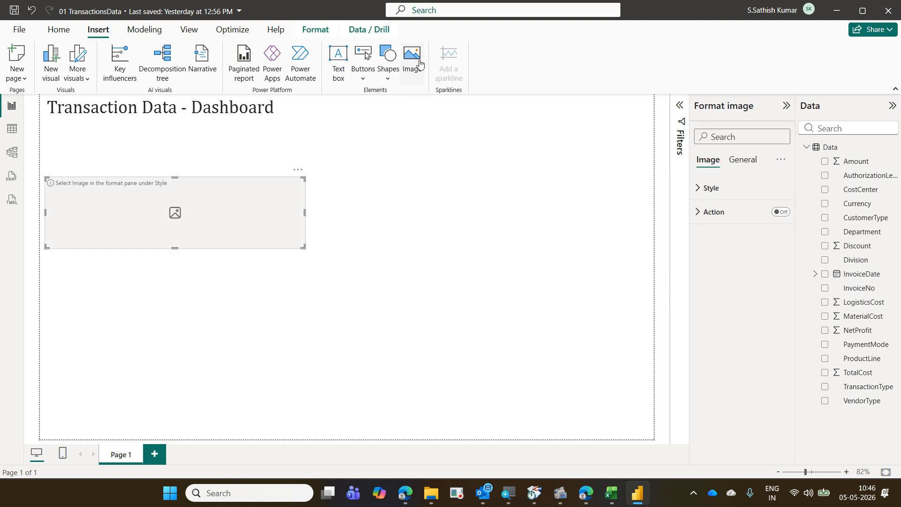
Move the image visual beside the title at top right, narrow it, and expand Style > Image.
{"action": "left_click_drag", "start_coordinate": [234, 241], "coordinate": [569, 165]}
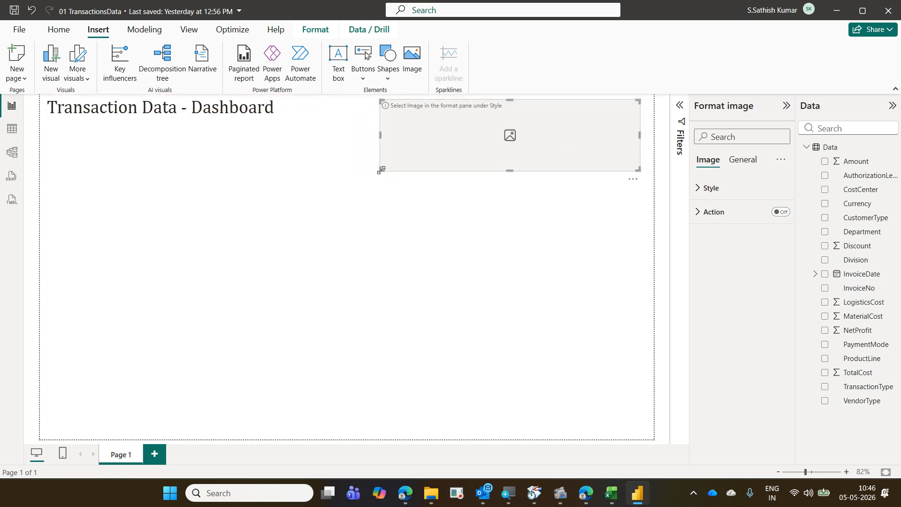
{"action": "left_click_drag", "start_coordinate": [382, 171], "coordinate": [491, 164]}
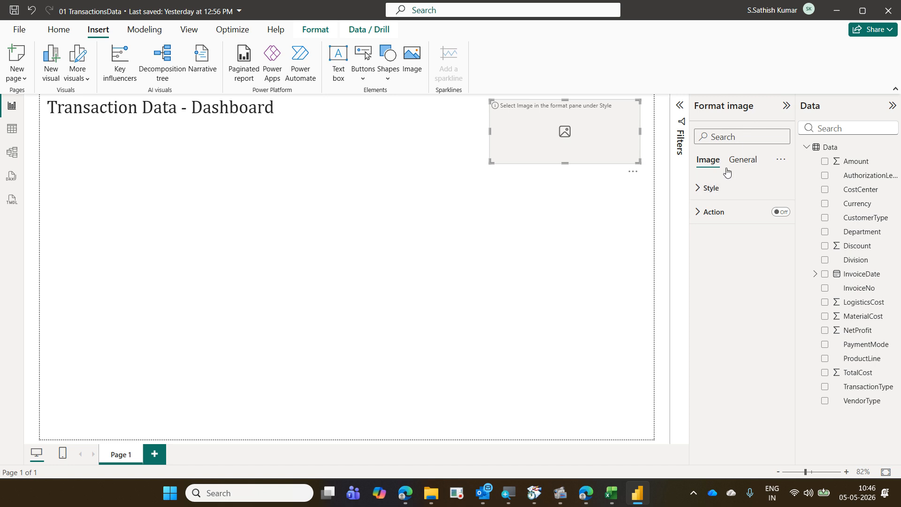
{"action": "left_click", "coordinate": [719, 187]}
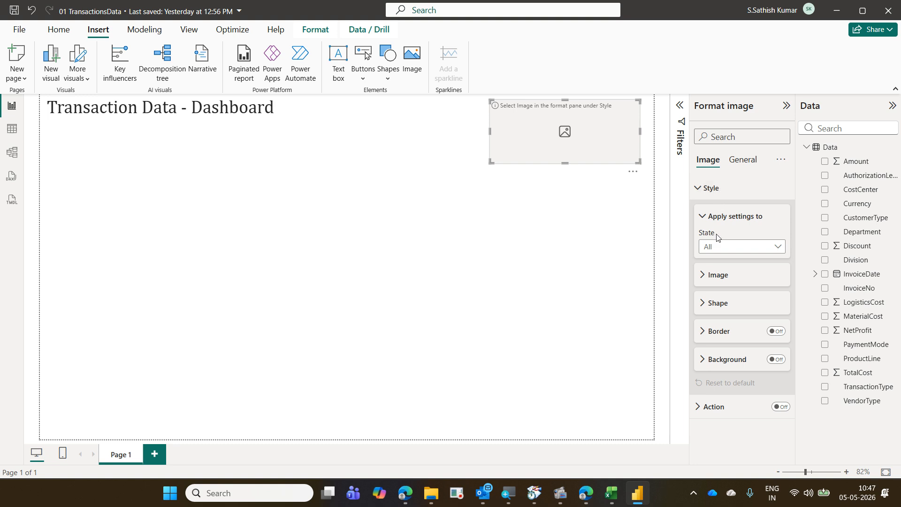
{"action": "left_click", "coordinate": [720, 277]}
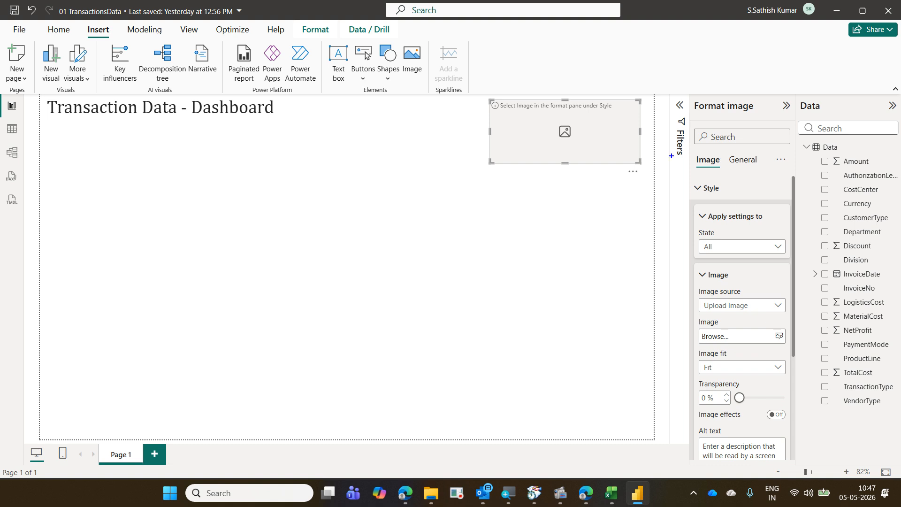
{"action": "mouse_move", "coordinate": [472, 92]}
{"action": "left_mouse_down"}
{"action": "mouse_move", "coordinate": [535, 134]}
{"action": "mouse_move", "coordinate": [652, 179]}
{"action": "left_mouse_up"}
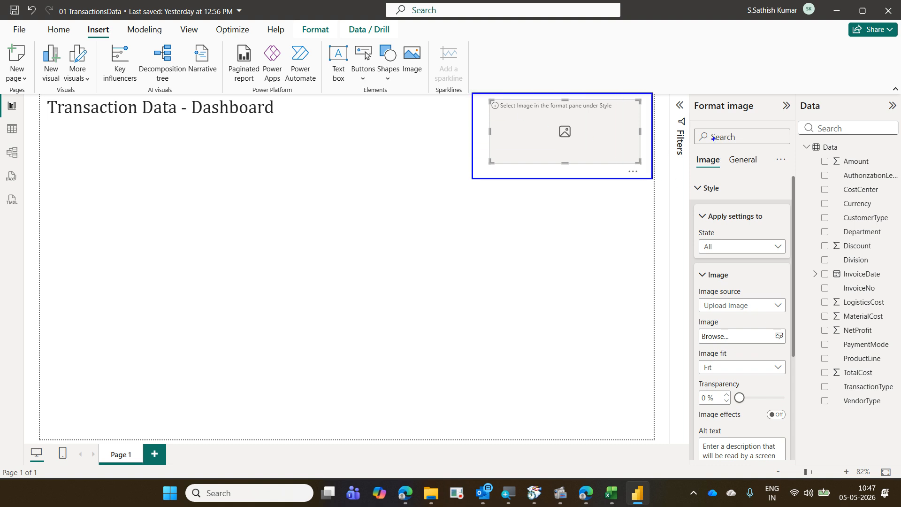
{"action": "mouse_move", "coordinate": [695, 96]}
{"action": "left_mouse_down"}
{"action": "mouse_move", "coordinate": [723, 113]}
{"action": "mouse_move", "coordinate": [764, 117]}
{"action": "left_mouse_up"}
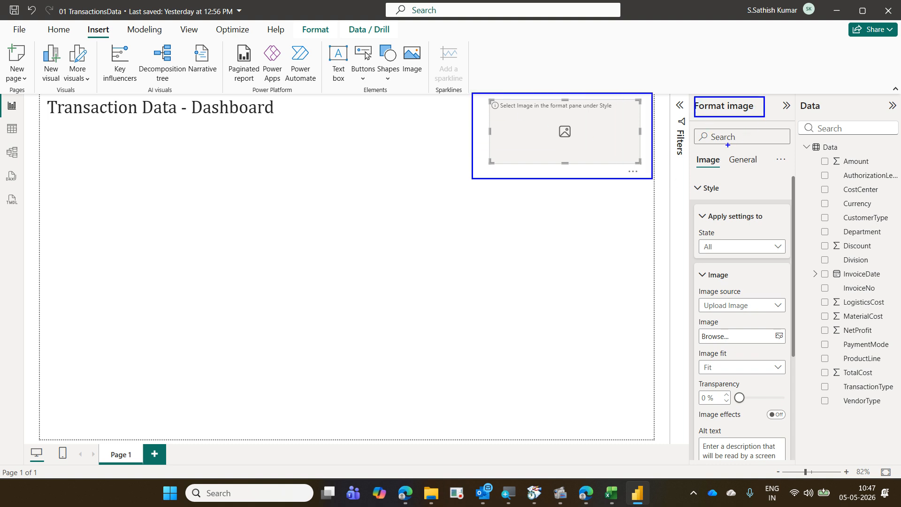
{"action": "mouse_move", "coordinate": [694, 153]}
{"action": "left_mouse_down"}
{"action": "mouse_move", "coordinate": [721, 168]}
{"action": "mouse_move", "coordinate": [735, 195]}
{"action": "left_mouse_up"}
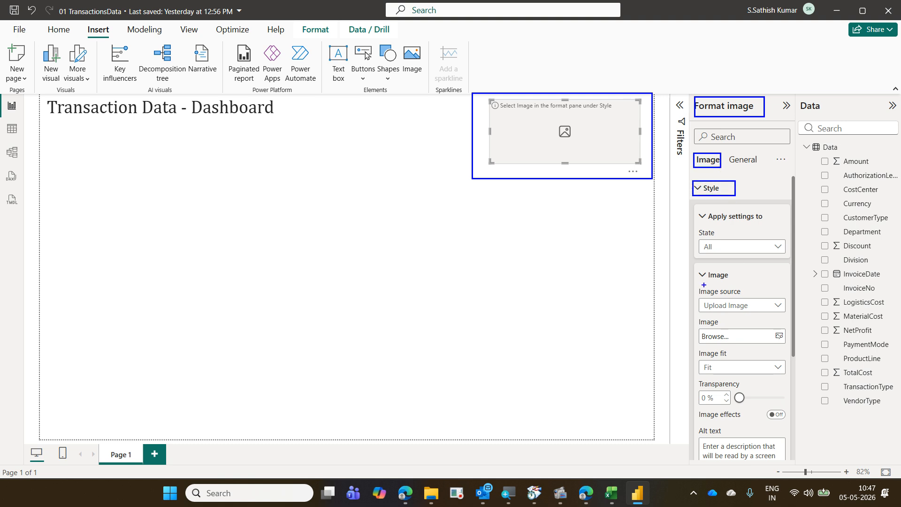
{"action": "left_click_drag", "start_coordinate": [694, 268], "coordinate": [745, 285]}
{"action": "left_click_drag", "start_coordinate": [695, 299], "coordinate": [780, 314]}
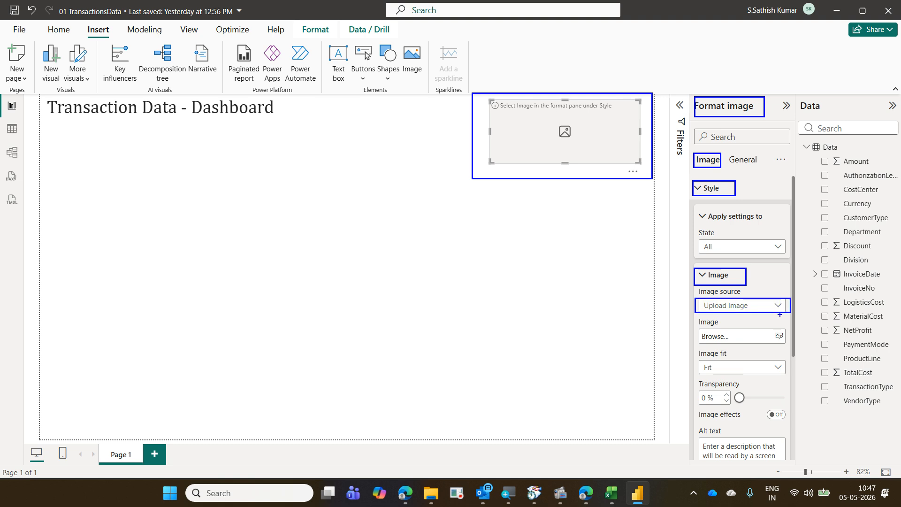
{"action": "mouse_move", "coordinate": [697, 326]}
{"action": "left_mouse_down"}
{"action": "mouse_move", "coordinate": [738, 342]}
{"action": "mouse_move", "coordinate": [787, 345]}
{"action": "mouse_move", "coordinate": [715, 287]}
{"action": "left_mouse_up"}
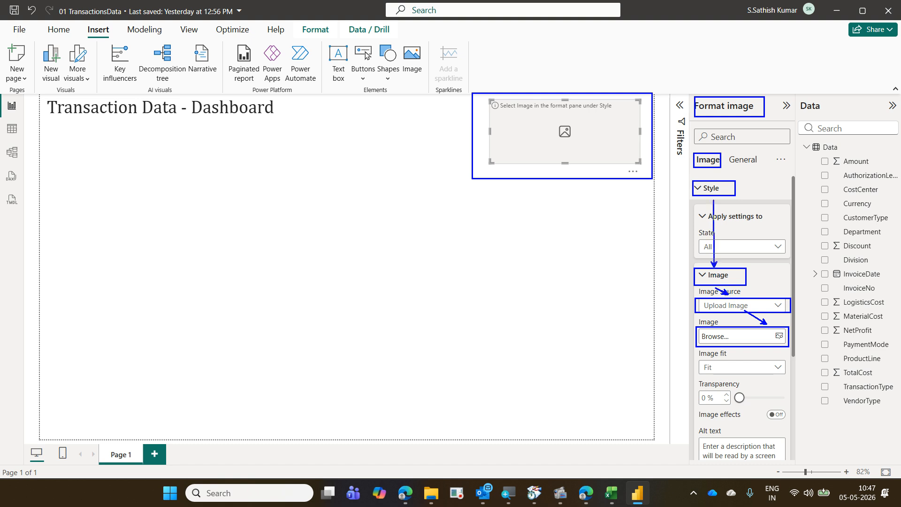
{"action": "left_click_drag", "start_coordinate": [705, 182], "coordinate": [737, 121]}
{"action": "left_click_drag", "start_coordinate": [79, 19], "coordinate": [119, 41]}
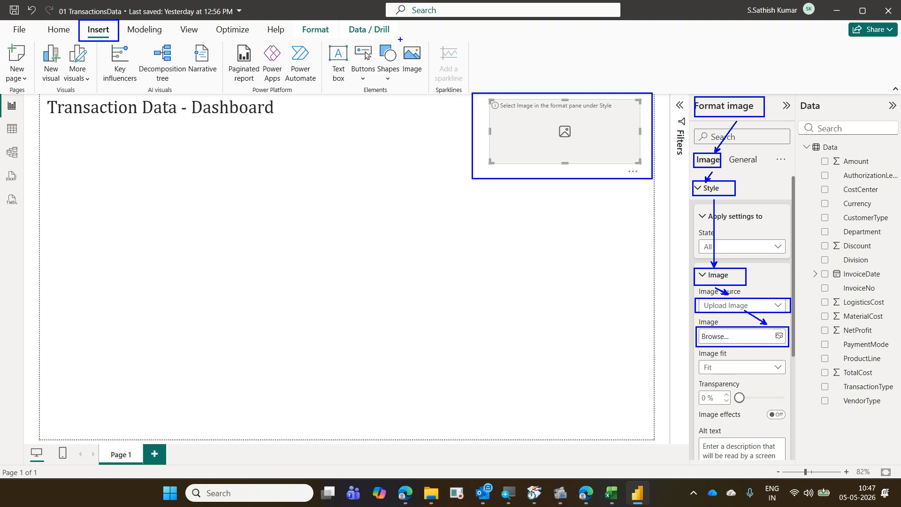
{"action": "mouse_move", "coordinate": [396, 40]}
{"action": "left_mouse_down"}
{"action": "mouse_move", "coordinate": [433, 90]}
{"action": "mouse_move", "coordinate": [127, 27]}
{"action": "left_mouse_up"}
{"action": "left_click_drag", "start_coordinate": [468, 134], "coordinate": [418, 96]}
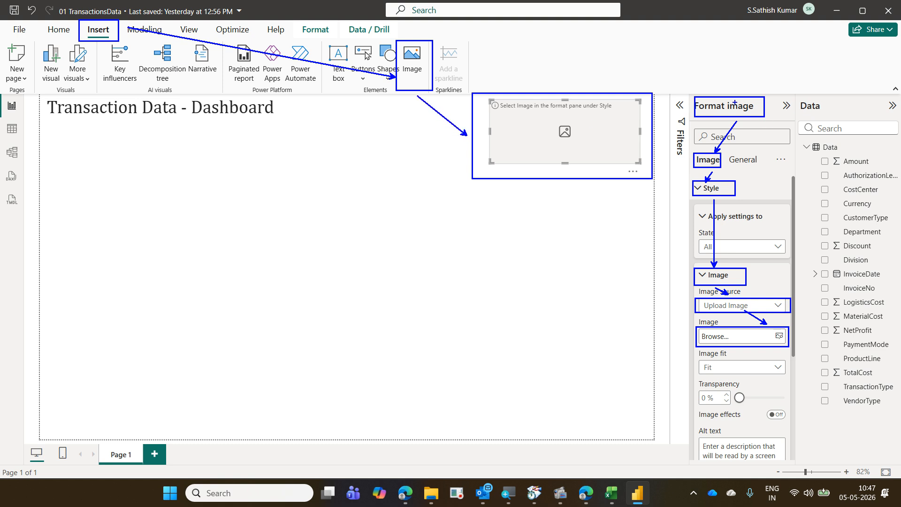
{"action": "left_click_drag", "start_coordinate": [687, 111], "coordinate": [656, 131]}
Load SRM.png into the image visual and shrink it into the top-right corner.
{"action": "key", "text": "Escape"}
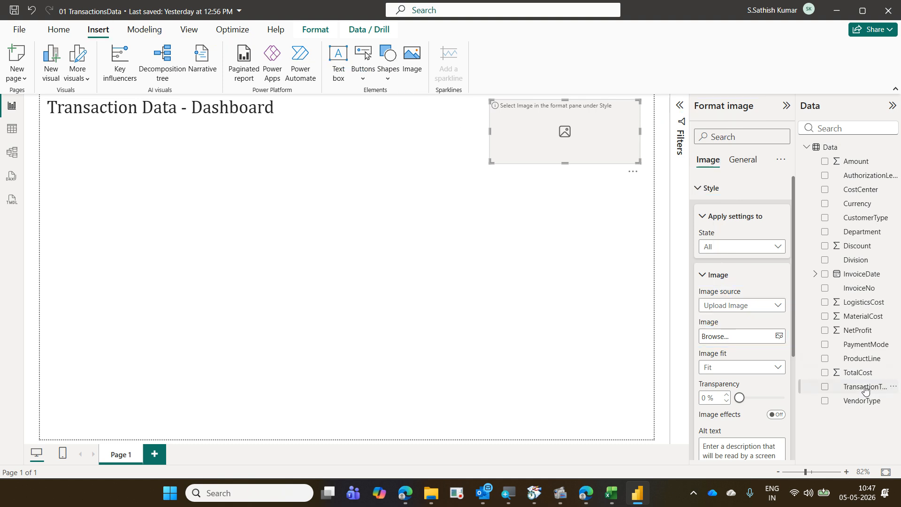
{"action": "left_click", "coordinate": [740, 341]}
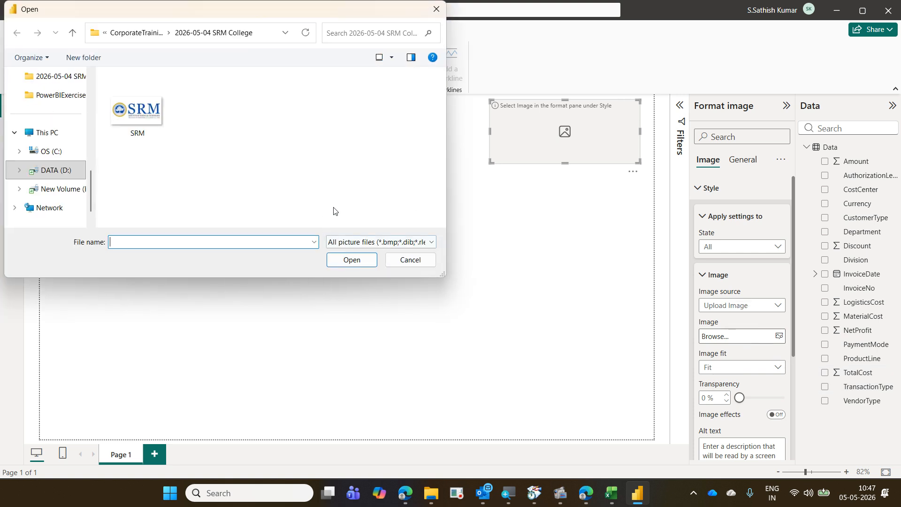
{"action": "left_click", "coordinate": [123, 123]}
{"action": "left_click", "coordinate": [333, 263]}
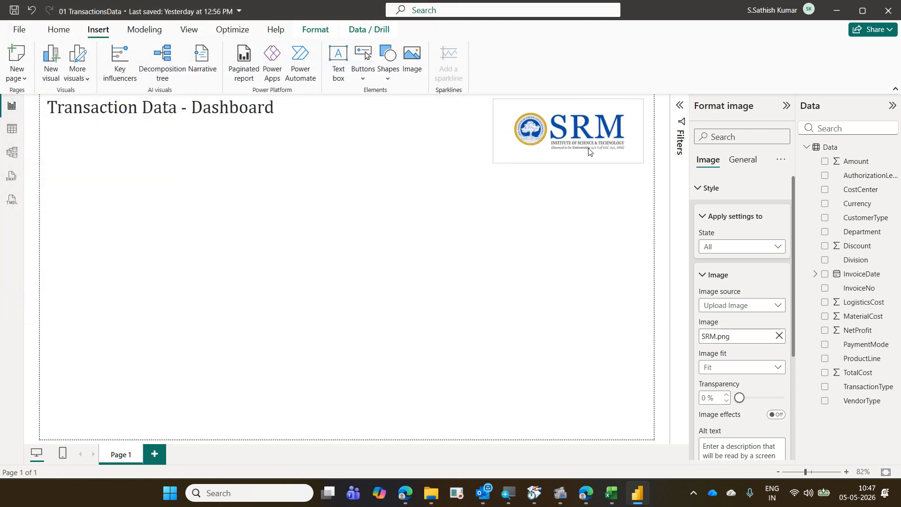
{"action": "left_click_drag", "start_coordinate": [494, 163], "coordinate": [544, 138]}
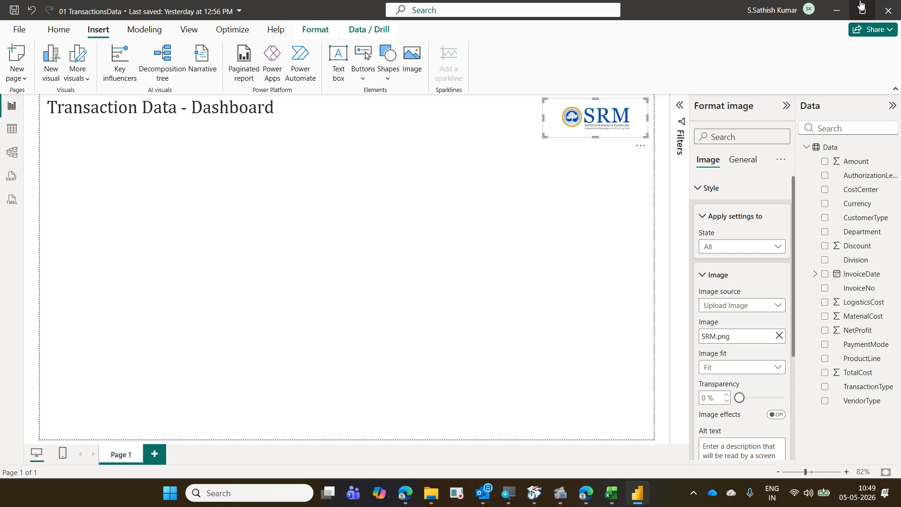
Check the logo results in Edge, then delete the SRM logo visual from Page 1.
{"action": "left_click", "coordinate": [405, 492]}
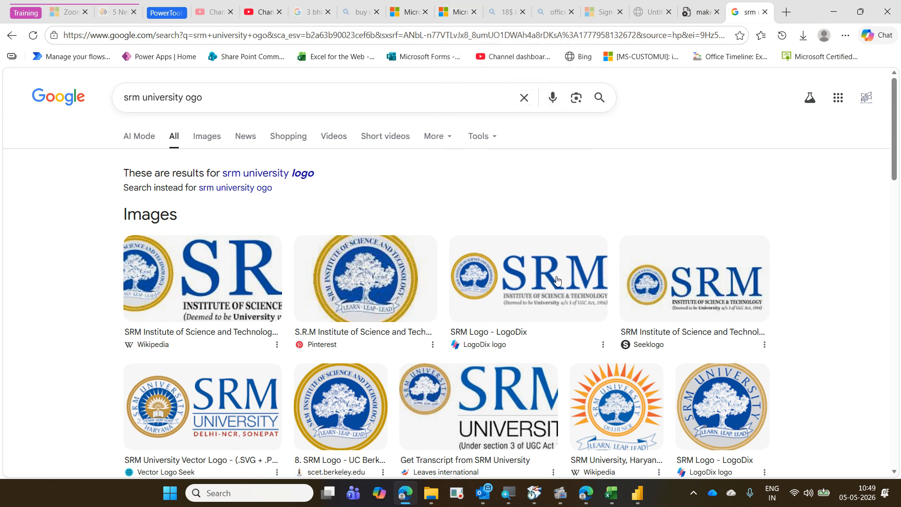
{"action": "left_click", "coordinate": [633, 501]}
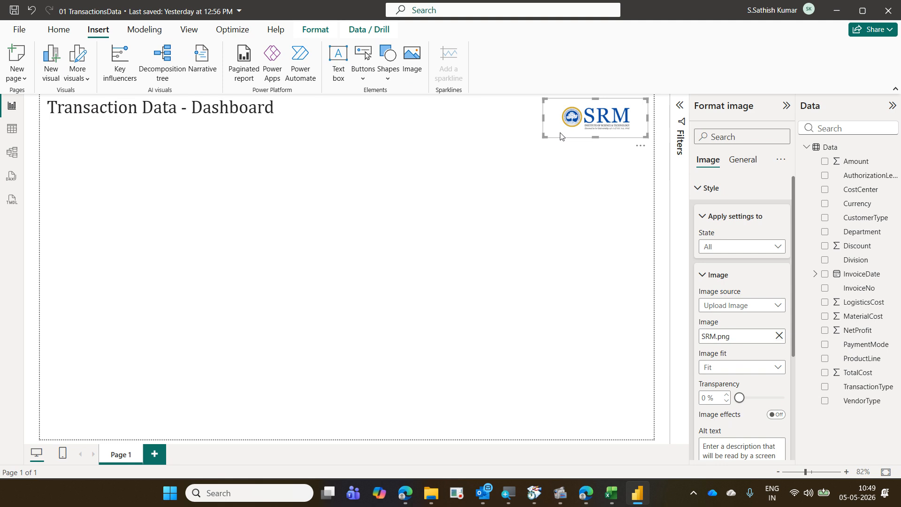
{"action": "key", "text": "Delete"}
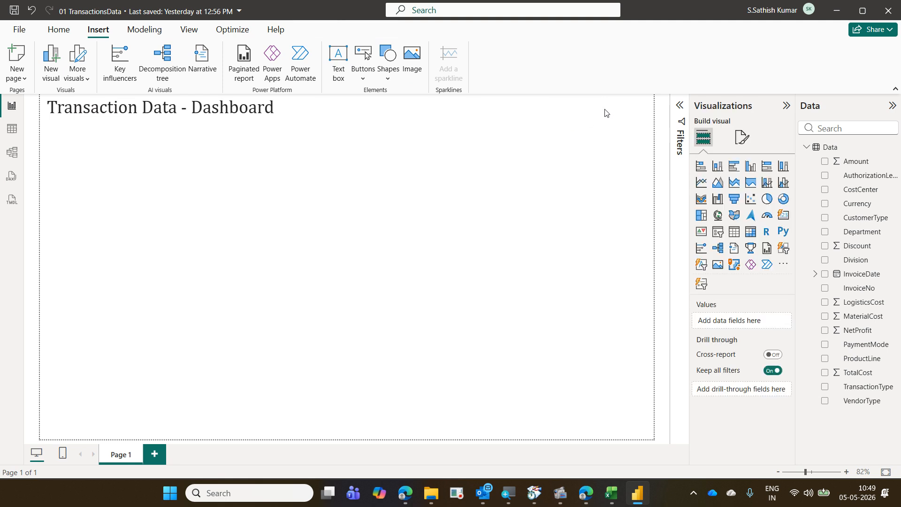
Replace the mistyped query and search Google for 'srm university'.
{"action": "left_click", "coordinate": [836, 12]}
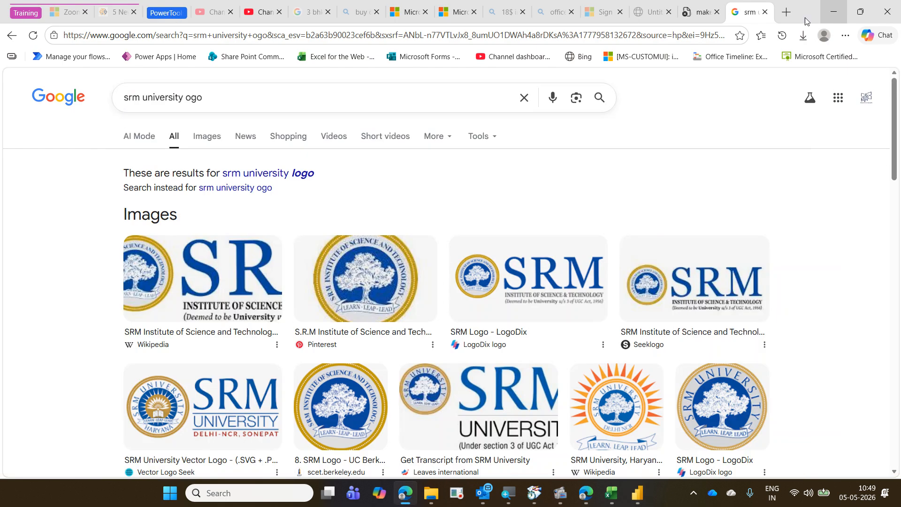
{"action": "left_click_drag", "start_coordinate": [209, 98], "coordinate": [111, 92]}
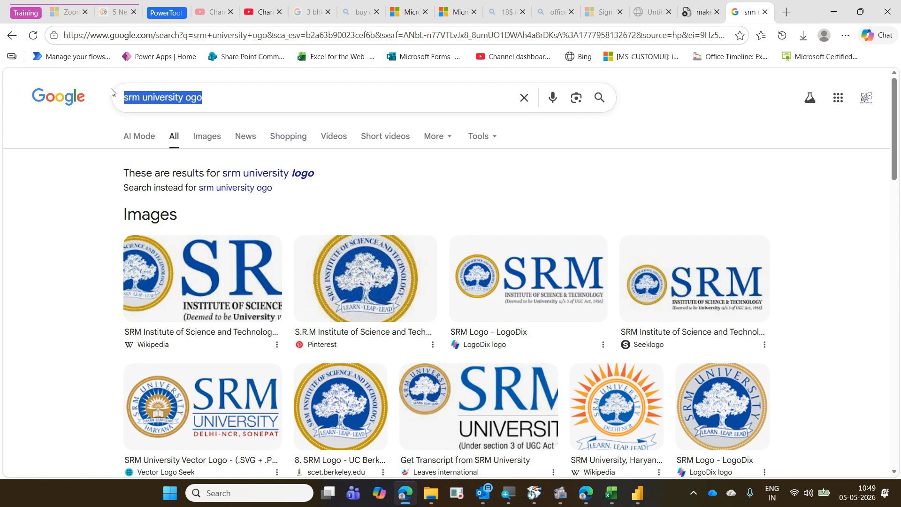
{"action": "type", "text": "srm "}
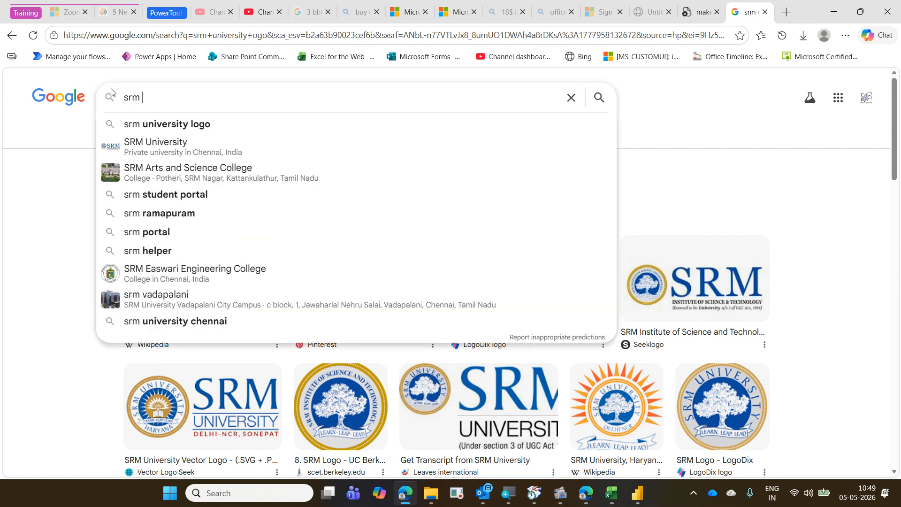
{"action": "type", "text": "university"}
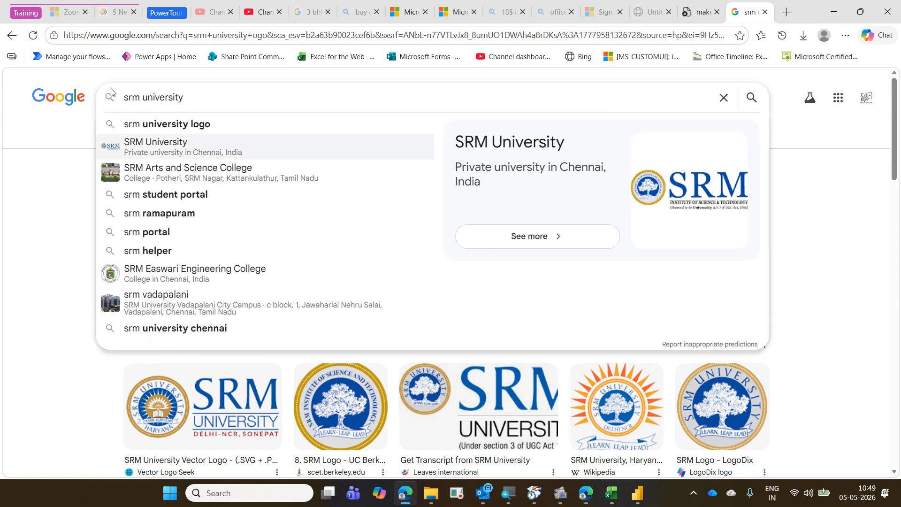
{"action": "key", "text": "Return"}
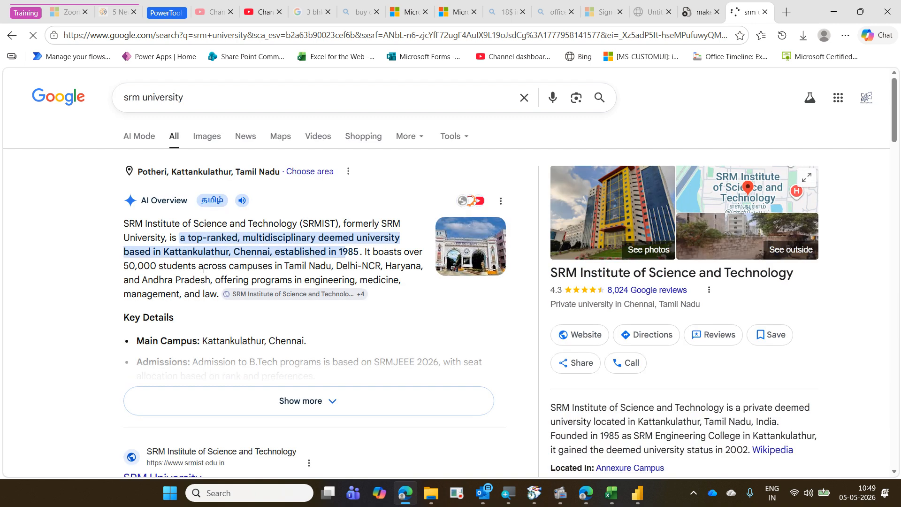
Open the official srmist.edu.in website and copy the SRM logo's image link.
{"action": "left_click", "coordinate": [575, 336]}
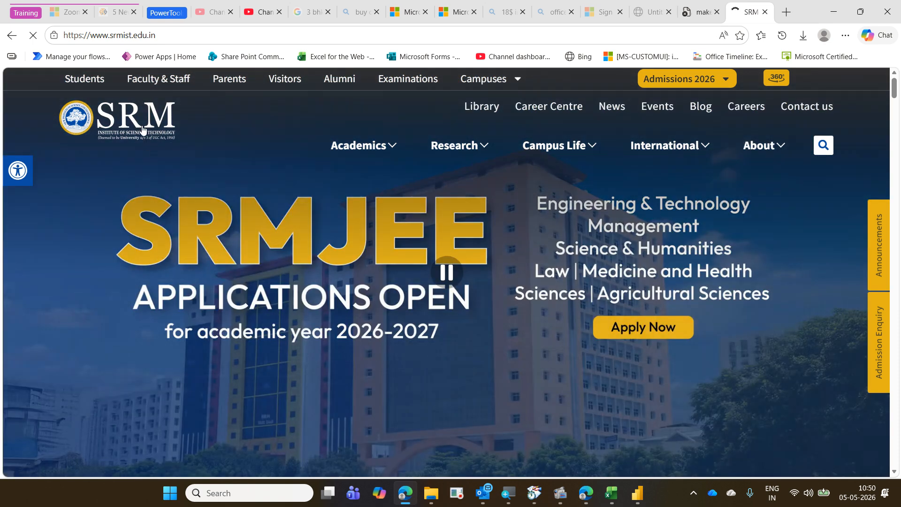
{"action": "left_click", "coordinate": [143, 130]}
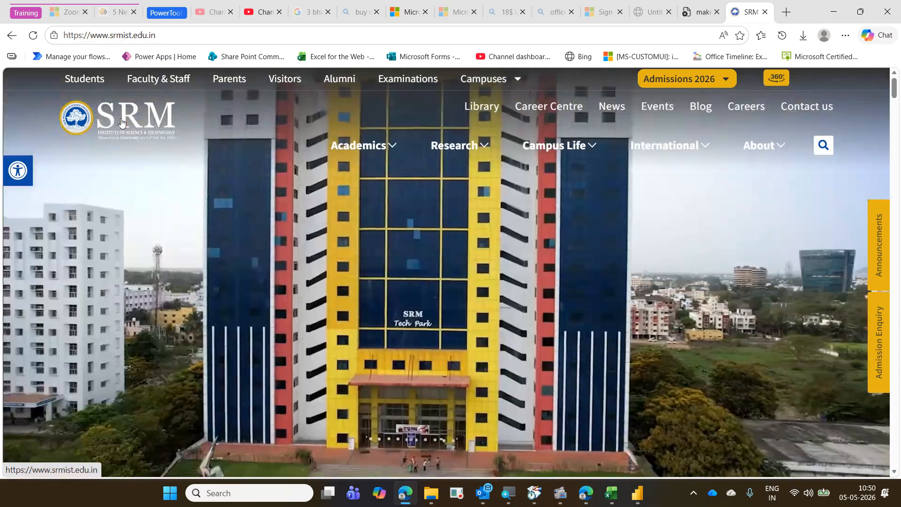
{"action": "right_click", "coordinate": [121, 122]}
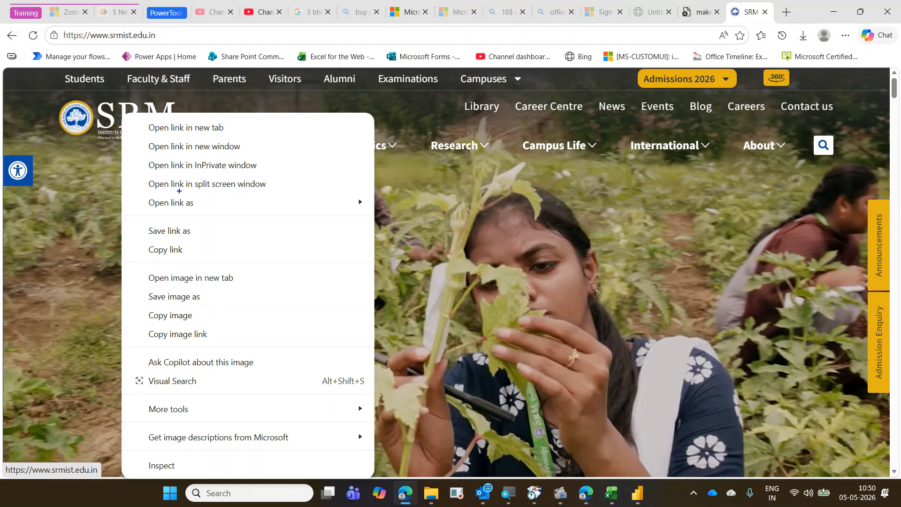
{"action": "mouse_move", "coordinate": [141, 326]}
{"action": "left_mouse_down"}
{"action": "mouse_move", "coordinate": [162, 338]}
{"action": "mouse_move", "coordinate": [216, 345]}
{"action": "left_mouse_up"}
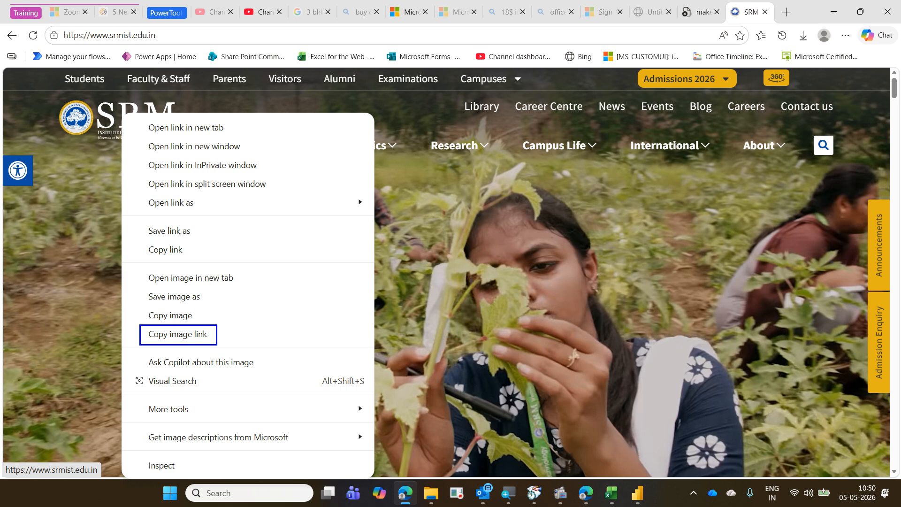
{"action": "key", "text": "Escape"}
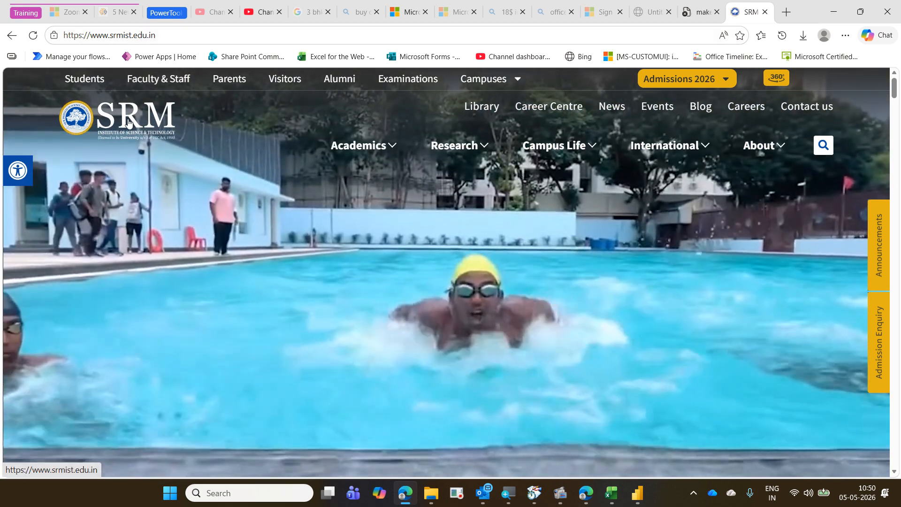
{"action": "right_click", "coordinate": [128, 119]}
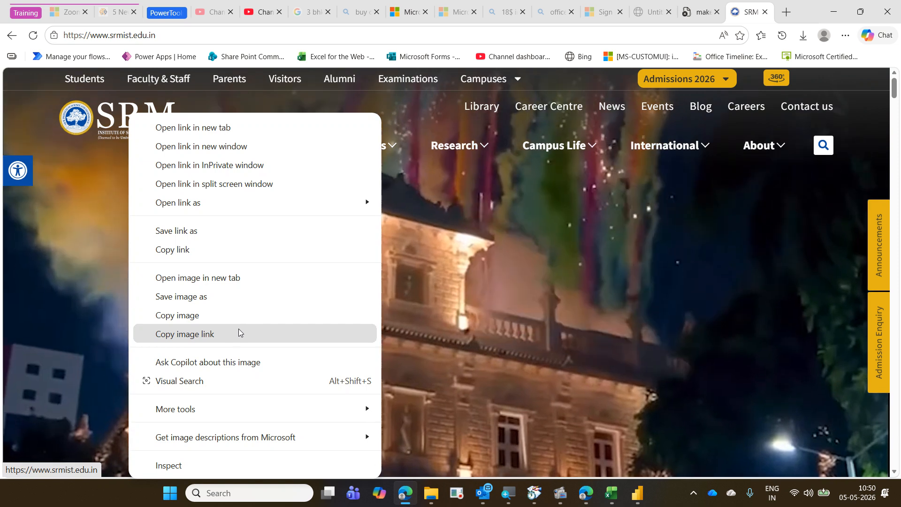
{"action": "left_click", "coordinate": [238, 334]}
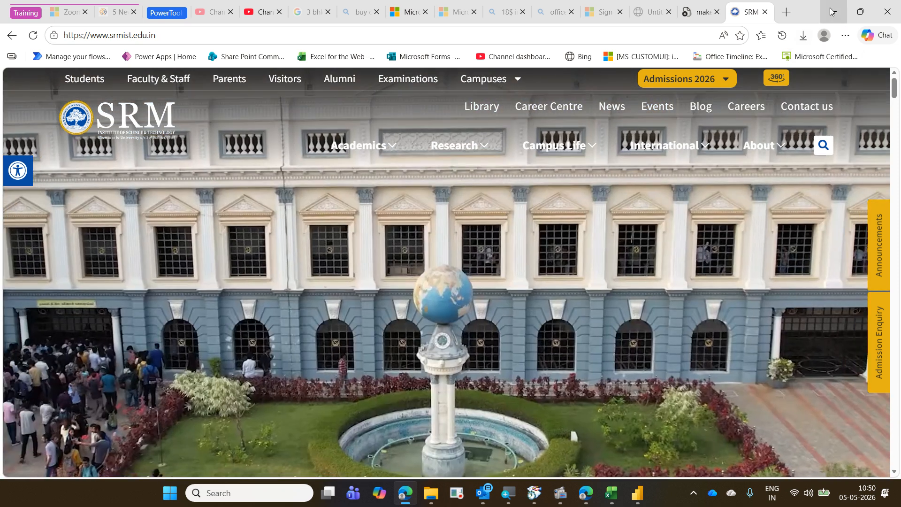
{"action": "left_click", "coordinate": [830, 12]}
Insert a new image visual in Power BI and shrink it into the top right.
{"action": "left_click", "coordinate": [829, 12]}
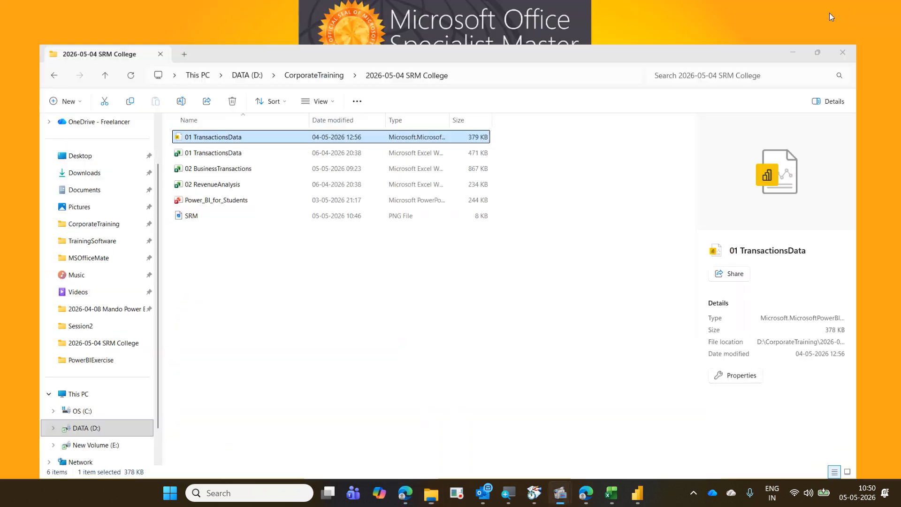
{"action": "left_click", "coordinate": [637, 493]}
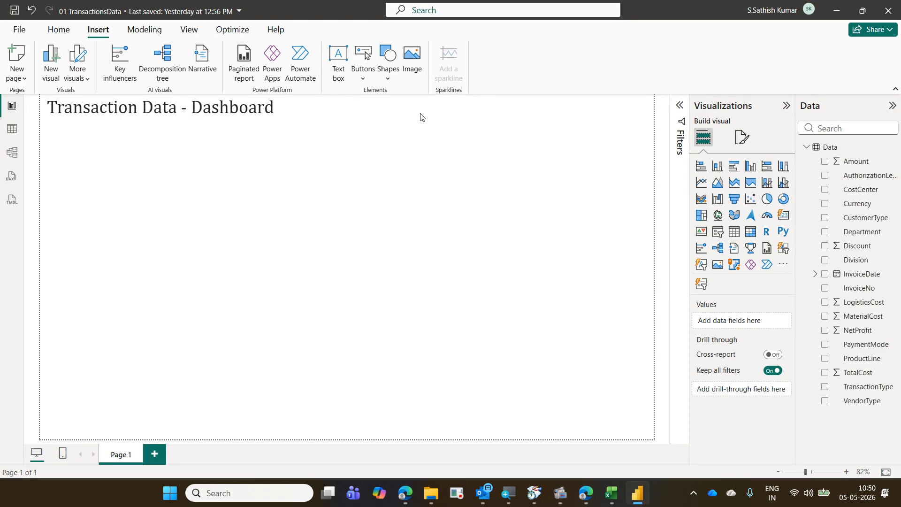
{"action": "left_click", "coordinate": [412, 68]}
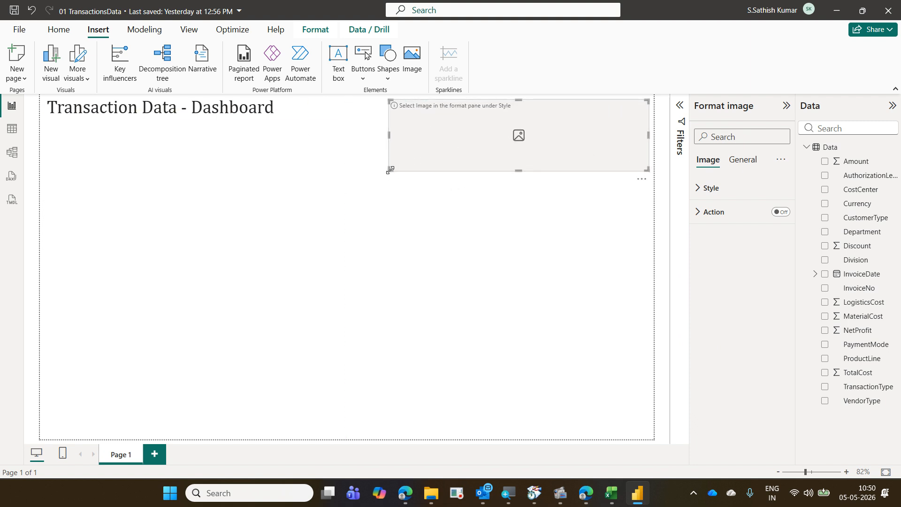
{"action": "left_click_drag", "start_coordinate": [390, 172], "coordinate": [512, 147]}
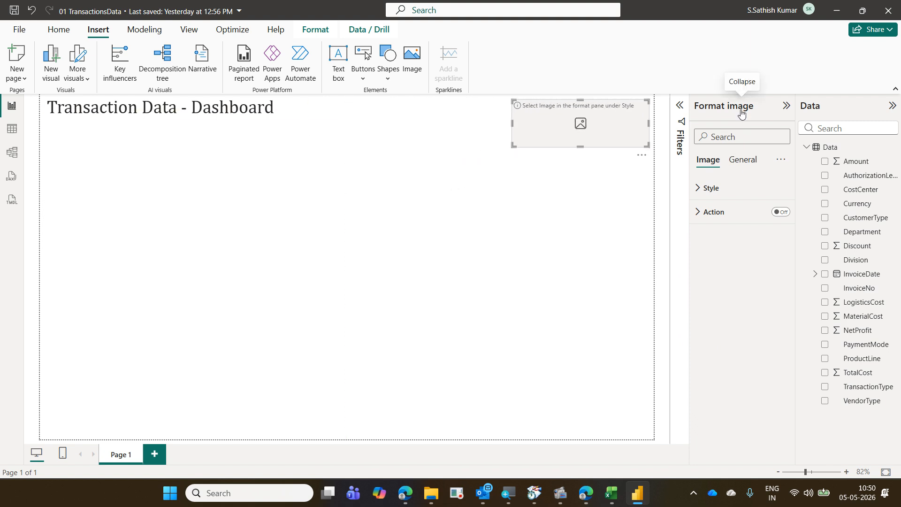
Set the image source to Enter URL with the pasted SRM logo link, then shrink it further.
{"action": "left_click", "coordinate": [709, 188]}
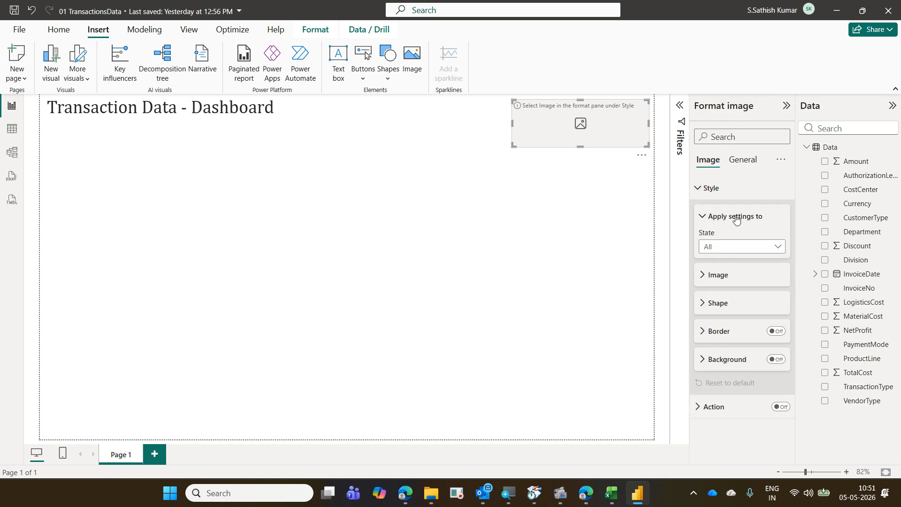
{"action": "left_click", "coordinate": [730, 277]}
{"action": "scroll", "coordinate": [752, 257], "scroll_direction": "down", "scroll_amount": 1}
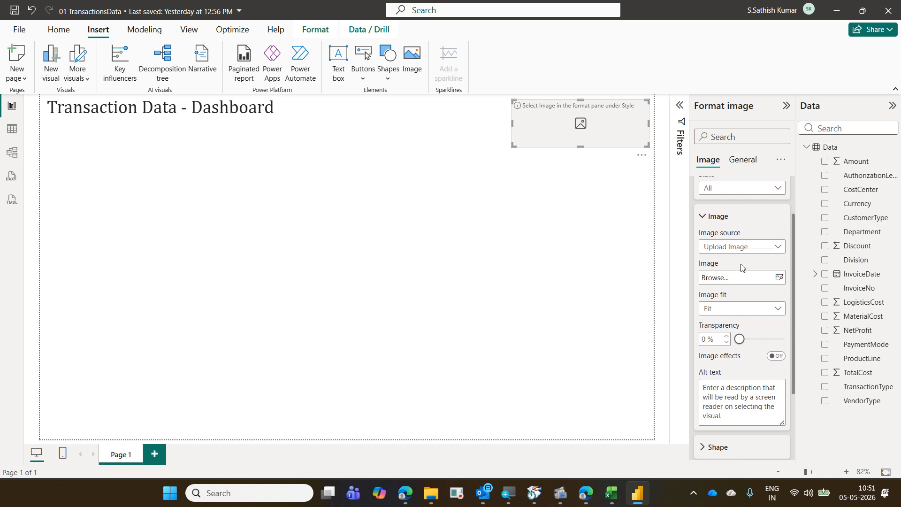
{"action": "scroll", "coordinate": [735, 262], "scroll_direction": "up", "scroll_amount": 1}
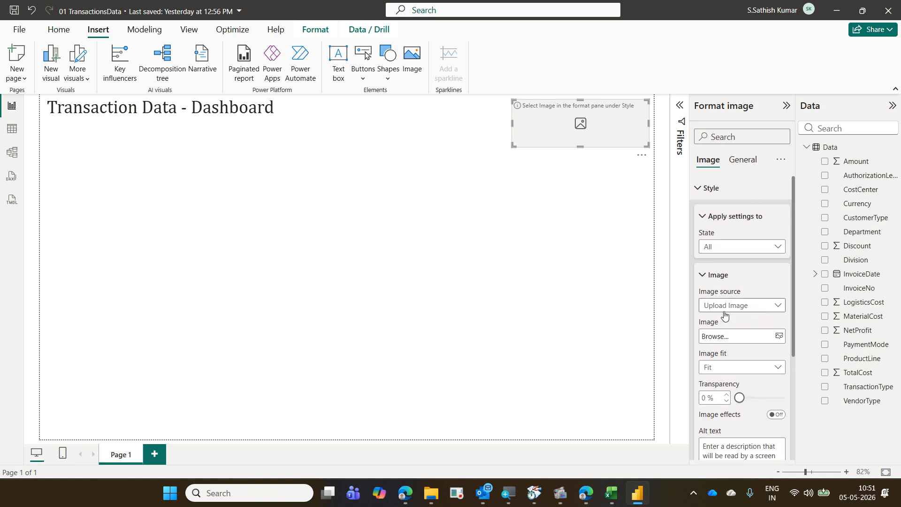
{"action": "left_click", "coordinate": [768, 310]}
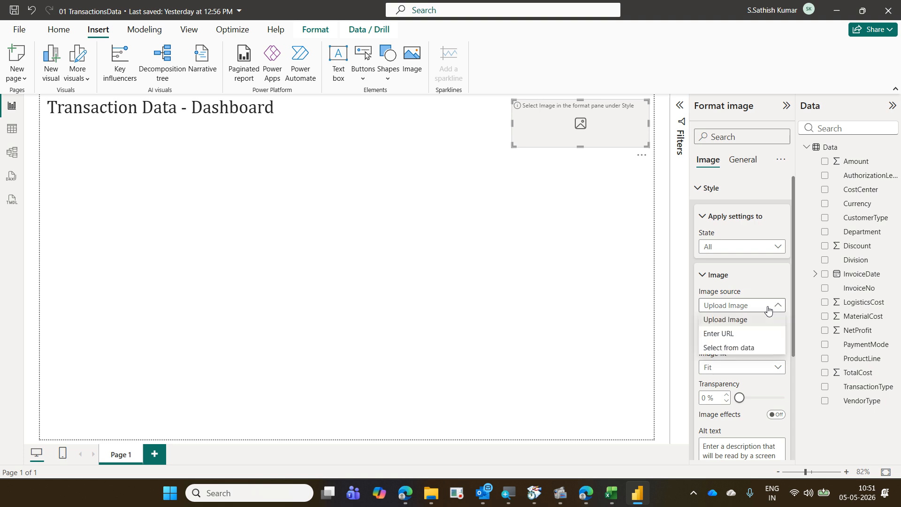
{"action": "left_click", "coordinate": [749, 334]}
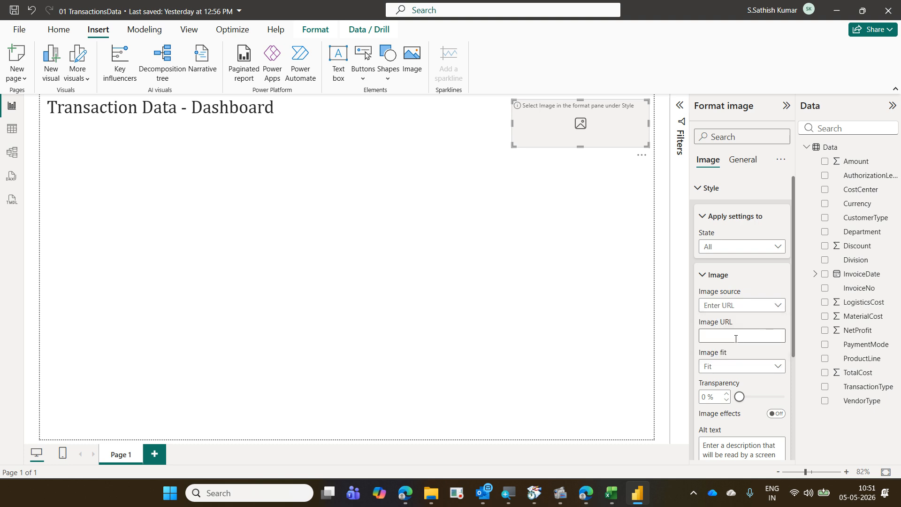
{"action": "left_click", "coordinate": [719, 336]}
{"action": "key", "text": "ctrl+v"}
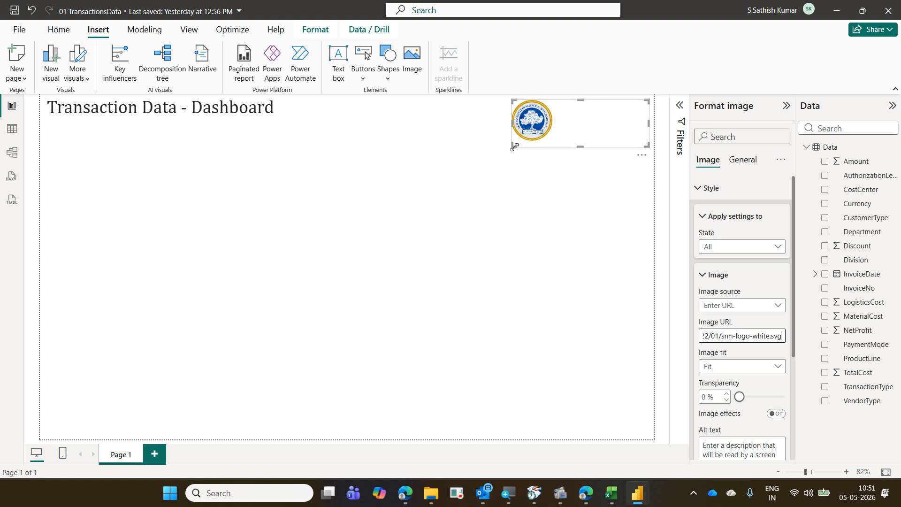
{"action": "left_click_drag", "start_coordinate": [514, 146], "coordinate": [541, 134]}
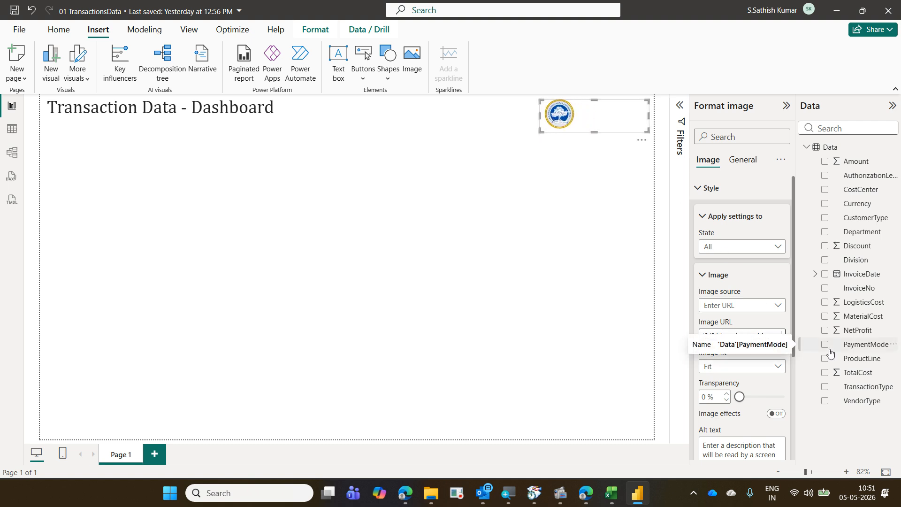
{"action": "left_click", "coordinate": [838, 8]}
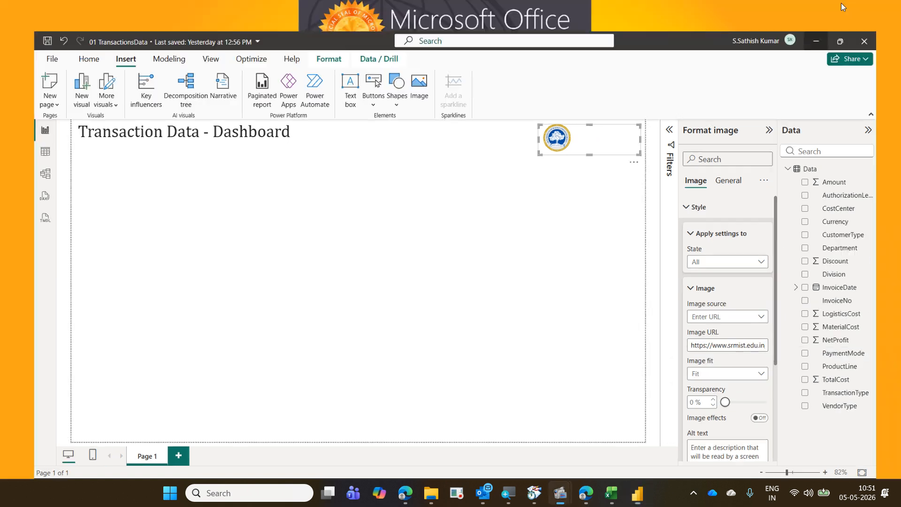
Copy the SRM logo's image link from the browser again and paste it over Power BI's image address.
{"action": "left_click", "coordinate": [405, 492]}
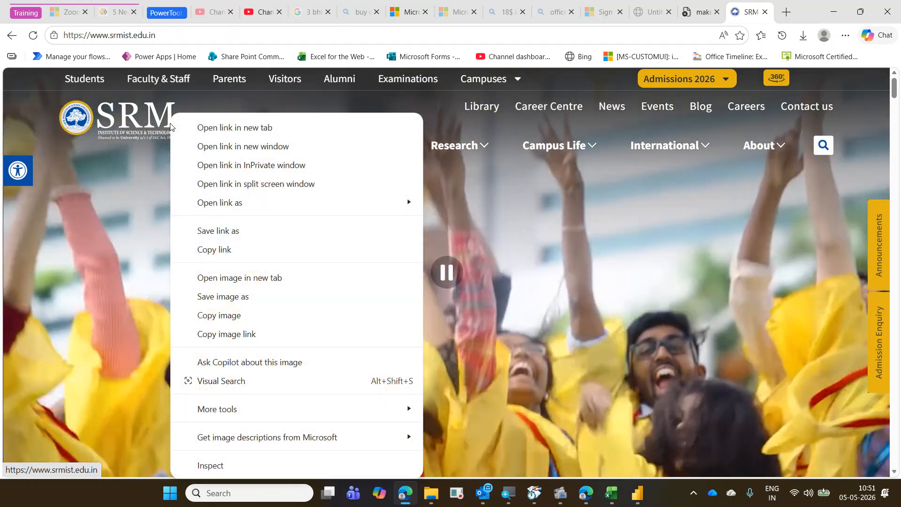
{"action": "right_click", "coordinate": [172, 134]}
{"action": "left_click", "coordinate": [273, 332]}
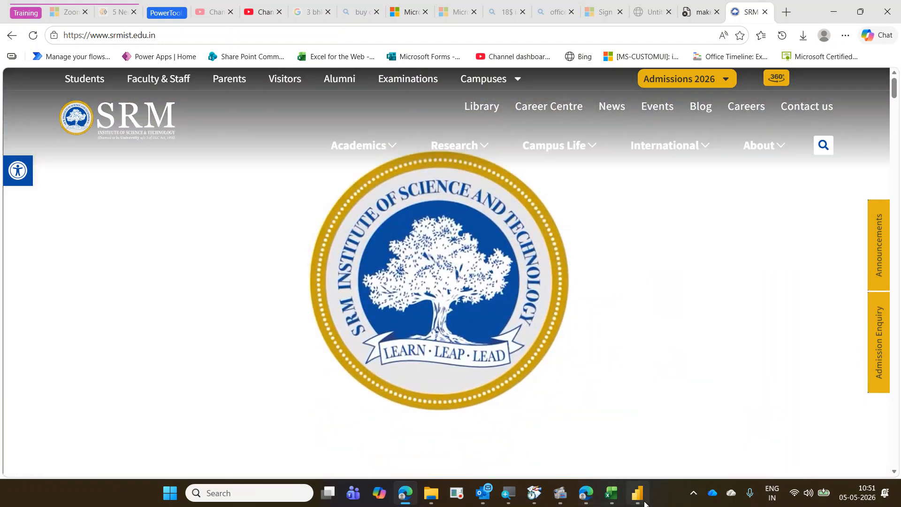
{"action": "left_click", "coordinate": [644, 501]}
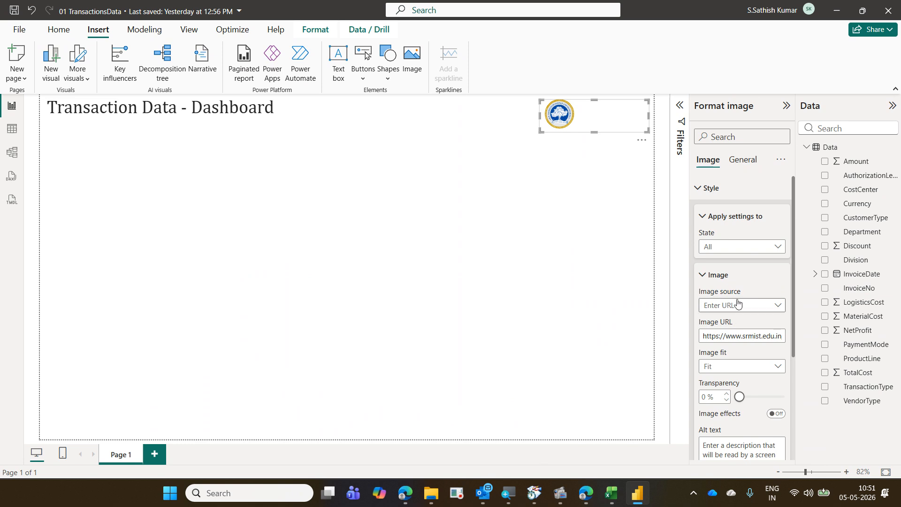
{"action": "left_click_drag", "start_coordinate": [699, 336], "coordinate": [900, 368]}
{"action": "key", "text": "BackSpace"}
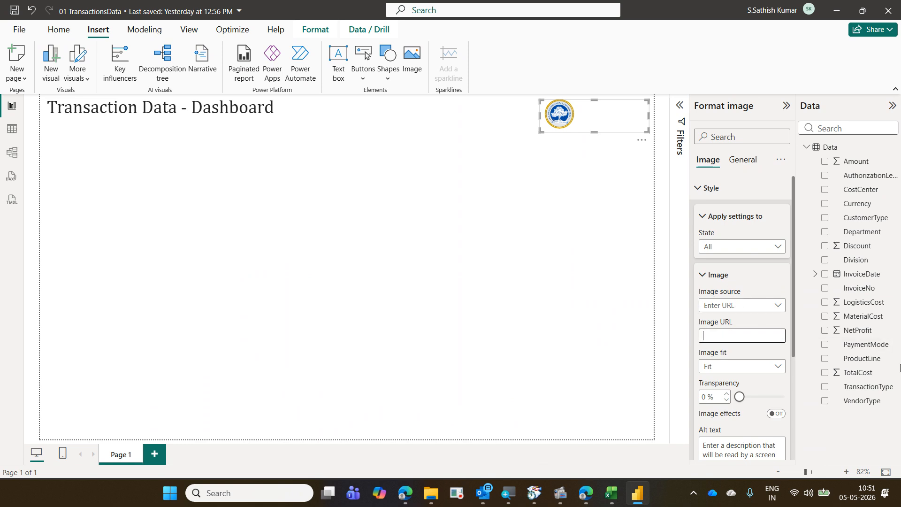
{"action": "key", "text": "ctrl+v"}
Go back to the Google search results in Edge and scroll through them.
{"action": "left_click", "coordinate": [836, 11]}
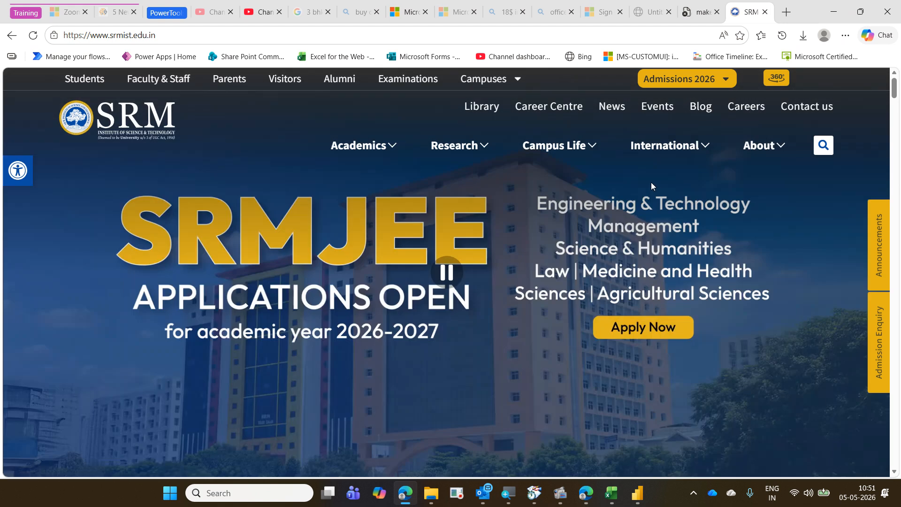
{"action": "left_click", "coordinate": [14, 37]}
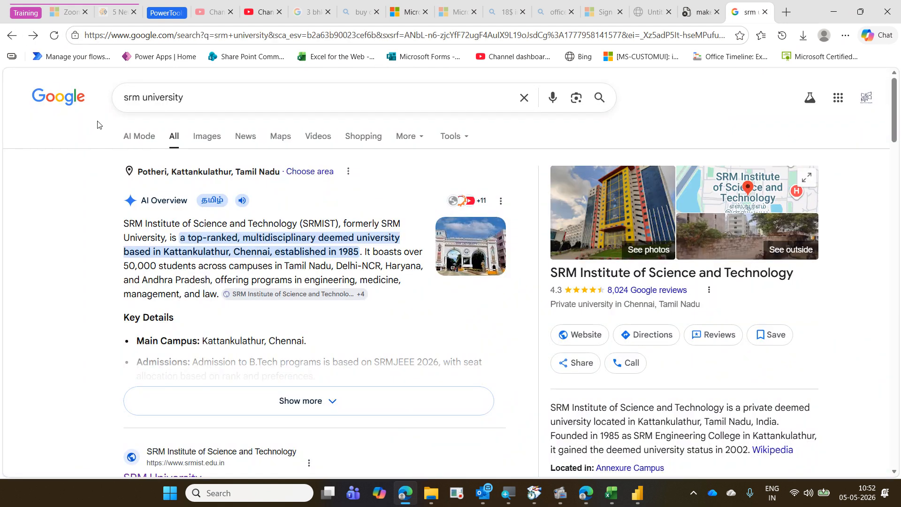
{"action": "scroll", "coordinate": [103, 132], "scroll_direction": "down", "scroll_amount": 6}
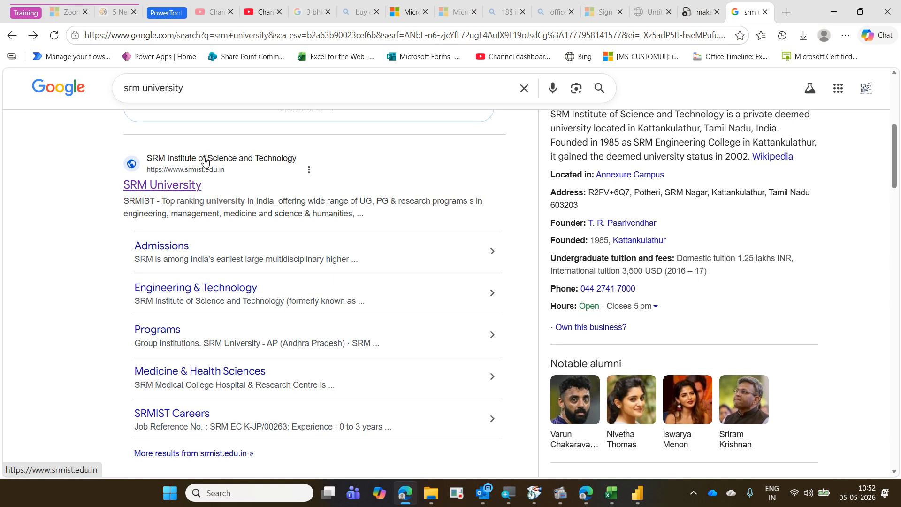
{"action": "scroll", "coordinate": [205, 162], "scroll_direction": "down", "scroll_amount": 4}
{"action": "scroll", "coordinate": [205, 160], "scroll_direction": "up", "scroll_amount": 4}
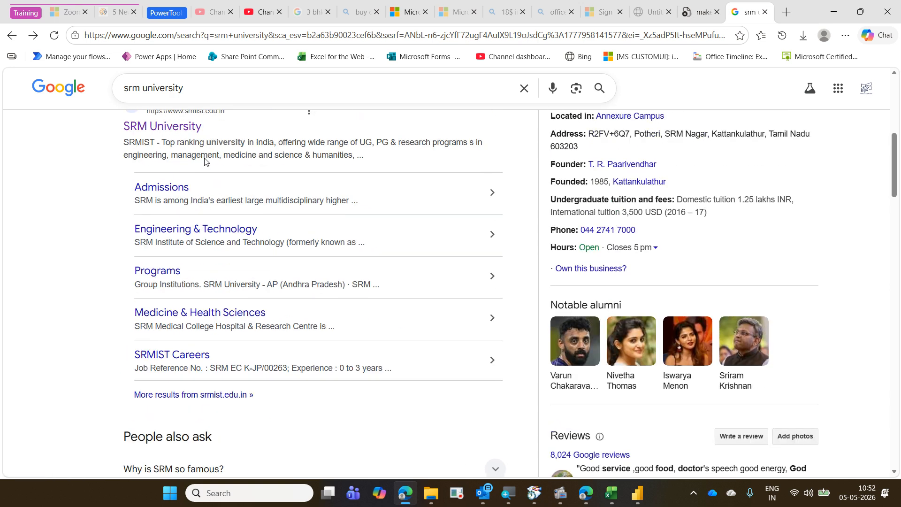
{"action": "scroll", "coordinate": [205, 159], "scroll_direction": "up", "scroll_amount": 5}
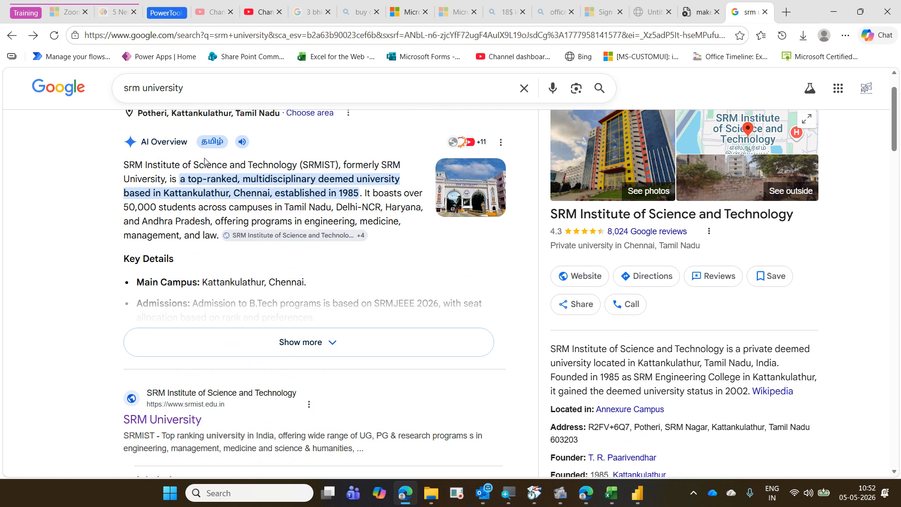
{"action": "scroll", "coordinate": [205, 174], "scroll_direction": "down", "scroll_amount": 3}
{"action": "scroll", "coordinate": [200, 281], "scroll_direction": "down", "scroll_amount": 13}
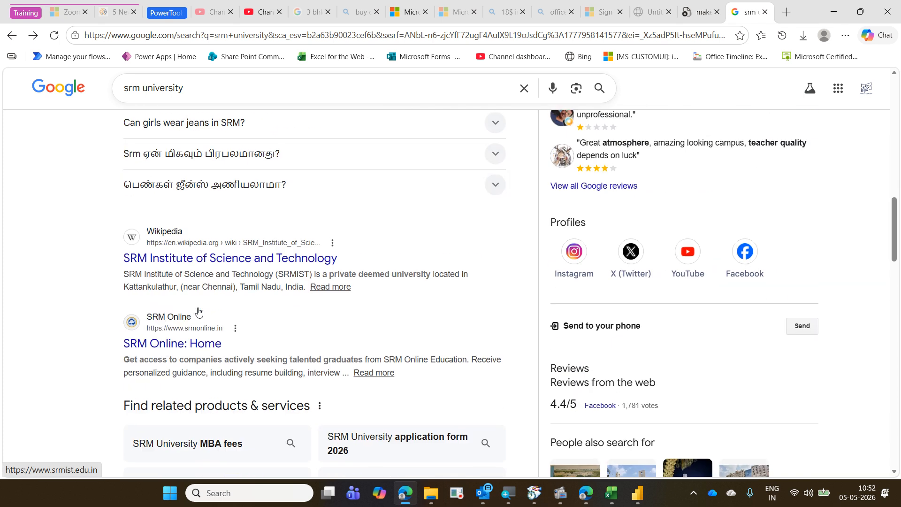
Copy the SRM logo's image link from its Wikipedia article and return to Power BI.
{"action": "left_click", "coordinate": [270, 258]}
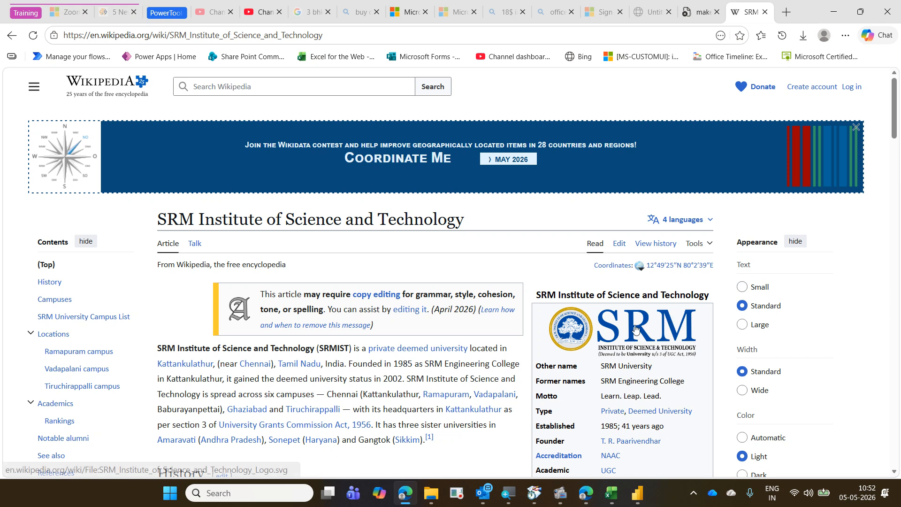
{"action": "right_click", "coordinate": [635, 328]}
{"action": "left_click", "coordinate": [640, 334]}
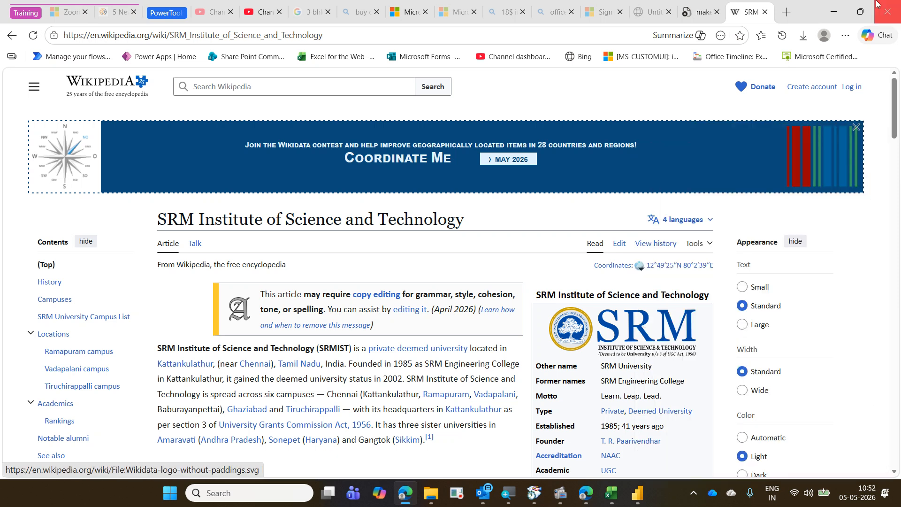
{"action": "left_click", "coordinate": [835, 10]}
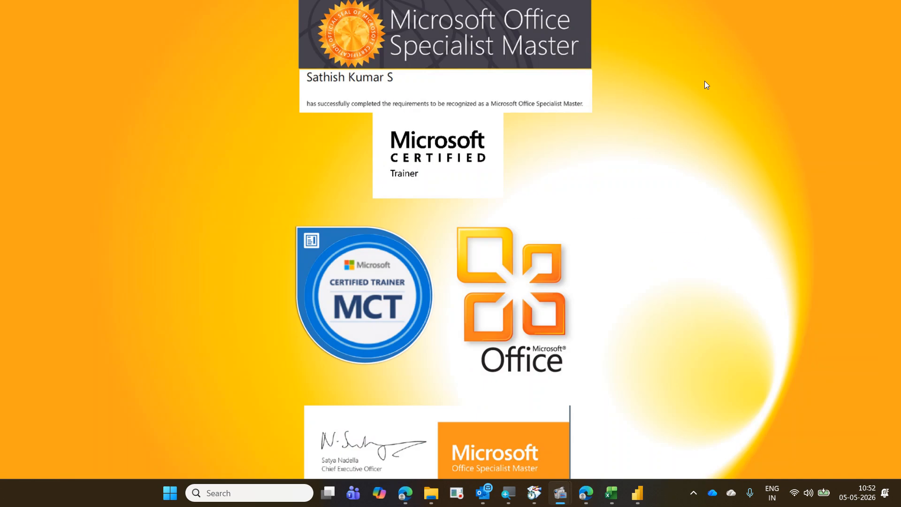
{"action": "left_click", "coordinate": [637, 493]}
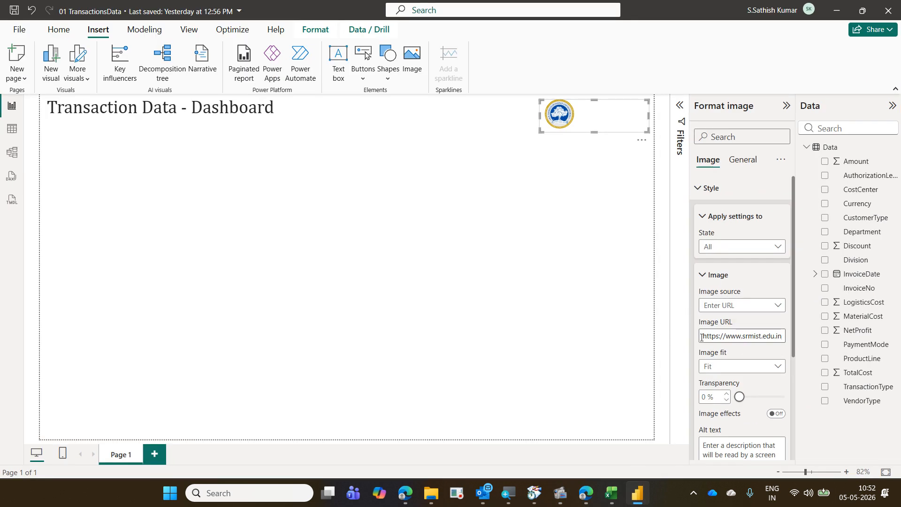
Replace the image URL with the Wikipedia Technology_Logo.svg.png link so the full-color SRM logo shows.
{"action": "left_click_drag", "start_coordinate": [701, 337], "coordinate": [824, 338]}
{"action": "key", "text": "BackSpace"}
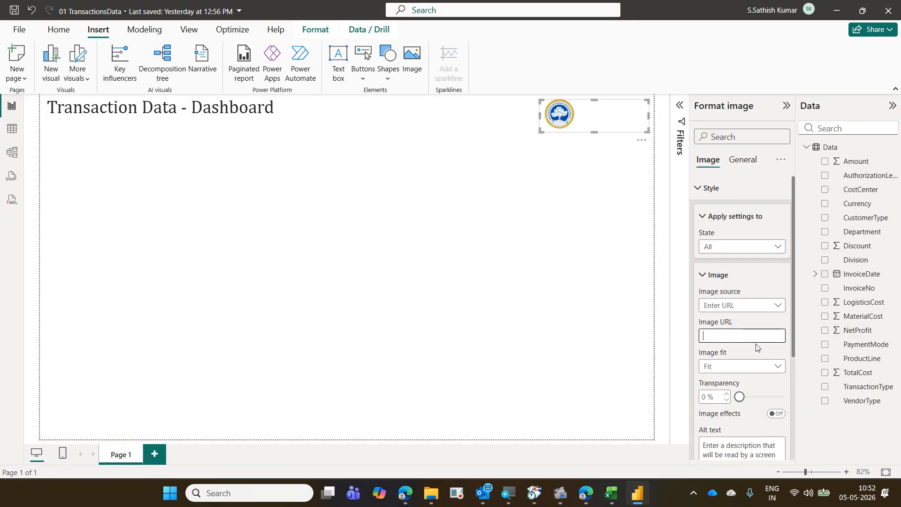
{"action": "key", "text": "ctrl+v"}
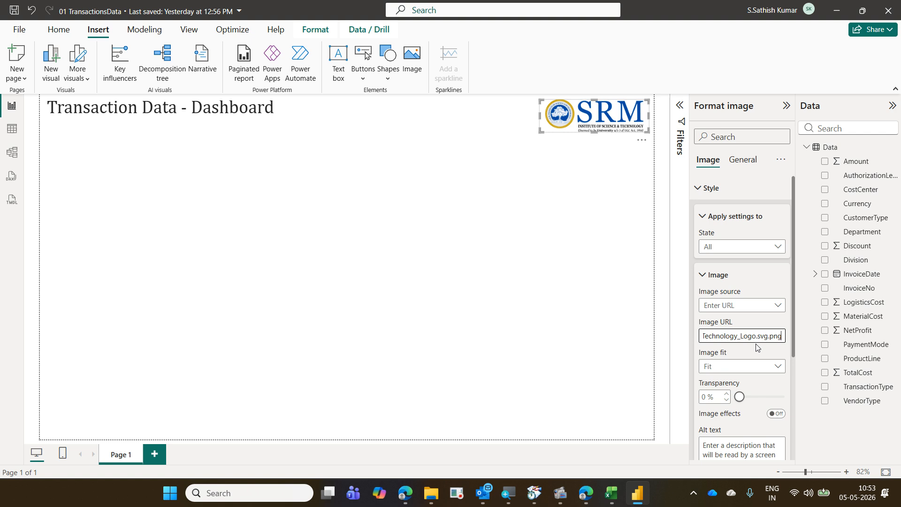
{"action": "left_click", "coordinate": [411, 211]}
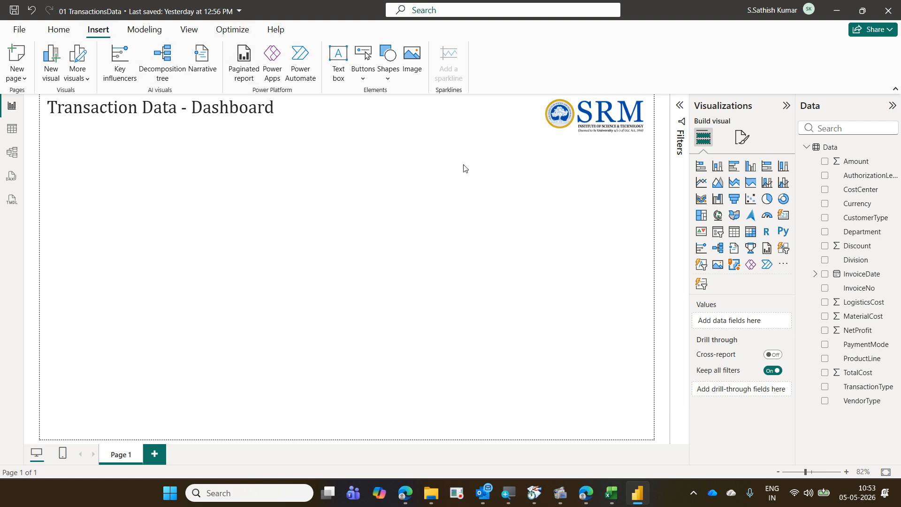
Insert a line shape under the title and logo, stretched across the full page width.
{"action": "left_click", "coordinate": [398, 81]}
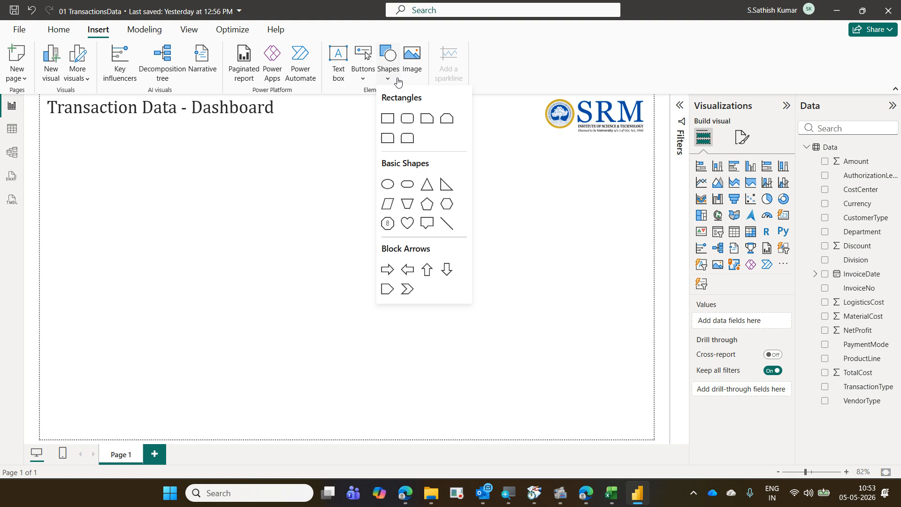
{"action": "left_click", "coordinate": [453, 235]}
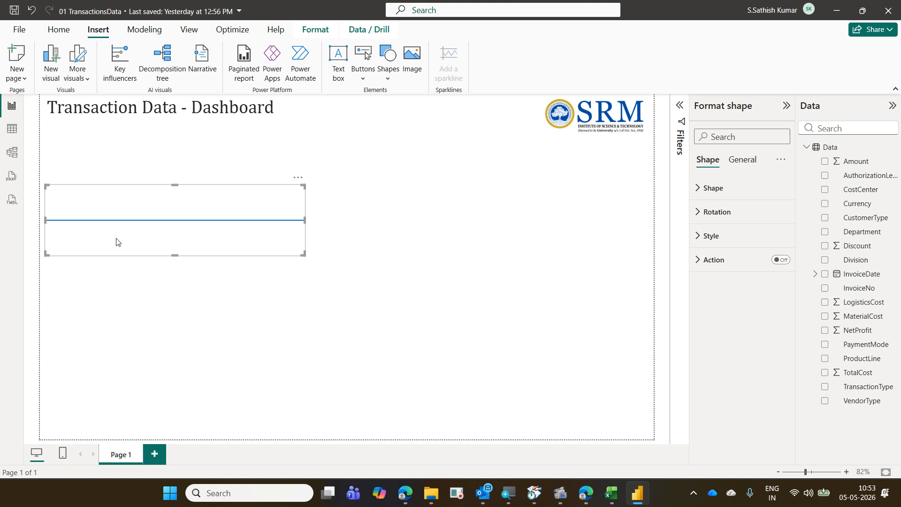
{"action": "left_click_drag", "start_coordinate": [117, 241], "coordinate": [121, 206]}
{"action": "left_click_drag", "start_coordinate": [176, 222], "coordinate": [149, 147]}
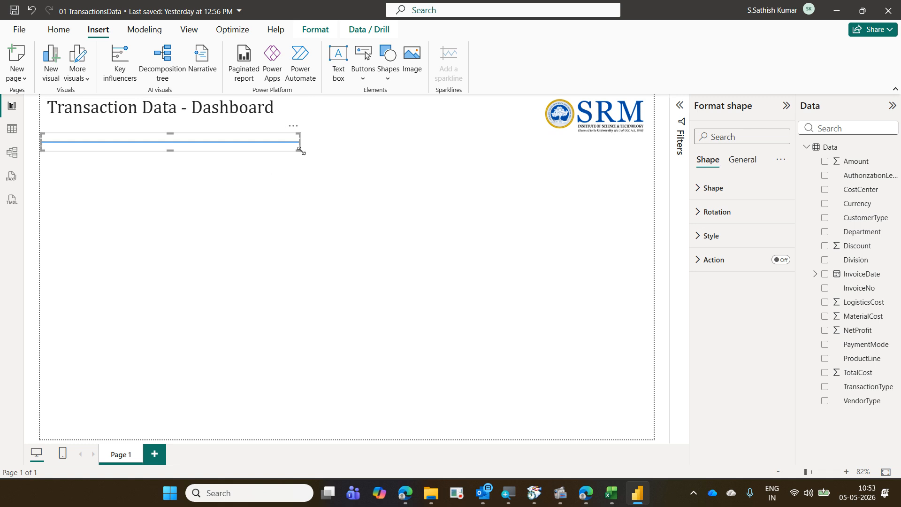
{"action": "left_click_drag", "start_coordinate": [301, 149], "coordinate": [652, 150]}
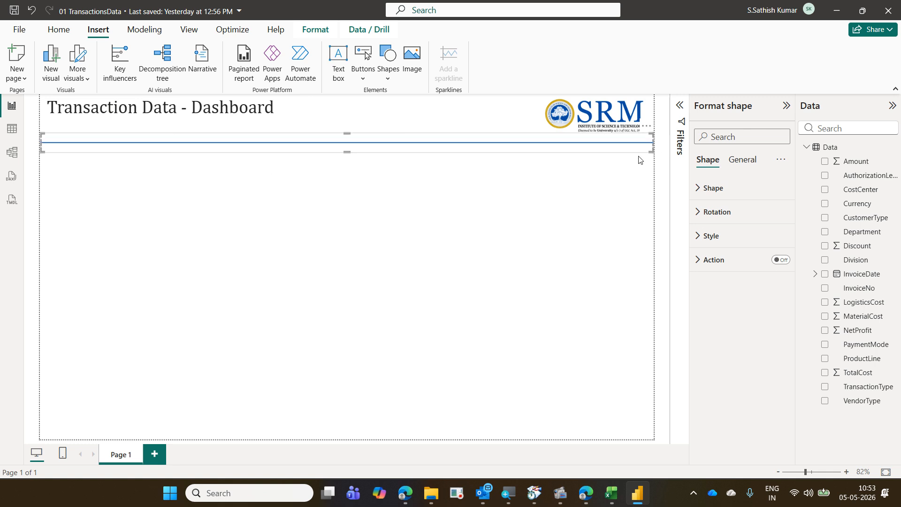
{"action": "left_click", "coordinate": [573, 208]}
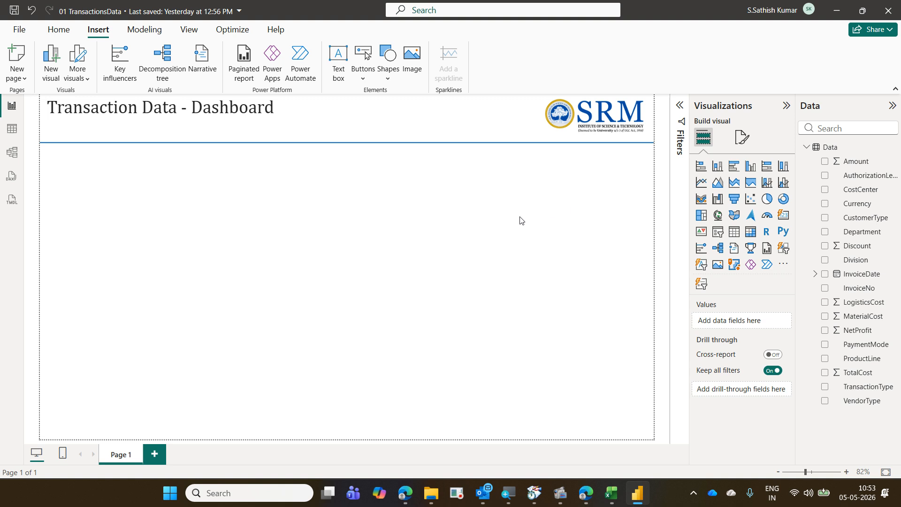
{"action": "left_click", "coordinate": [390, 82]}
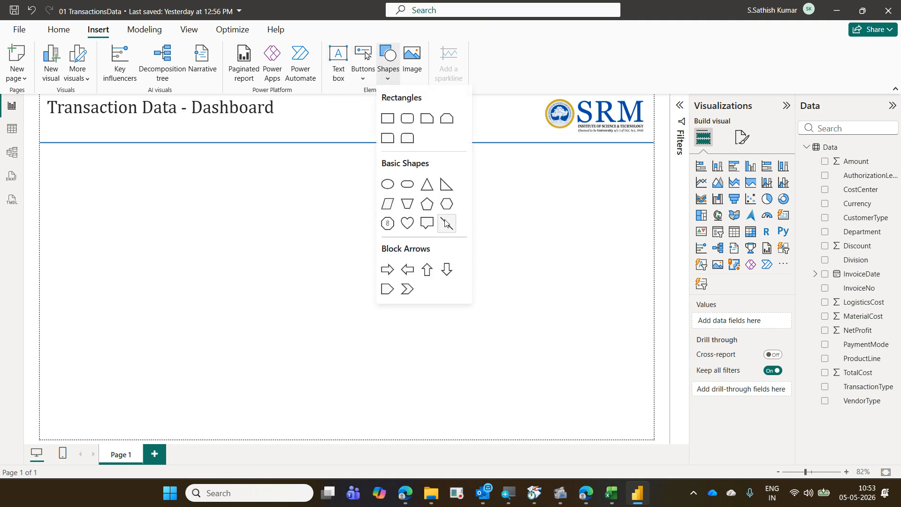
{"action": "left_click", "coordinate": [444, 224]}
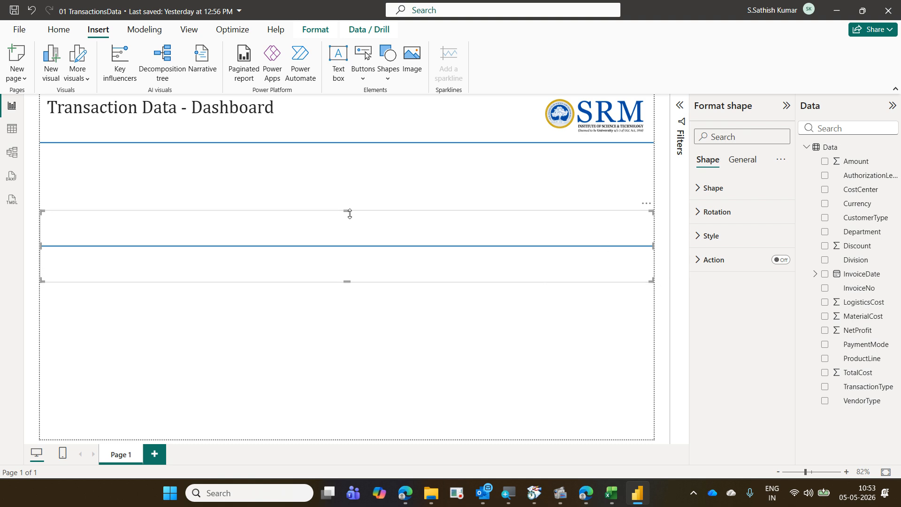
{"action": "left_click_drag", "start_coordinate": [347, 211], "coordinate": [358, 263]}
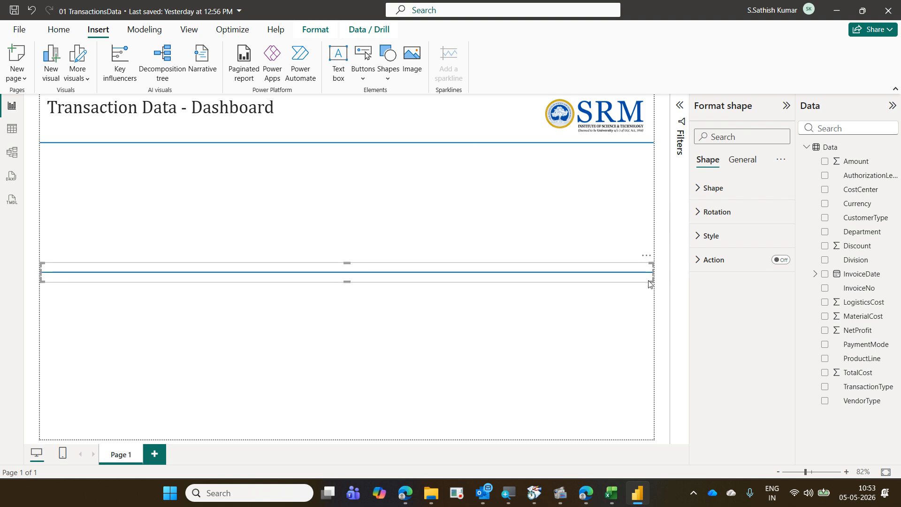
{"action": "left_click_drag", "start_coordinate": [555, 281], "coordinate": [544, 185]}
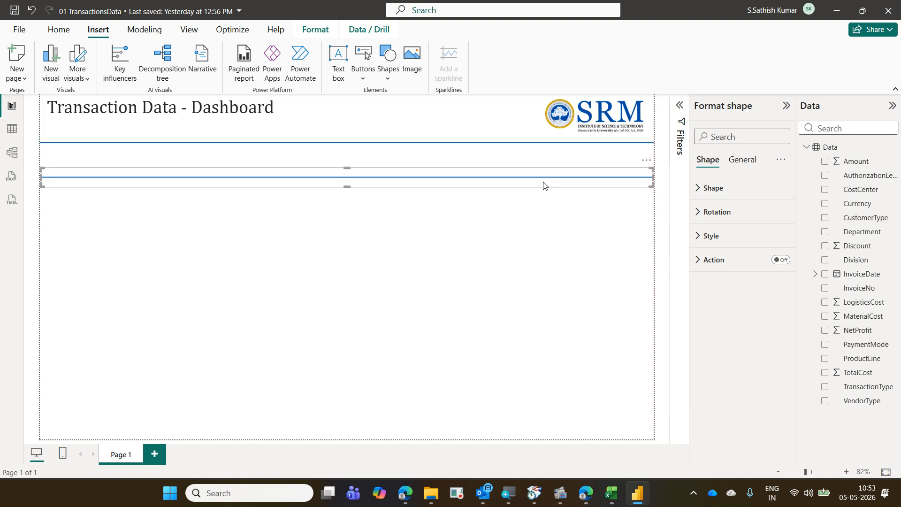
{"action": "key", "text": "Delete"}
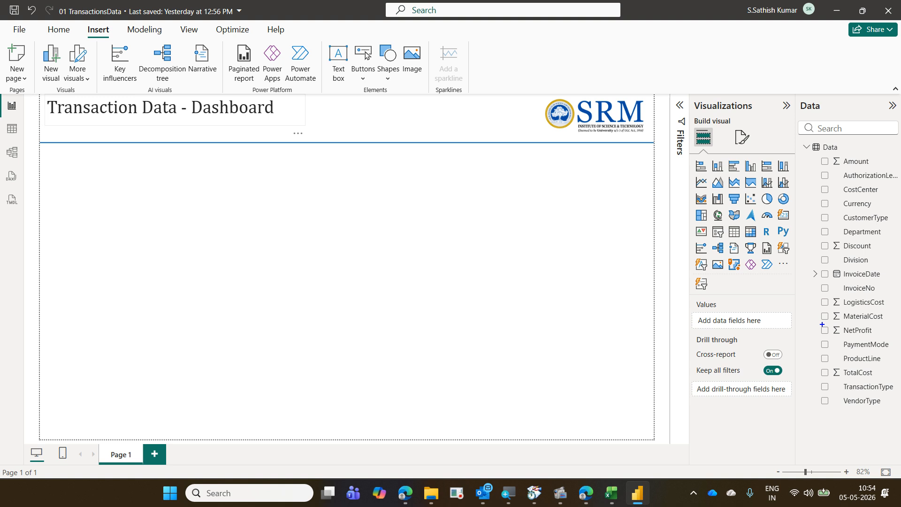
{"action": "left_click_drag", "start_coordinate": [821, 323], "coordinate": [875, 341]}
{"action": "left_click_drag", "start_coordinate": [62, 158], "coordinate": [152, 210]}
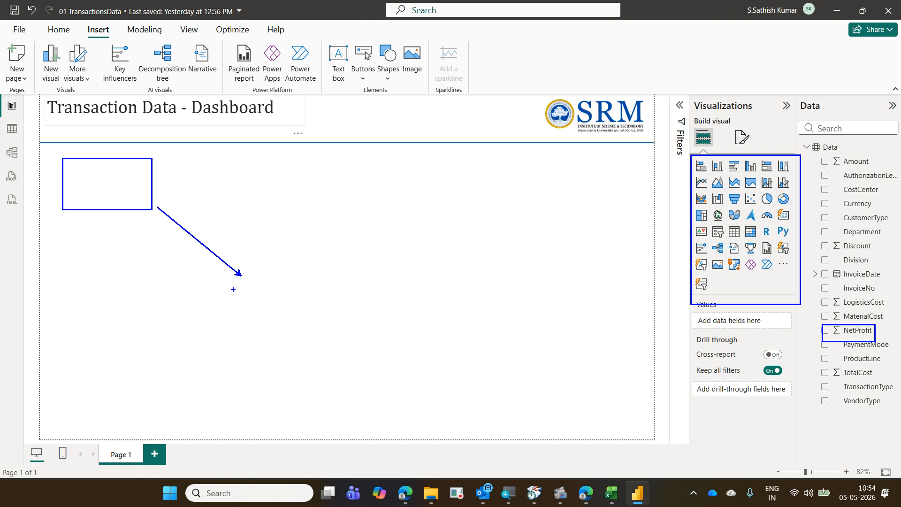
{"action": "type", "text": "Card"}
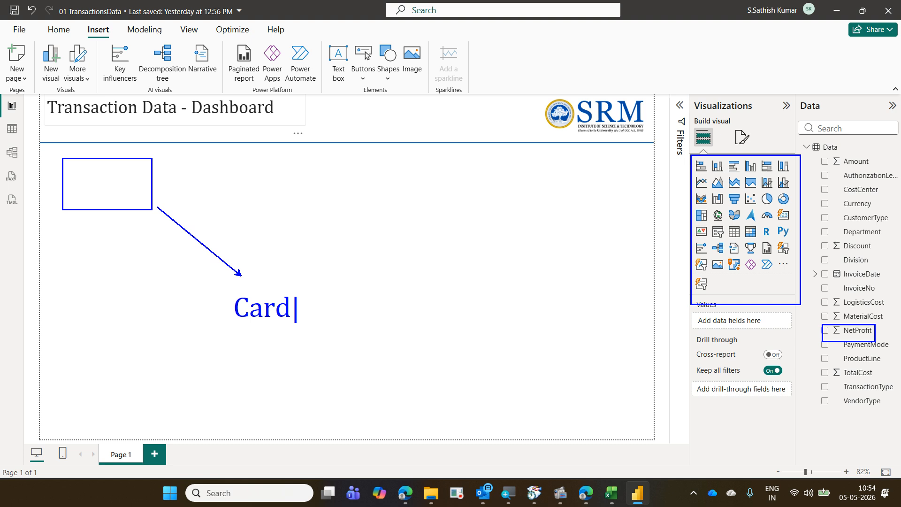
{"action": "key", "text": "Escape"}
{"action": "key", "text": "Escape"}
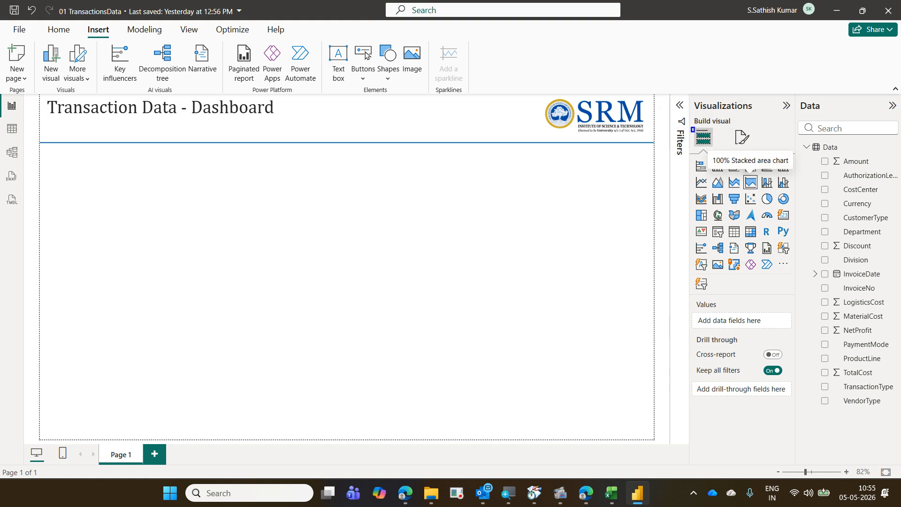
{"action": "left_click_drag", "start_coordinate": [691, 127], "coordinate": [716, 146]}
{"action": "mouse_move", "coordinate": [771, 205]}
{"action": "left_mouse_down"}
{"action": "mouse_move", "coordinate": [796, 224]}
{"action": "mouse_move", "coordinate": [697, 146]}
{"action": "left_mouse_up"}
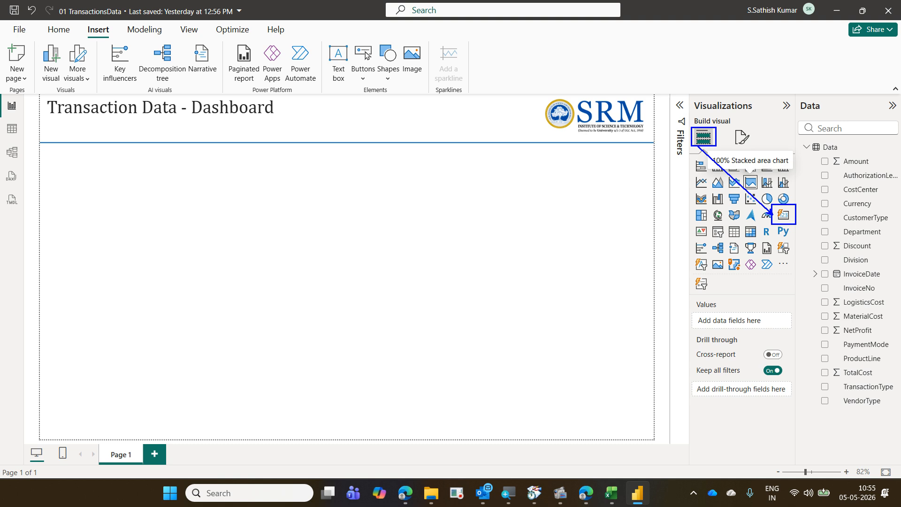
{"action": "key", "text": "Escape"}
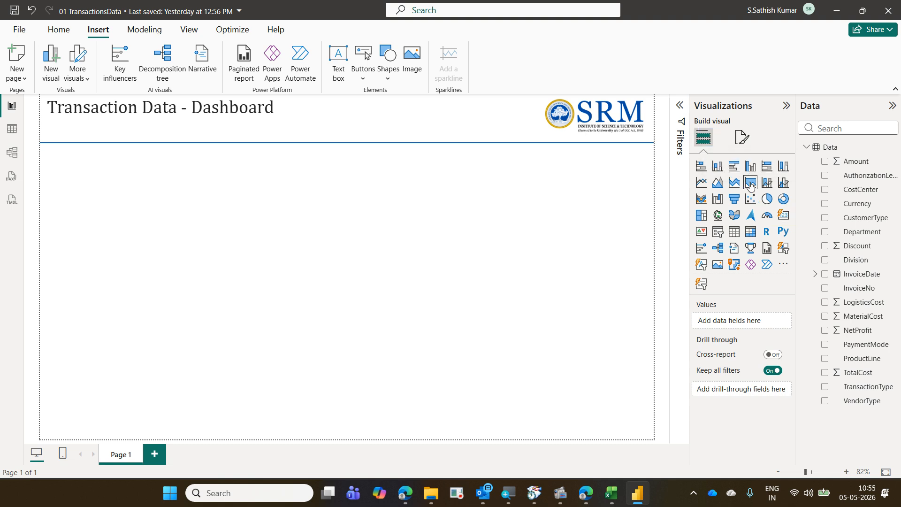
Add a card at the top left below the separator showing Sum of NetProfit (278.44M).
{"action": "left_click", "coordinate": [782, 223]}
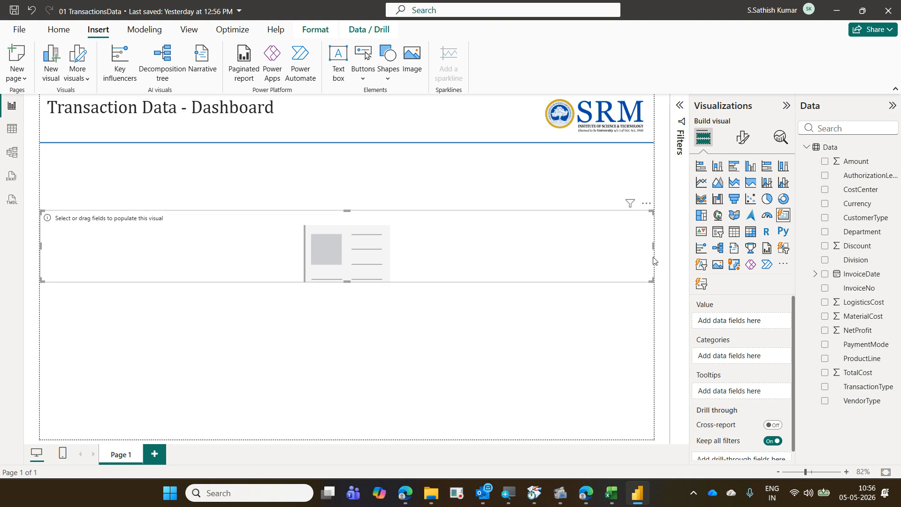
{"action": "left_click_drag", "start_coordinate": [651, 282], "coordinate": [173, 229]}
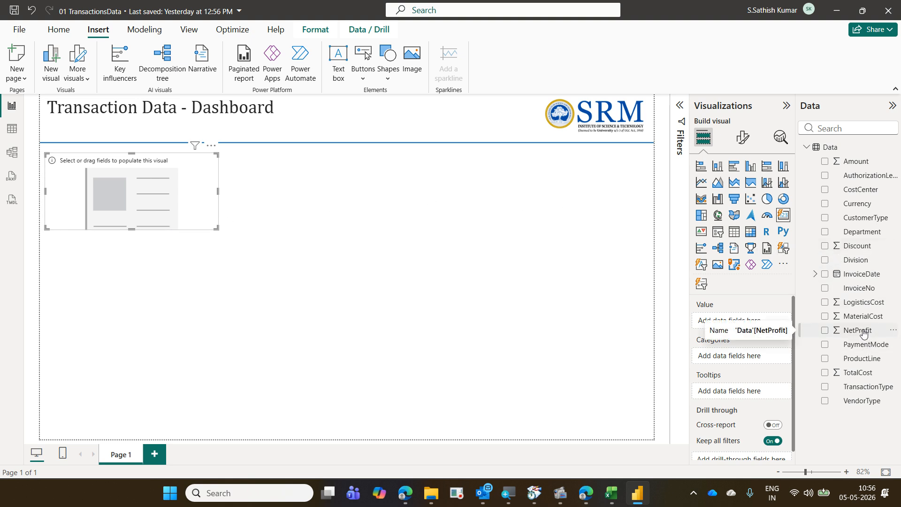
{"action": "key", "text": "ctrl+2"}
{"action": "mouse_move", "coordinate": [820, 324]}
{"action": "left_mouse_down"}
{"action": "mouse_move", "coordinate": [881, 344]}
{"action": "mouse_move", "coordinate": [177, 260]}
{"action": "mouse_move", "coordinate": [128, 183]}
{"action": "left_mouse_up"}
{"action": "key", "text": "Escape"}
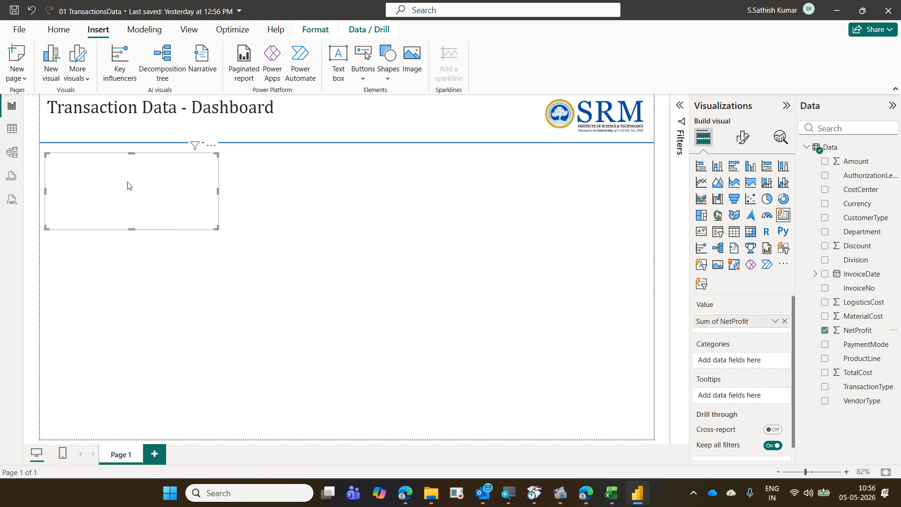
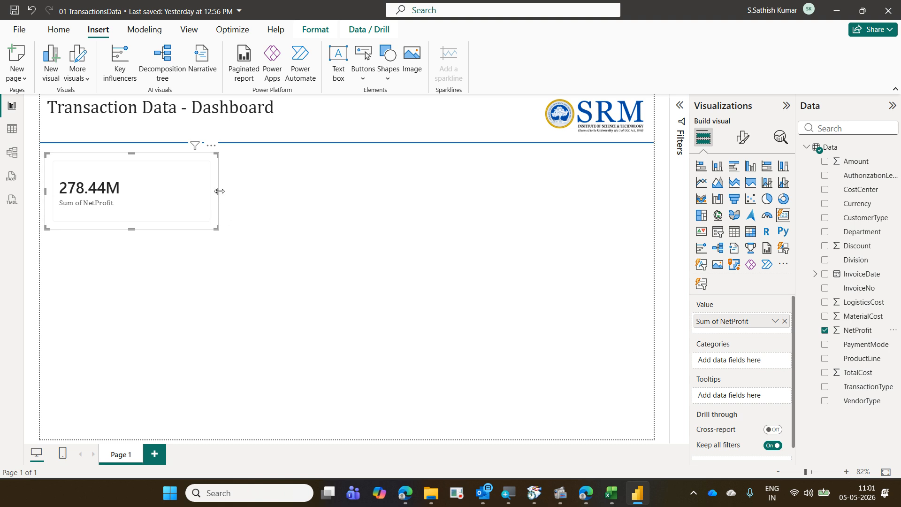
Narrow the Sum of NetProfit card to fit its 278.44M value, briefly marking it up with the pen.
{"action": "left_click_drag", "start_coordinate": [219, 191], "coordinate": [186, 199]}
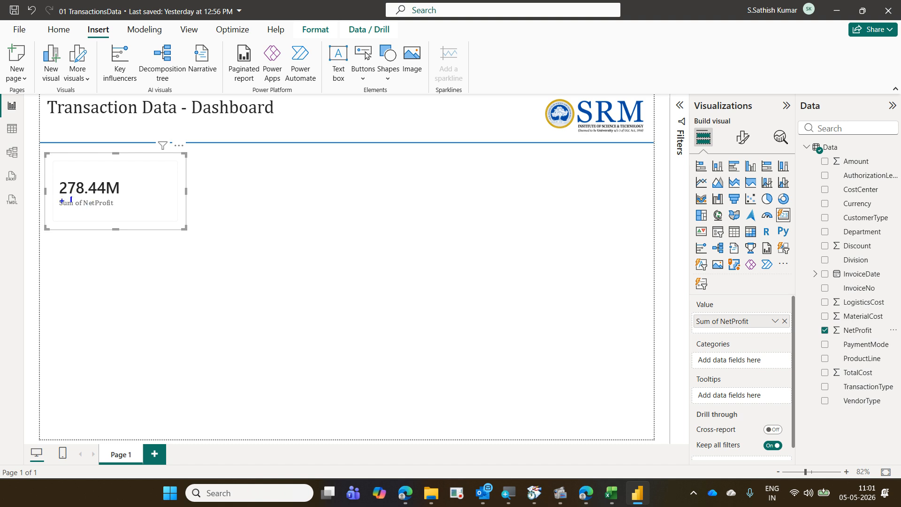
{"action": "mouse_move", "coordinate": [49, 176]}
{"action": "left_mouse_down"}
{"action": "mouse_move", "coordinate": [57, 211]}
{"action": "mouse_move", "coordinate": [72, 192]}
{"action": "left_mouse_up"}
{"action": "key", "text": "Escape"}
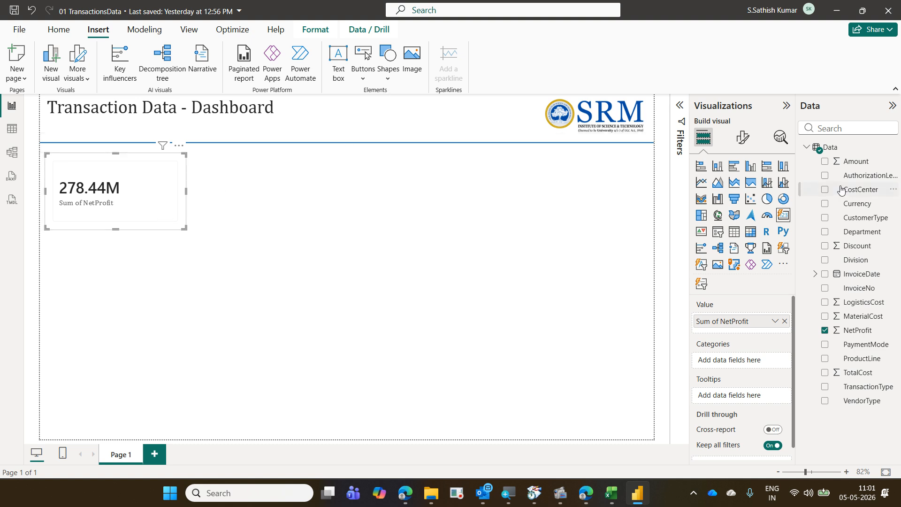
Set Sum of NetProfit callout display units to None so the card reads 27,84,42,923.87.
{"action": "left_click", "coordinate": [745, 139]}
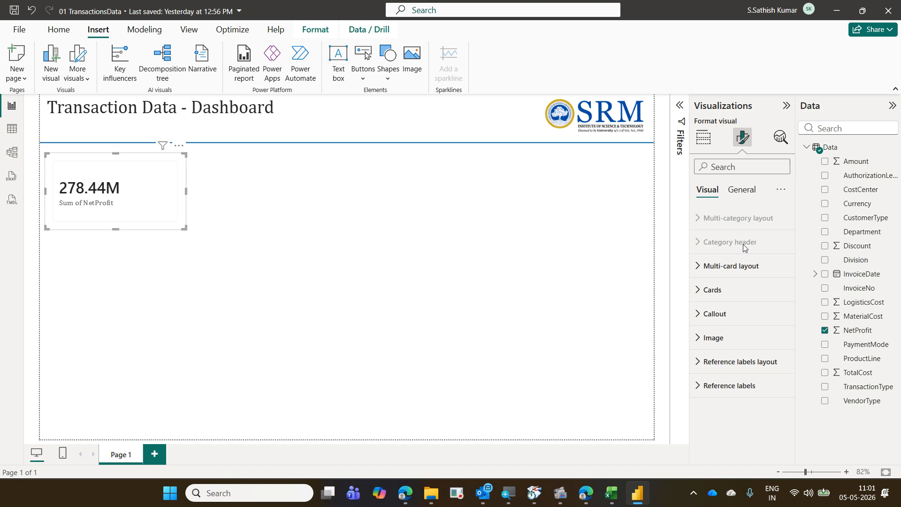
{"action": "left_click", "coordinate": [740, 314]}
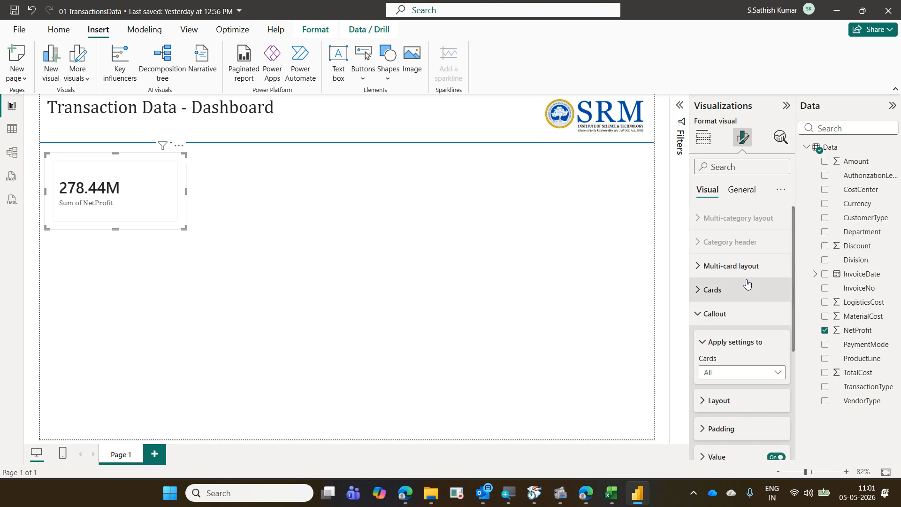
{"action": "scroll", "coordinate": [745, 300], "scroll_direction": "down", "scroll_amount": 2}
{"action": "scroll", "coordinate": [746, 283], "scroll_direction": "down", "scroll_amount": 1}
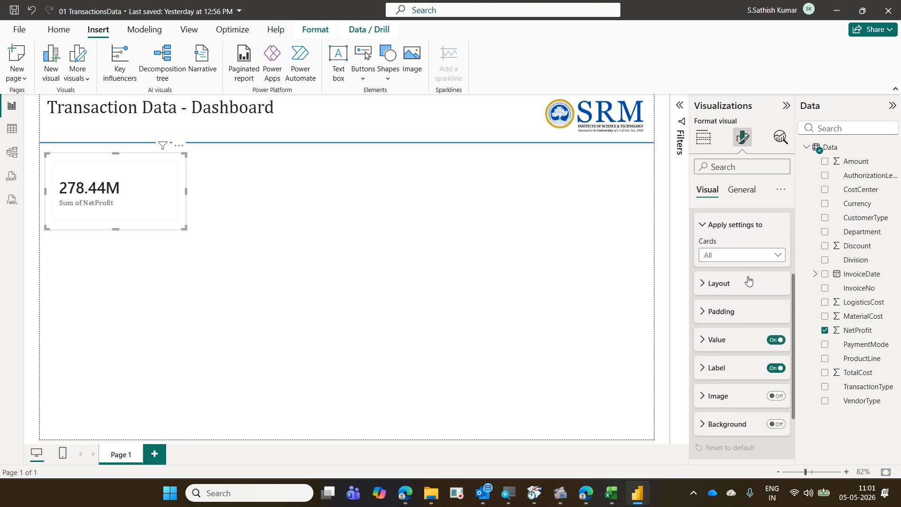
{"action": "left_click", "coordinate": [724, 263]}
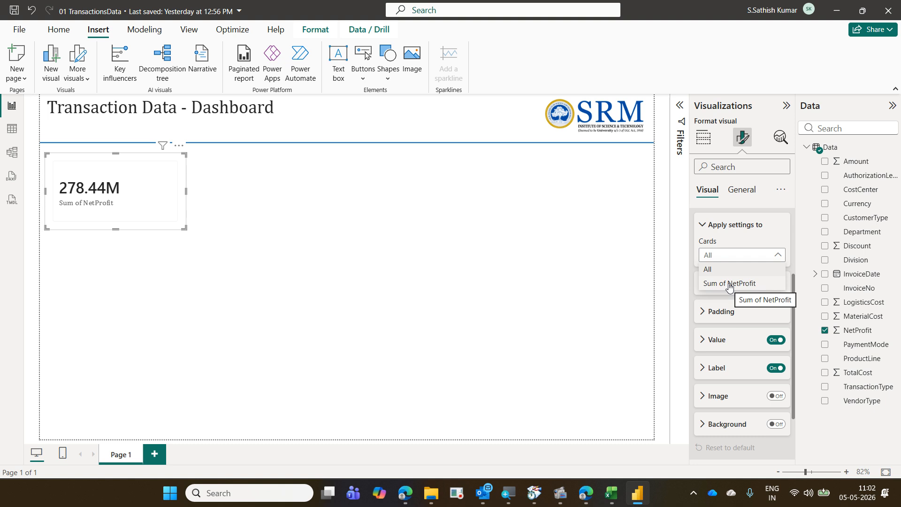
{"action": "left_click", "coordinate": [728, 285]}
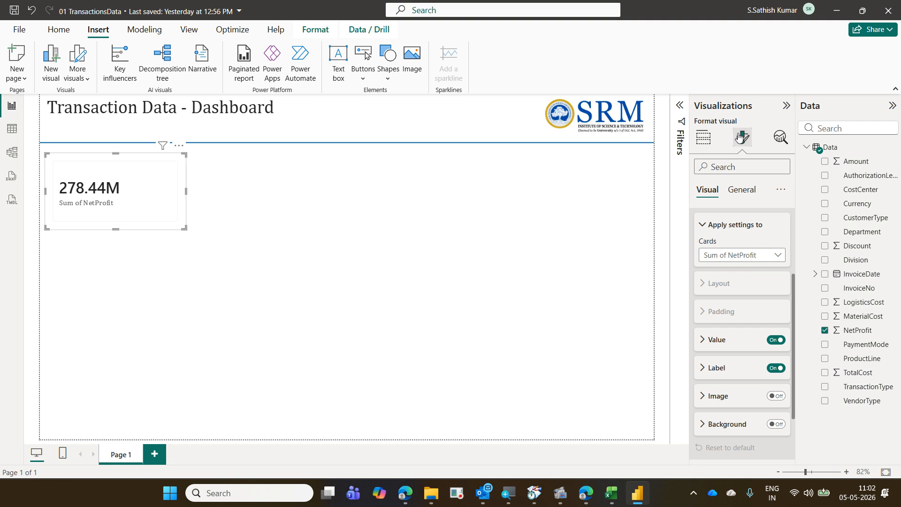
{"action": "left_click", "coordinate": [711, 344]}
{"action": "scroll", "coordinate": [732, 325], "scroll_direction": "down", "scroll_amount": 4}
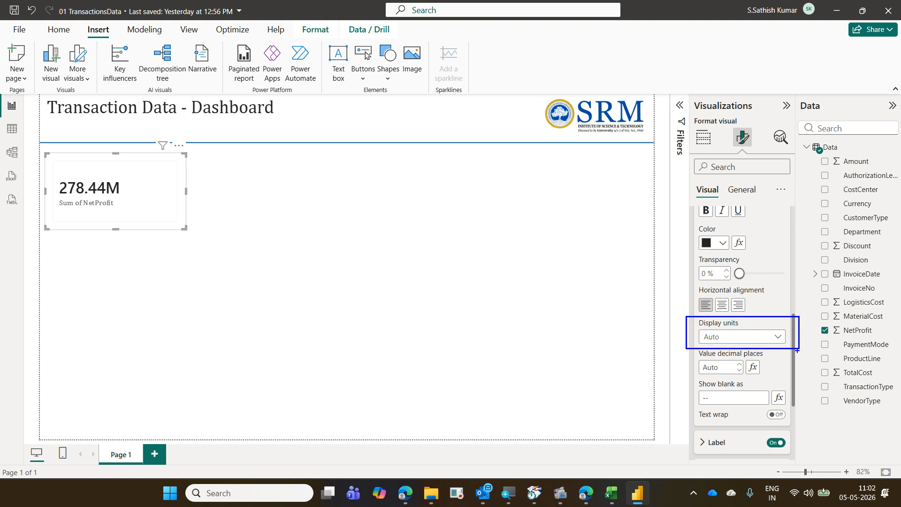
{"action": "left_click", "coordinate": [779, 336]}
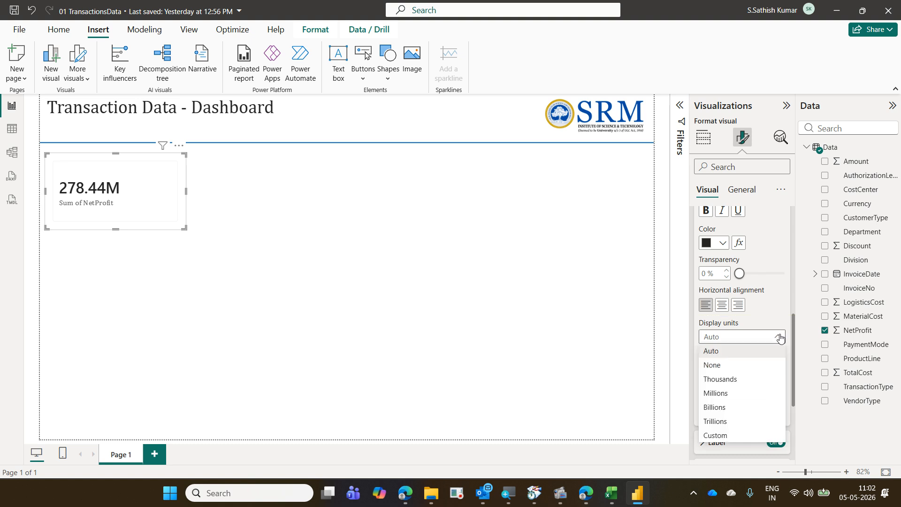
{"action": "left_click", "coordinate": [748, 368]}
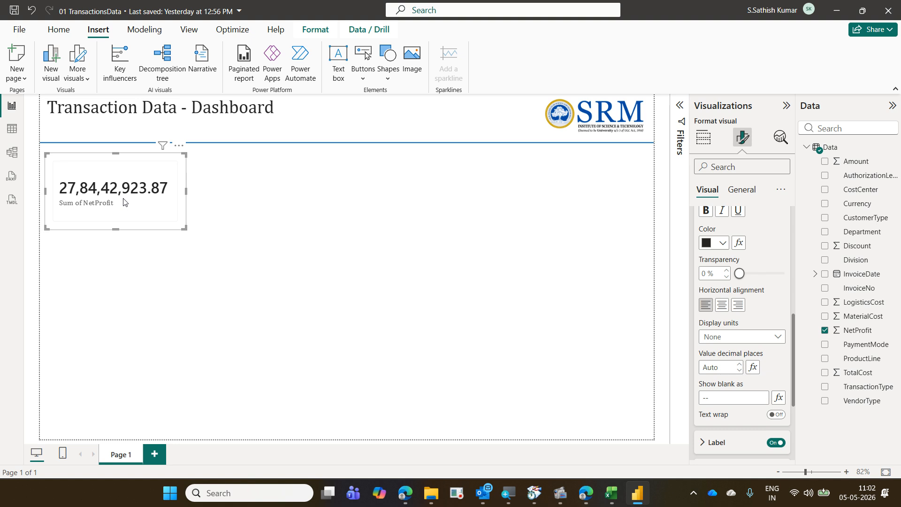
{"action": "scroll", "coordinate": [772, 280], "scroll_direction": "up", "scroll_amount": 5}
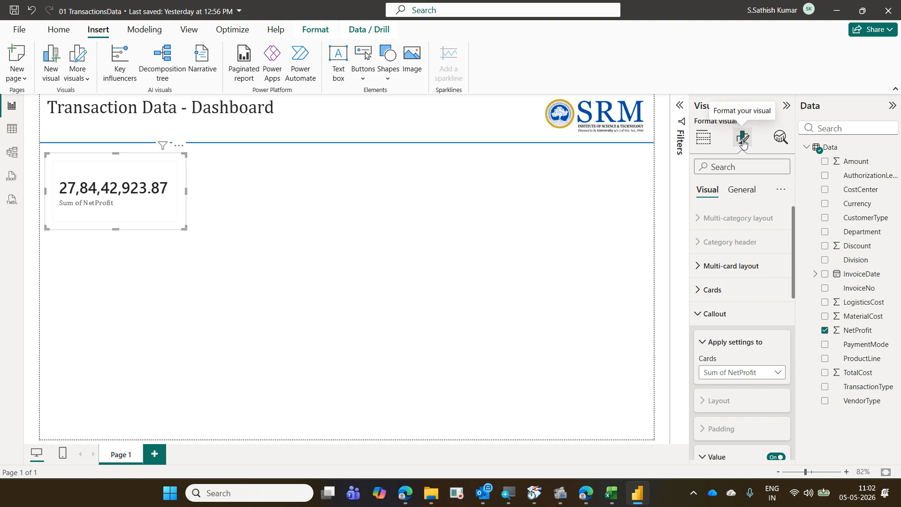
{"action": "scroll", "coordinate": [740, 235], "scroll_direction": "down", "scroll_amount": 2}
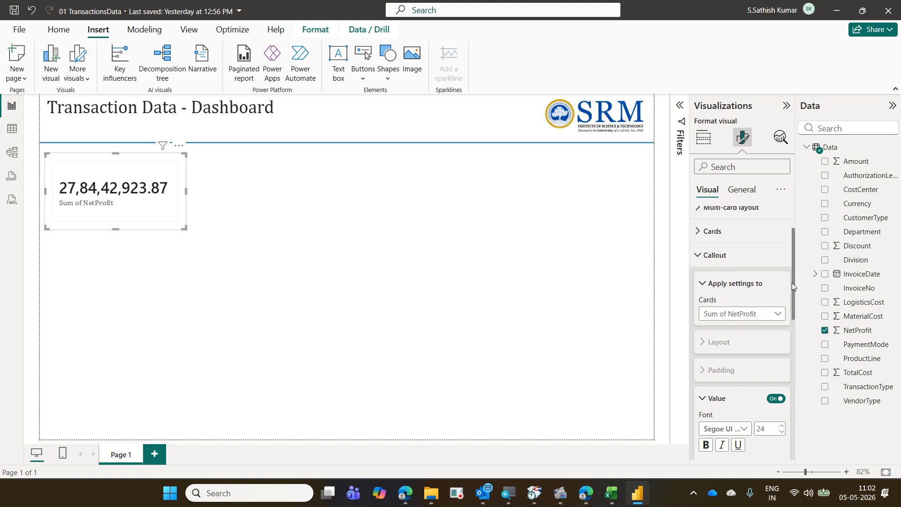
{"action": "left_click_drag", "start_coordinate": [794, 284], "coordinate": [793, 301]}
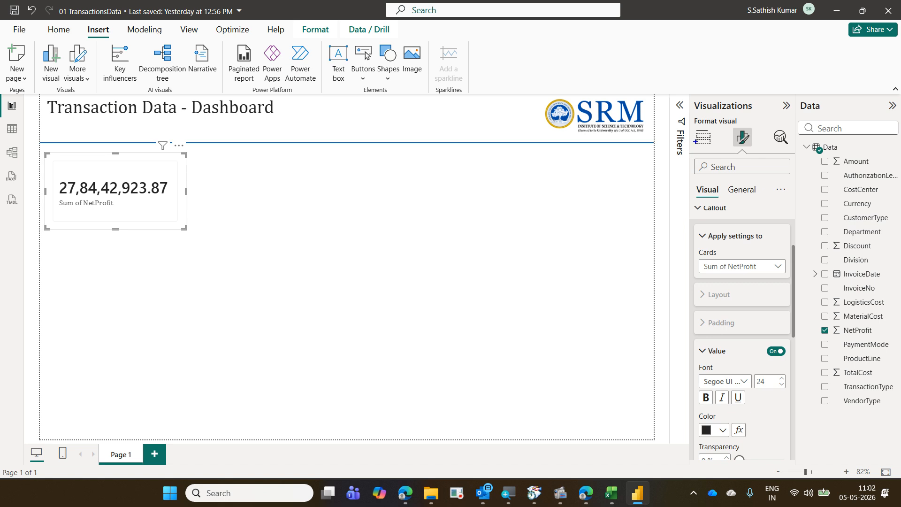
{"action": "left_click_drag", "start_coordinate": [728, 126], "coordinate": [763, 155]}
{"action": "mouse_move", "coordinate": [693, 187]}
{"action": "left_mouse_down"}
{"action": "mouse_move", "coordinate": [731, 198]}
{"action": "mouse_move", "coordinate": [703, 209]}
{"action": "mouse_move", "coordinate": [749, 219]}
{"action": "left_mouse_up"}
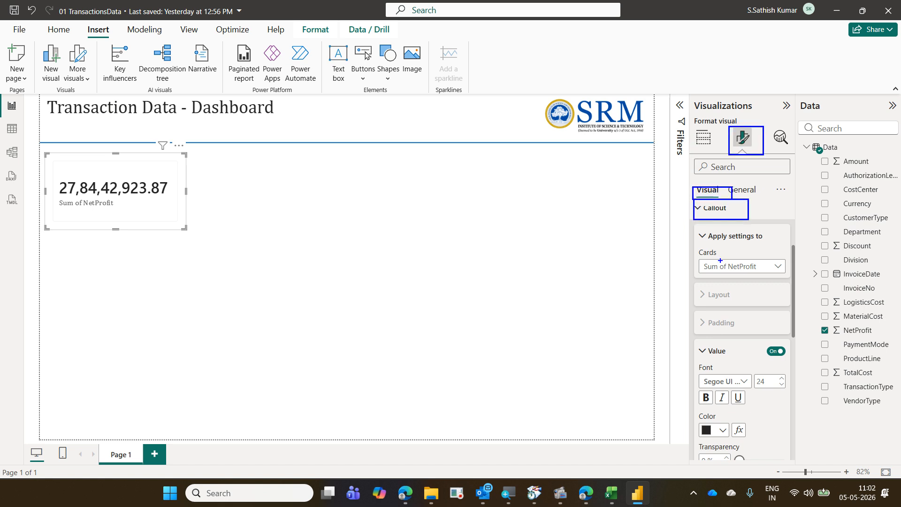
{"action": "left_click_drag", "start_coordinate": [697, 259], "coordinate": [782, 278]}
{"action": "mouse_move", "coordinate": [691, 346]}
{"action": "left_mouse_down"}
{"action": "mouse_move", "coordinate": [721, 367]}
{"action": "mouse_move", "coordinate": [789, 367]}
{"action": "left_mouse_up"}
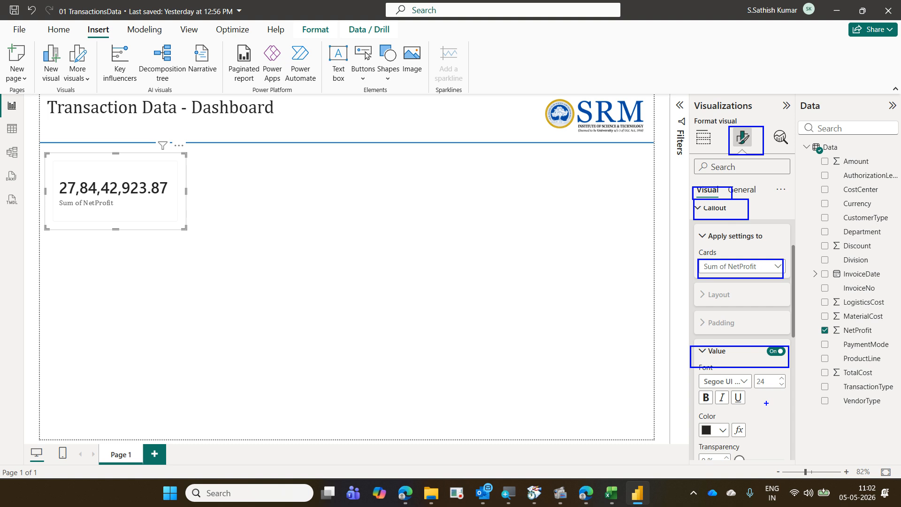
{"action": "key", "text": "Escape"}
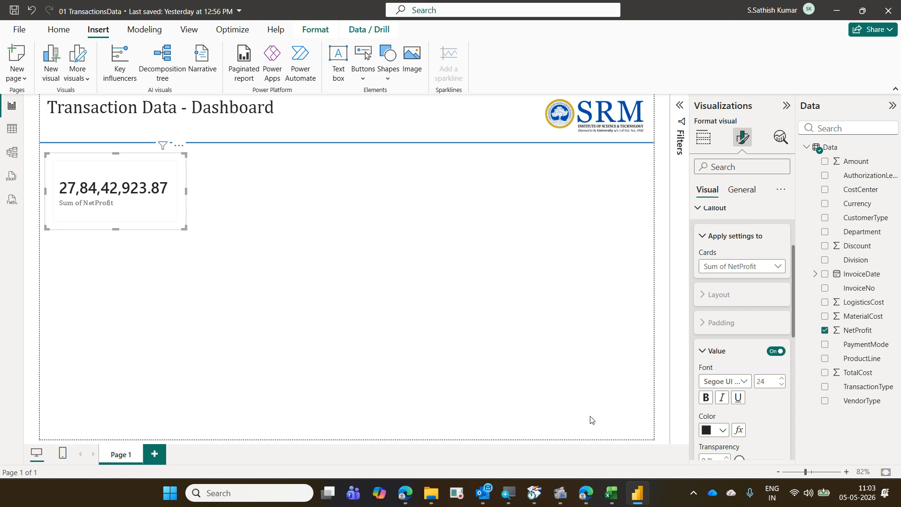
{"action": "scroll", "coordinate": [718, 372], "scroll_direction": "down", "scroll_amount": 3}
{"action": "scroll", "coordinate": [718, 372], "scroll_direction": "down", "scroll_amount": 3}
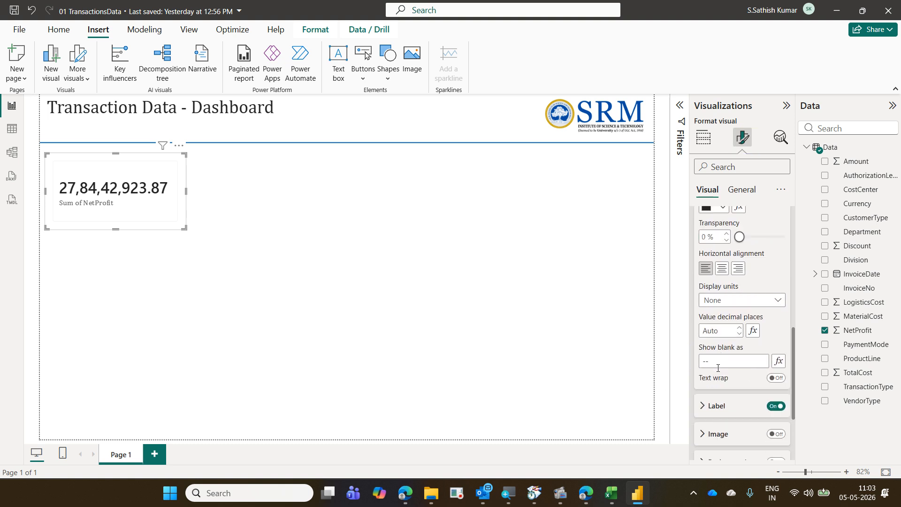
{"action": "left_click", "coordinate": [746, 295]}
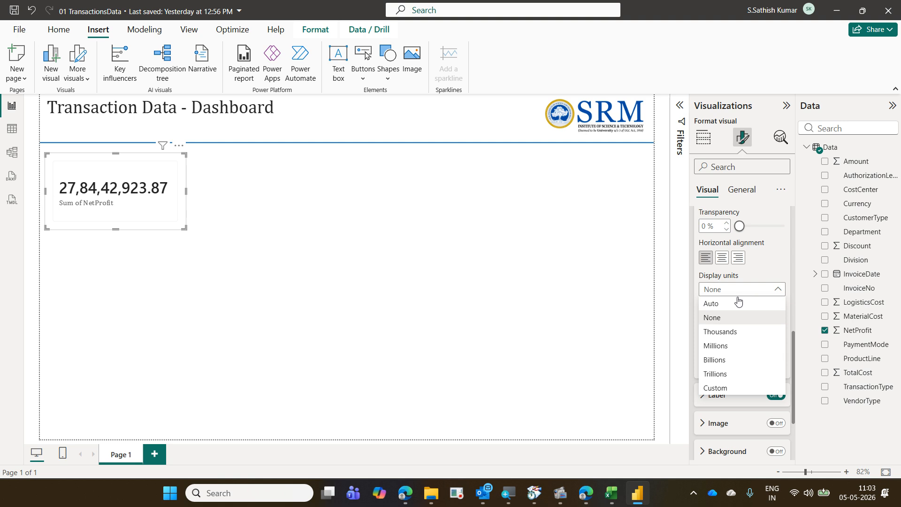
{"action": "left_click", "coordinate": [717, 316]}
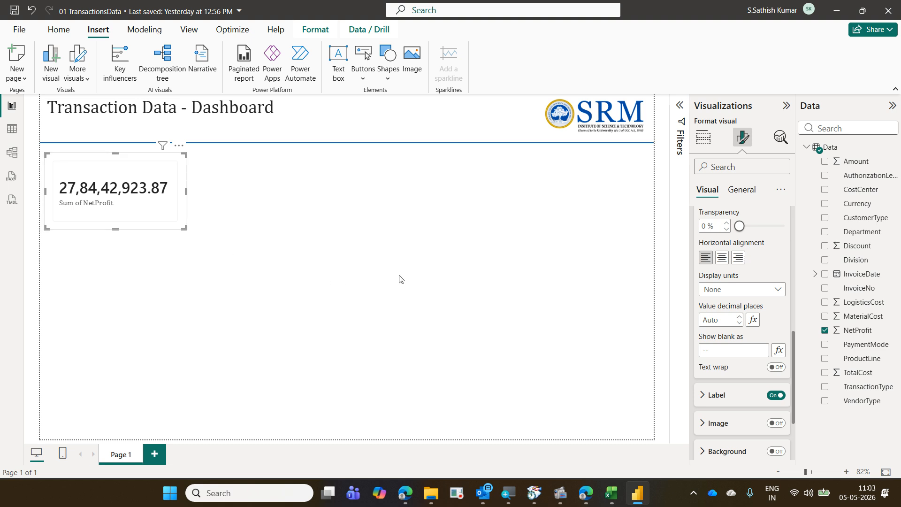
{"action": "scroll", "coordinate": [724, 274], "scroll_direction": "up", "scroll_amount": 3}
{"action": "scroll", "coordinate": [724, 274], "scroll_direction": "up", "scroll_amount": 5}
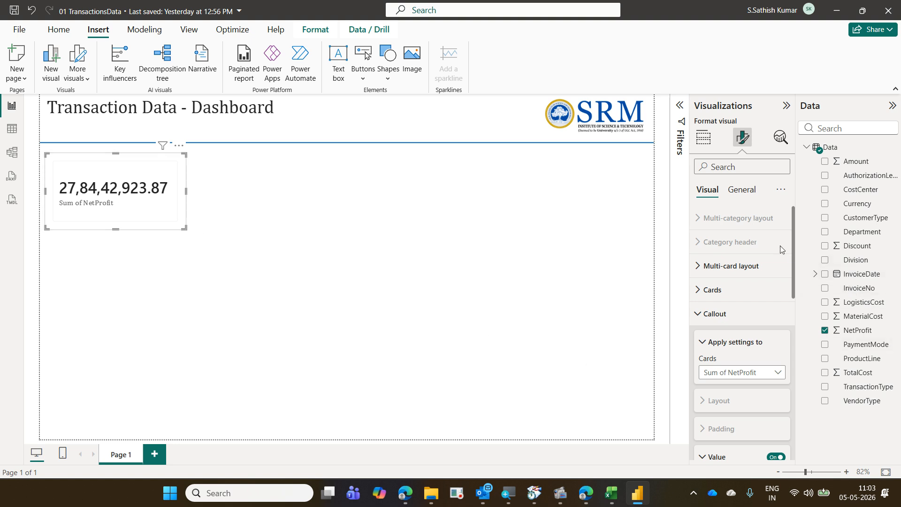
{"action": "left_click", "coordinate": [746, 190]}
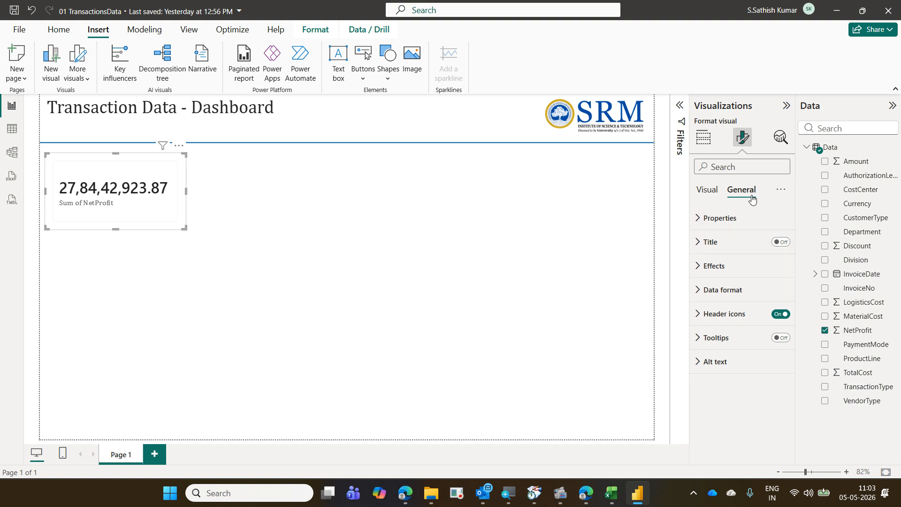
{"action": "left_click", "coordinate": [742, 288]}
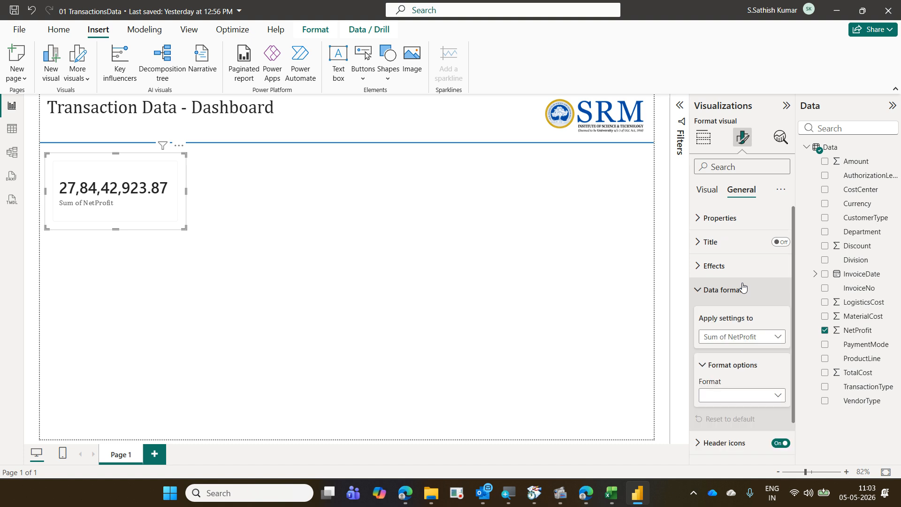
{"action": "scroll", "coordinate": [742, 286], "scroll_direction": "down", "scroll_amount": 2}
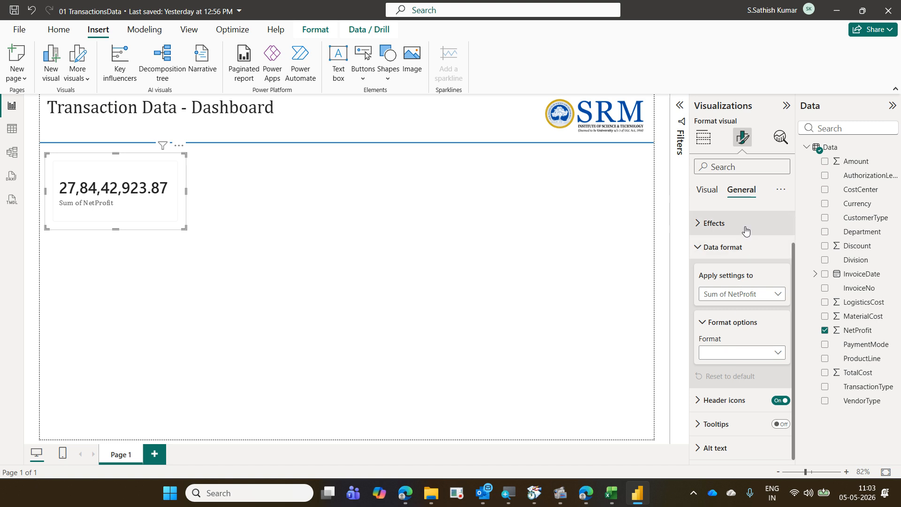
{"action": "left_click", "coordinate": [767, 356]}
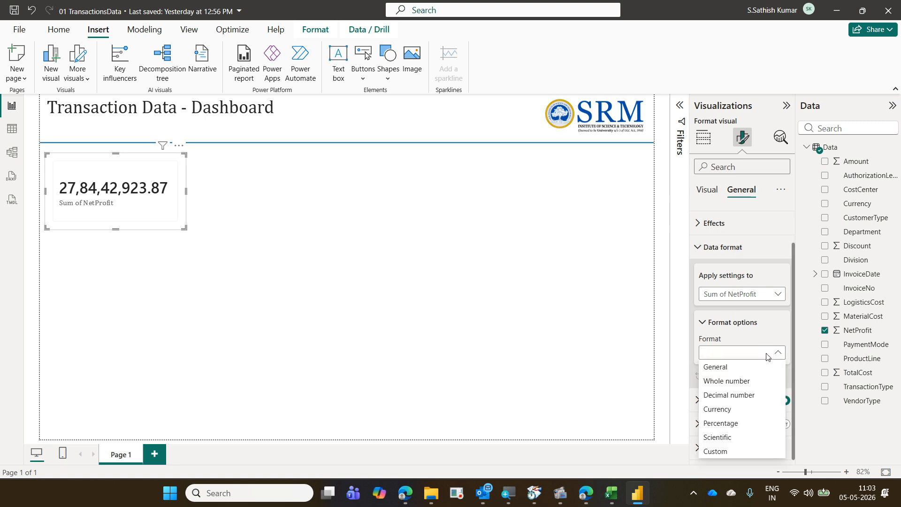
{"action": "left_click", "coordinate": [747, 409]}
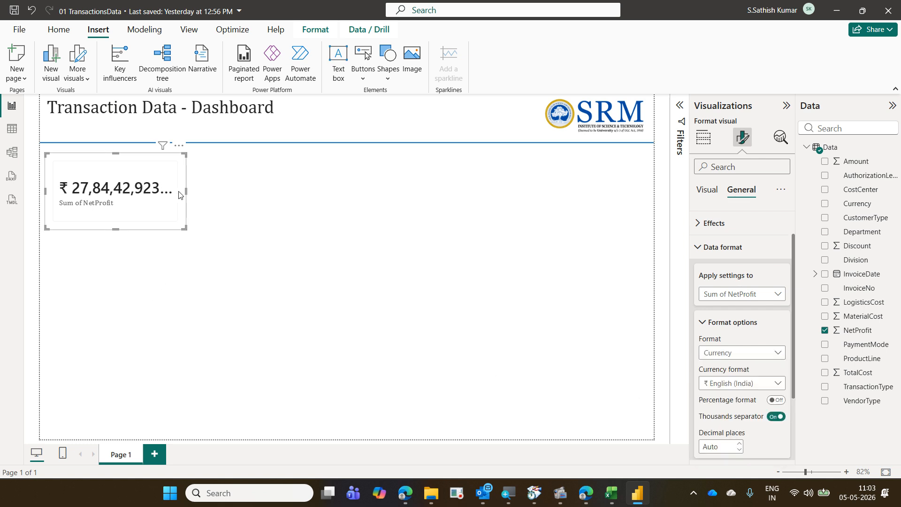
{"action": "left_click_drag", "start_coordinate": [186, 191], "coordinate": [208, 191]}
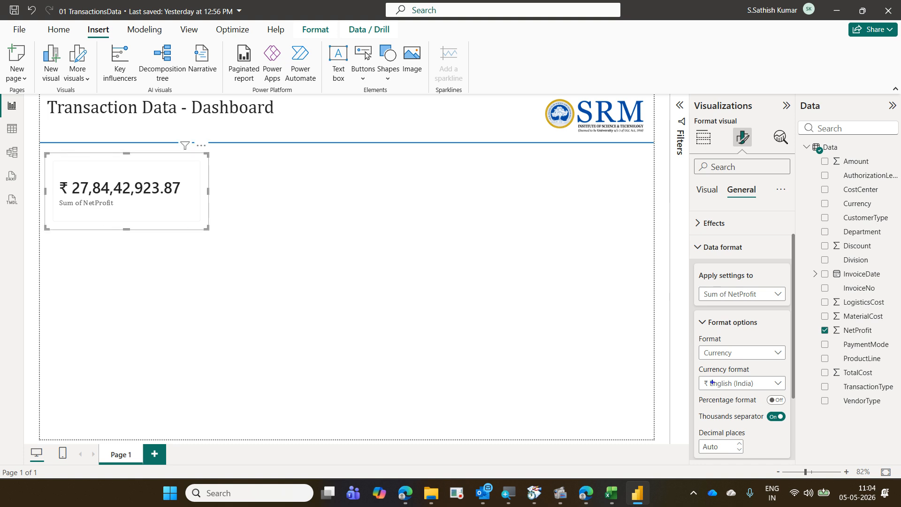
{"action": "left_click_drag", "start_coordinate": [692, 372], "coordinate": [792, 392]}
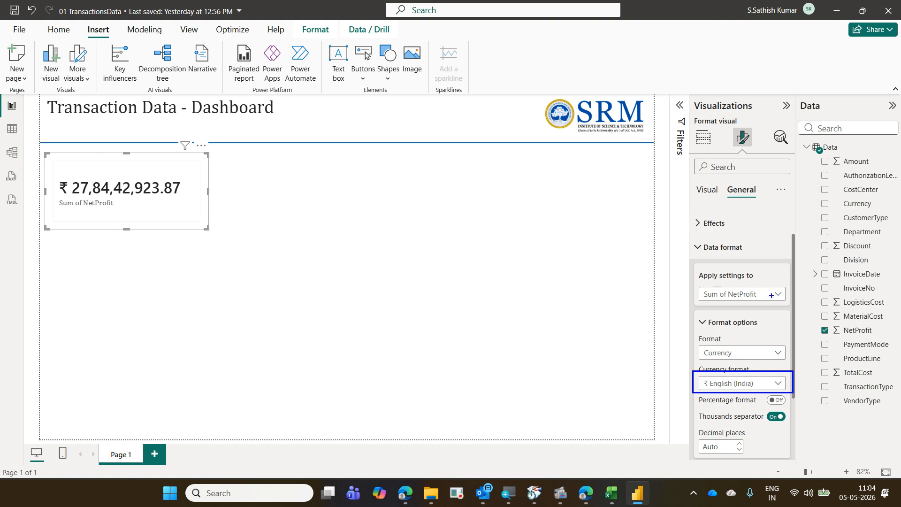
{"action": "left_click_drag", "start_coordinate": [723, 180], "coordinate": [765, 203]}
{"action": "left_click_drag", "start_coordinate": [698, 235], "coordinate": [748, 255]}
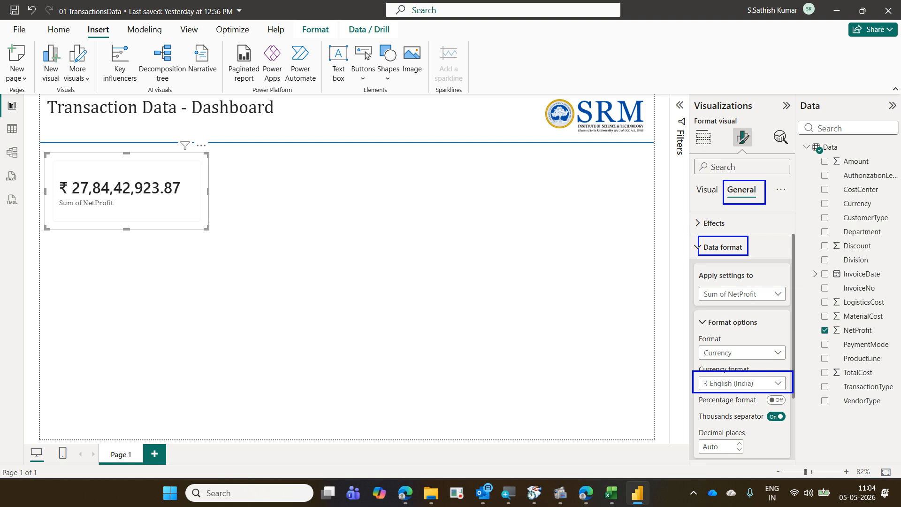
{"action": "left_click_drag", "start_coordinate": [696, 339], "coordinate": [792, 361]}
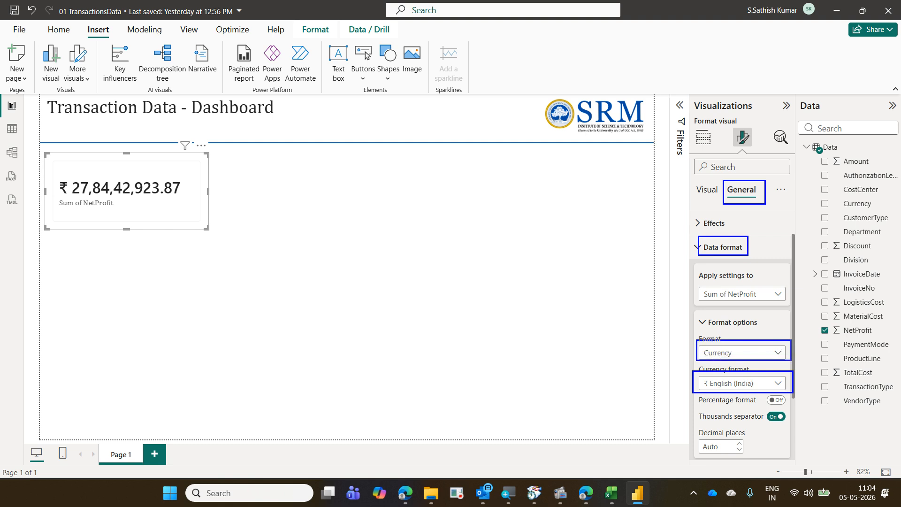
{"action": "mouse_move", "coordinate": [735, 297]}
{"action": "left_mouse_down"}
{"action": "mouse_move", "coordinate": [754, 340]}
{"action": "mouse_move", "coordinate": [724, 261]}
{"action": "left_mouse_up"}
{"action": "left_click_drag", "start_coordinate": [744, 203], "coordinate": [729, 237]}
{"action": "left_click_drag", "start_coordinate": [734, 362], "coordinate": [752, 371]}
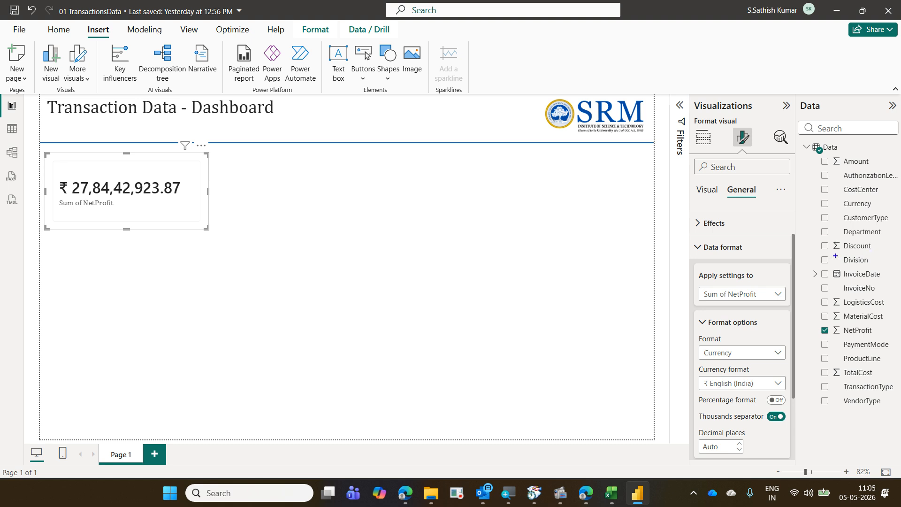
Annotate the Data pane and the card with the screen pen, then clear the marks.
{"action": "mouse_move", "coordinate": [818, 277]}
{"action": "left_mouse_down"}
{"action": "mouse_move", "coordinate": [824, 288]}
{"action": "mouse_move", "coordinate": [883, 298]}
{"action": "left_mouse_up"}
{"action": "left_click_drag", "start_coordinate": [193, 163], "coordinate": [269, 224]}
{"action": "key", "text": "Escape"}
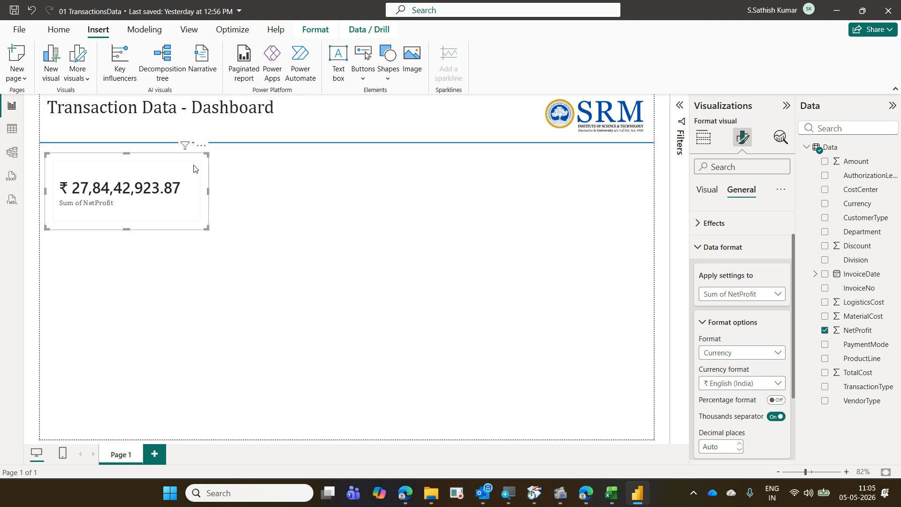
Try InvoiceNo as a category on the card, then remove it from Categories again.
{"action": "left_click", "coordinate": [702, 139]}
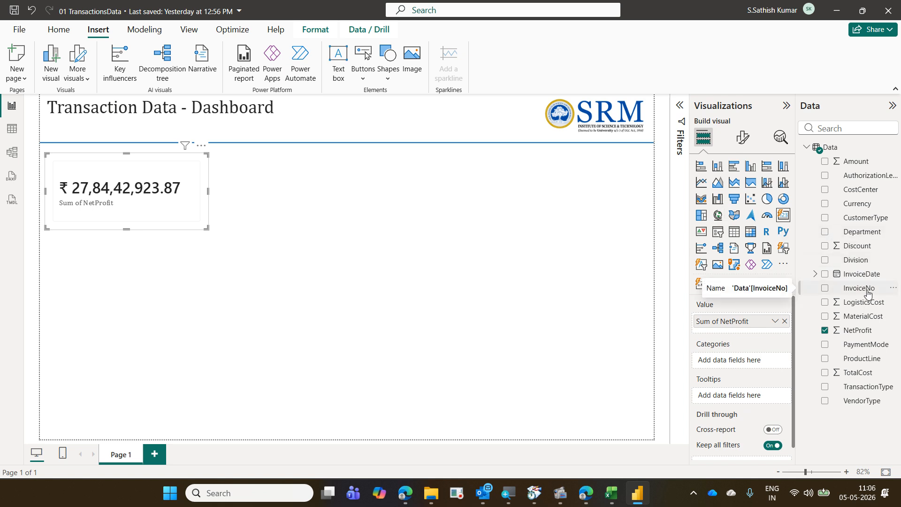
{"action": "left_click_drag", "start_coordinate": [867, 293], "coordinate": [193, 217]}
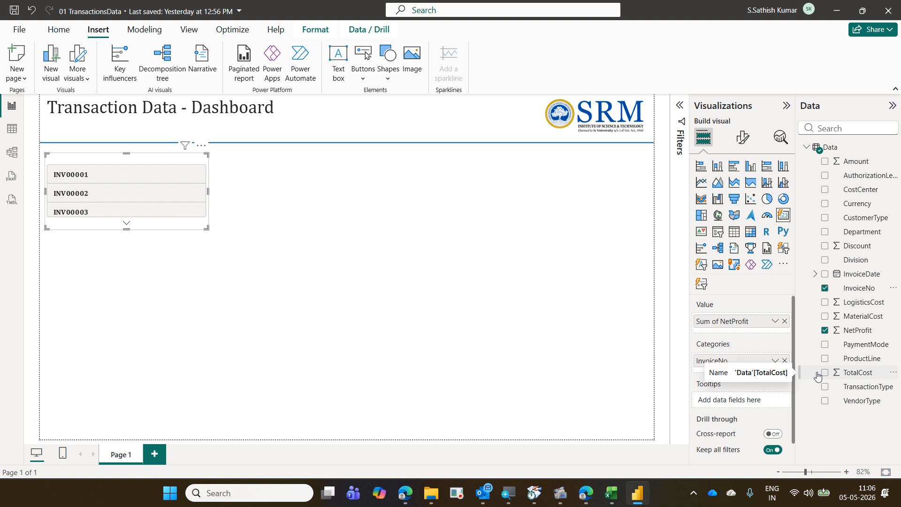
{"action": "left_click", "coordinate": [784, 362]}
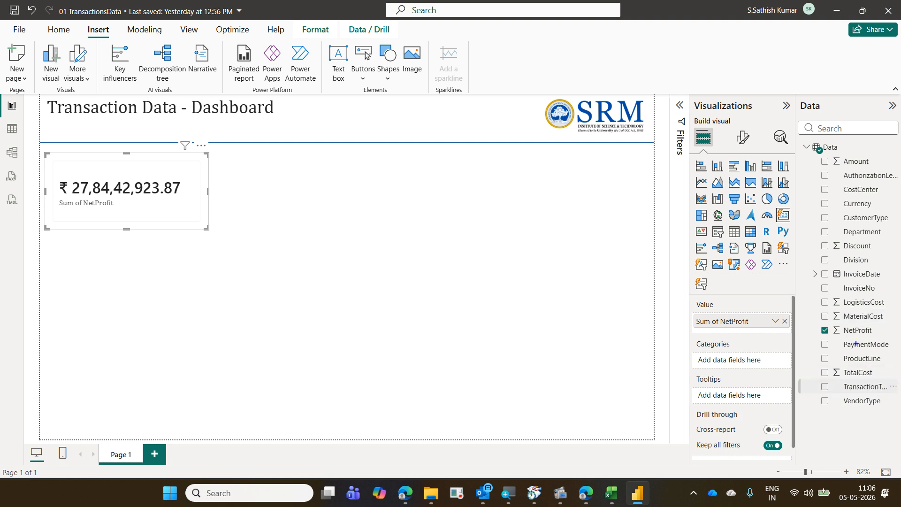
Mark up the InvoiceNo field, the Build pane and the card with the pen, then clear it.
{"action": "left_click_drag", "start_coordinate": [816, 279], "coordinate": [893, 297]}
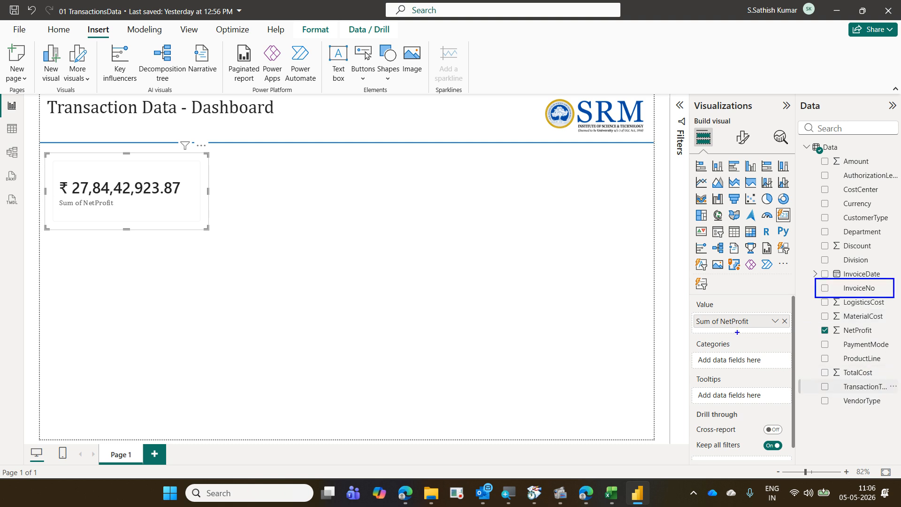
{"action": "mouse_move", "coordinate": [736, 330]}
{"action": "left_mouse_down"}
{"action": "mouse_move", "coordinate": [792, 308]}
{"action": "mouse_move", "coordinate": [814, 289]}
{"action": "left_mouse_up"}
{"action": "left_click_drag", "start_coordinate": [39, 137], "coordinate": [215, 249]}
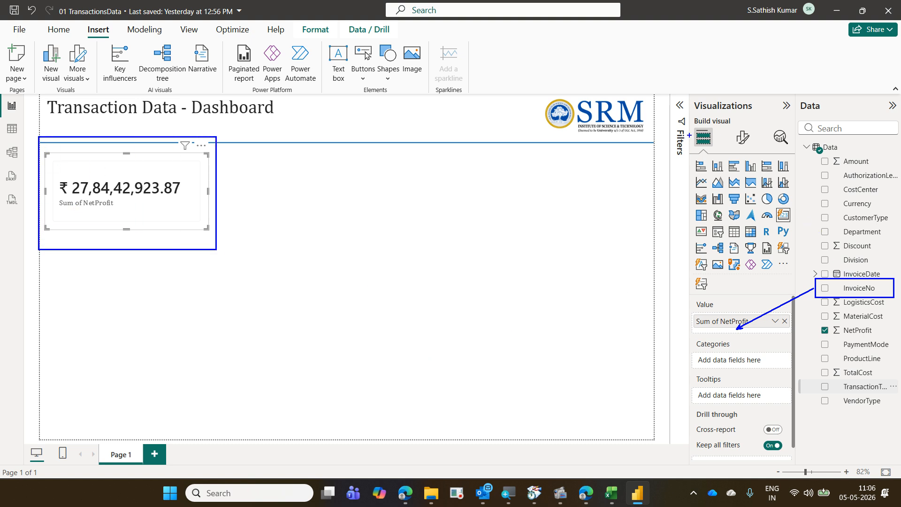
{"action": "left_click_drag", "start_coordinate": [690, 124], "coordinate": [715, 152]}
{"action": "mouse_move", "coordinate": [689, 323]}
{"action": "left_mouse_down"}
{"action": "mouse_move", "coordinate": [746, 343]}
{"action": "mouse_move", "coordinate": [788, 343]}
{"action": "left_mouse_up"}
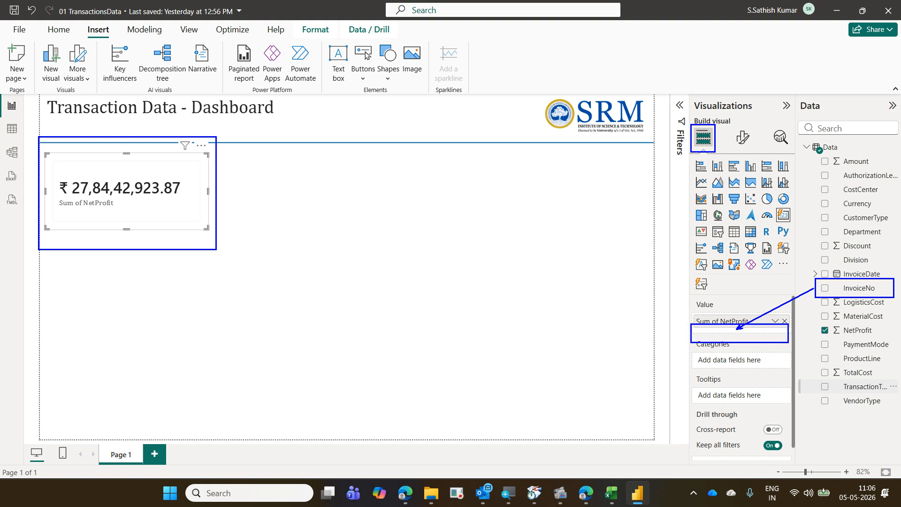
{"action": "key", "text": "Escape"}
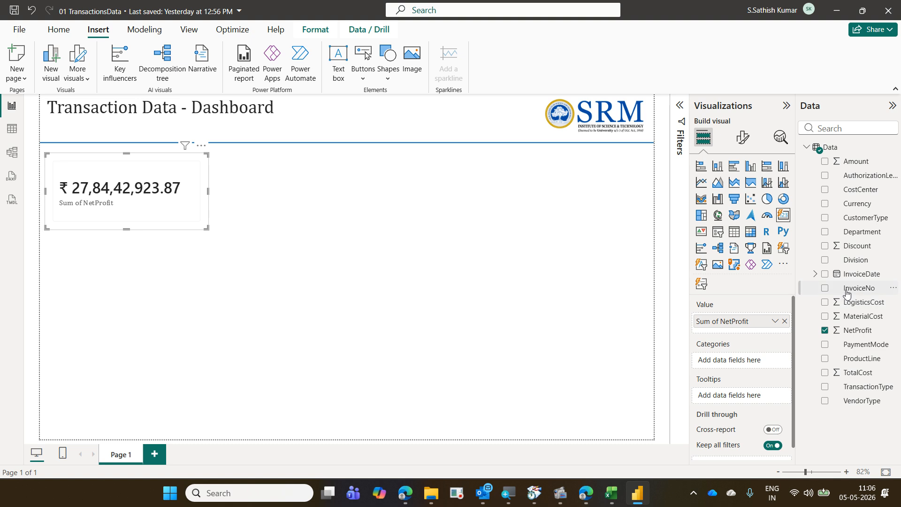
Add InvoiceNo as a second card value summarised as Count (Distinct), showing 3.8K.
{"action": "left_click_drag", "start_coordinate": [859, 288], "coordinate": [736, 334]}
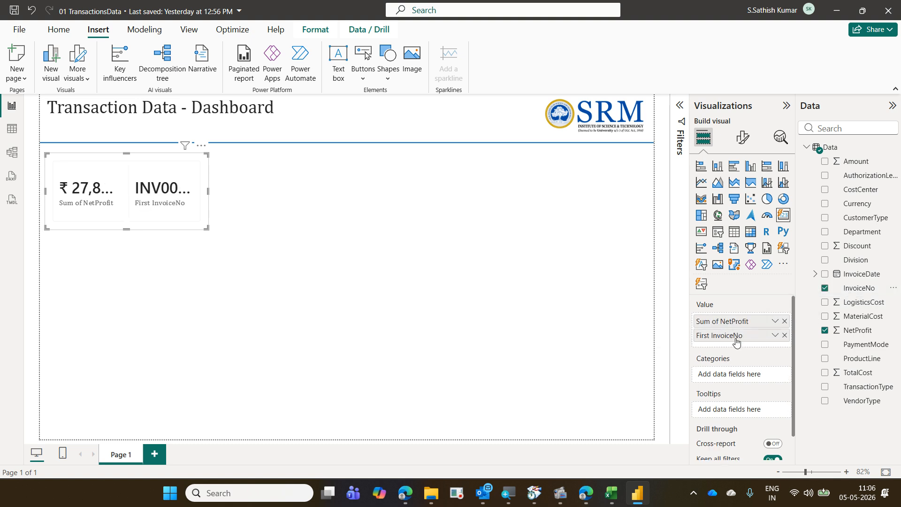
{"action": "left_click", "coordinate": [775, 336]}
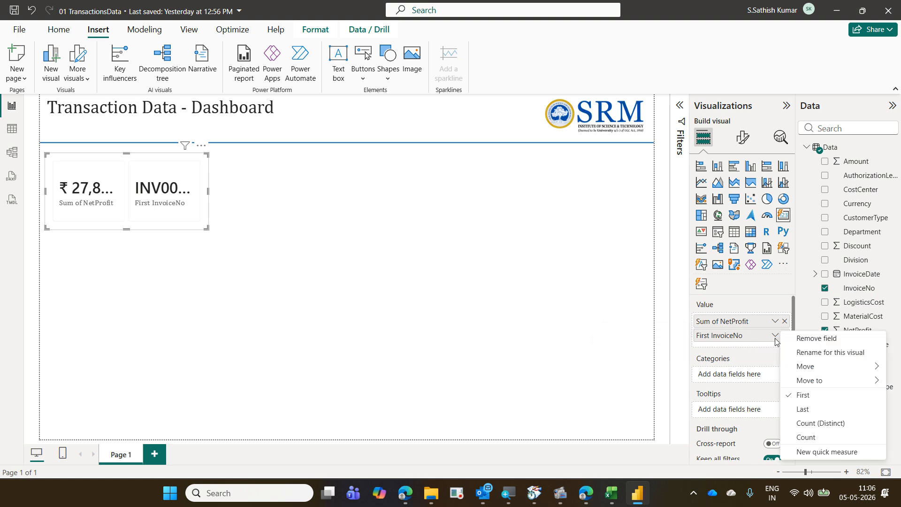
{"action": "left_click", "coordinate": [820, 423]}
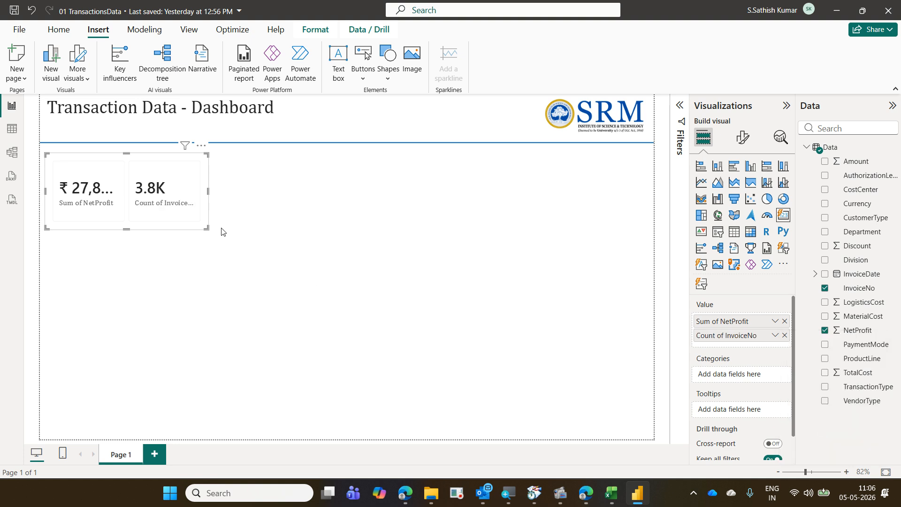
Widen the card so both ₹ 27,84,42,923.87 and 3.8K show in full.
{"action": "left_click_drag", "start_coordinate": [205, 225], "coordinate": [374, 230]}
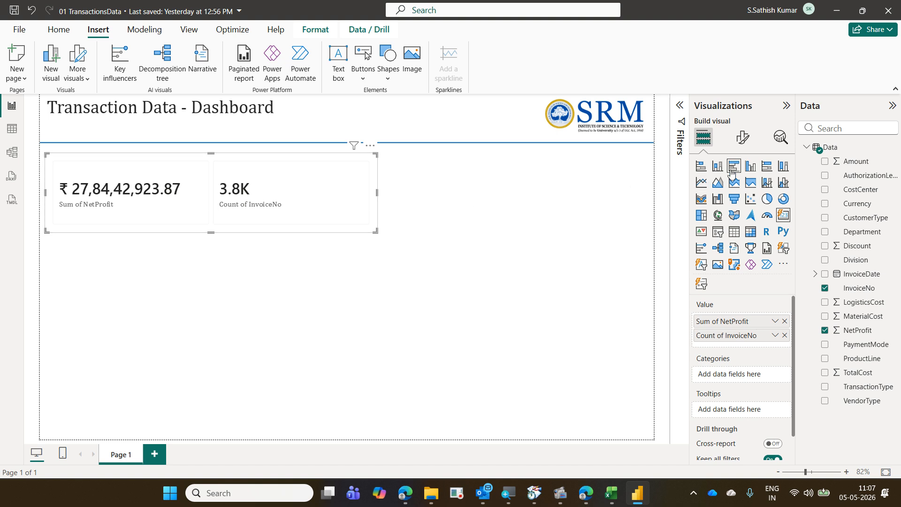
{"action": "left_click", "coordinate": [748, 138]}
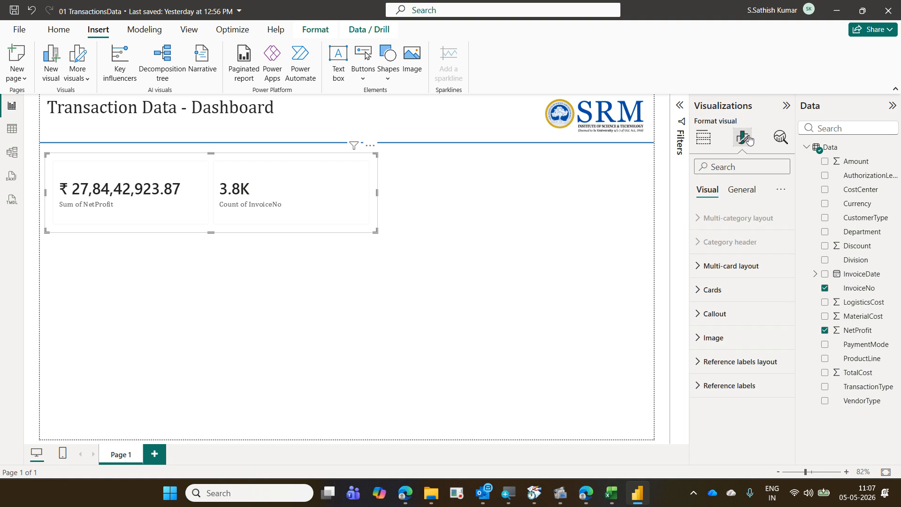
Set Count of InvoiceNo callout display units to None so it reads 3800.
{"action": "left_click", "coordinate": [736, 313]}
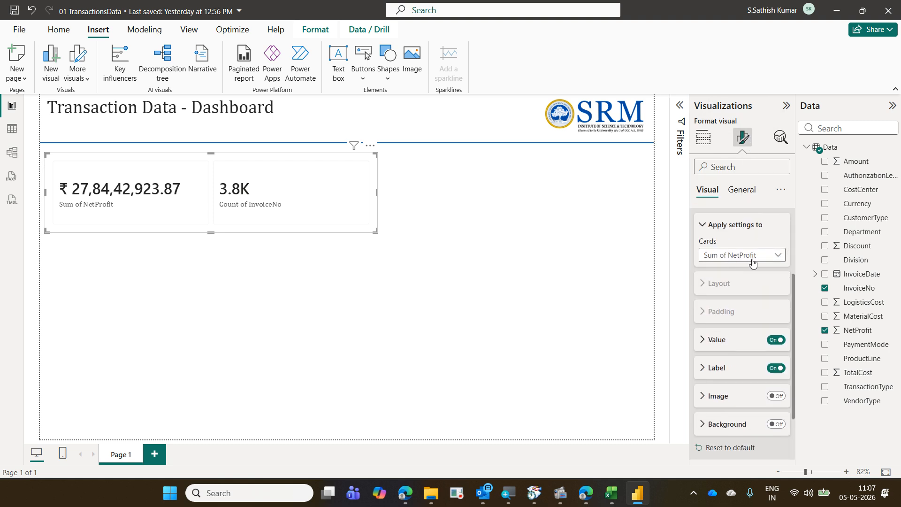
{"action": "left_click", "coordinate": [753, 259]}
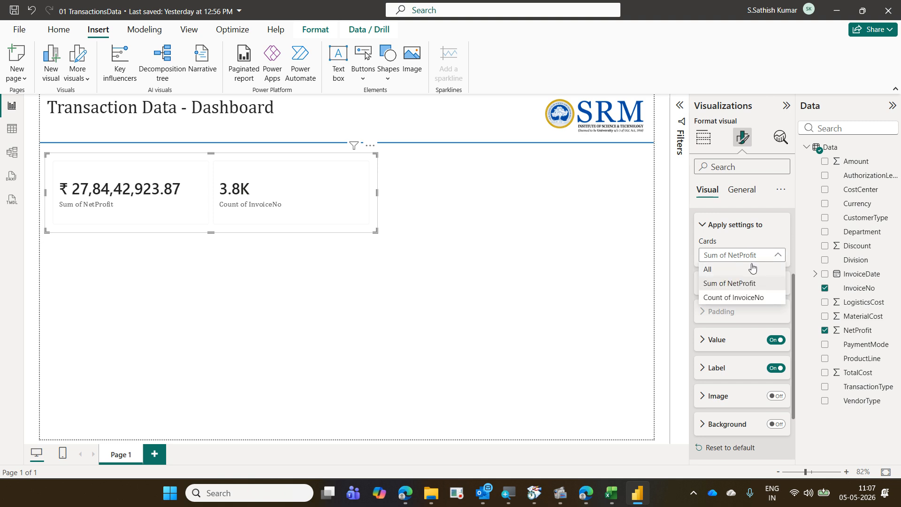
{"action": "left_click", "coordinate": [753, 298]}
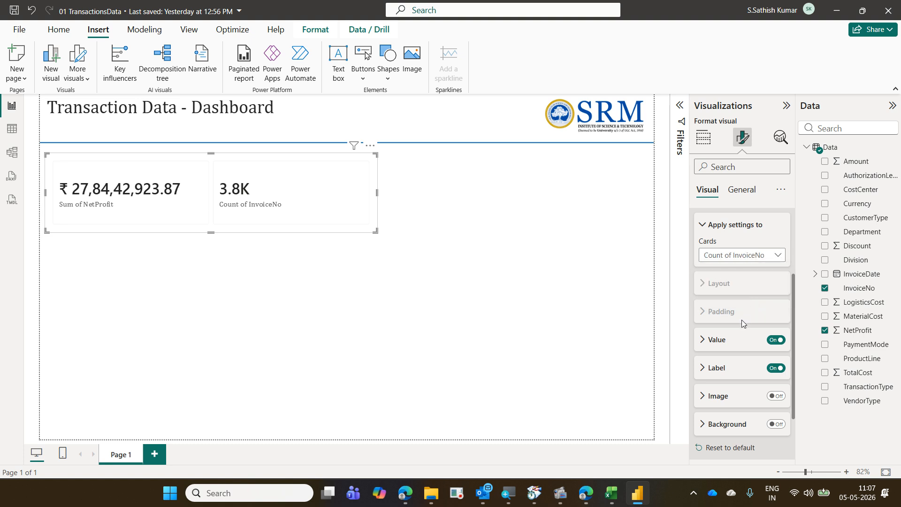
{"action": "left_click", "coordinate": [717, 340]}
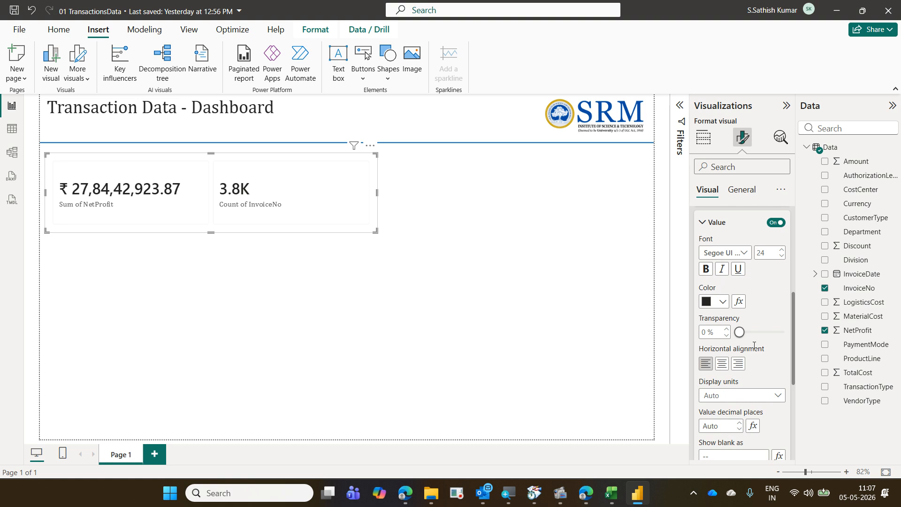
{"action": "left_click", "coordinate": [778, 396]}
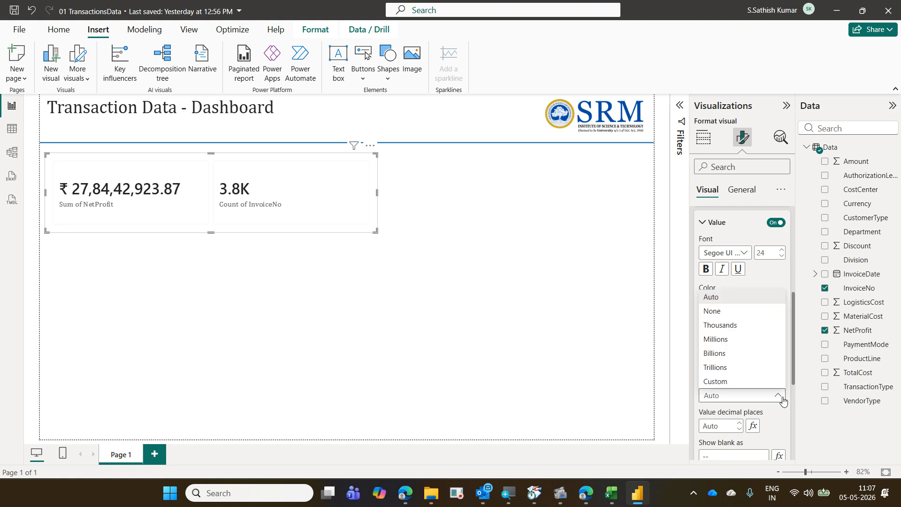
{"action": "left_click", "coordinate": [733, 311]}
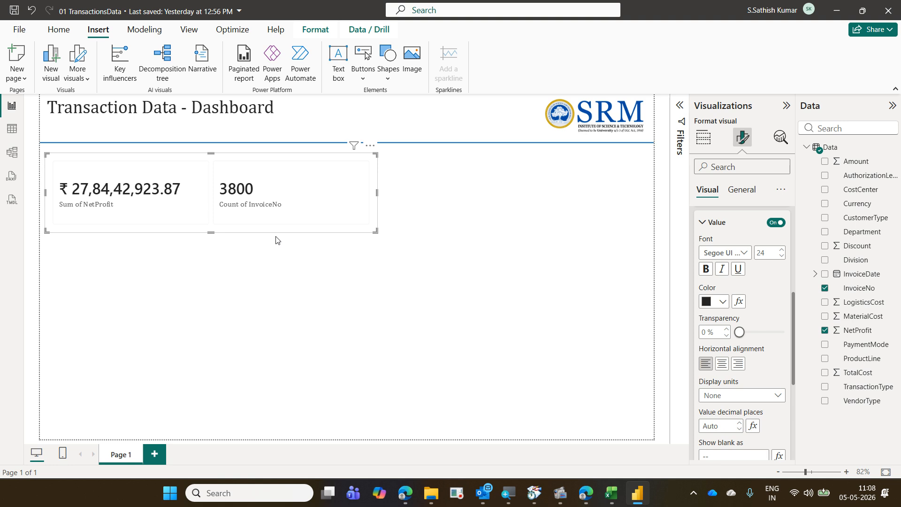
{"action": "left_click", "coordinate": [259, 289]}
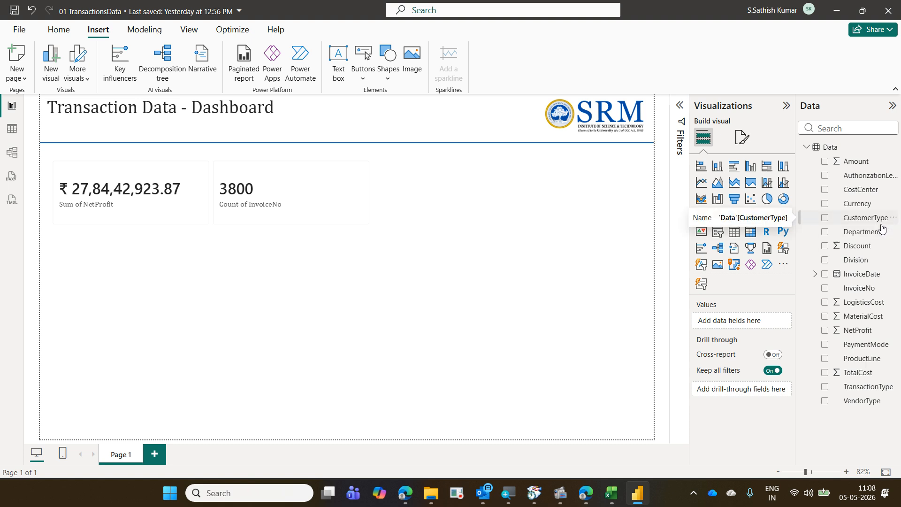
Insert an empty pie chart visual on the page below the two cards.
{"action": "left_click_drag", "start_coordinate": [818, 210], "coordinate": [895, 227]}
{"action": "mouse_move", "coordinate": [820, 322]}
{"action": "left_mouse_down"}
{"action": "mouse_move", "coordinate": [846, 339]}
{"action": "mouse_move", "coordinate": [888, 344]}
{"action": "left_mouse_up"}
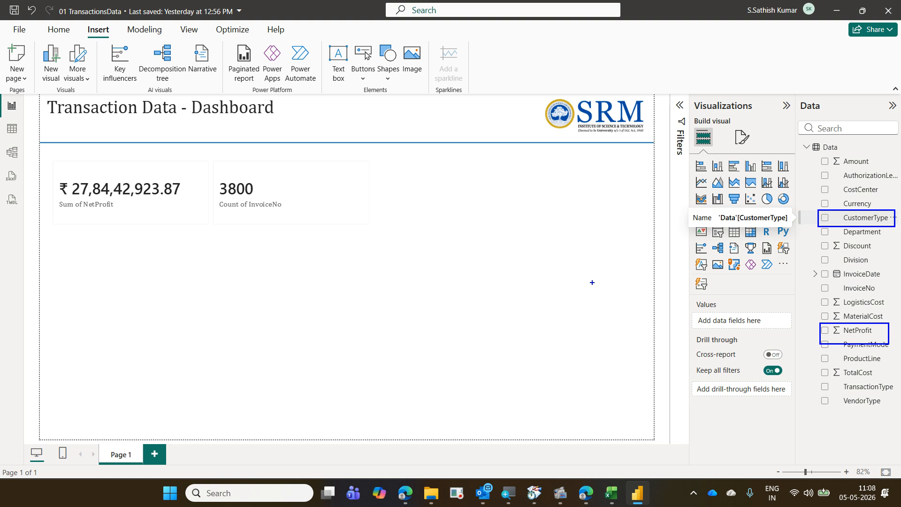
{"action": "key", "text": "Escape"}
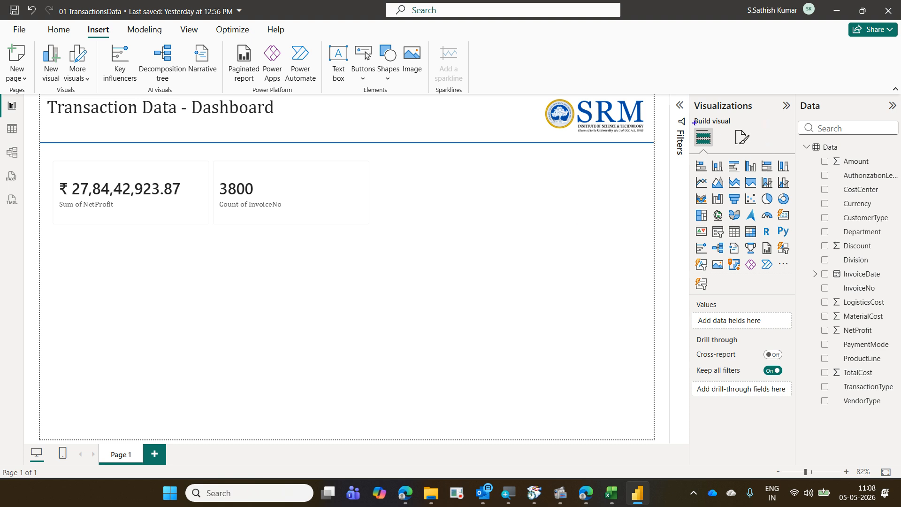
{"action": "left_click_drag", "start_coordinate": [690, 123], "coordinate": [715, 148]}
{"action": "left_click_drag", "start_coordinate": [755, 204], "coordinate": [709, 149]}
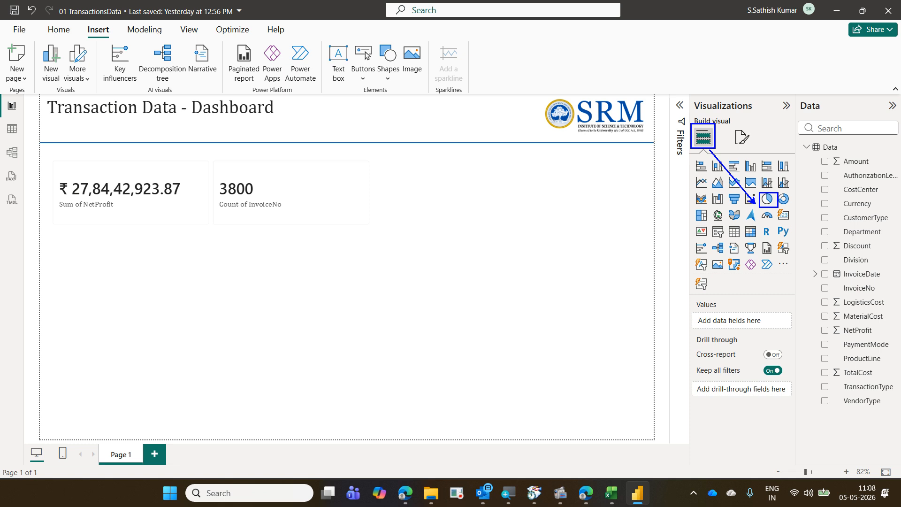
{"action": "key", "text": "Escape"}
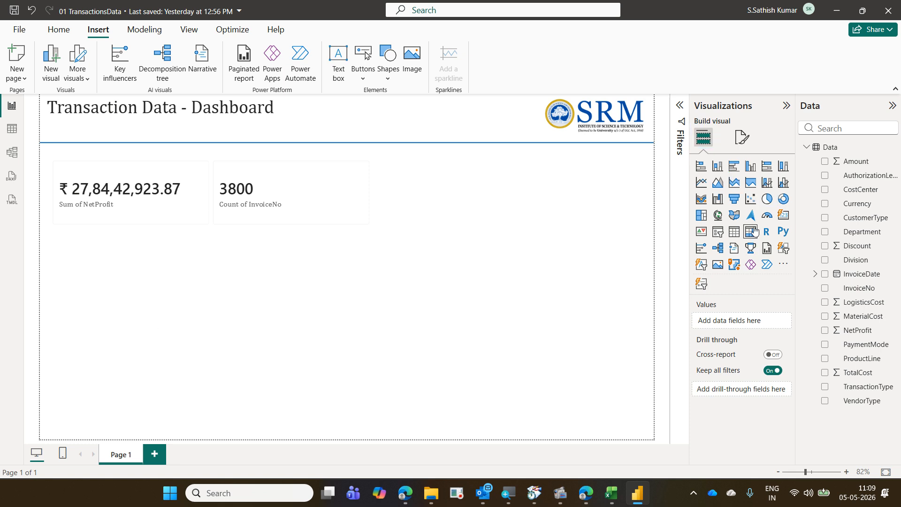
{"action": "left_click", "coordinate": [766, 198]}
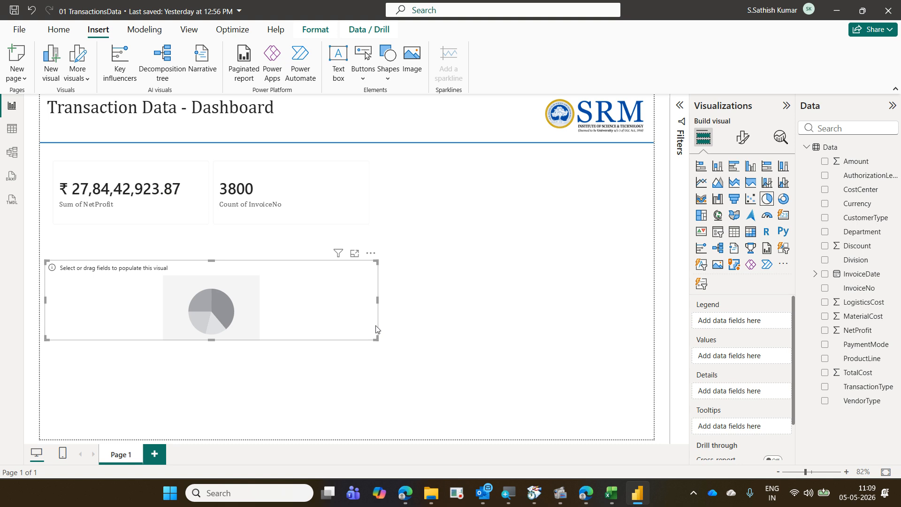
Reshape the pie chart narrower and taller, then set CustomerType as its legend.
{"action": "left_click_drag", "start_coordinate": [375, 339], "coordinate": [266, 415]}
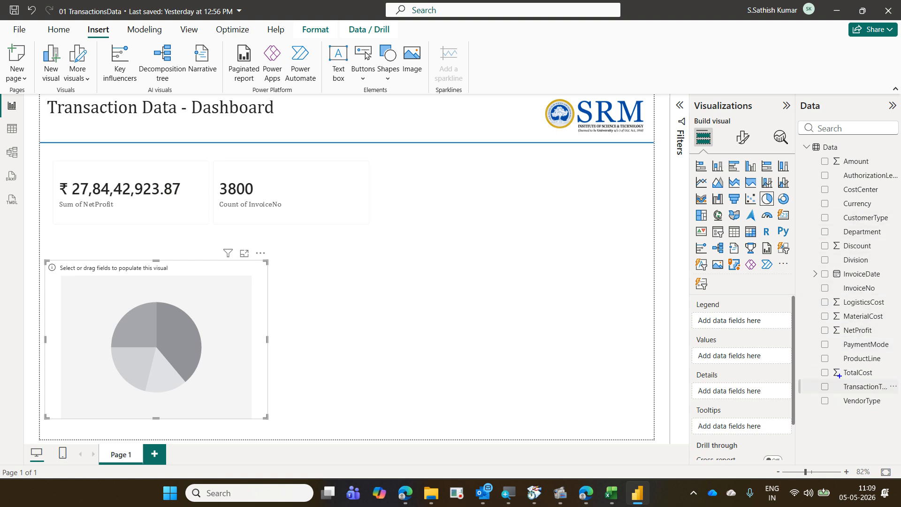
{"action": "left_click_drag", "start_coordinate": [818, 209], "coordinate": [897, 230]}
{"action": "left_click_drag", "start_coordinate": [727, 312], "coordinate": [816, 225]}
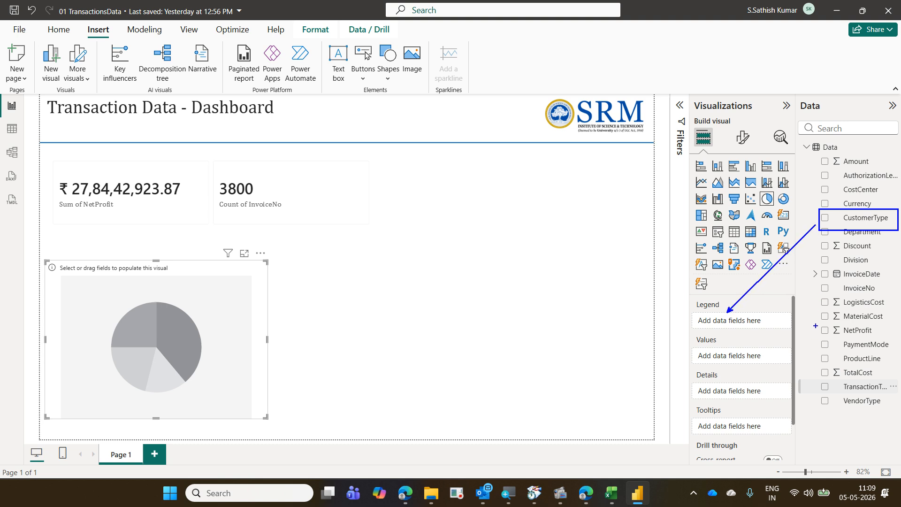
{"action": "left_click_drag", "start_coordinate": [818, 323], "coordinate": [880, 338]}
{"action": "left_click_drag", "start_coordinate": [761, 354], "coordinate": [815, 330]}
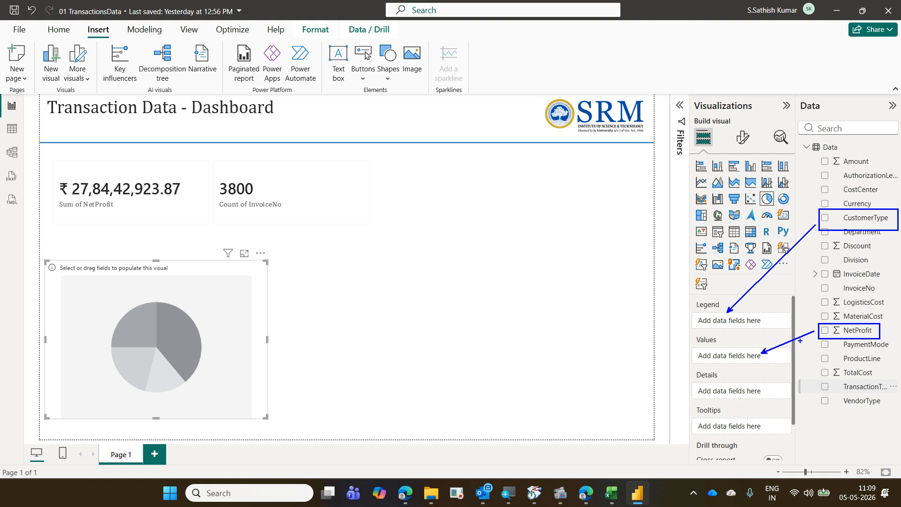
{"action": "key", "text": "Escape"}
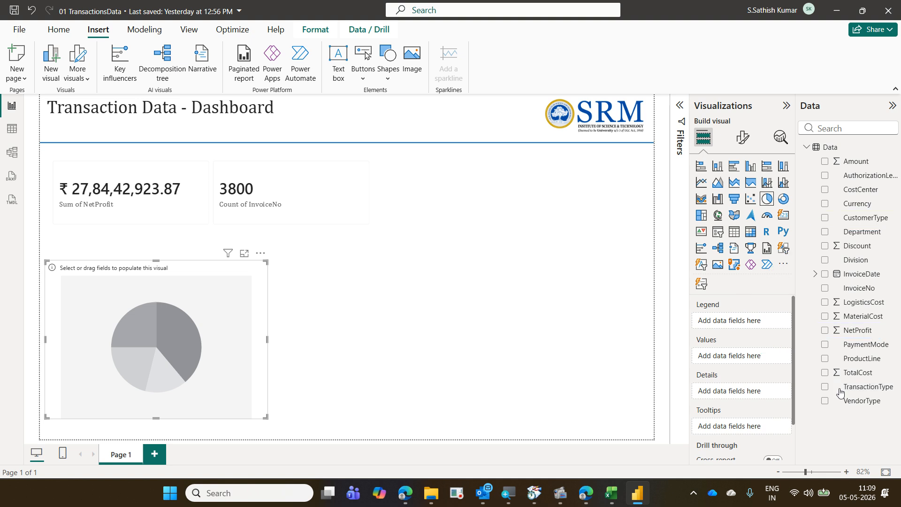
{"action": "left_click_drag", "start_coordinate": [880, 224], "coordinate": [767, 326]}
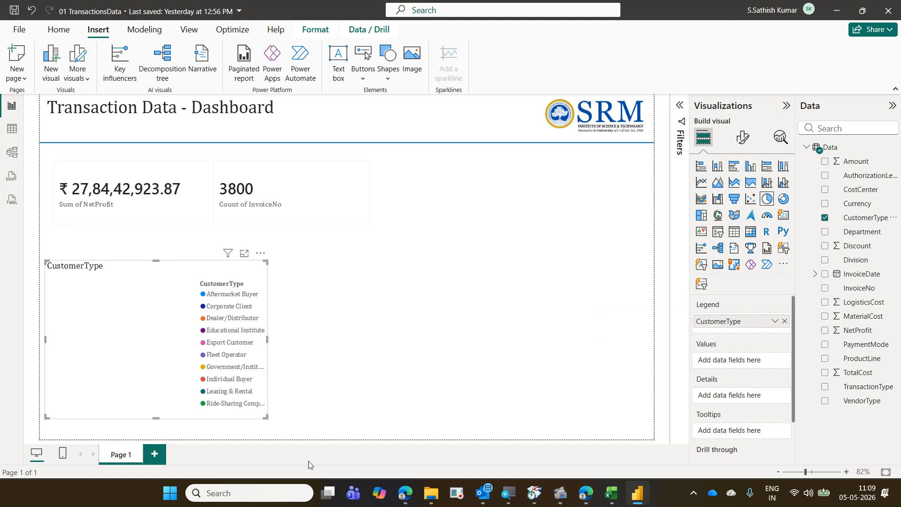
Enlarge the pie chart and add NetProfit as its values, giving ten CustomerType slices.
{"action": "left_click_drag", "start_coordinate": [266, 417], "coordinate": [331, 427]}
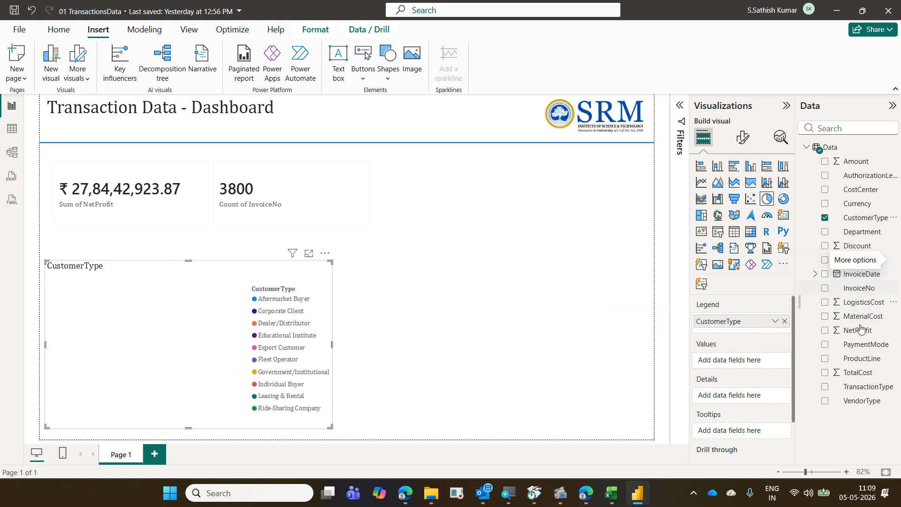
{"action": "left_click_drag", "start_coordinate": [857, 330], "coordinate": [769, 369]}
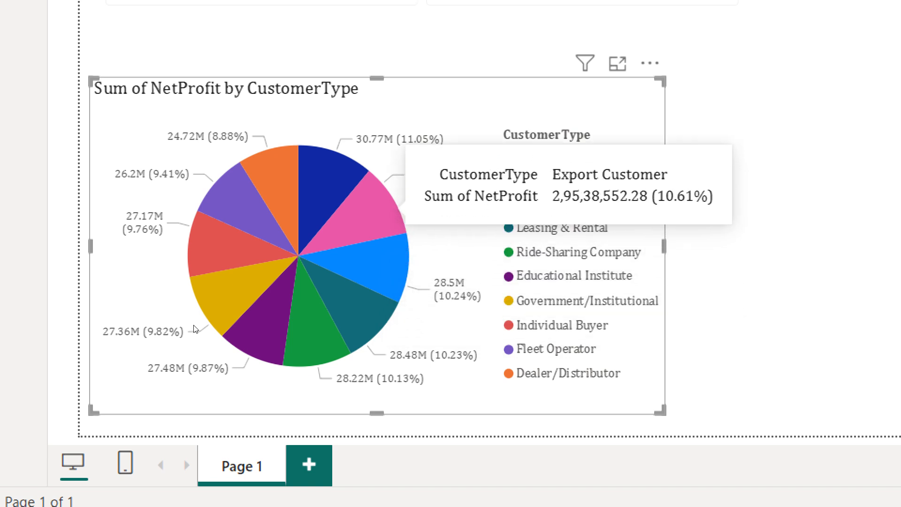
Cross-filter the cards via Export Customer, Aftermarket Buyer, then Leasing & Rental slices.
{"action": "left_click", "coordinate": [387, 207]}
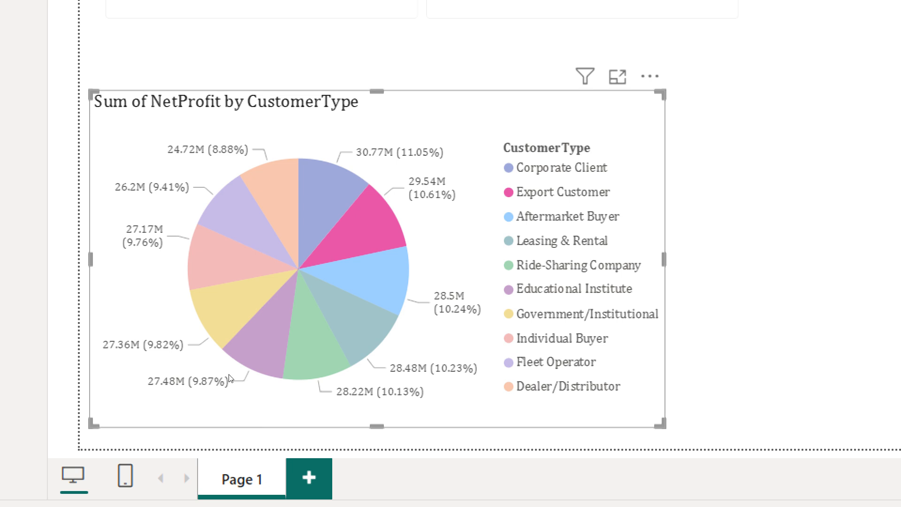
{"action": "left_click", "coordinate": [392, 262]}
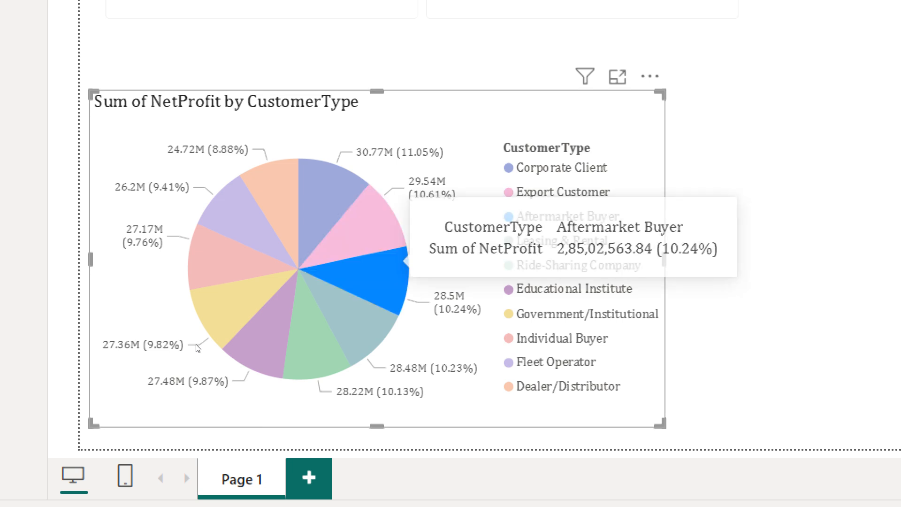
{"action": "left_click", "coordinate": [349, 331]}
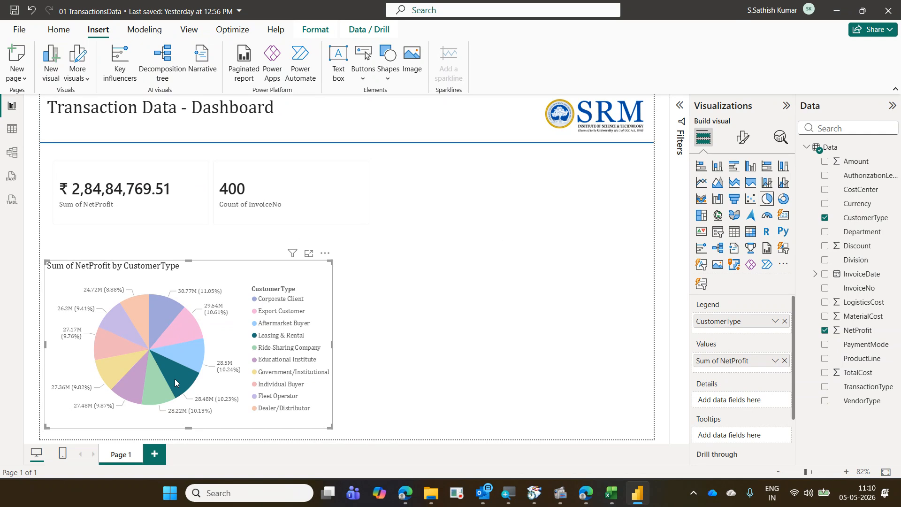
Cross-filter the cards by each pie slice, from Ride-Sharing Company through Aftermarket Buyer.
{"action": "left_click", "coordinate": [155, 386]}
{"action": "left_click", "coordinate": [134, 381]}
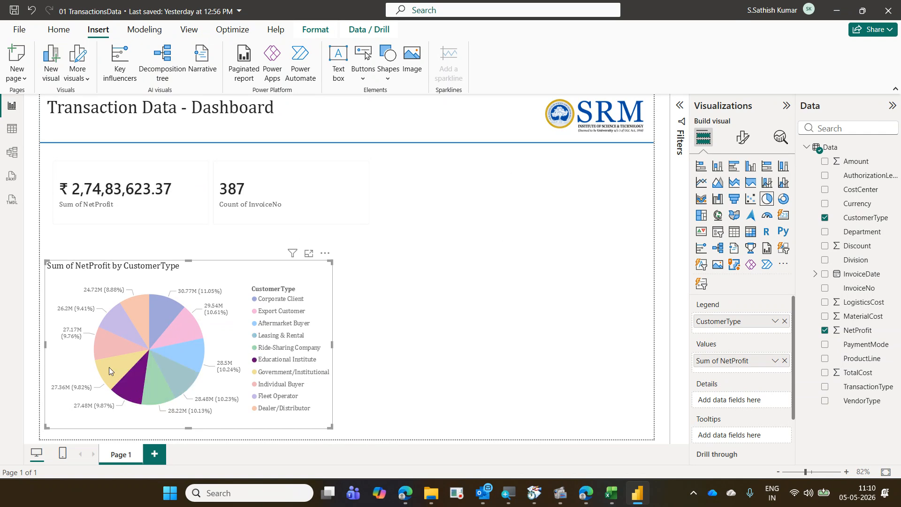
{"action": "left_click", "coordinate": [108, 366]}
{"action": "left_click", "coordinate": [108, 351]}
{"action": "left_click", "coordinate": [119, 328]}
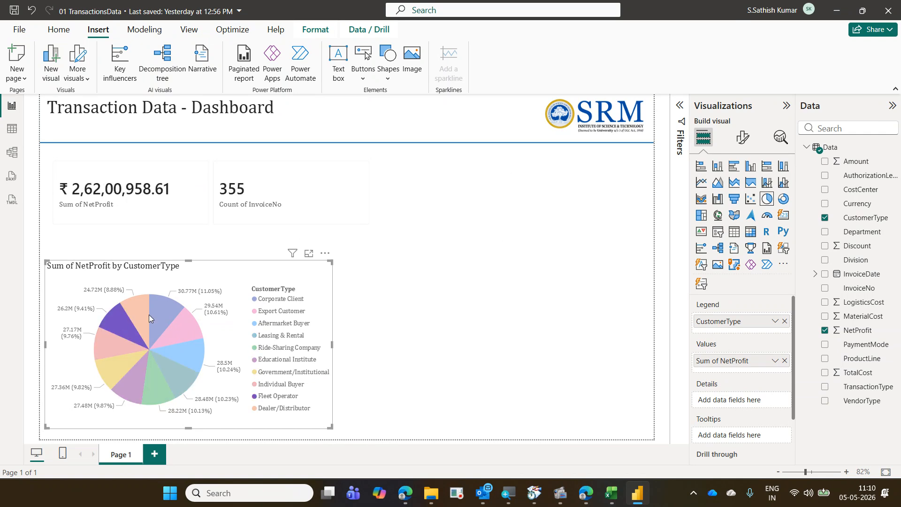
{"action": "left_click", "coordinate": [145, 313]}
{"action": "left_click", "coordinate": [162, 316]}
{"action": "left_click", "coordinate": [179, 336]}
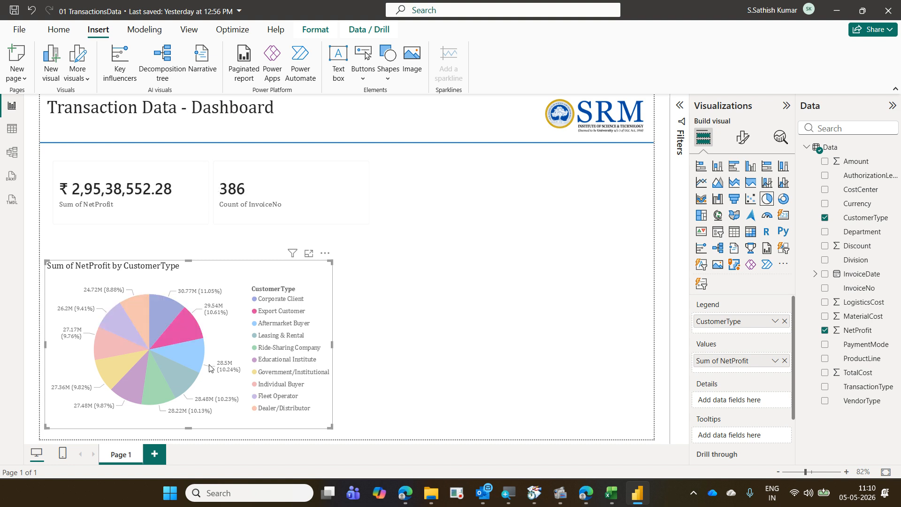
{"action": "left_click", "coordinate": [189, 357]}
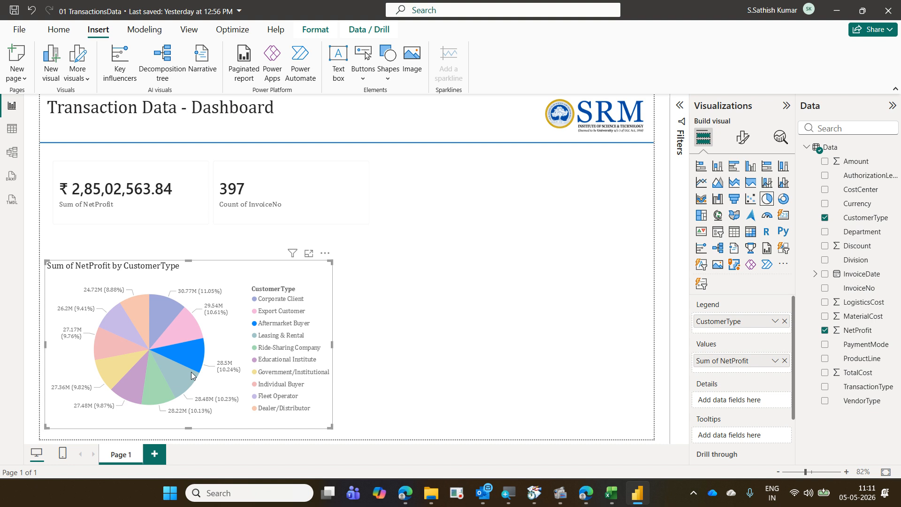
Recheck Export Customer, Leasing & Rental, Corporate Client and other slices, then clear the filter.
{"action": "left_click", "coordinate": [183, 329]}
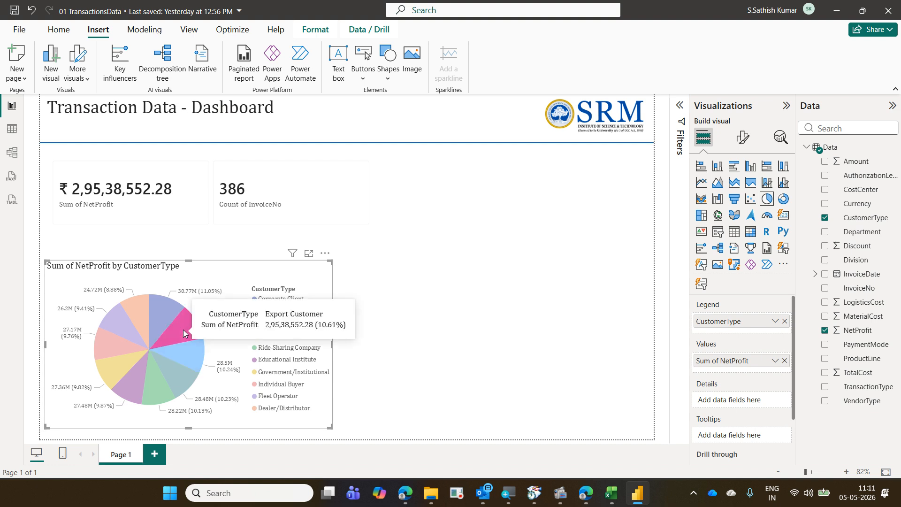
{"action": "left_click", "coordinate": [197, 363]}
{"action": "left_click", "coordinate": [188, 384]}
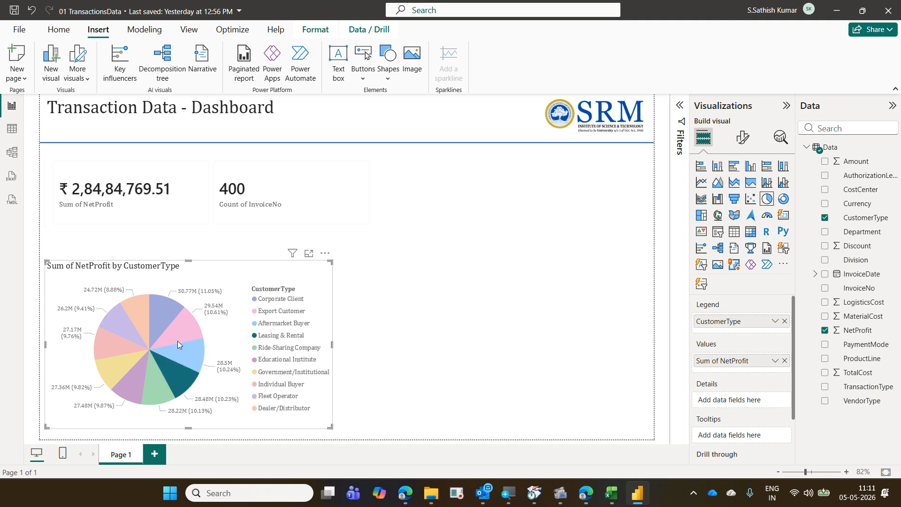
{"action": "left_click", "coordinate": [156, 398]}
{"action": "left_click", "coordinate": [127, 387]}
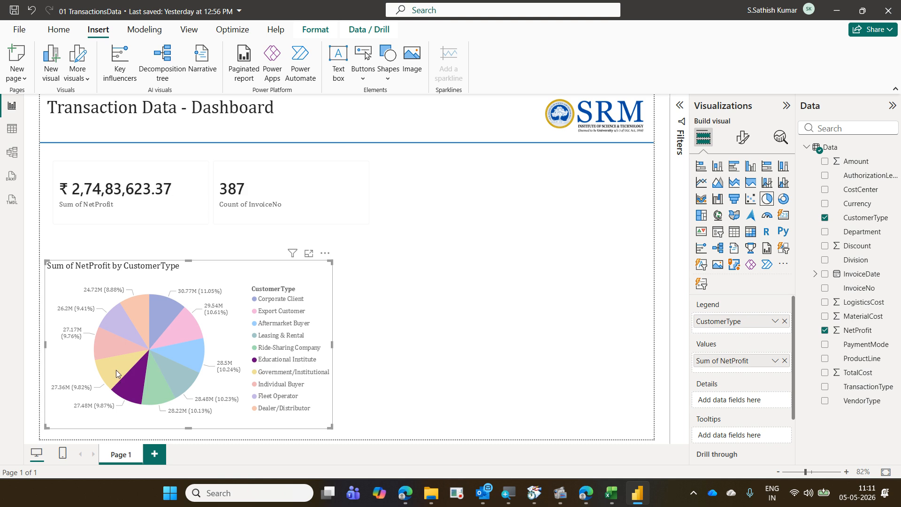
{"action": "left_click", "coordinate": [117, 370]}
{"action": "left_click", "coordinate": [117, 332]}
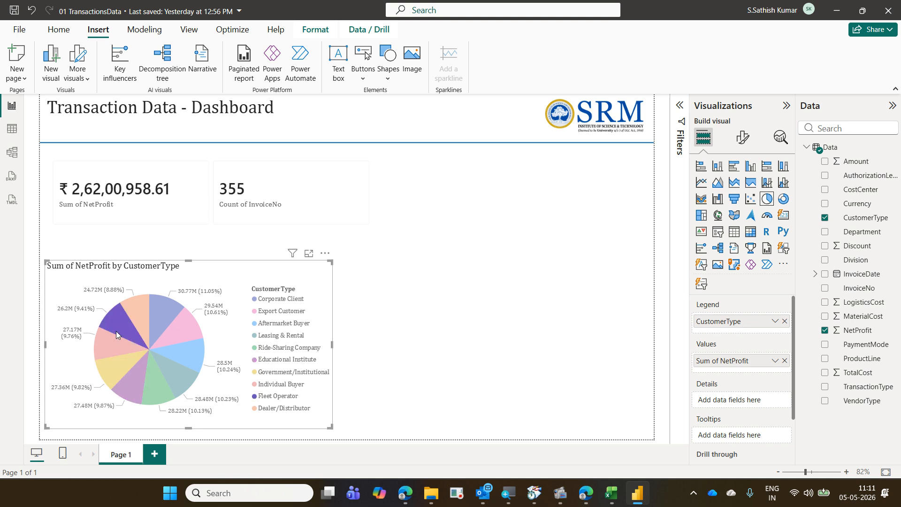
{"action": "left_click", "coordinate": [165, 317]}
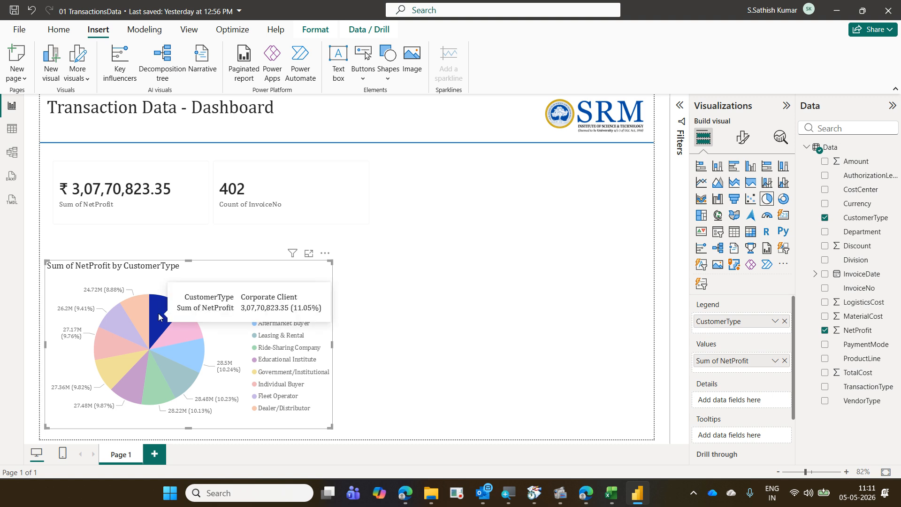
{"action": "left_click", "coordinate": [301, 279]}
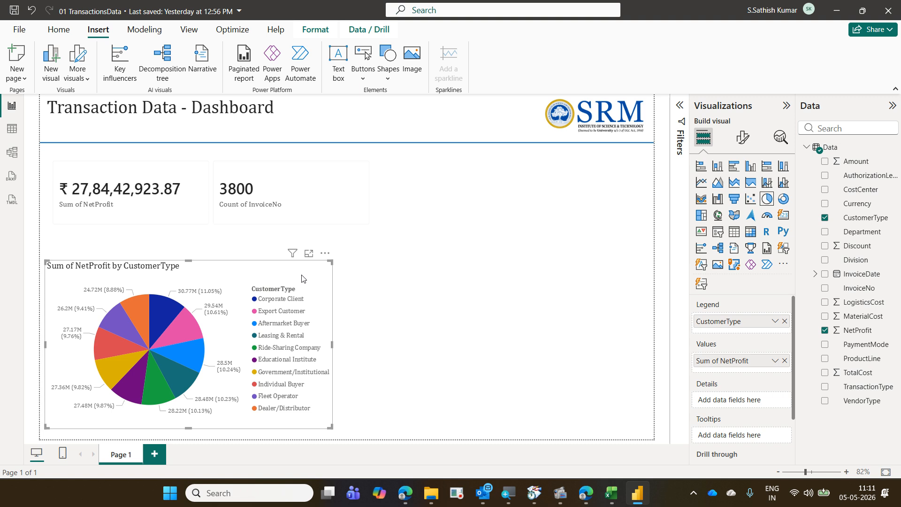
Filter by four more customer types, restore the ₹27,84,42,923.87 and 3800 totals, save, and minimize.
{"action": "left_click", "coordinate": [191, 324]}
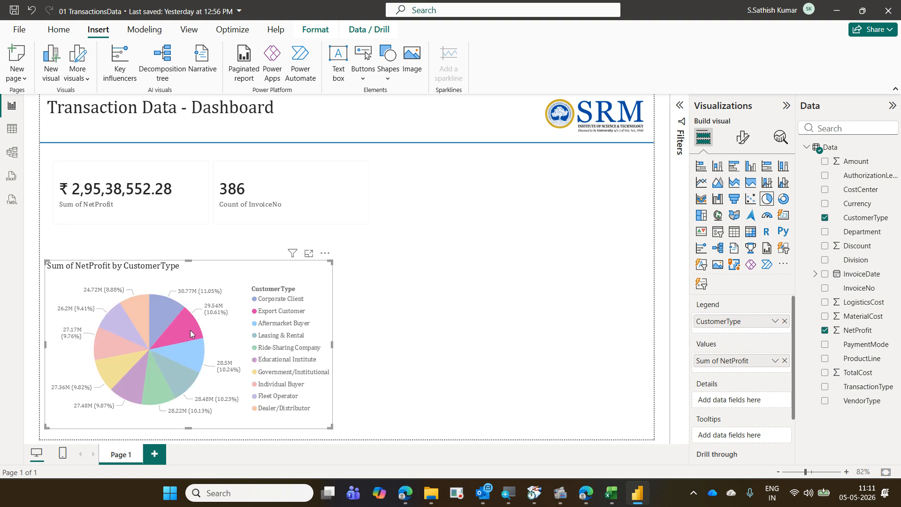
{"action": "left_click", "coordinate": [186, 350]}
{"action": "left_click", "coordinate": [181, 370]}
{"action": "left_click", "coordinate": [164, 393]}
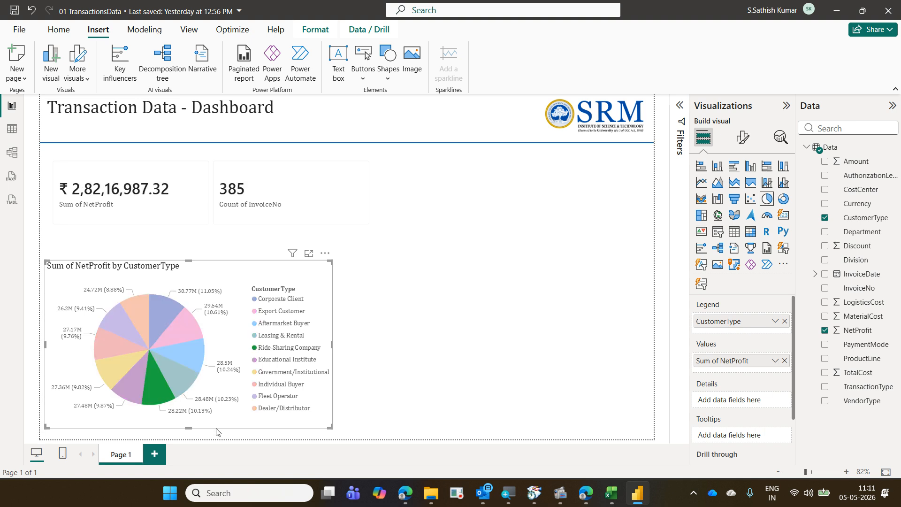
{"action": "left_click", "coordinate": [249, 423]}
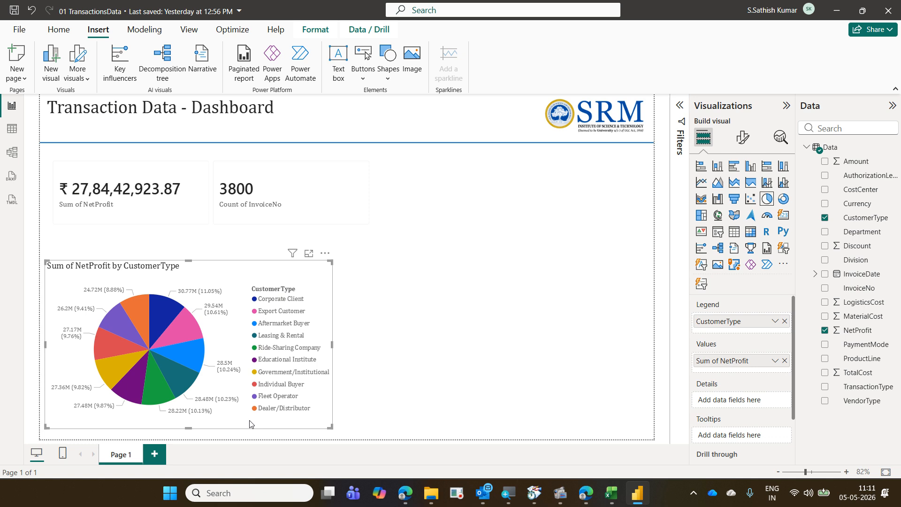
{"action": "key", "text": "ctrl+s"}
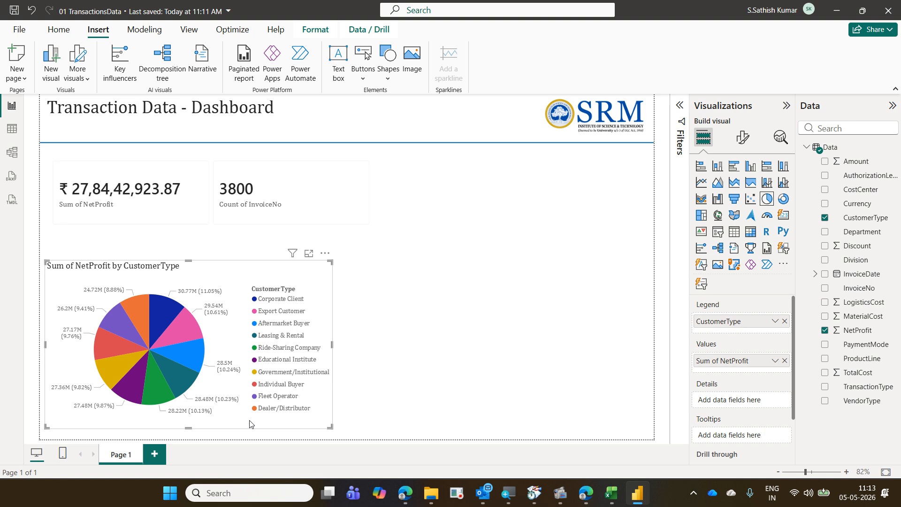
{"action": "left_click", "coordinate": [837, 12]}
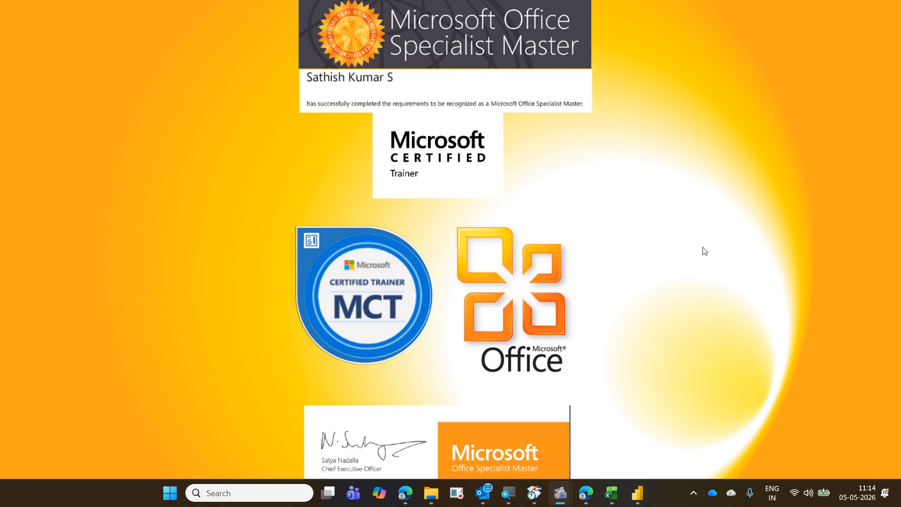
{"action": "left_click", "coordinate": [513, 455]}
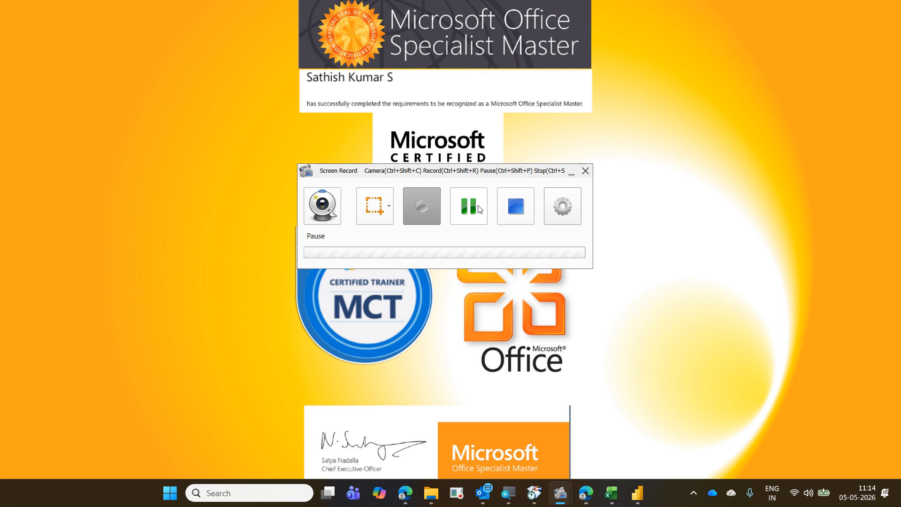
{"action": "left_click", "coordinate": [480, 208]}
{"action": "left_click", "coordinate": [425, 211]}
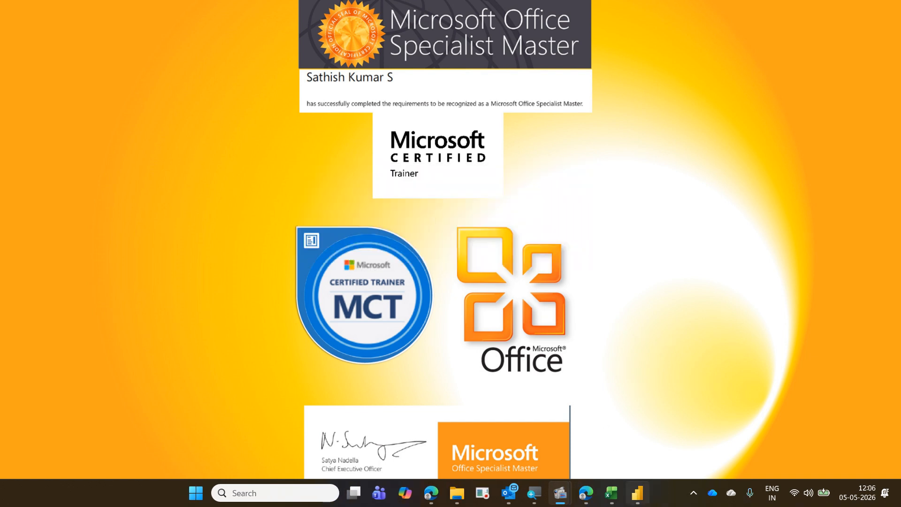
{"action": "left_click", "coordinate": [637, 492]}
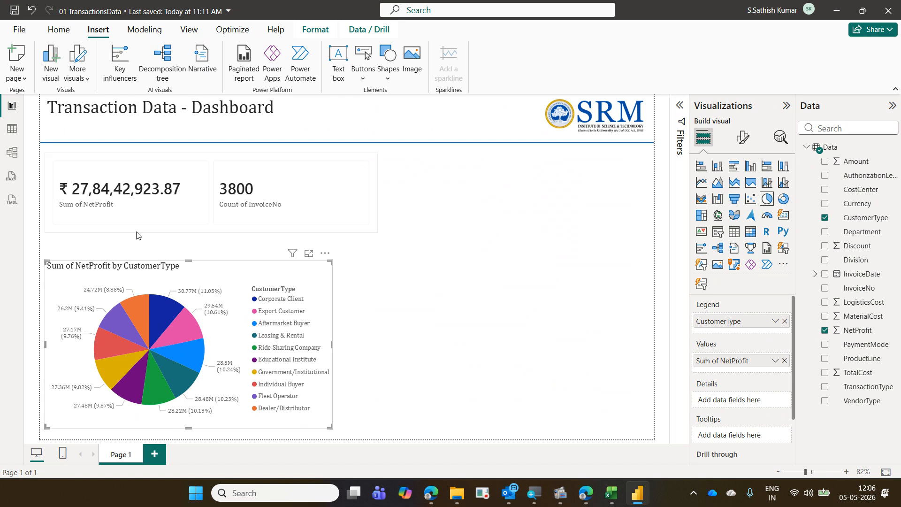
{"action": "left_click", "coordinate": [159, 221]}
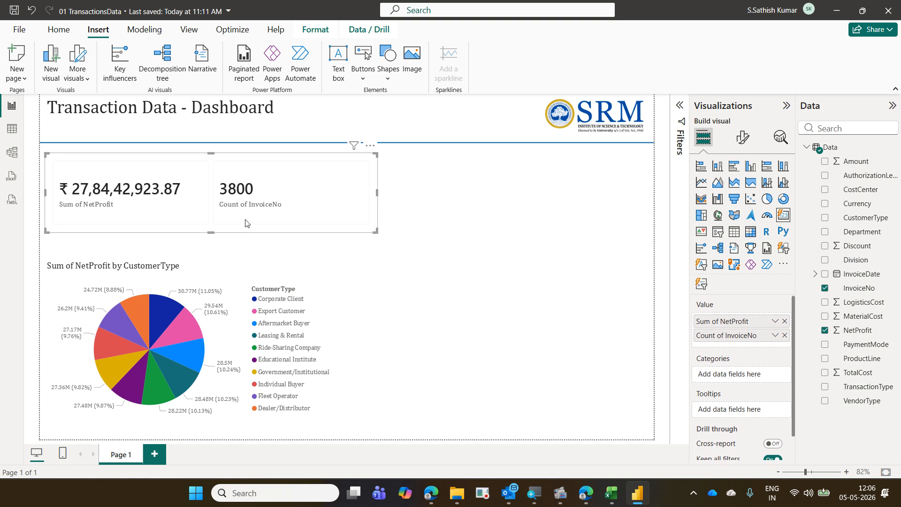
{"action": "left_click", "coordinate": [275, 270]}
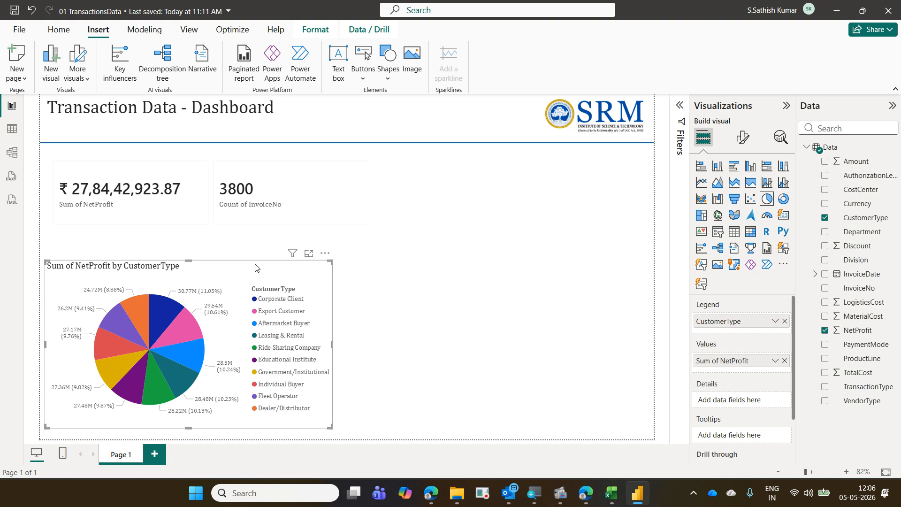
{"action": "left_click", "coordinate": [187, 322]}
{"action": "left_click", "coordinate": [189, 350]}
{"action": "left_click", "coordinate": [172, 373]}
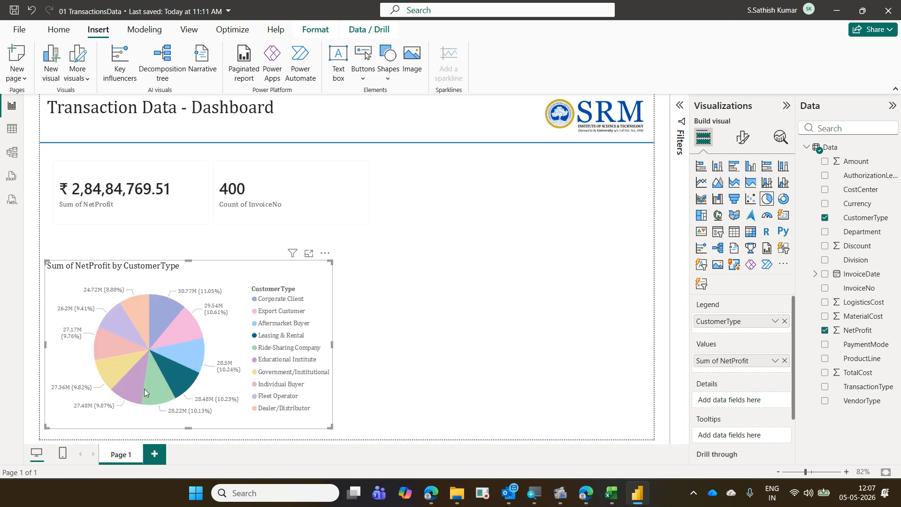
{"action": "left_click", "coordinate": [145, 388]}
{"action": "left_click", "coordinate": [125, 379]}
{"action": "left_click", "coordinate": [120, 356]}
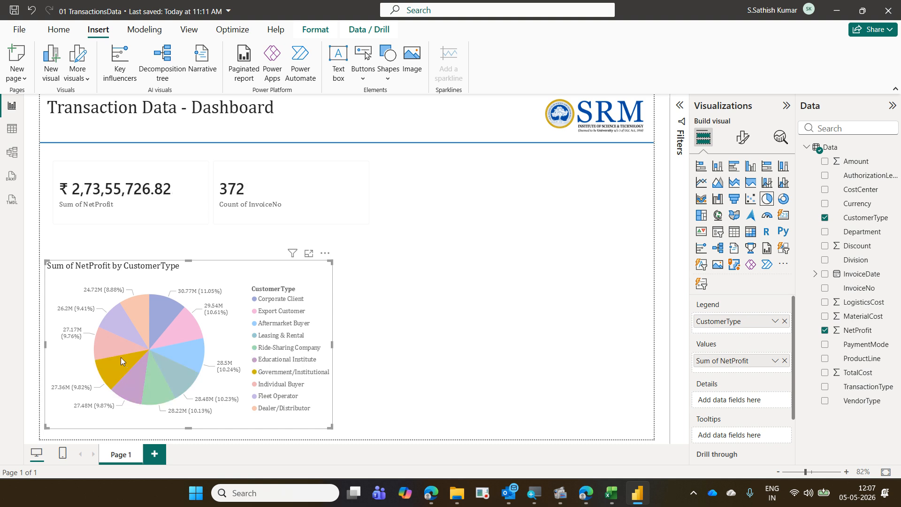
{"action": "left_click", "coordinate": [123, 343]}
{"action": "left_click", "coordinate": [131, 326]}
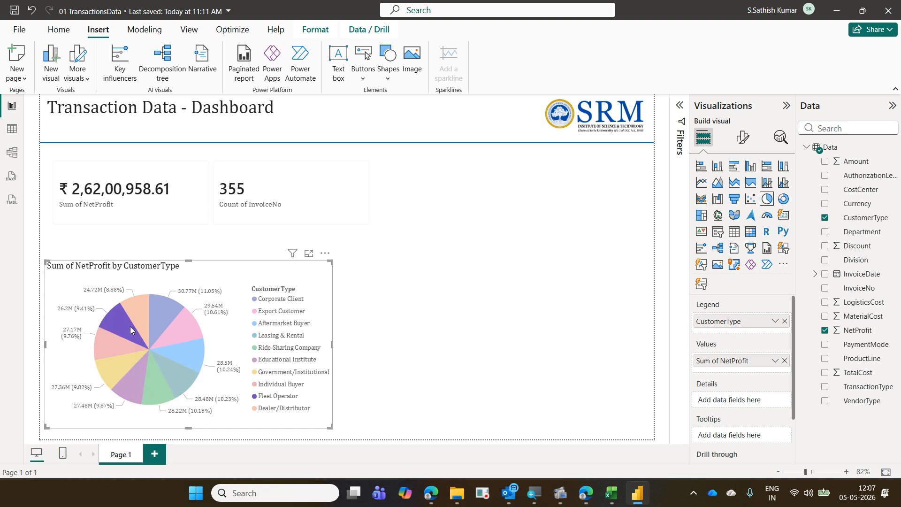
{"action": "left_click", "coordinate": [139, 317]}
{"action": "left_click", "coordinate": [162, 313]}
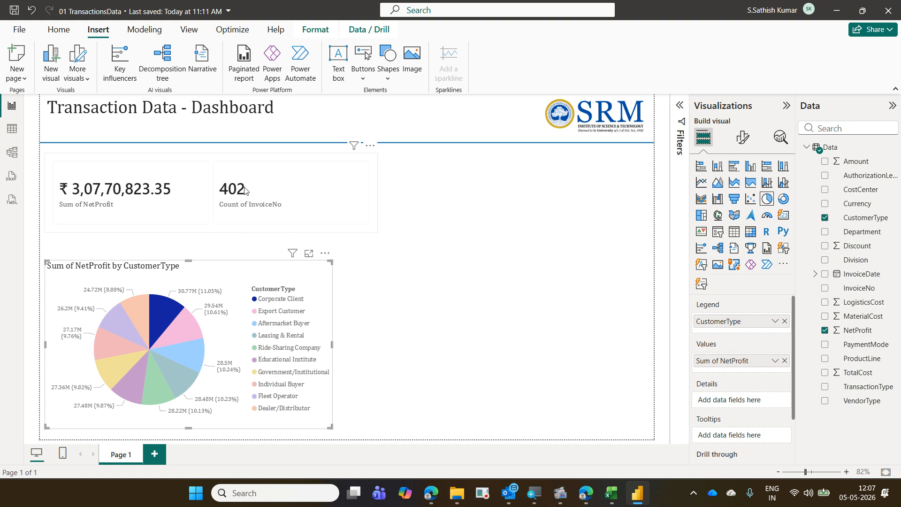
{"action": "left_click", "coordinate": [233, 340]}
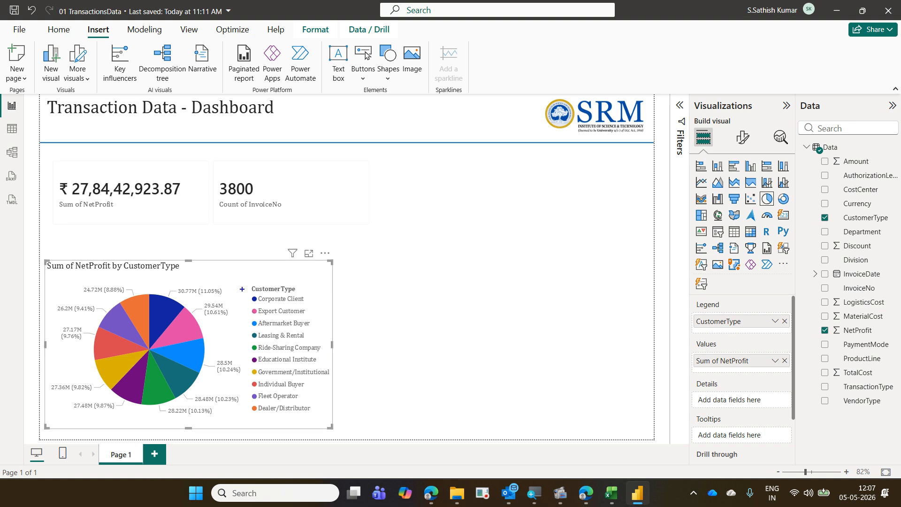
{"action": "left_click_drag", "start_coordinate": [242, 288], "coordinate": [322, 415]}
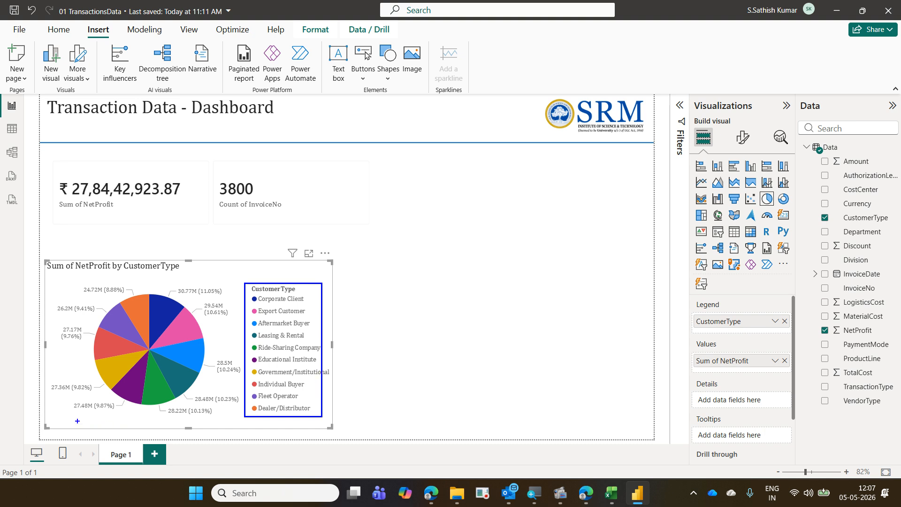
{"action": "left_click_drag", "start_coordinate": [54, 414], "coordinate": [319, 428]}
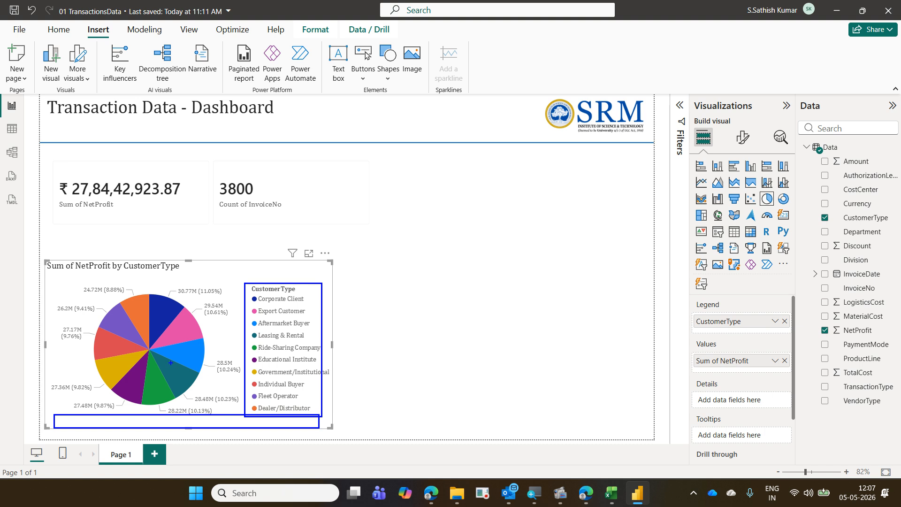
{"action": "left_click_drag", "start_coordinate": [172, 285], "coordinate": [202, 298]}
{"action": "key", "text": "Escape"}
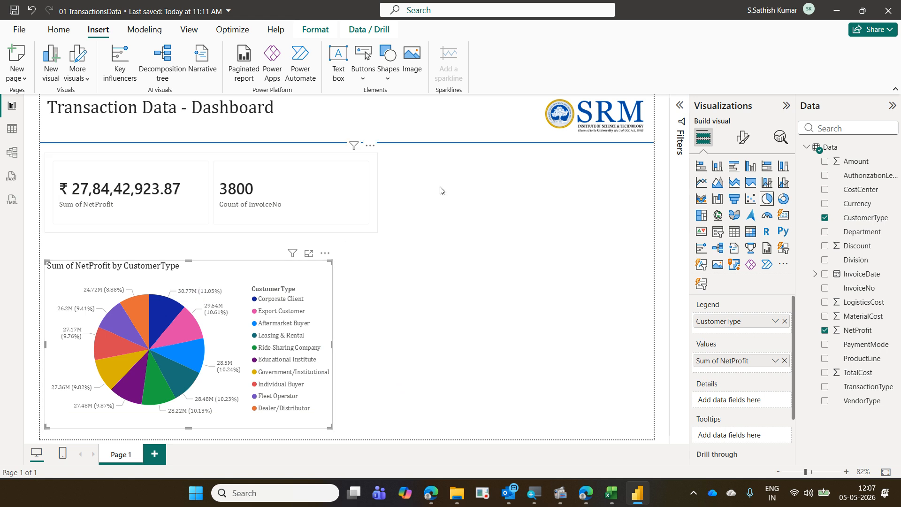
Set the pie chart's legend position to Bottom center.
{"action": "left_click", "coordinate": [741, 137]}
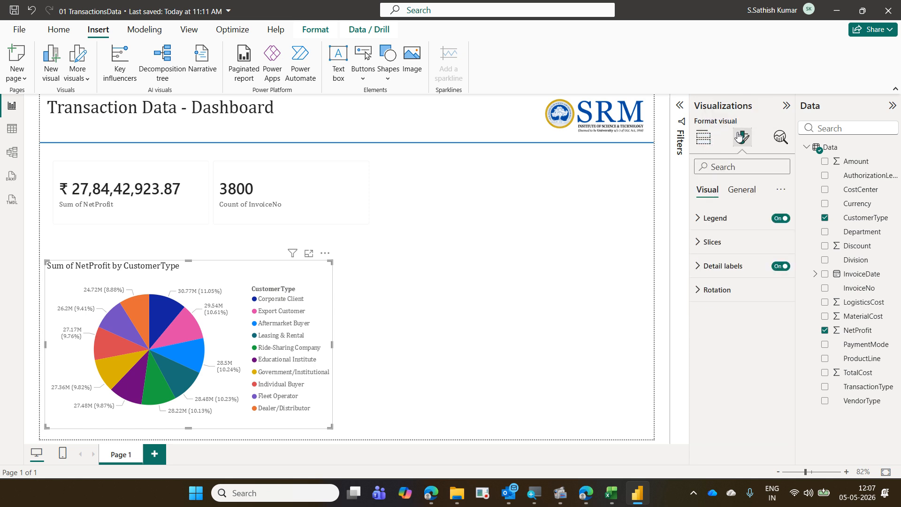
{"action": "left_click", "coordinate": [724, 219]}
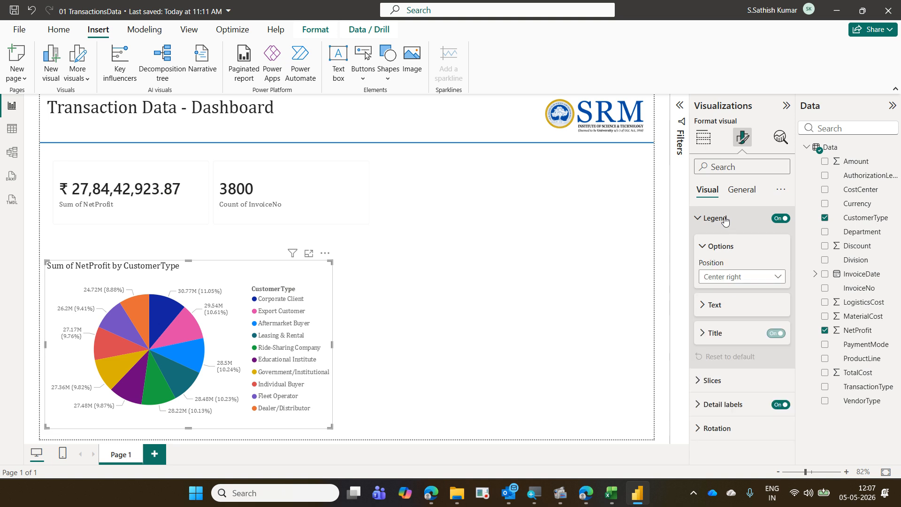
{"action": "left_click", "coordinate": [730, 279]}
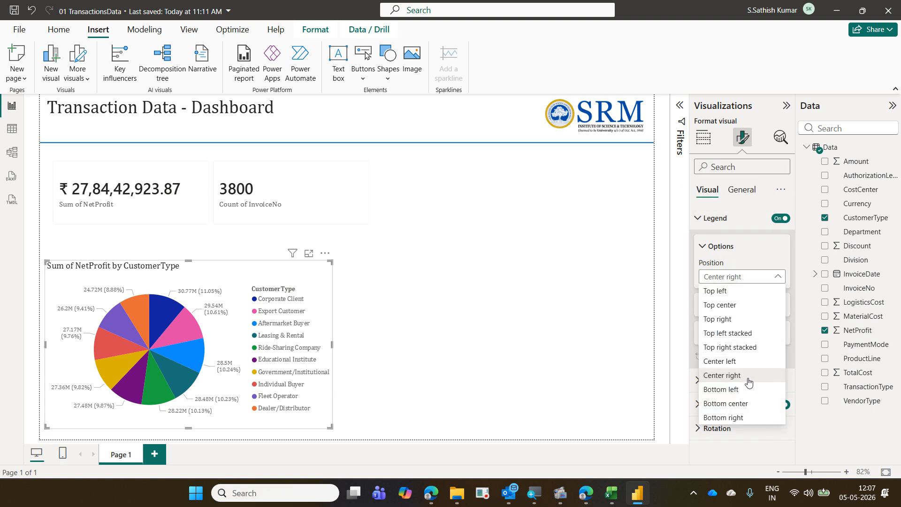
{"action": "left_click", "coordinate": [755, 407]}
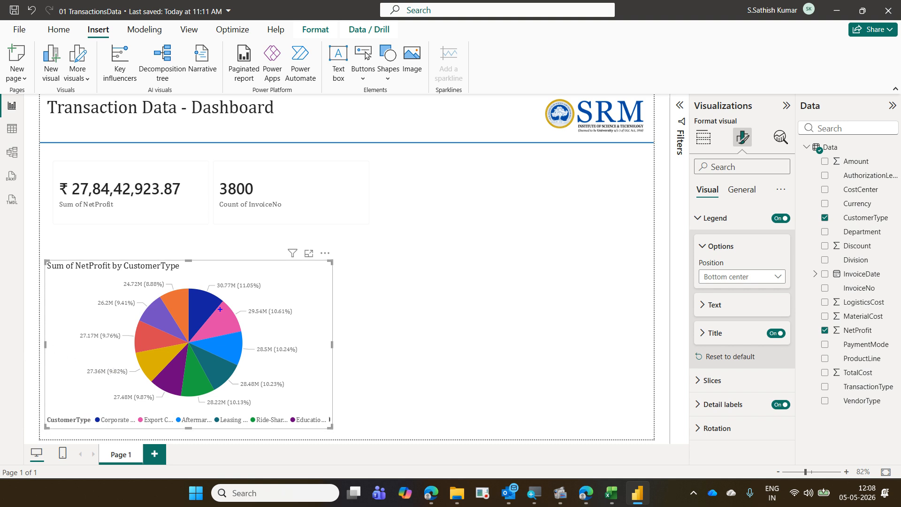
Highlight the 30.77M (11.05%) label and the ₹27,84,42,923.87 profit card, then collapse Legend.
{"action": "mouse_move", "coordinate": [213, 279]}
{"action": "left_mouse_down"}
{"action": "mouse_move", "coordinate": [266, 294]}
{"action": "mouse_move", "coordinate": [225, 298]}
{"action": "mouse_move", "coordinate": [248, 286]}
{"action": "mouse_move", "coordinate": [202, 279]}
{"action": "mouse_move", "coordinate": [220, 297]}
{"action": "left_mouse_up"}
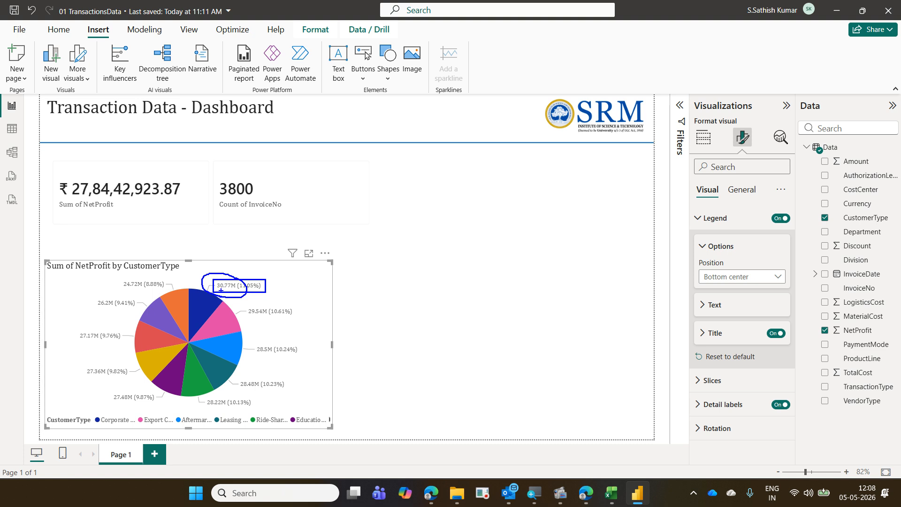
{"action": "mouse_move", "coordinate": [69, 218]}
{"action": "left_mouse_down"}
{"action": "mouse_move", "coordinate": [118, 228]}
{"action": "mouse_move", "coordinate": [210, 195]}
{"action": "mouse_move", "coordinate": [152, 154]}
{"action": "mouse_move", "coordinate": [50, 163]}
{"action": "mouse_move", "coordinate": [46, 209]}
{"action": "mouse_move", "coordinate": [72, 226]}
{"action": "left_mouse_up"}
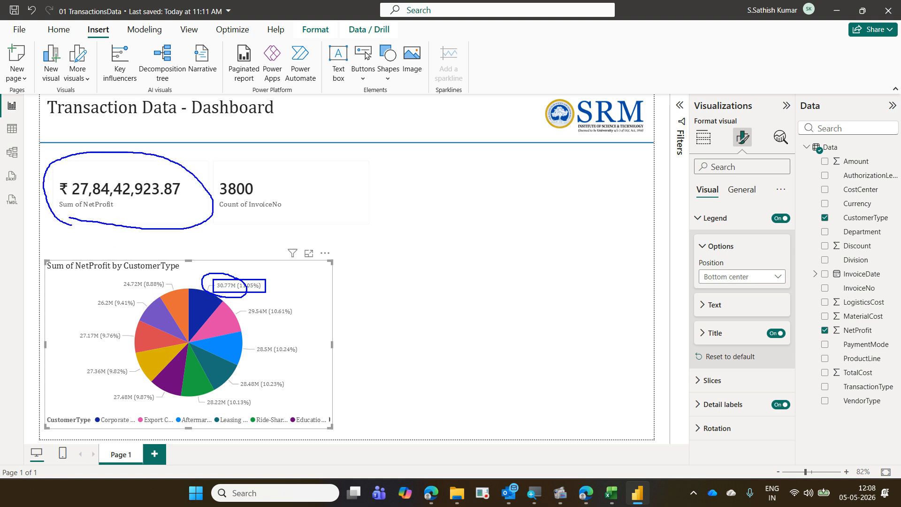
{"action": "left_click_drag", "start_coordinate": [136, 175], "coordinate": [169, 143]}
{"action": "mouse_move", "coordinate": [65, 209]}
{"action": "left_mouse_down"}
{"action": "mouse_move", "coordinate": [171, 201]}
{"action": "mouse_move", "coordinate": [190, 180]}
{"action": "mouse_move", "coordinate": [61, 167]}
{"action": "mouse_move", "coordinate": [57, 212]}
{"action": "left_mouse_up"}
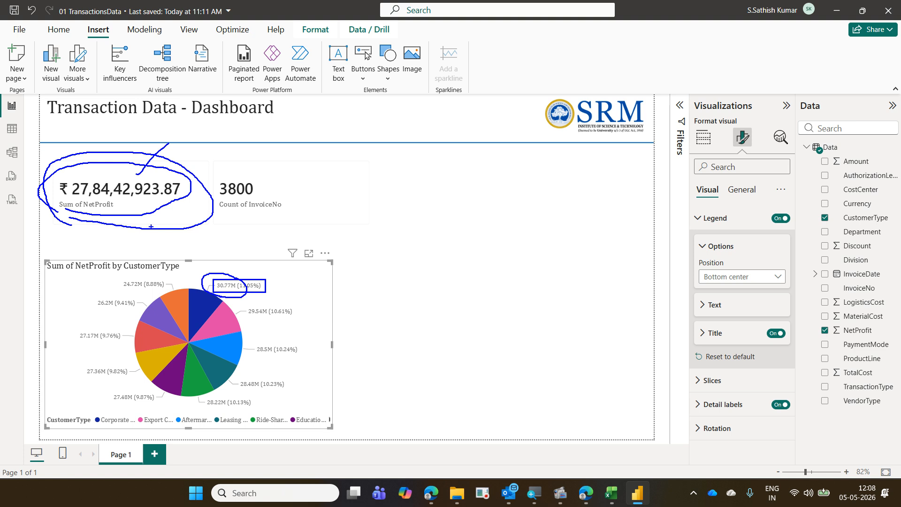
{"action": "key", "text": "Escape"}
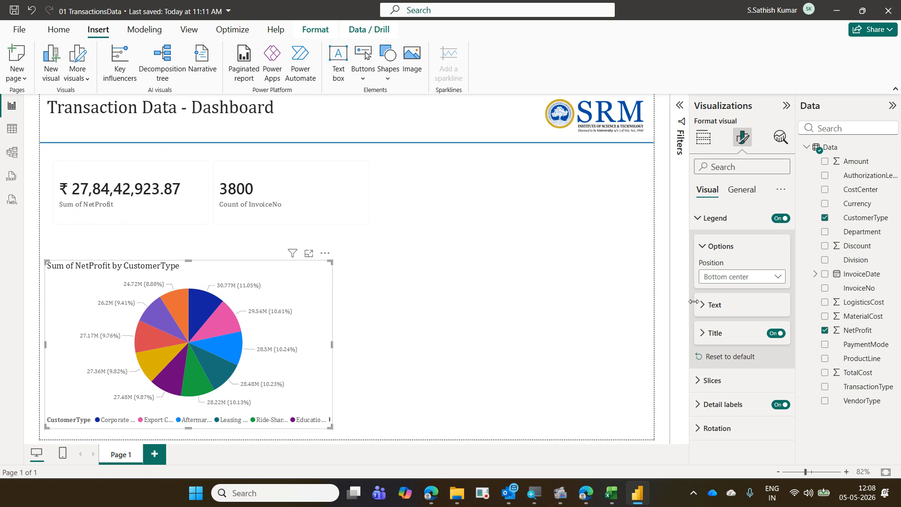
{"action": "left_click", "coordinate": [717, 219]}
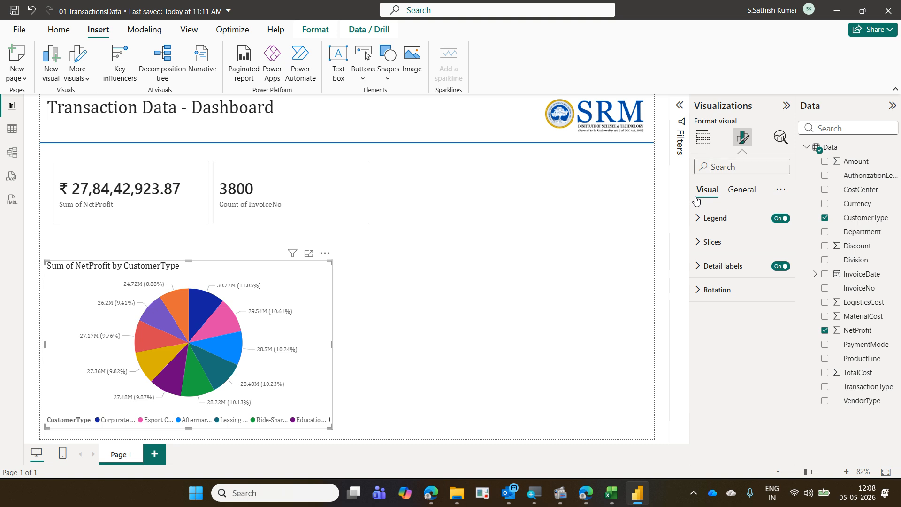
Change the detail labels' display units from Auto to None, showing full values like 28502563.84.
{"action": "left_click", "coordinate": [718, 166]}
{"action": "type", "text": "dis"}
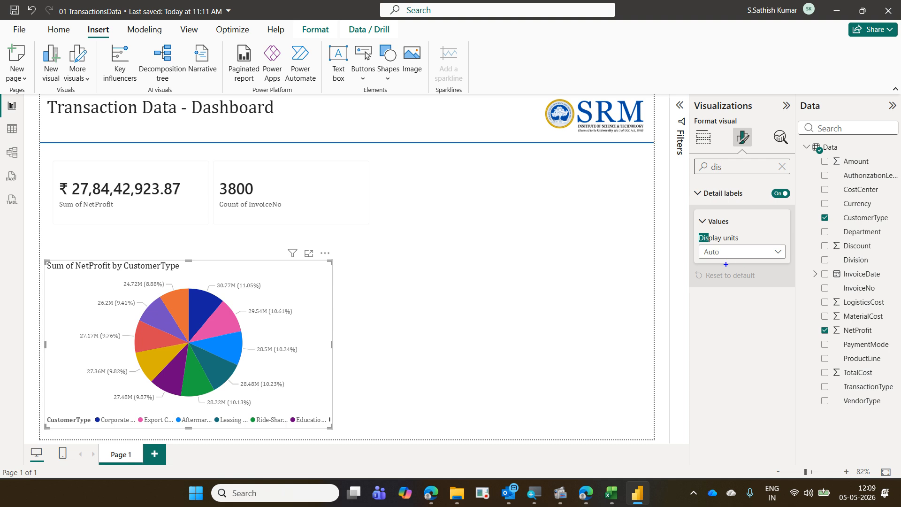
{"action": "mouse_move", "coordinate": [696, 229]}
{"action": "left_mouse_down"}
{"action": "mouse_move", "coordinate": [719, 254]}
{"action": "mouse_move", "coordinate": [792, 266]}
{"action": "left_mouse_up"}
{"action": "mouse_move", "coordinate": [711, 274]}
{"action": "left_mouse_down"}
{"action": "mouse_move", "coordinate": [736, 242]}
{"action": "mouse_move", "coordinate": [678, 266]}
{"action": "mouse_move", "coordinate": [735, 270]}
{"action": "left_mouse_up"}
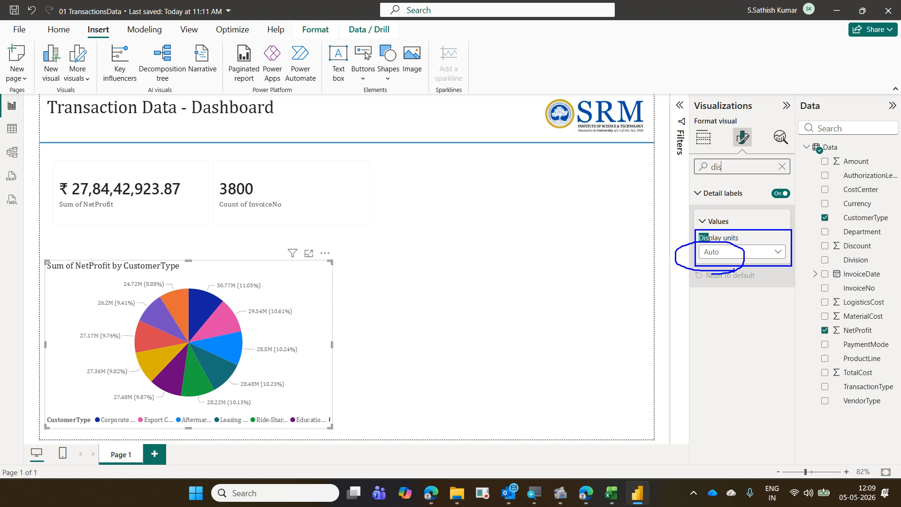
{"action": "left_click", "coordinate": [761, 256]}
{"action": "left_click", "coordinate": [757, 280]}
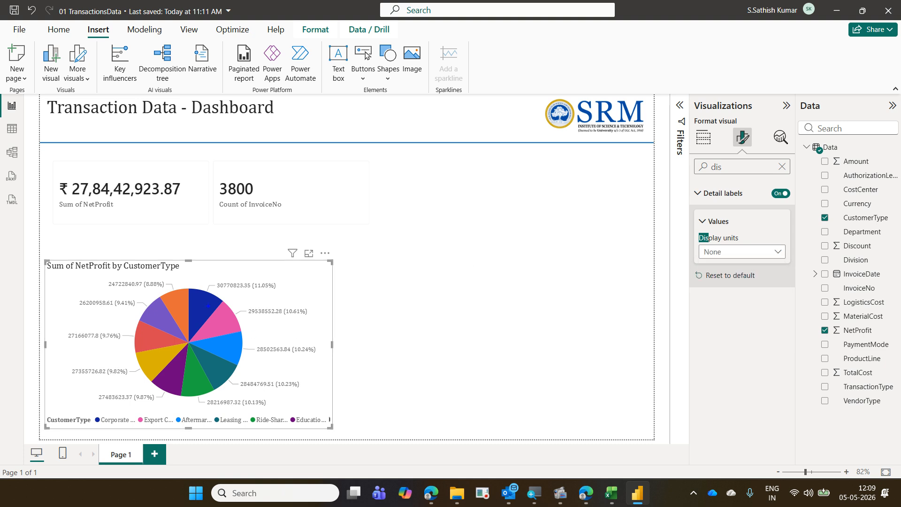
{"action": "mouse_move", "coordinate": [216, 281]}
{"action": "left_mouse_down"}
{"action": "mouse_move", "coordinate": [254, 290]}
{"action": "mouse_move", "coordinate": [256, 310]}
{"action": "mouse_move", "coordinate": [292, 322]}
{"action": "left_mouse_up"}
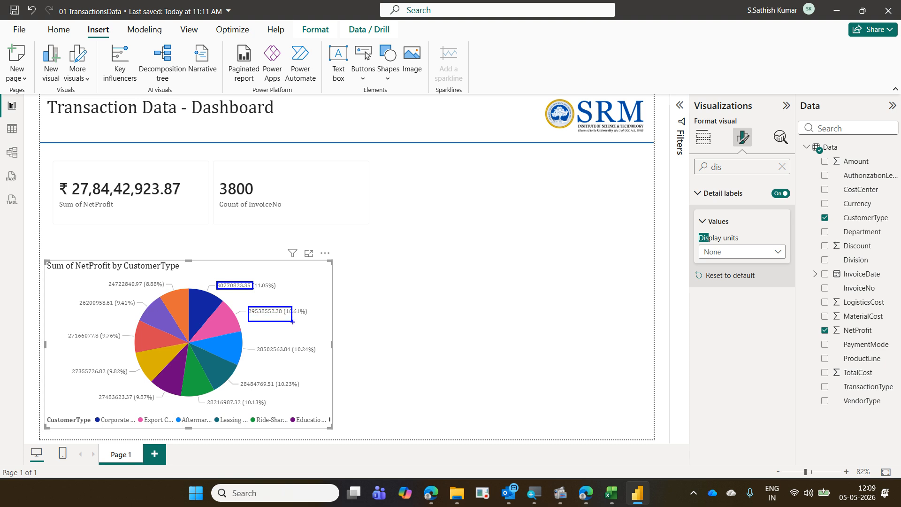
{"action": "left_click_drag", "start_coordinate": [247, 343], "coordinate": [294, 356]}
{"action": "left_click_drag", "start_coordinate": [230, 382], "coordinate": [297, 395]}
{"action": "key", "text": "Escape"}
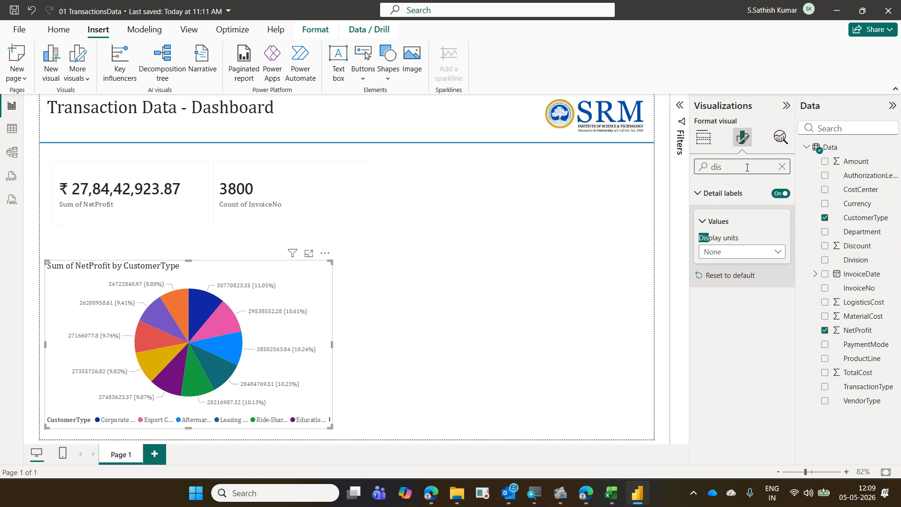
Search 'dis' again to confirm display units stay at None, then clear the search.
{"action": "left_click_drag", "start_coordinate": [747, 168], "coordinate": [675, 163]}
{"action": "key", "text": "BackSpace"}
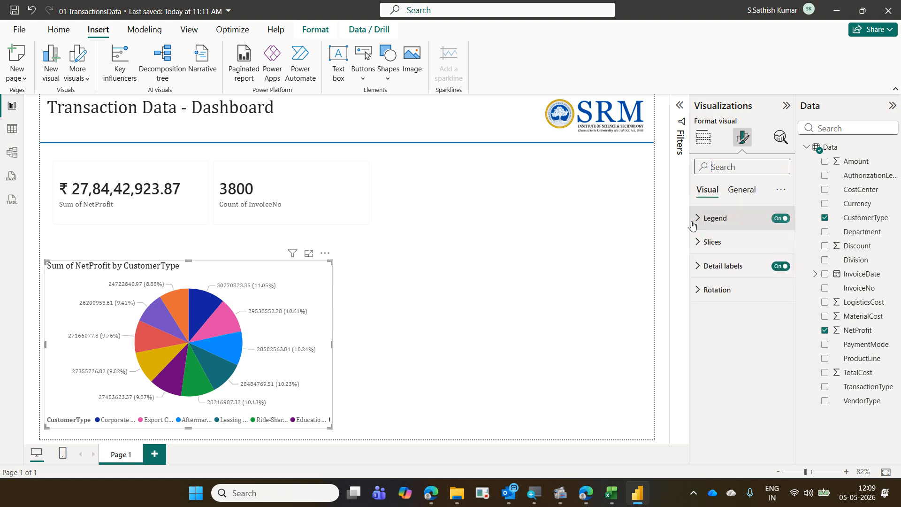
{"action": "type", "text": "dis"}
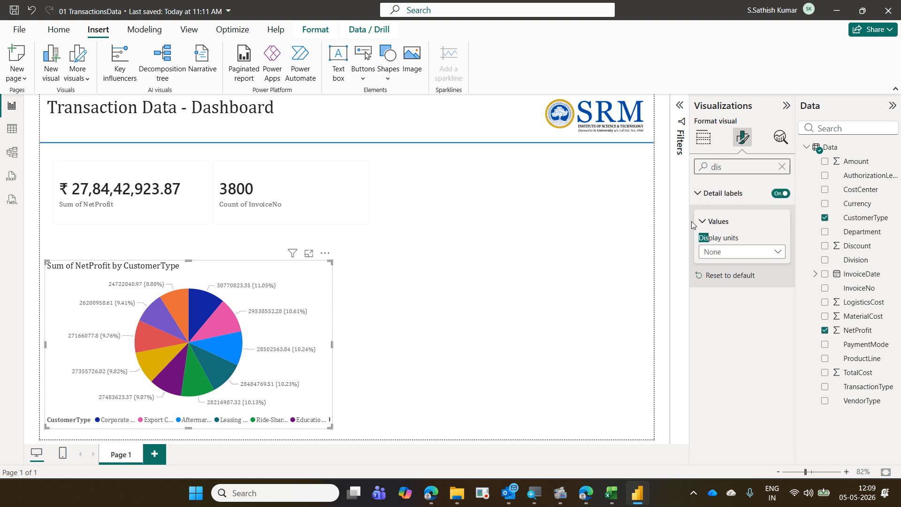
{"action": "left_click", "coordinate": [750, 252]}
{"action": "left_click", "coordinate": [753, 281]}
{"action": "left_click", "coordinate": [781, 167]}
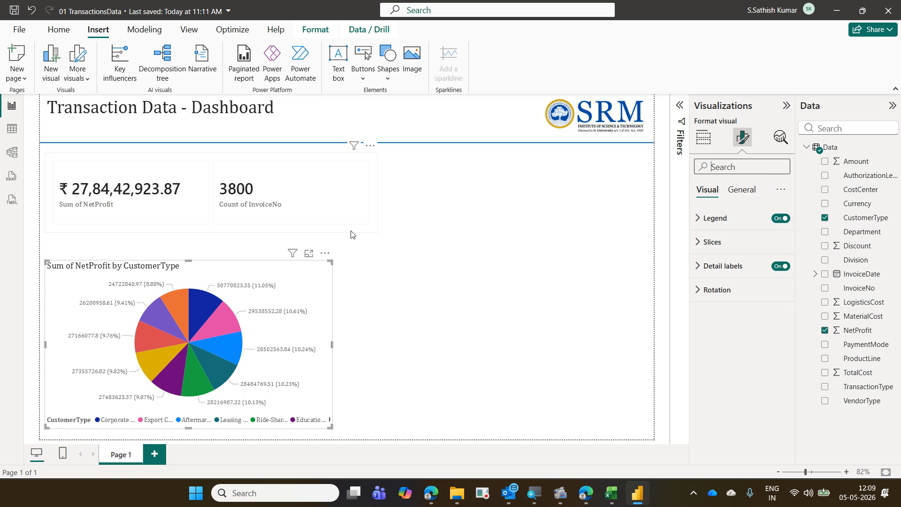
{"action": "left_click", "coordinate": [59, 29]}
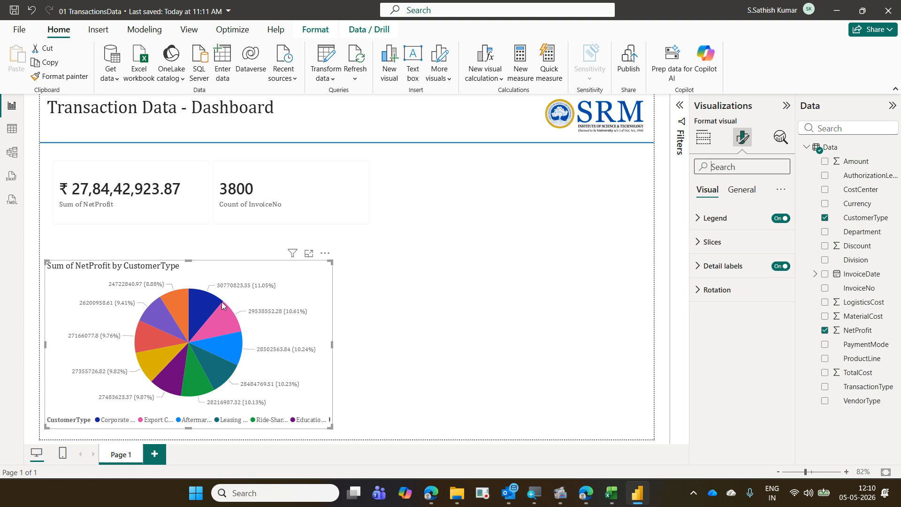
{"action": "mouse_move", "coordinate": [205, 306]}
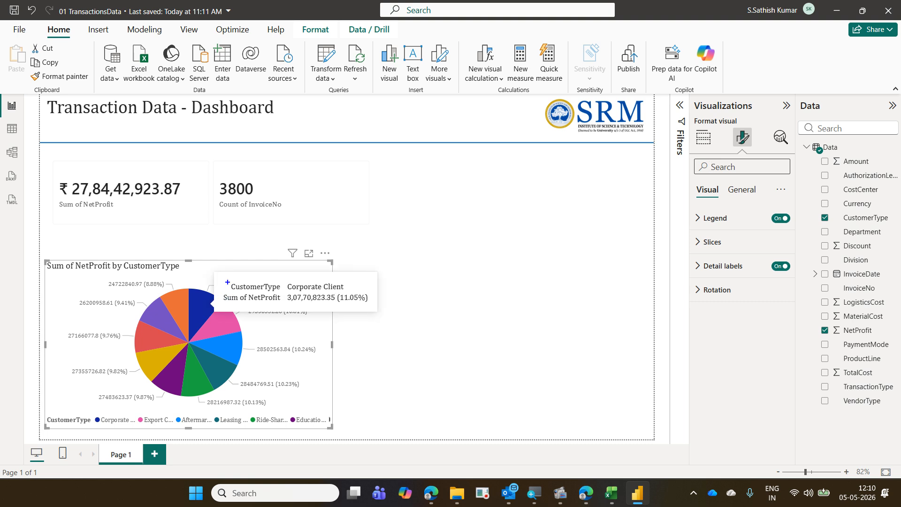
{"action": "left_click_drag", "start_coordinate": [227, 282], "coordinate": [357, 292]}
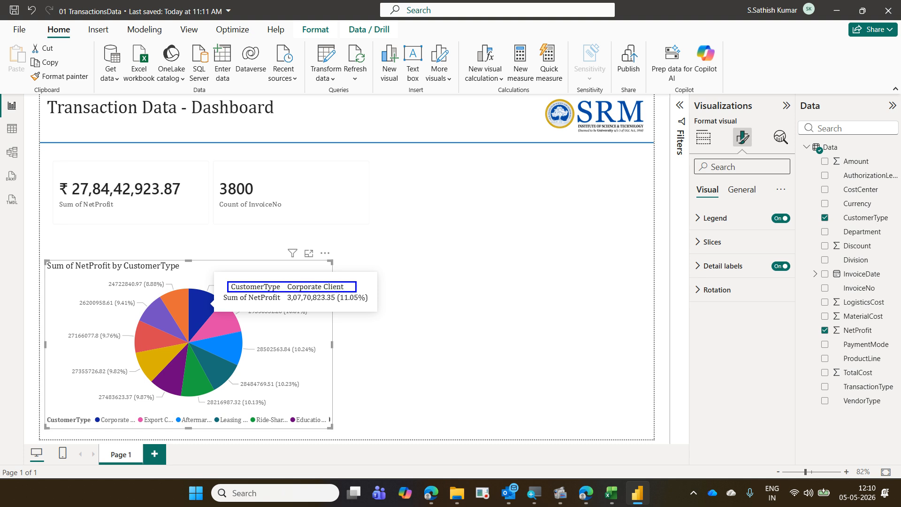
{"action": "mouse_move", "coordinate": [223, 291]}
{"action": "left_mouse_down"}
{"action": "mouse_move", "coordinate": [241, 301]}
{"action": "mouse_move", "coordinate": [375, 302]}
{"action": "left_mouse_up"}
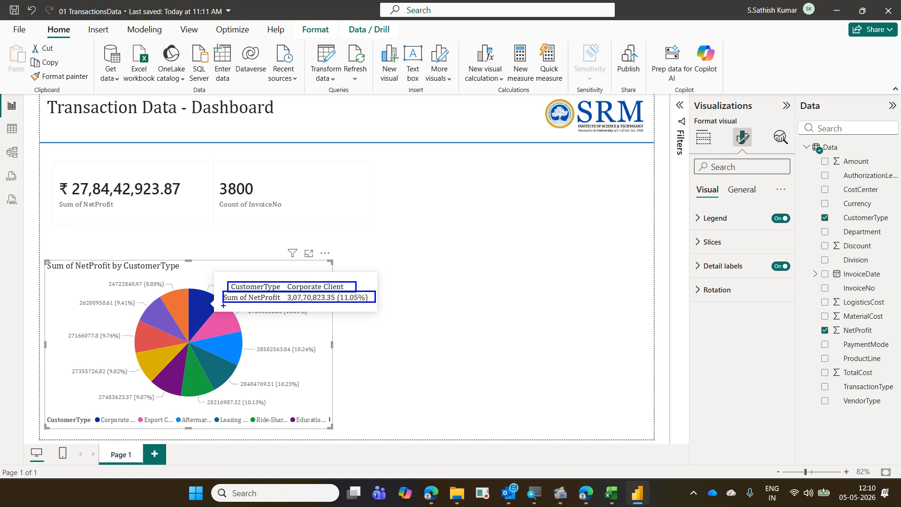
{"action": "left_click_drag", "start_coordinate": [224, 304], "coordinate": [376, 320]}
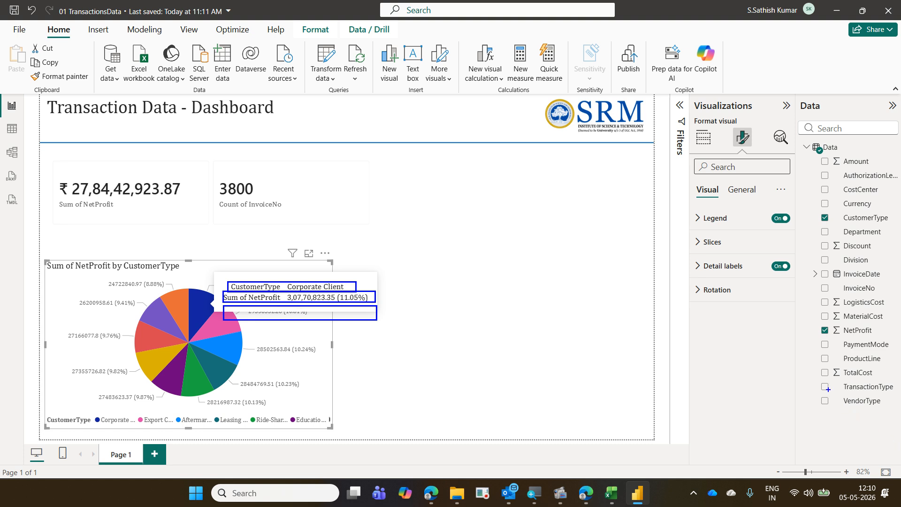
{"action": "left_click_drag", "start_coordinate": [811, 364], "coordinate": [877, 384]}
{"action": "left_click_drag", "start_coordinate": [818, 308], "coordinate": [888, 330]}
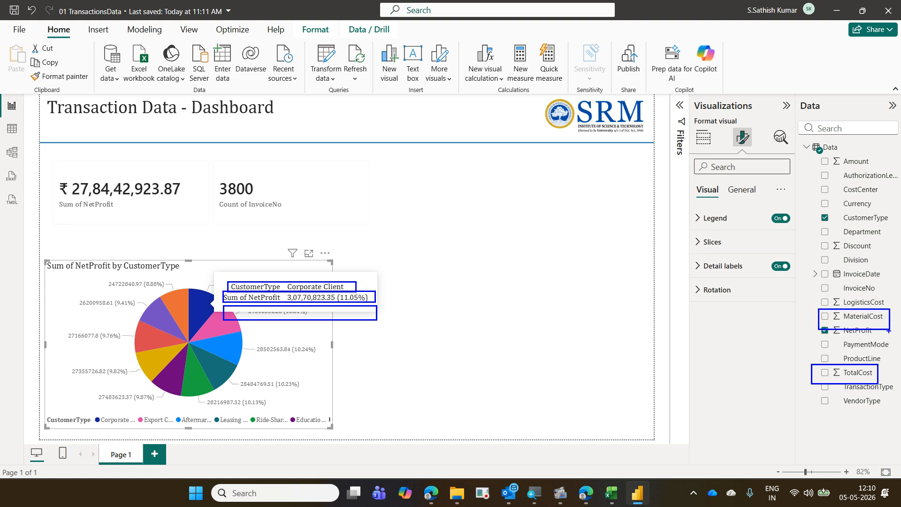
{"action": "left_click_drag", "start_coordinate": [815, 296], "coordinate": [894, 311]}
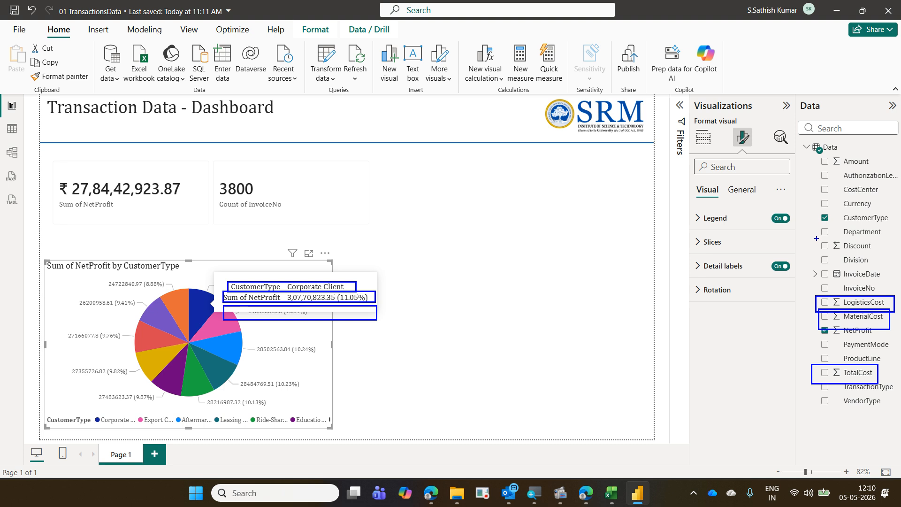
{"action": "left_click_drag", "start_coordinate": [816, 239], "coordinate": [878, 256]}
{"action": "left_click_drag", "start_coordinate": [814, 152], "coordinate": [895, 177]}
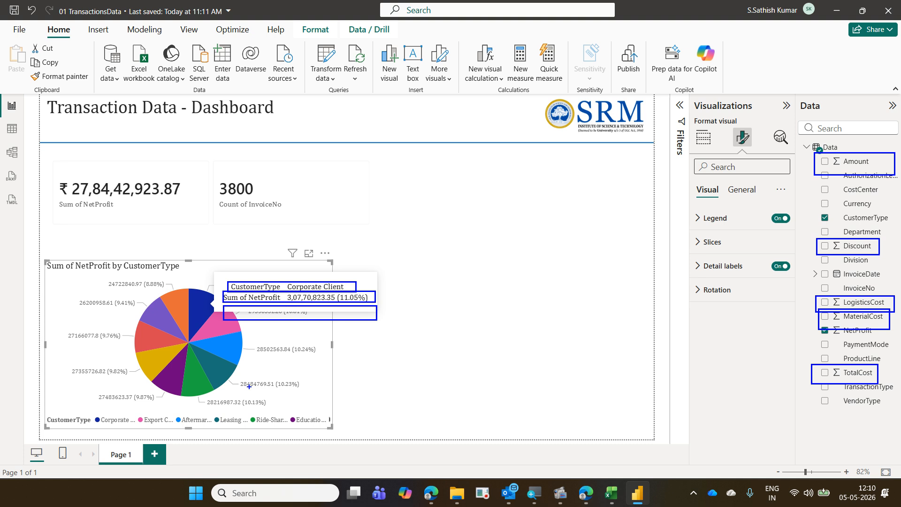
{"action": "key", "text": "Escape"}
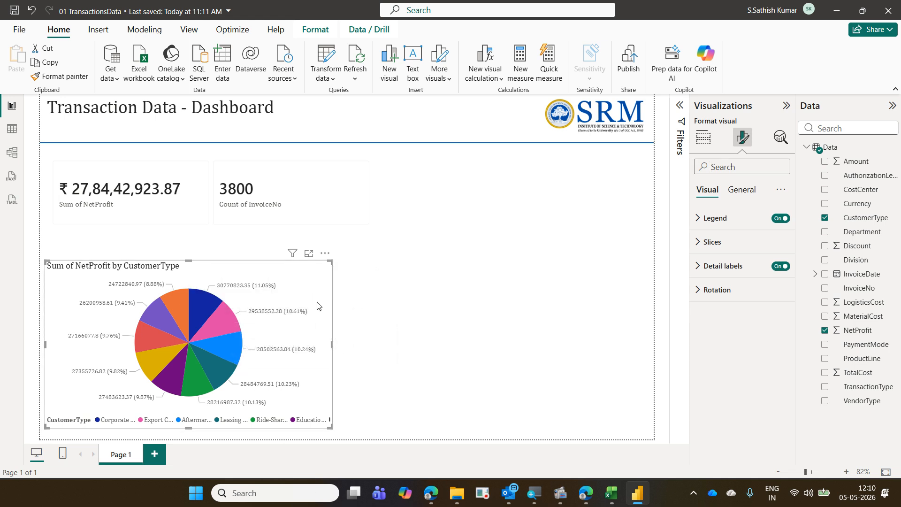
Put TotalCost in the pie chart's Tooltips well so slices show Sum of TotalCost.
{"action": "left_click", "coordinate": [703, 145]}
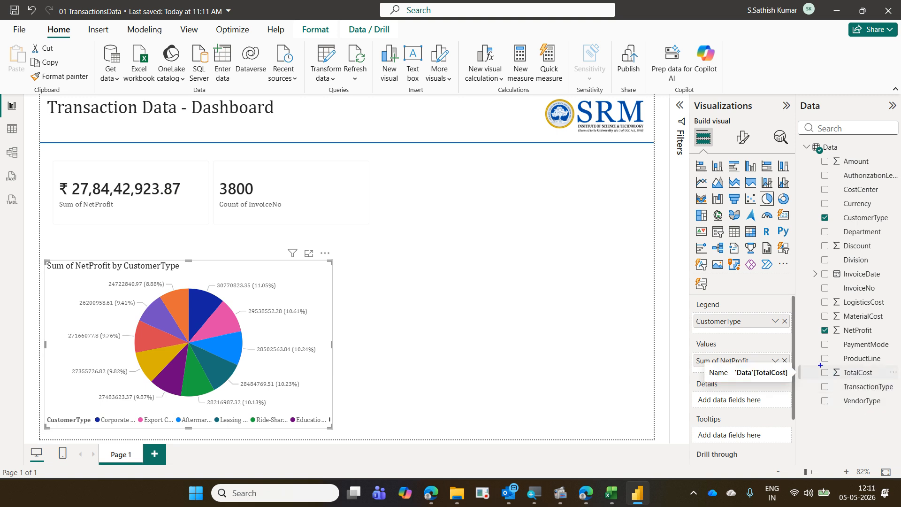
{"action": "left_click_drag", "start_coordinate": [813, 362], "coordinate": [889, 380]}
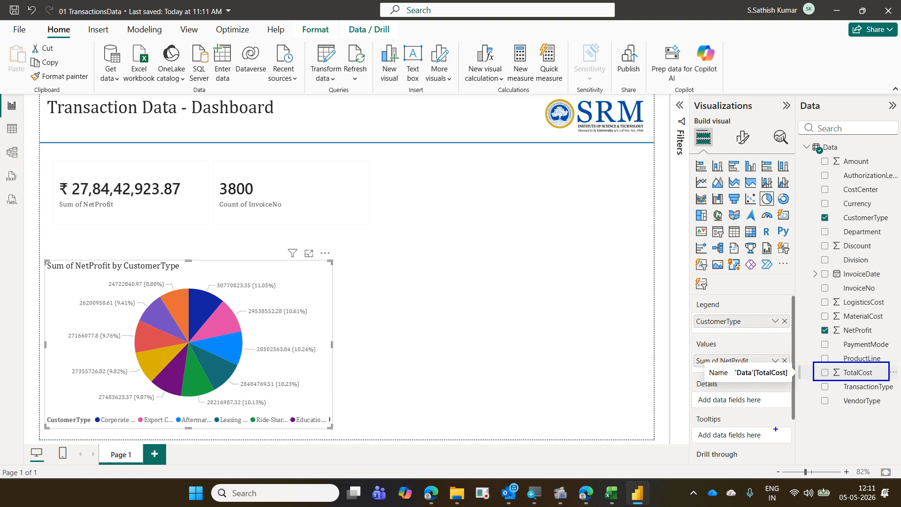
{"action": "left_click_drag", "start_coordinate": [764, 428], "coordinate": [814, 381]}
{"action": "key", "text": "Escape"}
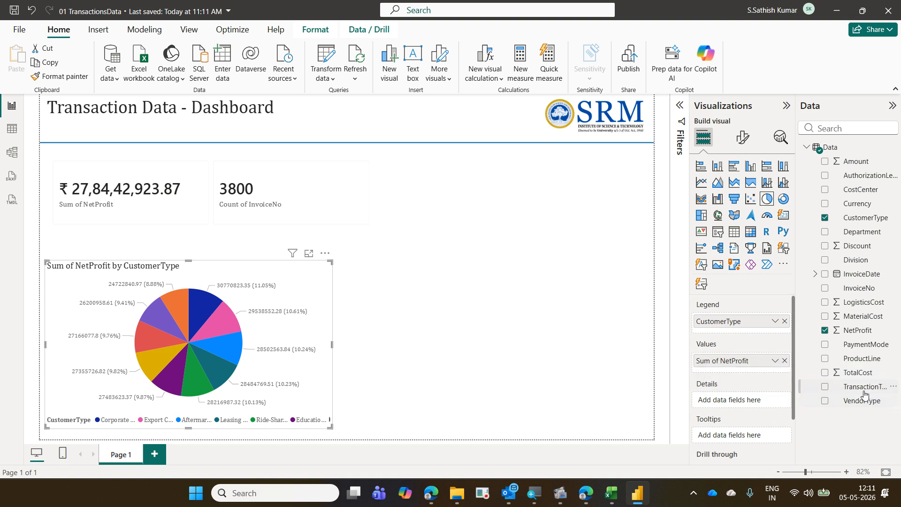
{"action": "mouse_move", "coordinate": [858, 374]}
{"action": "left_mouse_down"}
{"action": "mouse_move", "coordinate": [840, 397]}
{"action": "mouse_move", "coordinate": [752, 436]}
{"action": "left_mouse_up"}
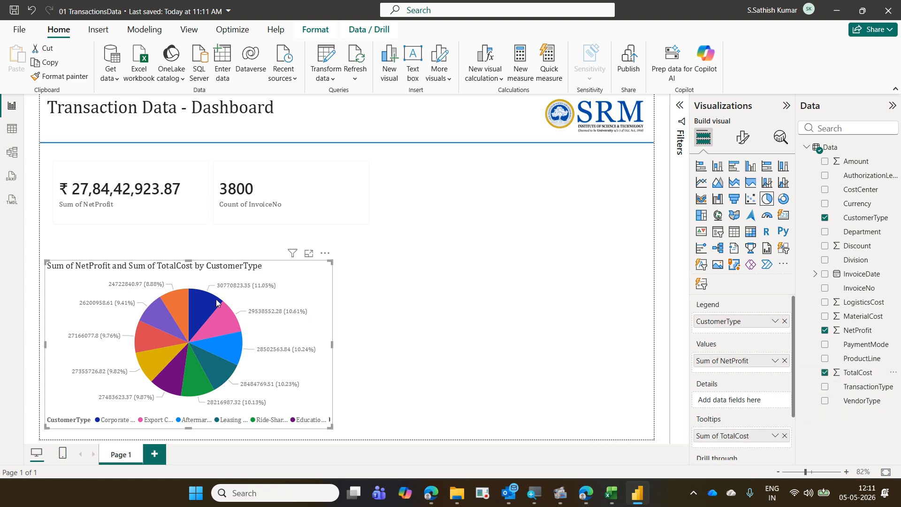
{"action": "mouse_move", "coordinate": [204, 303]}
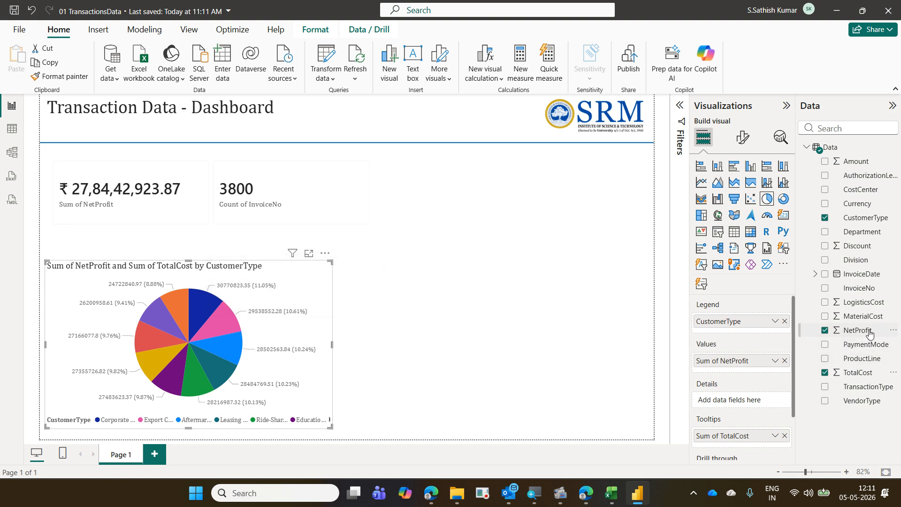
{"action": "left_click_drag", "start_coordinate": [863, 317], "coordinate": [752, 371]}
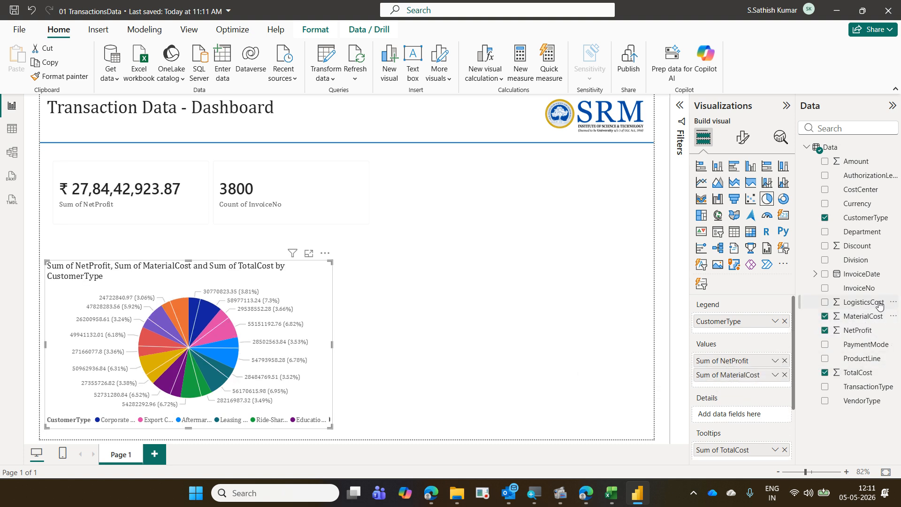
{"action": "left_click_drag", "start_coordinate": [876, 302], "coordinate": [760, 383]}
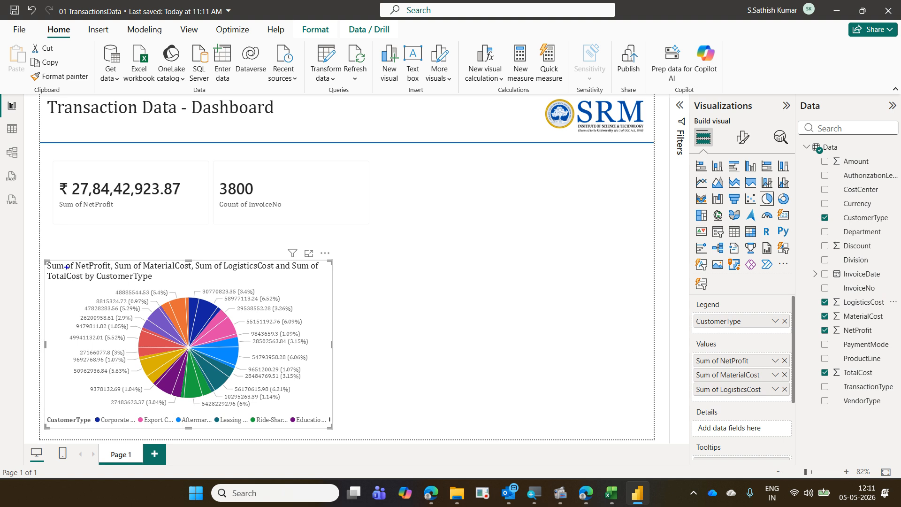
{"action": "left_click_drag", "start_coordinate": [48, 260], "coordinate": [158, 287]}
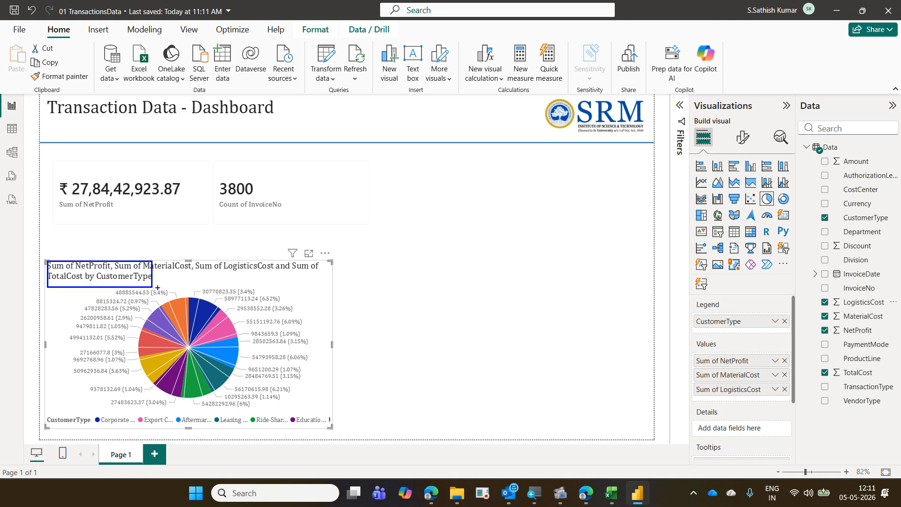
{"action": "key", "text": "Escape"}
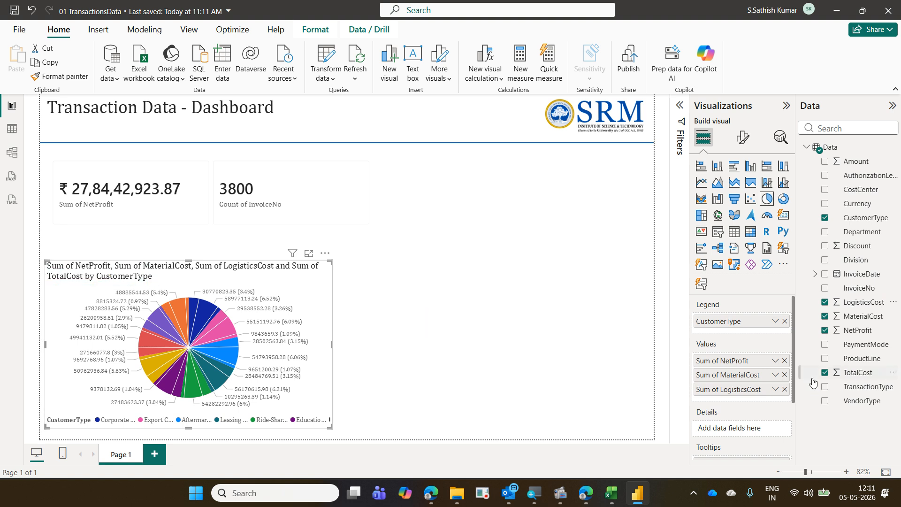
{"action": "left_click", "coordinate": [783, 374]}
{"action": "left_click", "coordinate": [784, 374]}
{"action": "scroll", "coordinate": [775, 384], "scroll_direction": "down", "scroll_amount": 2}
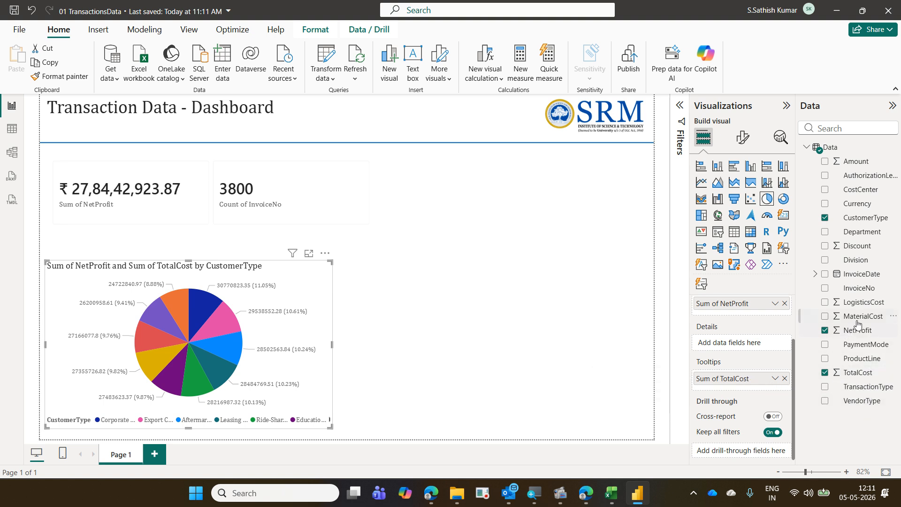
Add MaterialCost, LogisticsCost, Discount and Amount as pie chart tooltips and preview a slice.
{"action": "left_click_drag", "start_coordinate": [859, 316], "coordinate": [775, 391]}
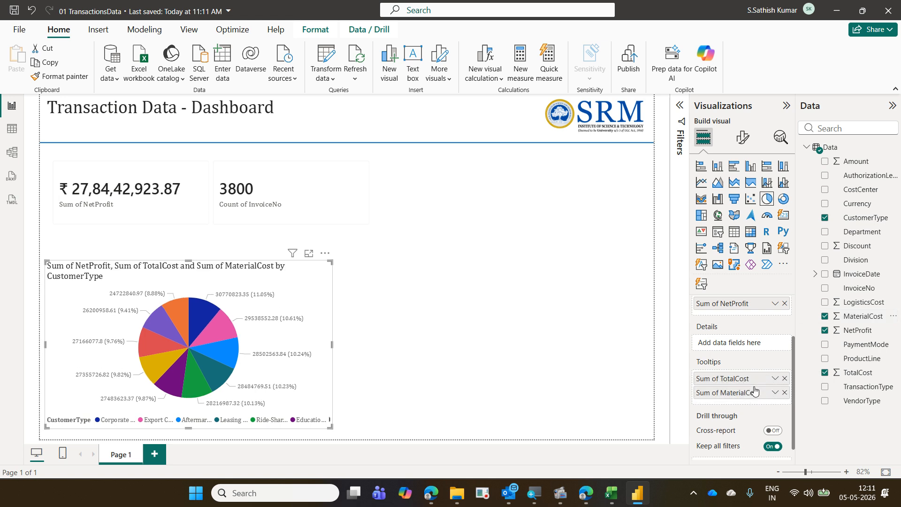
{"action": "left_click_drag", "start_coordinate": [868, 302], "coordinate": [772, 401]}
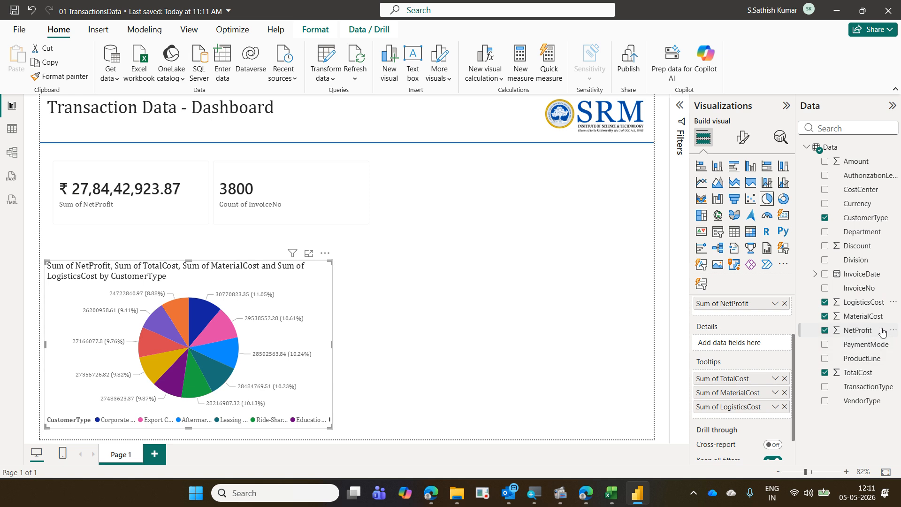
{"action": "left_click_drag", "start_coordinate": [855, 250], "coordinate": [770, 413]}
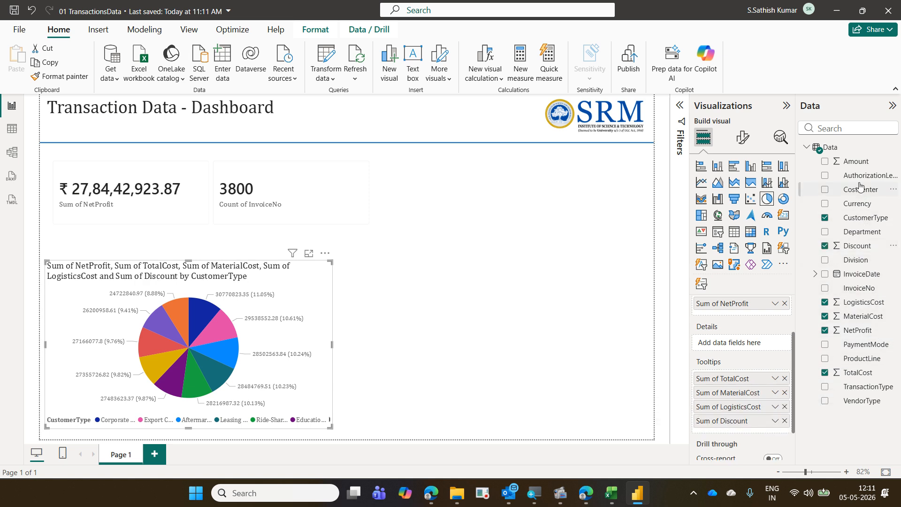
{"action": "left_click_drag", "start_coordinate": [857, 170], "coordinate": [769, 435]}
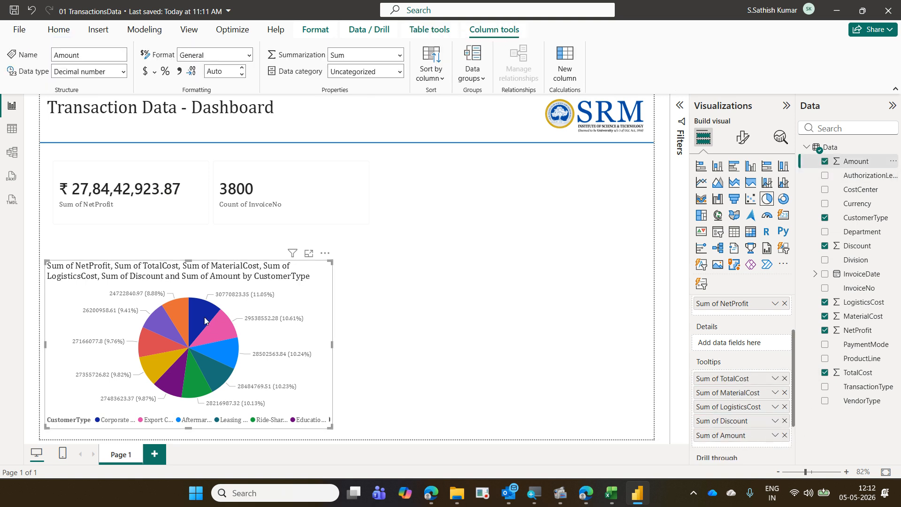
{"action": "mouse_move", "coordinate": [203, 320]}
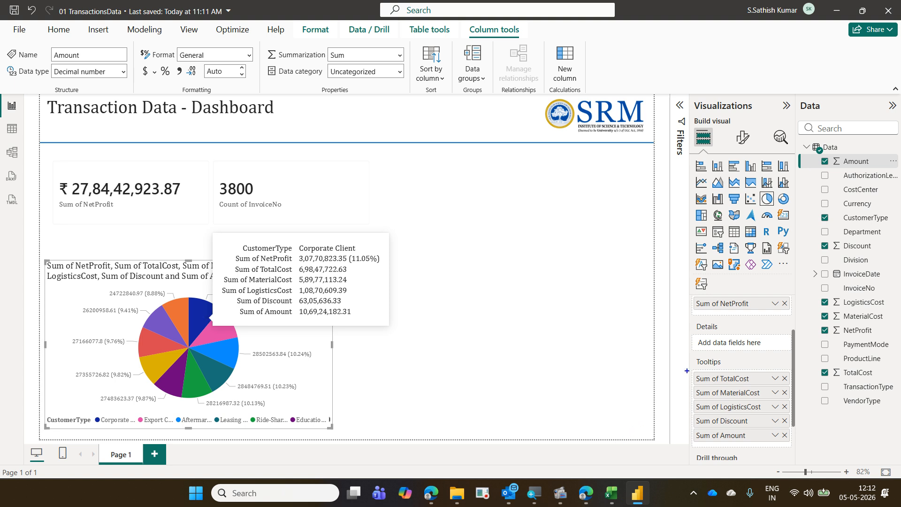
{"action": "left_click_drag", "start_coordinate": [687, 357], "coordinate": [789, 448]}
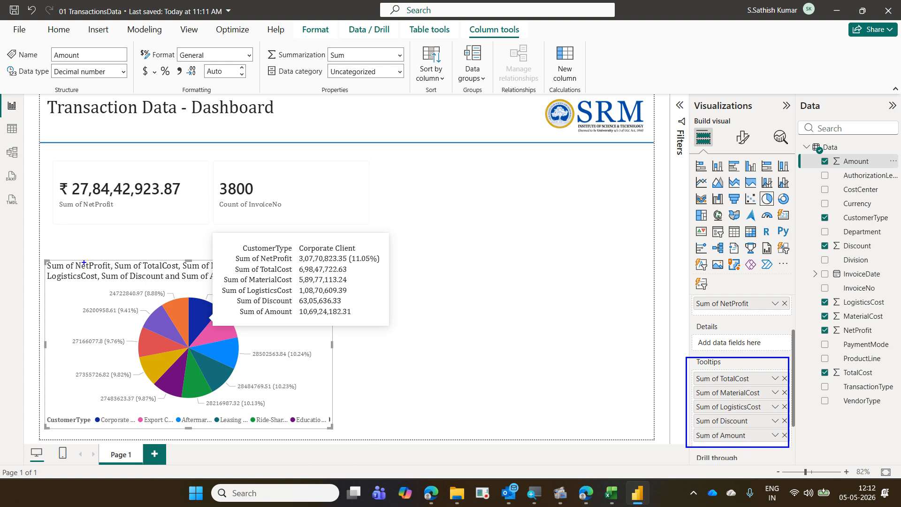
{"action": "mouse_move", "coordinate": [45, 257]}
{"action": "left_mouse_down"}
{"action": "mouse_move", "coordinate": [68, 281]}
{"action": "mouse_move", "coordinate": [221, 287]}
{"action": "left_mouse_up"}
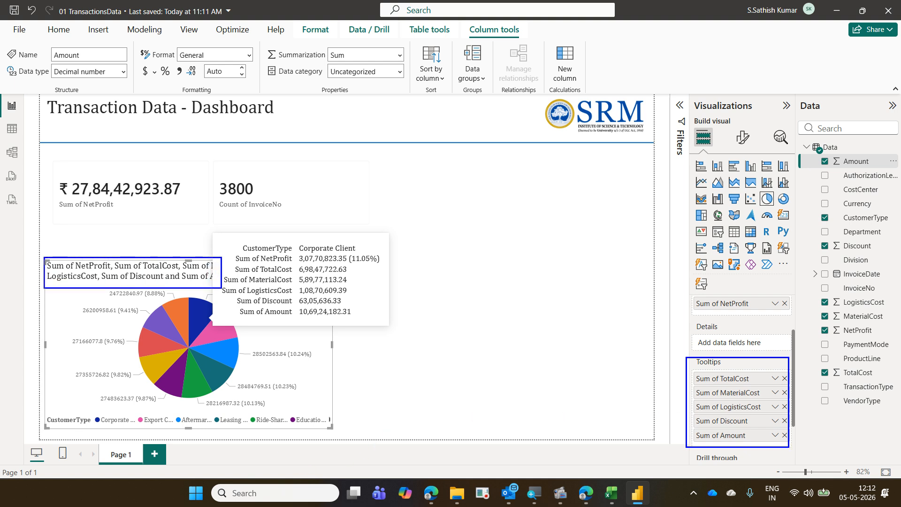
{"action": "mouse_move", "coordinate": [126, 291]}
{"action": "left_mouse_down"}
{"action": "mouse_move", "coordinate": [206, 260]}
{"action": "mouse_move", "coordinate": [61, 271]}
{"action": "left_mouse_up"}
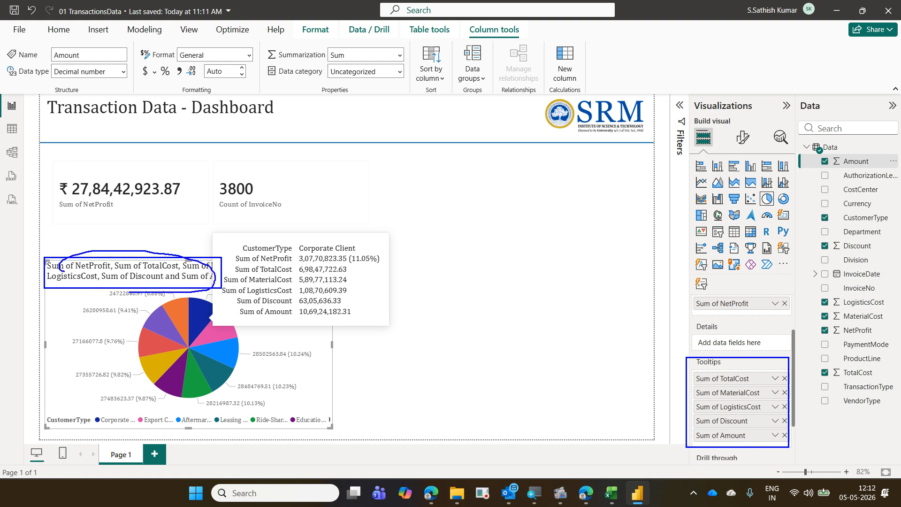
{"action": "key", "text": "Escape"}
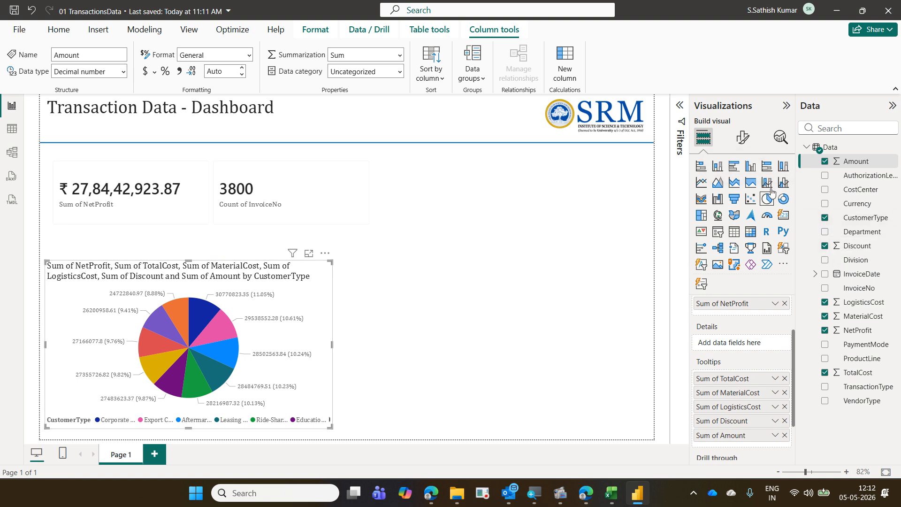
Delete the extra measure names from the title text, leaving 'Sum of NetProfit by CustomerType'.
{"action": "left_click", "coordinate": [743, 143]}
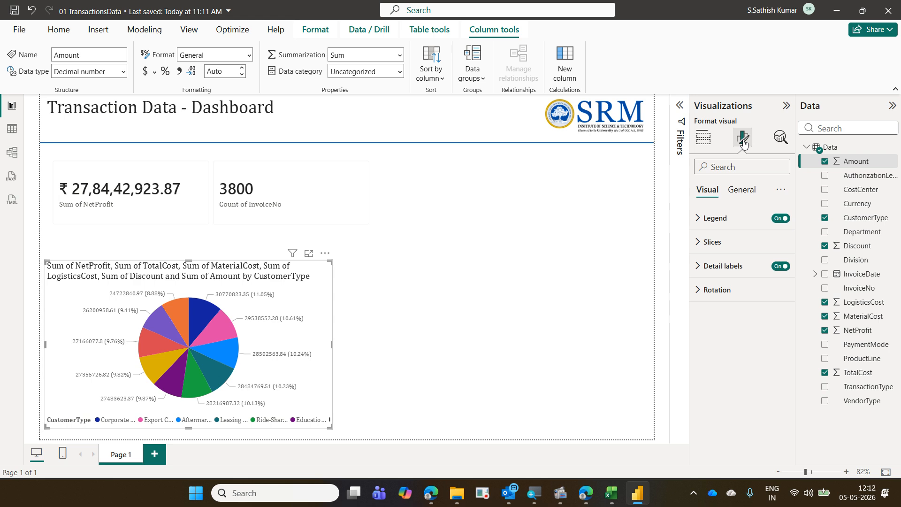
{"action": "left_click", "coordinate": [736, 190]}
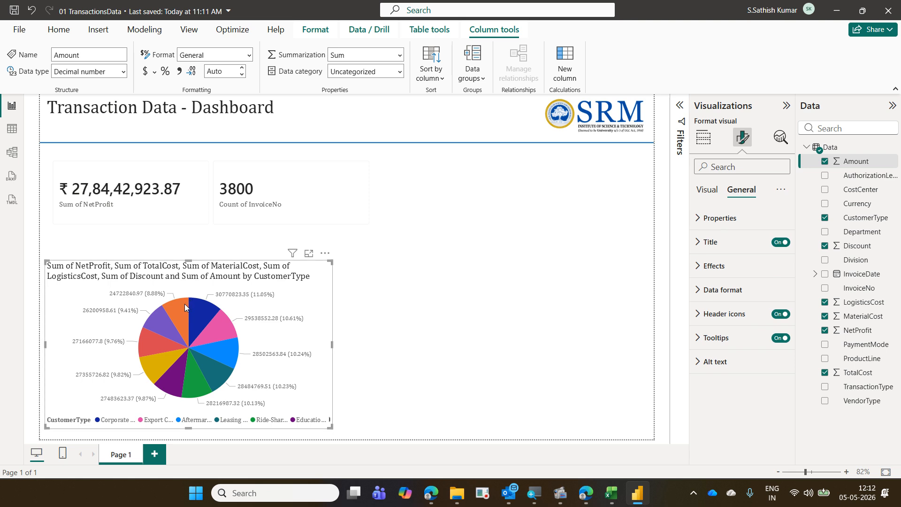
{"action": "mouse_move", "coordinate": [185, 307]}
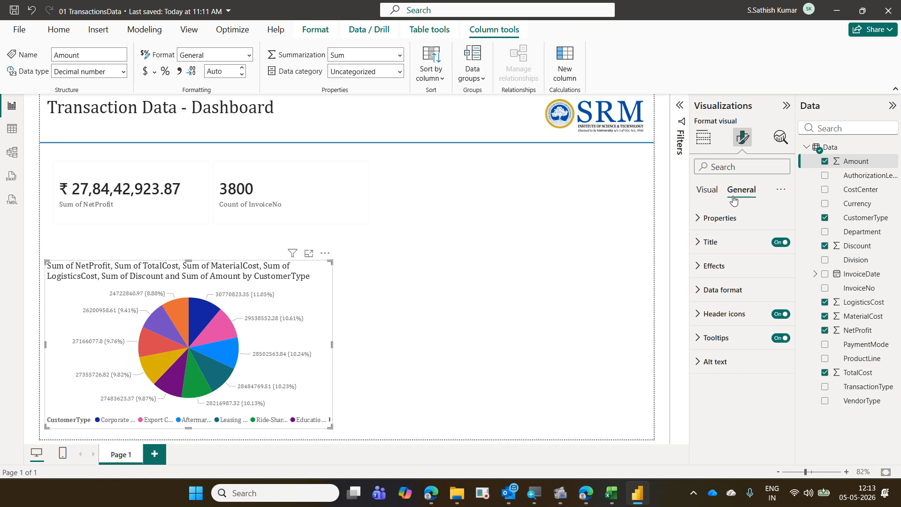
{"action": "left_click", "coordinate": [721, 243]}
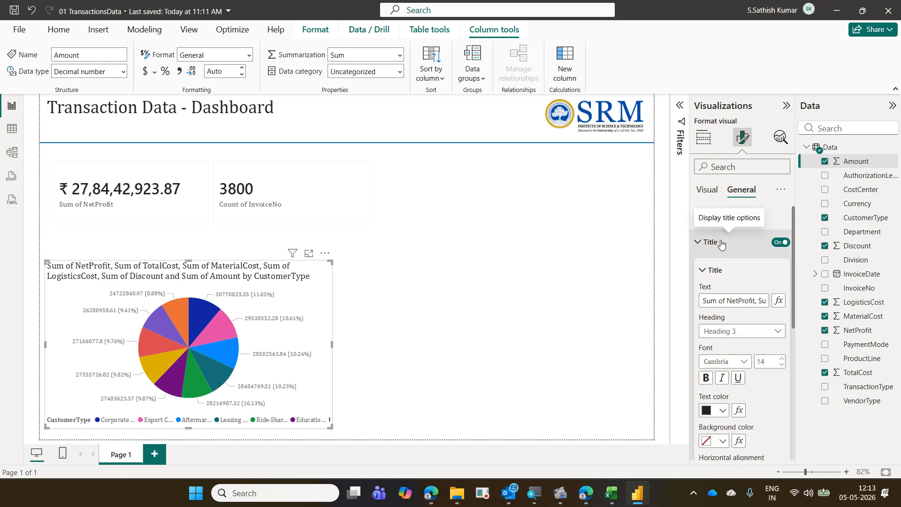
{"action": "left_click", "coordinate": [717, 302]}
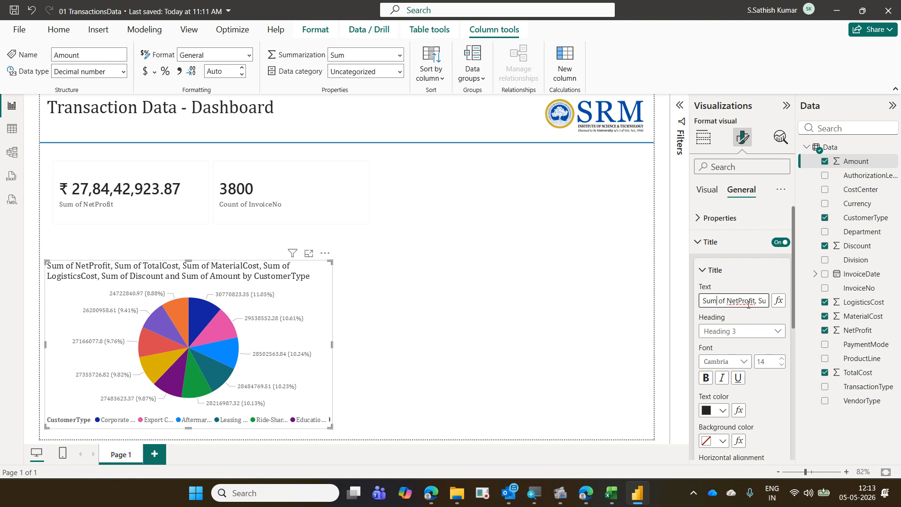
{"action": "key", "text": "Right"}
{"action": "key", "text": "Right"}
{"action": "key", "text": "Right"}
{"action": "key", "text": "Right"}
{"action": "key", "text": "Right"}
{"action": "key", "text": "Right"}
{"action": "key", "text": "Right"}
{"action": "key", "text": "Right"}
{"action": "key", "text": "Right"}
{"action": "key", "text": "Right"}
{"action": "key", "text": "Right"}
{"action": "key", "text": "Right"}
{"action": "key", "text": "Right"}
{"action": "key", "text": "shift+Right"}
{"action": "key", "text": "shift+Right"}
{"action": "key", "text": "shift+Right"}
{"action": "key", "text": "shift+Right"}
{"action": "key", "text": "shift+Right"}
{"action": "key", "text": "shift+Right"}
{"action": "key", "text": "shift+Right"}
{"action": "key", "text": "shift+Right"}
{"action": "key", "text": "shift+Right"}
{"action": "key", "text": "shift+Right"}
{"action": "key", "text": "shift+Right"}
{"action": "key", "text": "shift+Right"}
{"action": "key", "text": "shift+Right"}
{"action": "key", "text": "shift+Right"}
{"action": "key", "text": "shift+Right"}
{"action": "key", "text": "shift+Right"}
{"action": "key", "text": "shift+Right"}
{"action": "key", "text": "shift+Right"}
{"action": "key", "text": "shift+Right"}
{"action": "key", "text": "shift+Right"}
{"action": "key", "text": "shift+Right"}
{"action": "key", "text": "shift+Right"}
{"action": "key", "text": "shift+Right"}
{"action": "key", "text": "shift+Right"}
{"action": "key", "text": "shift+Right"}
{"action": "key", "text": "shift+Right"}
{"action": "key", "text": "shift+Right"}
{"action": "key", "text": "shift+Right"}
{"action": "key", "text": "shift+Right"}
{"action": "key", "text": "shift+Right"}
{"action": "key", "text": "shift+Right"}
{"action": "key", "text": "shift+Right"}
{"action": "key", "text": "shift+Right"}
{"action": "key", "text": "shift+Right"}
{"action": "key", "text": "shift+Right"}
{"action": "key", "text": "shift+Right"}
{"action": "key", "text": "shift+Right"}
{"action": "key", "text": "shift+Right"}
{"action": "key", "text": "shift+Right"}
{"action": "key", "text": "shift+Right"}
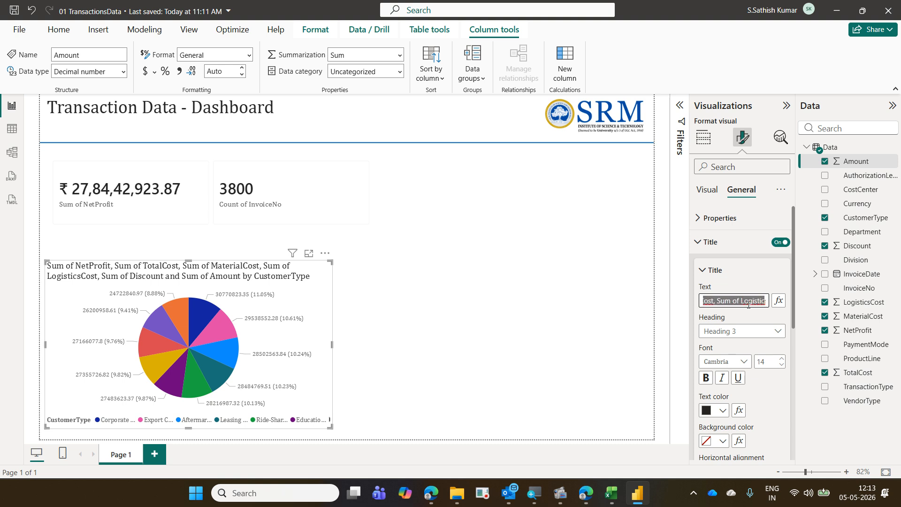
{"action": "key", "text": "shift+Right"}
{"action": "key", "text": "shift+Right"}
{"action": "key", "text": "shift+Right"}
{"action": "key", "text": "shift+Right"}
{"action": "key", "text": "shift+Right"}
{"action": "key", "text": "shift+Right"}
{"action": "key", "text": "shift+Right"}
{"action": "key", "text": "shift+Right"}
{"action": "key", "text": "shift+Right"}
{"action": "key", "text": "shift+Right"}
{"action": "key", "text": "shift+Right"}
{"action": "key", "text": "shift+Right"}
{"action": "key", "text": "shift+Right"}
{"action": "key", "text": "shift+Right"}
{"action": "key", "text": "shift+Right"}
{"action": "key", "text": "shift+Right"}
{"action": "key", "text": "shift+Right"}
{"action": "key", "text": "shift+Right"}
{"action": "key", "text": "shift+Right"}
{"action": "key", "text": "shift+Right"}
{"action": "key", "text": "shift+Right"}
{"action": "key", "text": "shift+Left"}
{"action": "key", "text": "shift+Left"}
{"action": "key", "text": "shift+Left"}
{"action": "key", "text": "shift+Left"}
{"action": "key", "text": "shift+Left"}
{"action": "key", "text": "shift+Left"}
{"action": "key", "text": "shift+Left"}
{"action": "key", "text": "shift+Left"}
{"action": "key", "text": "shift+Left"}
{"action": "key", "text": "shift+Left"}
{"action": "key", "text": "shift+Left"}
{"action": "key", "text": "BackSpace"}
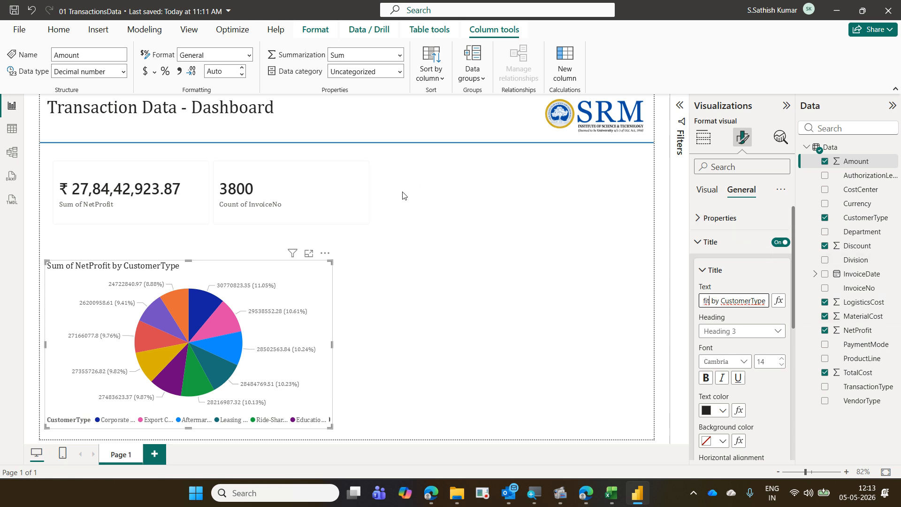
{"action": "left_click", "coordinate": [446, 202]}
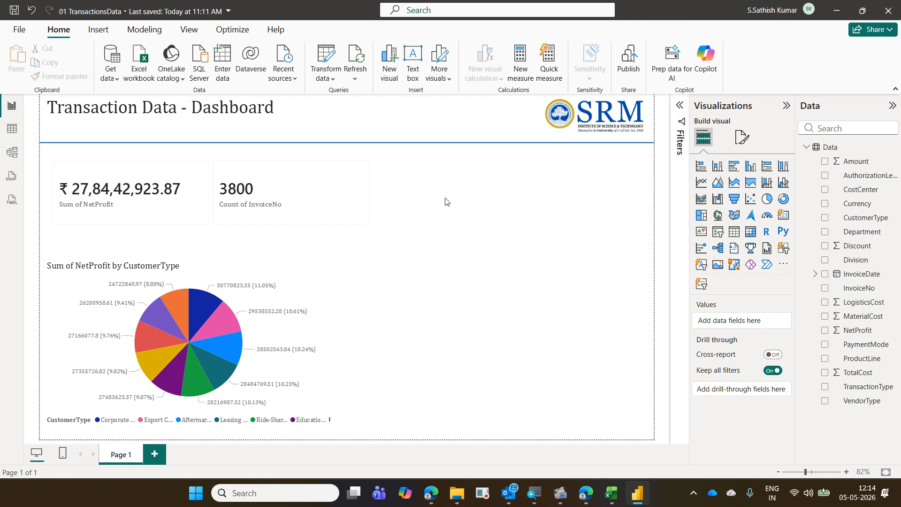
{"action": "left_click", "coordinate": [315, 276]}
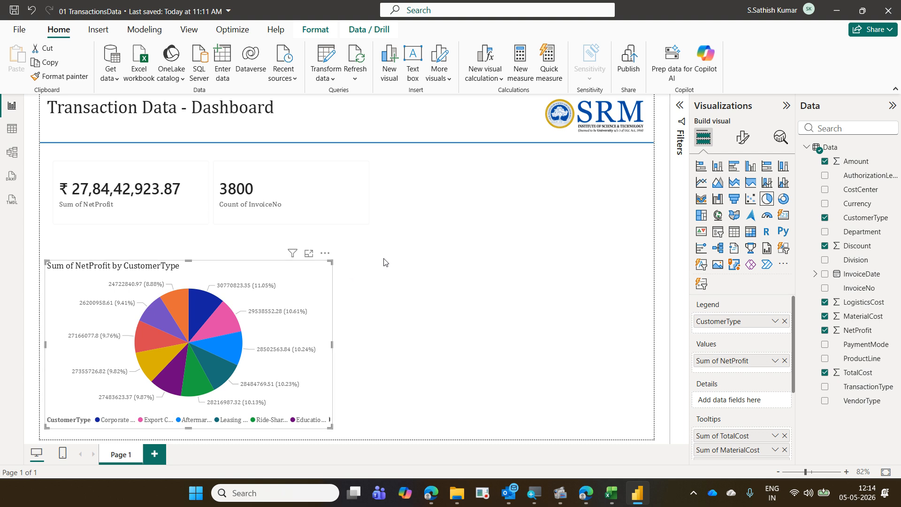
{"action": "left_click", "coordinate": [450, 212]}
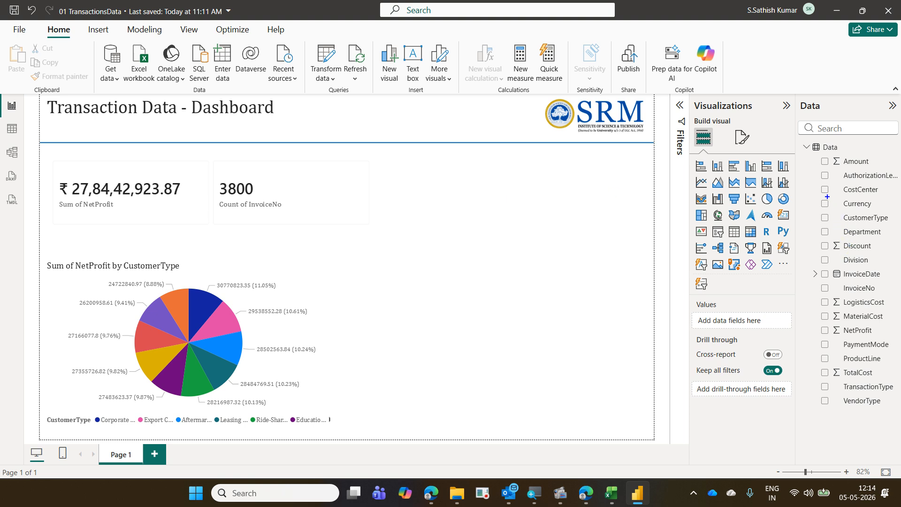
{"action": "left_click_drag", "start_coordinate": [821, 194], "coordinate": [888, 214]}
{"action": "left_click_drag", "start_coordinate": [817, 336], "coordinate": [894, 351]}
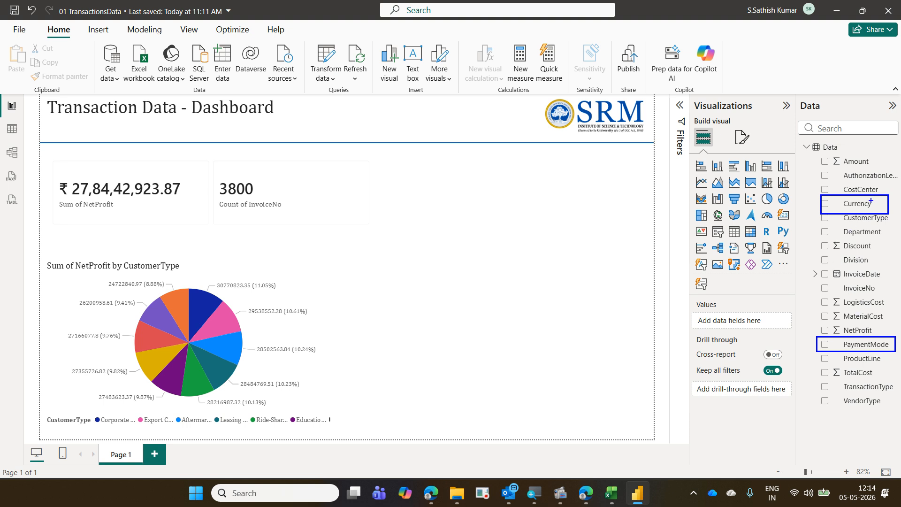
{"action": "mouse_move", "coordinate": [817, 182]}
{"action": "left_mouse_down"}
{"action": "mouse_move", "coordinate": [872, 202]}
{"action": "mouse_move", "coordinate": [898, 194]}
{"action": "left_mouse_up"}
{"action": "left_click_drag", "start_coordinate": [808, 208], "coordinate": [849, 200]}
{"action": "left_click_drag", "start_coordinate": [805, 340], "coordinate": [838, 322]}
{"action": "left_click_drag", "start_coordinate": [809, 186], "coordinate": [838, 159]}
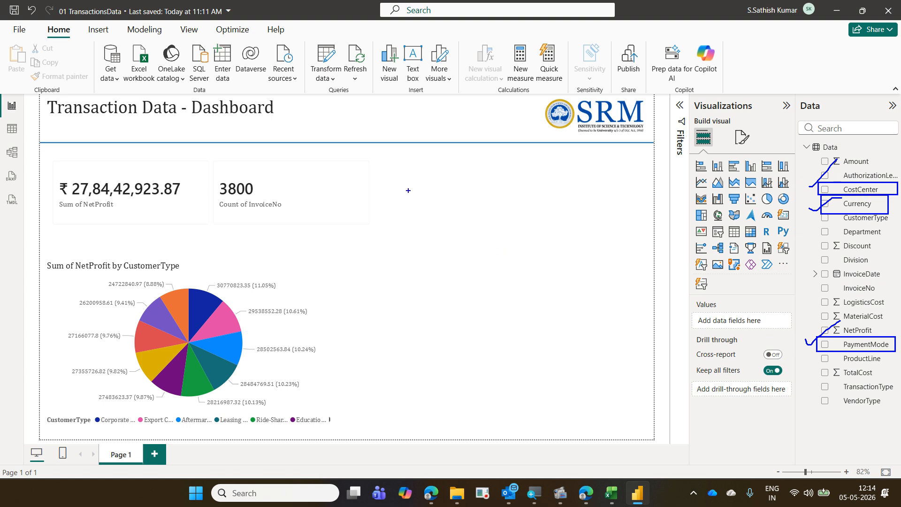
{"action": "mouse_move", "coordinate": [371, 151]}
{"action": "left_mouse_down"}
{"action": "mouse_move", "coordinate": [395, 185]}
{"action": "mouse_move", "coordinate": [505, 235]}
{"action": "mouse_move", "coordinate": [640, 261]}
{"action": "left_mouse_up"}
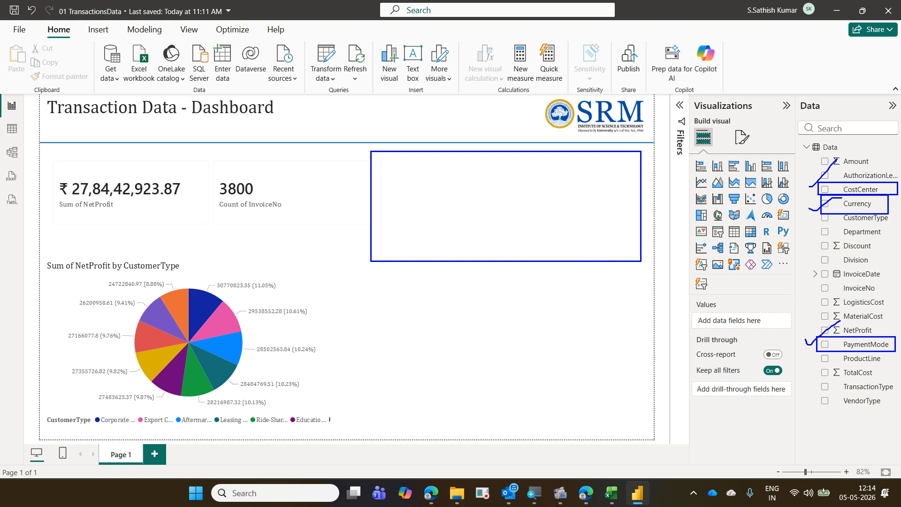
{"action": "key", "text": "Escape"}
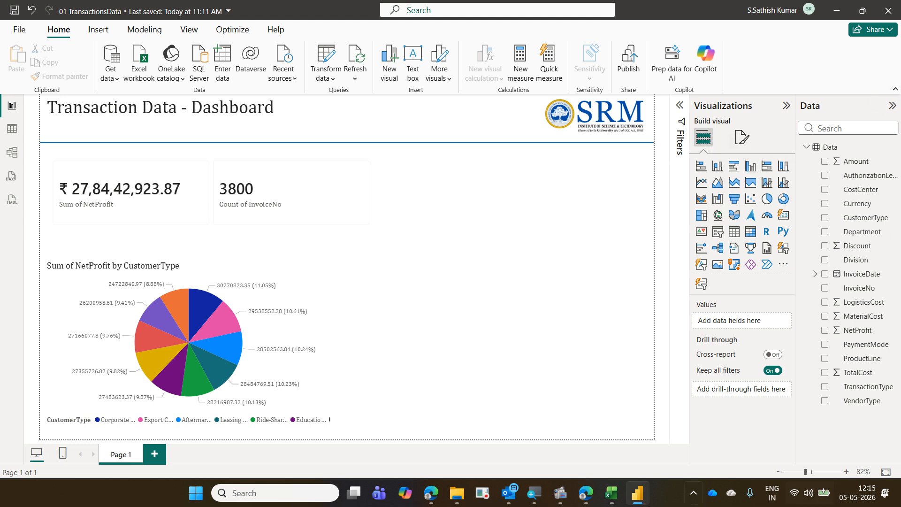
{"action": "key", "text": "ctrl+2"}
{"action": "left_click_drag", "start_coordinate": [692, 127], "coordinate": [759, 177]}
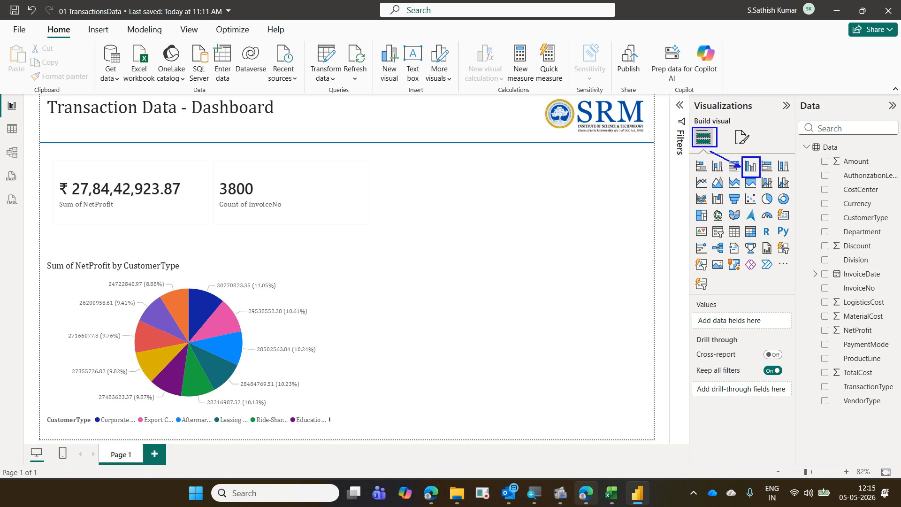
Insert a clustered column chart and position and size it beside the cards.
{"action": "left_click_drag", "start_coordinate": [706, 149], "coordinate": [740, 165]}
{"action": "key", "text": "Escape"}
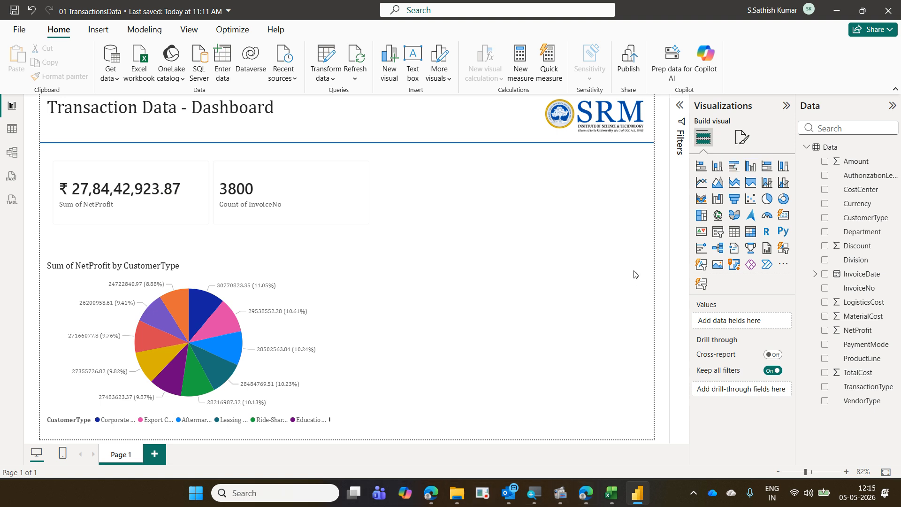
{"action": "left_click", "coordinate": [750, 165]}
{"action": "left_click_drag", "start_coordinate": [473, 292], "coordinate": [463, 183]}
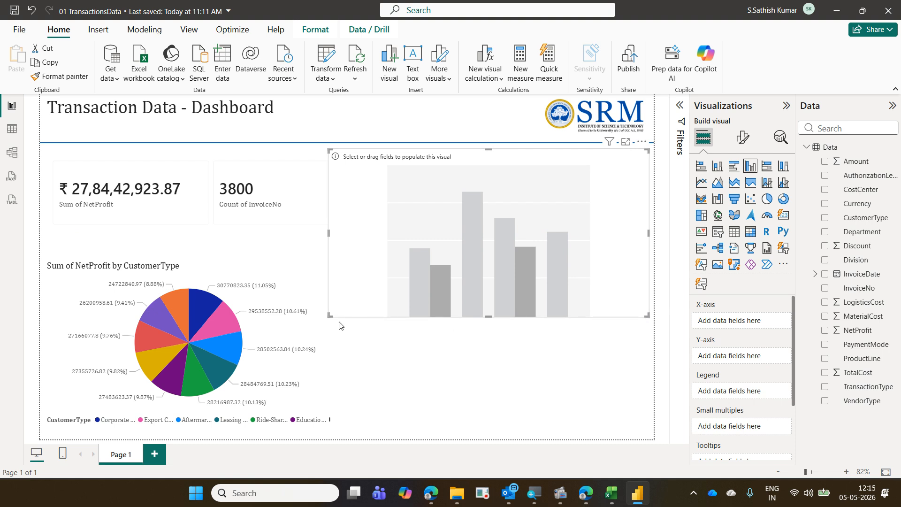
{"action": "left_click_drag", "start_coordinate": [330, 315], "coordinate": [335, 272]}
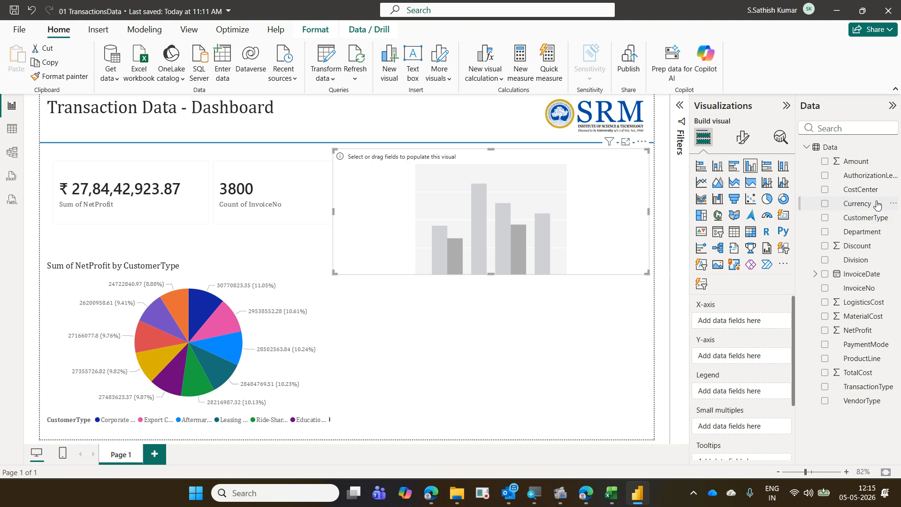
Put Currency on the X-axis and Sum of TotalCost on the Y-axis.
{"action": "left_click_drag", "start_coordinate": [865, 206], "coordinate": [752, 318]}
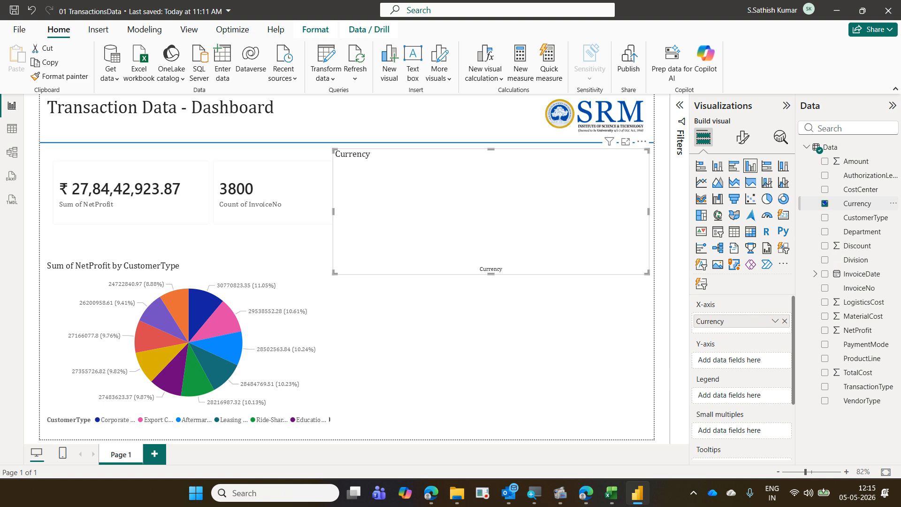
{"action": "left_click_drag", "start_coordinate": [817, 196], "coordinate": [894, 218]}
{"action": "left_click_drag", "start_coordinate": [754, 308], "coordinate": [809, 226]}
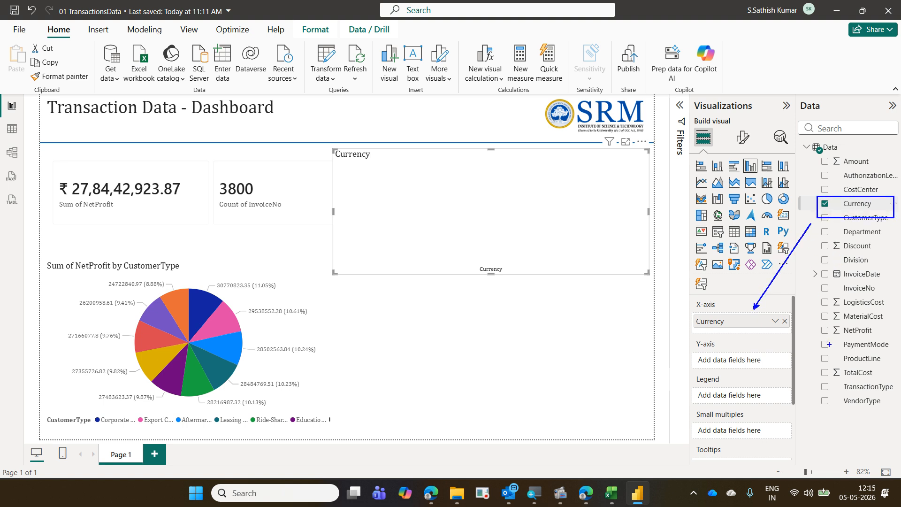
{"action": "left_click_drag", "start_coordinate": [819, 364], "coordinate": [888, 380]}
{"action": "left_click_drag", "start_coordinate": [780, 362], "coordinate": [818, 376]}
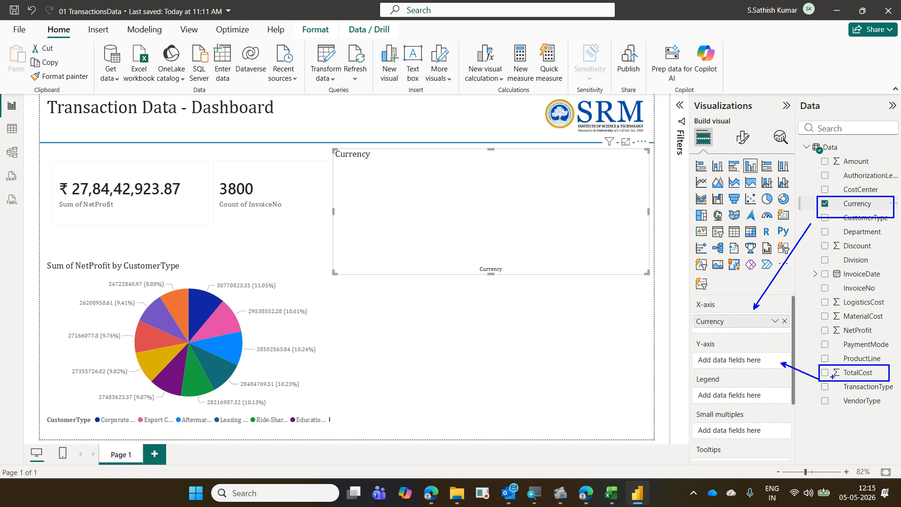
{"action": "key", "text": "Escape"}
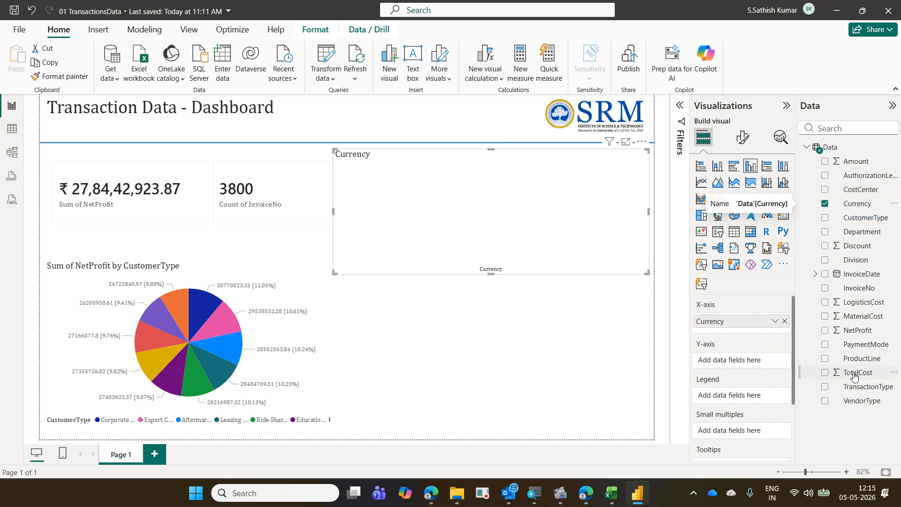
{"action": "left_click_drag", "start_coordinate": [854, 376], "coordinate": [745, 362]}
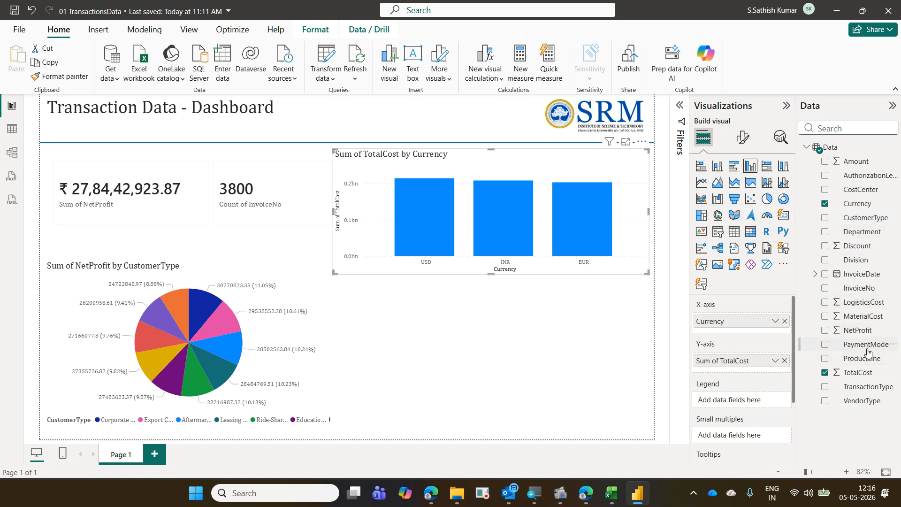
Add PaymentMode and CostCenter below Currency on the X-axis and enlarge the chart.
{"action": "left_click_drag", "start_coordinate": [867, 353], "coordinate": [758, 331]}
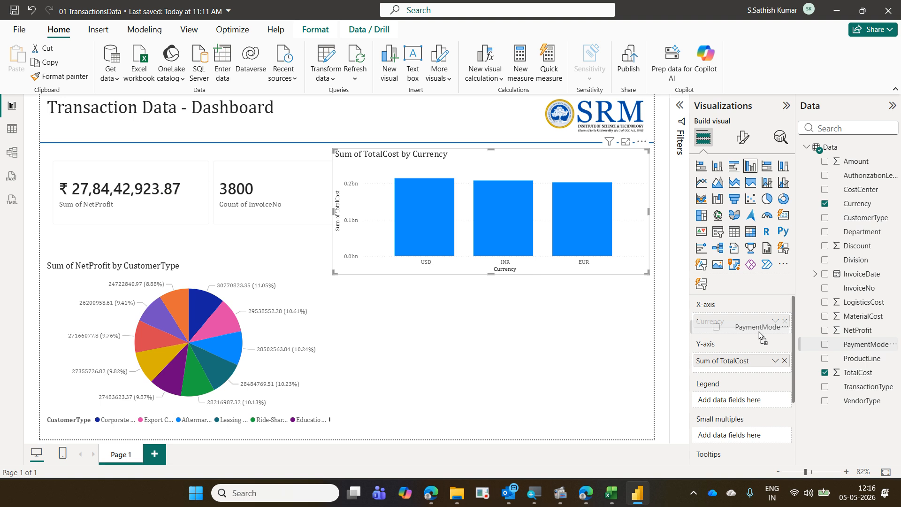
{"action": "left_click_drag", "start_coordinate": [759, 331], "coordinate": [759, 332]}
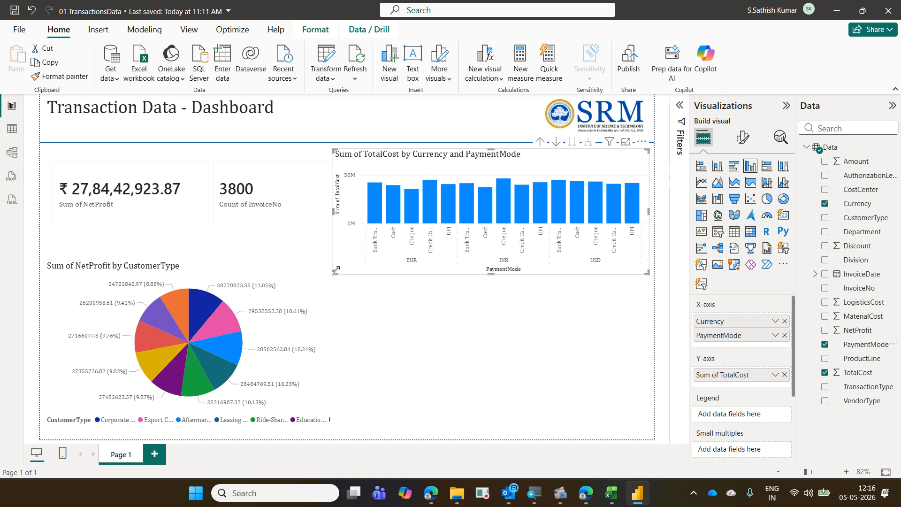
{"action": "left_click_drag", "start_coordinate": [335, 271], "coordinate": [327, 342]}
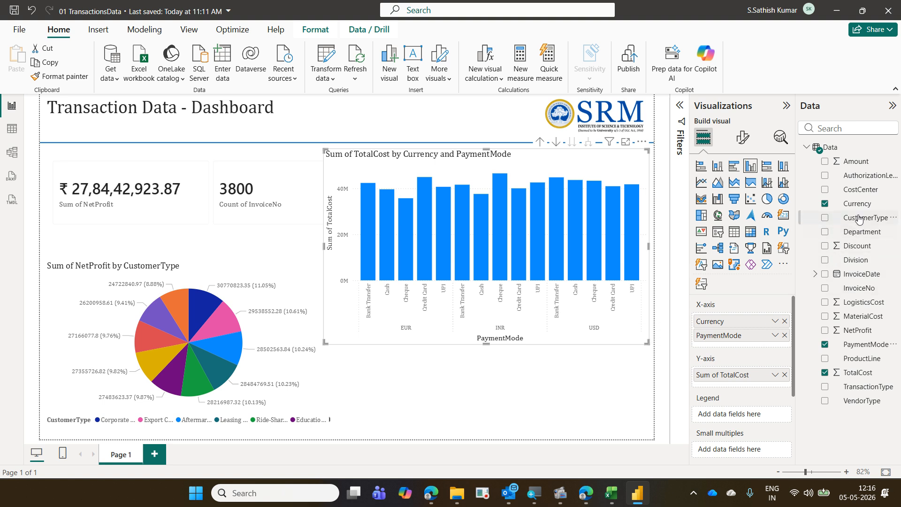
{"action": "left_click_drag", "start_coordinate": [863, 195], "coordinate": [756, 349]}
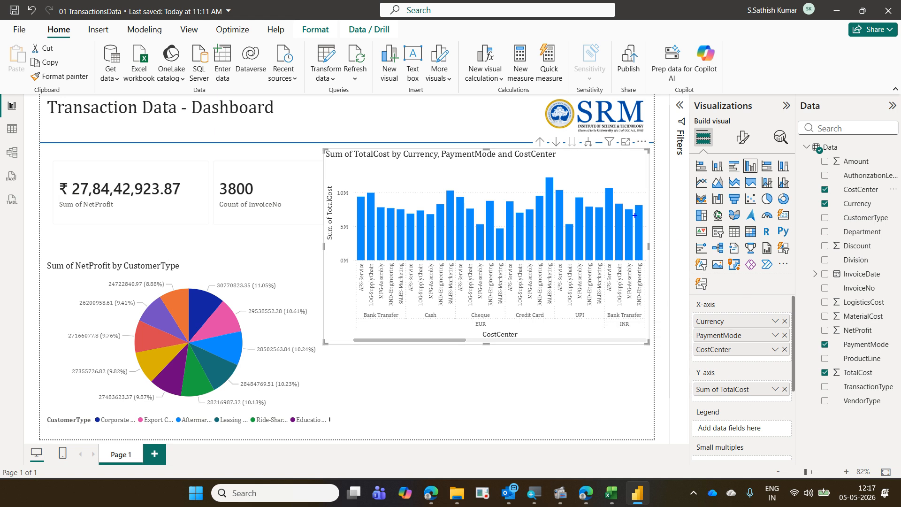
Drill up twice from CostCenter to Currency, showing EUR, INR and USD TotalCost bars.
{"action": "left_click_drag", "start_coordinate": [534, 129], "coordinate": [599, 158]}
{"action": "mouse_move", "coordinate": [534, 134]}
{"action": "left_mouse_down"}
{"action": "mouse_move", "coordinate": [555, 107]}
{"action": "mouse_move", "coordinate": [556, 139]}
{"action": "mouse_move", "coordinate": [585, 120]}
{"action": "mouse_move", "coordinate": [596, 141]}
{"action": "left_mouse_up"}
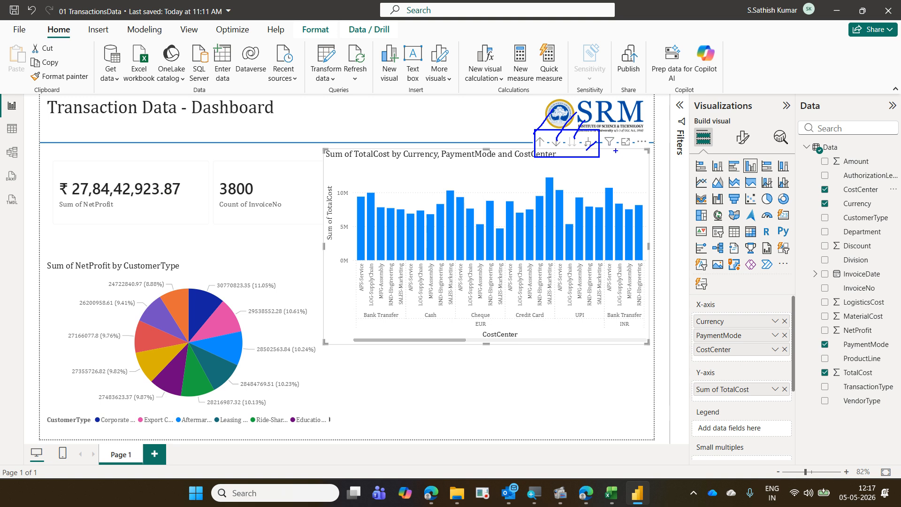
{"action": "key", "text": "Escape"}
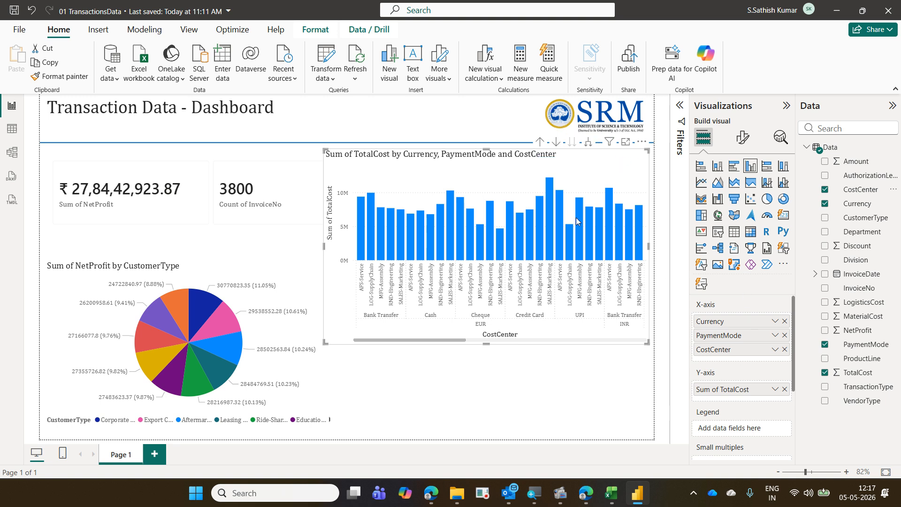
{"action": "left_click", "coordinate": [540, 142]}
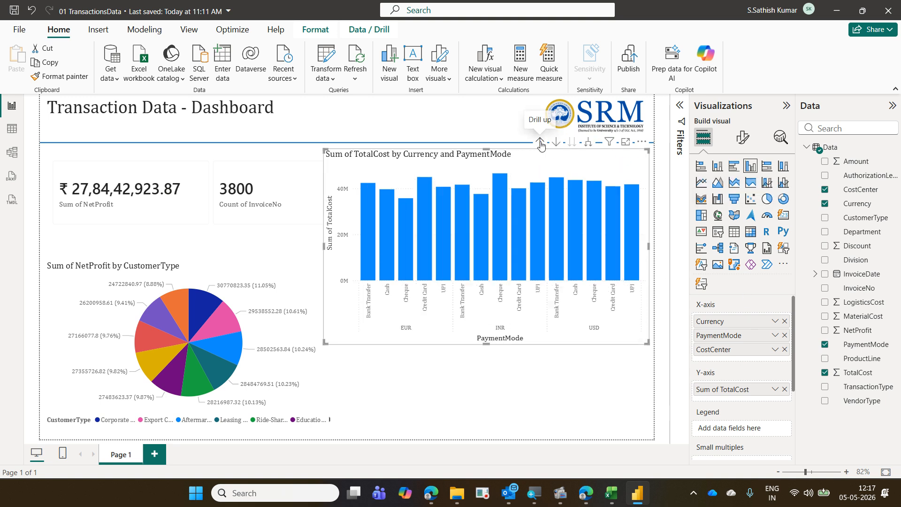
{"action": "left_click", "coordinate": [541, 143]}
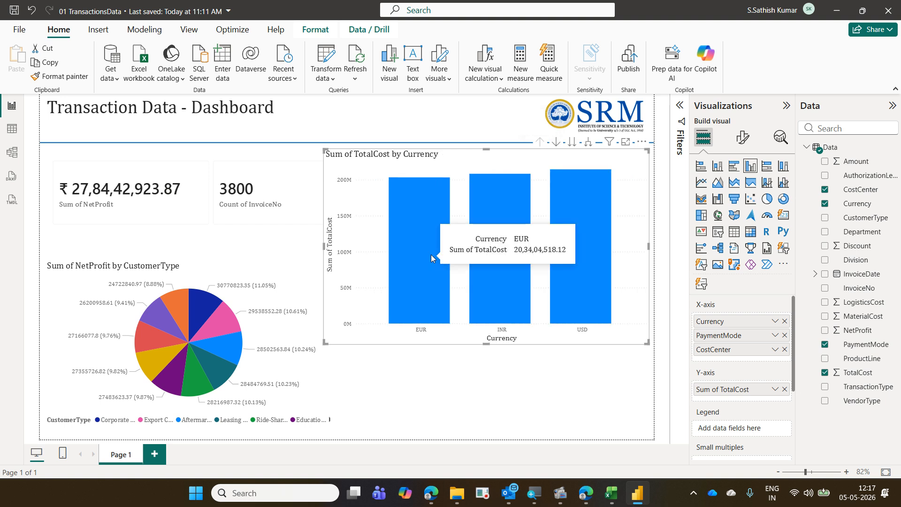
{"action": "mouse_move", "coordinate": [575, 268]}
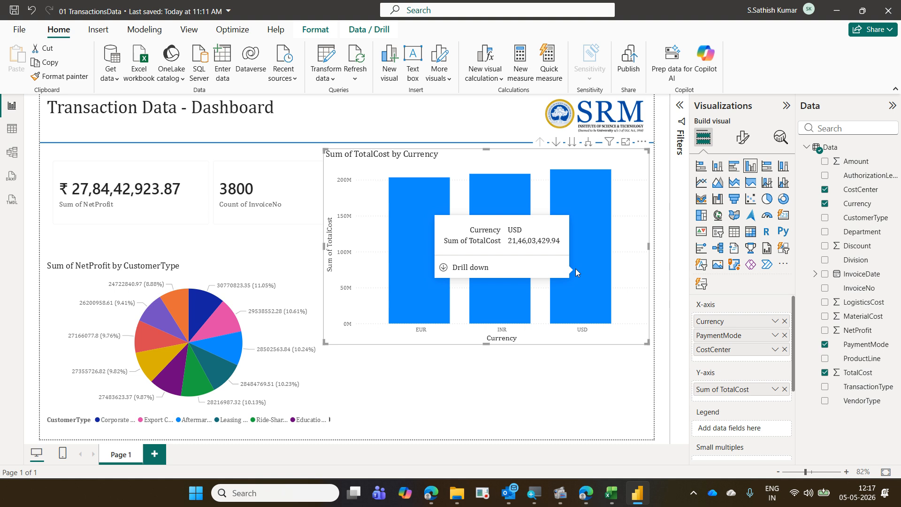
{"action": "left_click", "coordinate": [556, 142]}
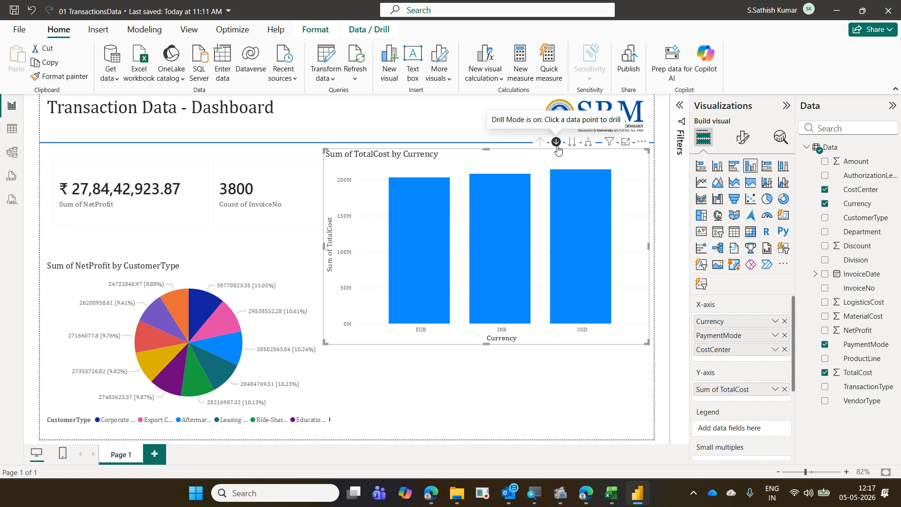
{"action": "mouse_move", "coordinate": [514, 211]}
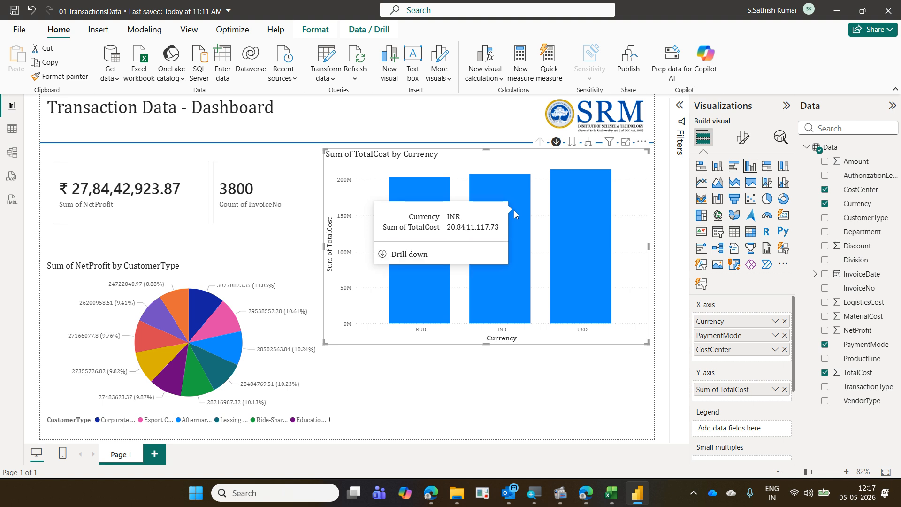
{"action": "left_click", "coordinate": [513, 211]}
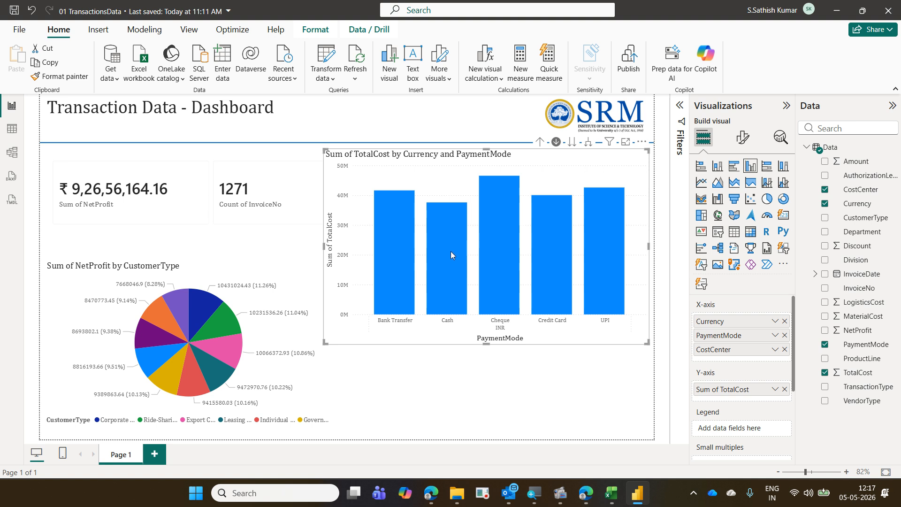
{"action": "mouse_move", "coordinate": [400, 287]}
{"action": "left_click", "coordinate": [394, 284]}
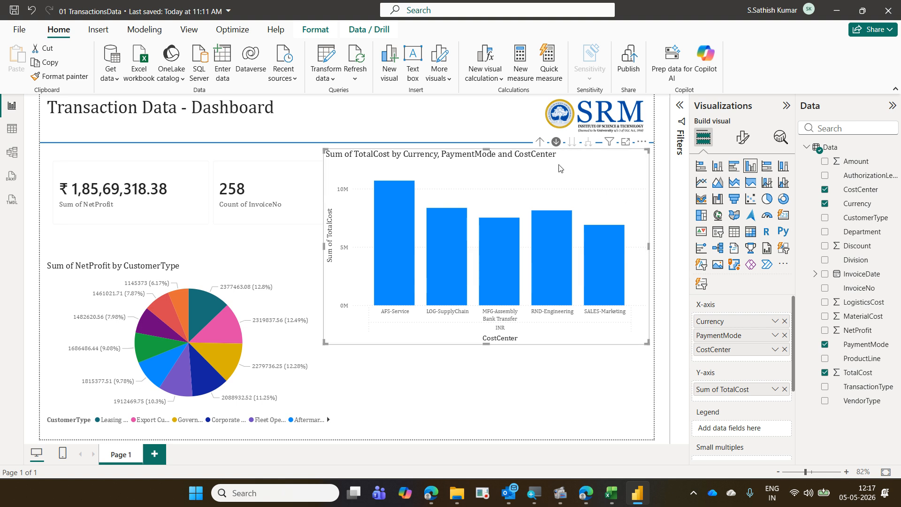
{"action": "left_click", "coordinate": [541, 143]}
{"action": "left_click", "coordinate": [541, 143]}
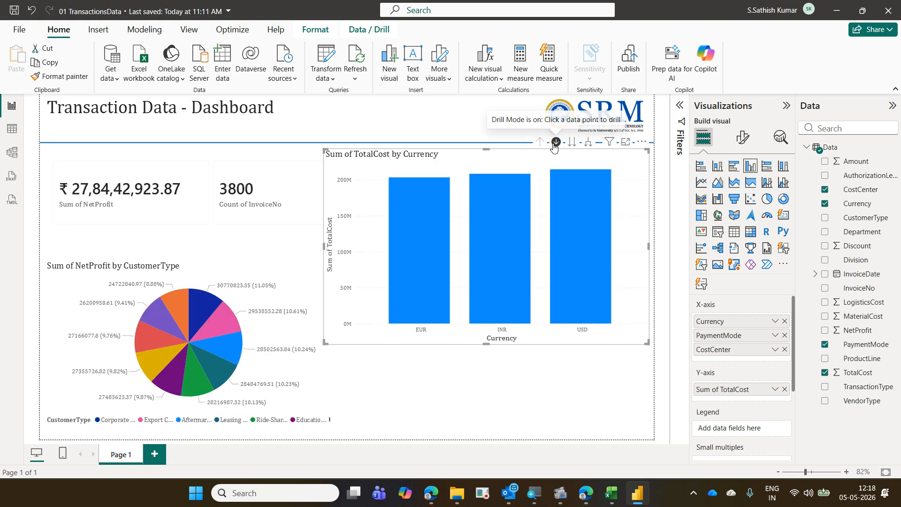
{"action": "left_click", "coordinate": [557, 142]}
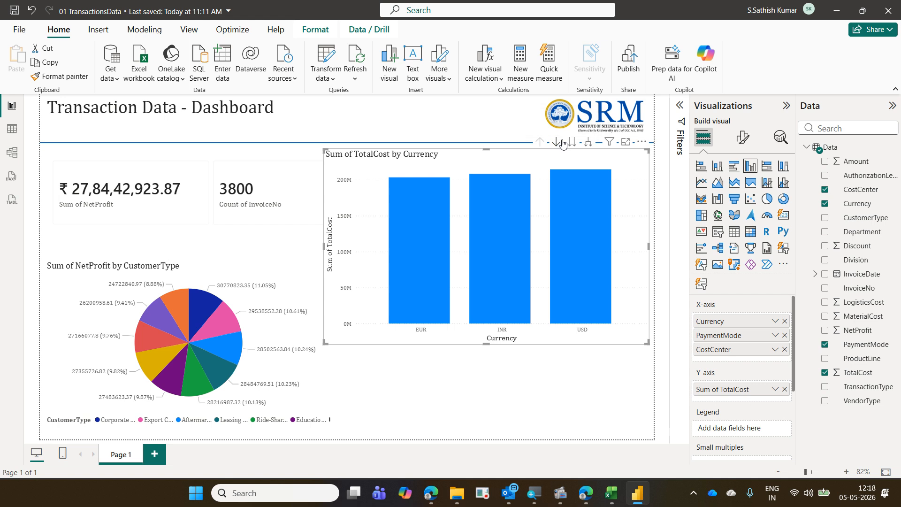
{"action": "left_click", "coordinate": [557, 142]}
{"action": "left_click", "coordinate": [410, 192]}
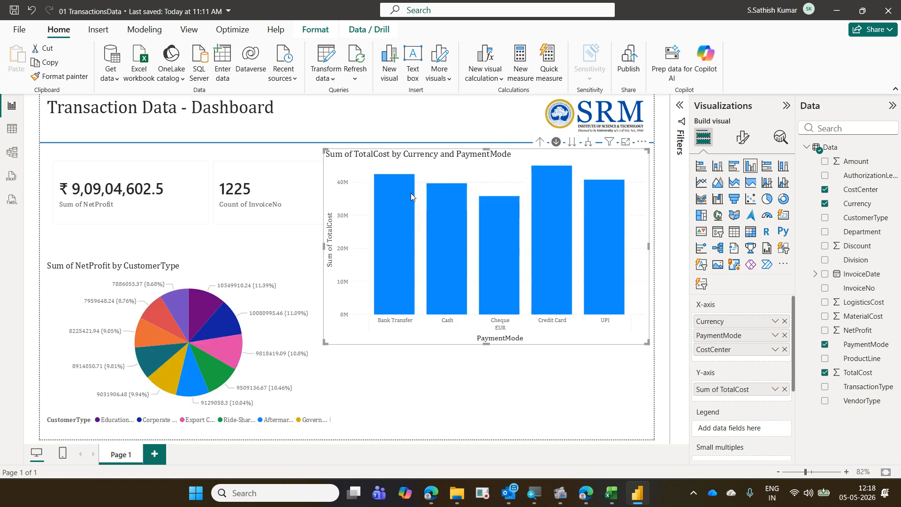
{"action": "left_click", "coordinate": [409, 193]}
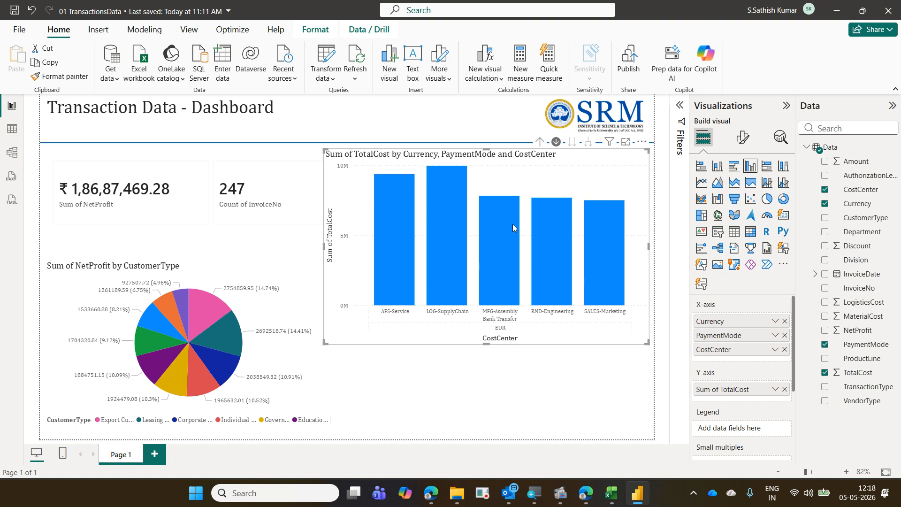
{"action": "left_click", "coordinate": [540, 143]}
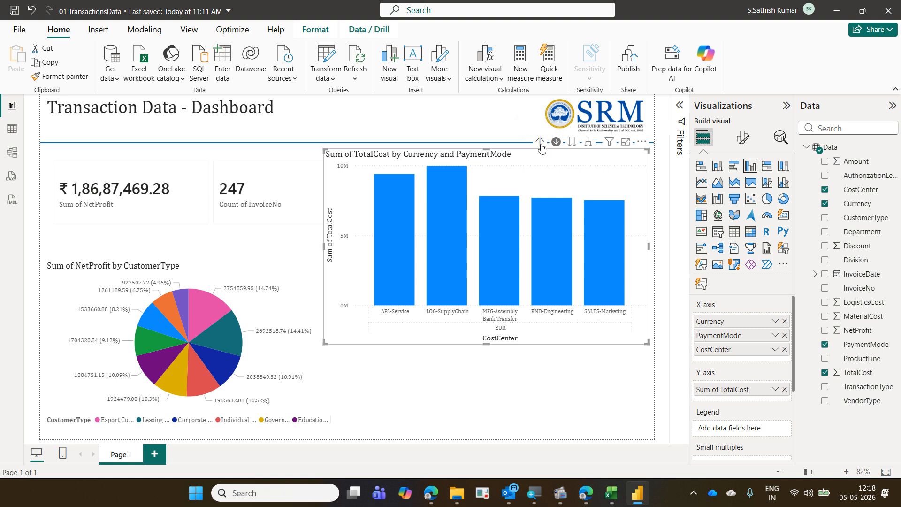
{"action": "left_click", "coordinate": [540, 143]}
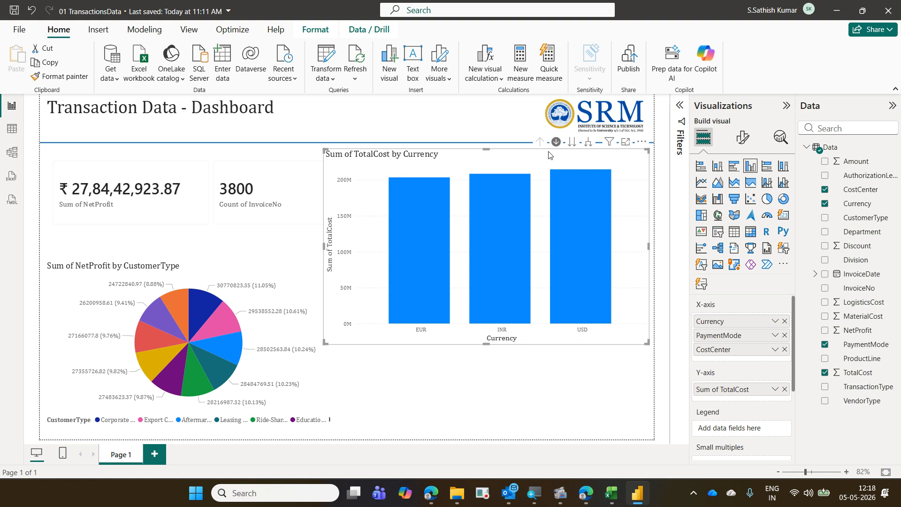
{"action": "mouse_move", "coordinate": [514, 284]}
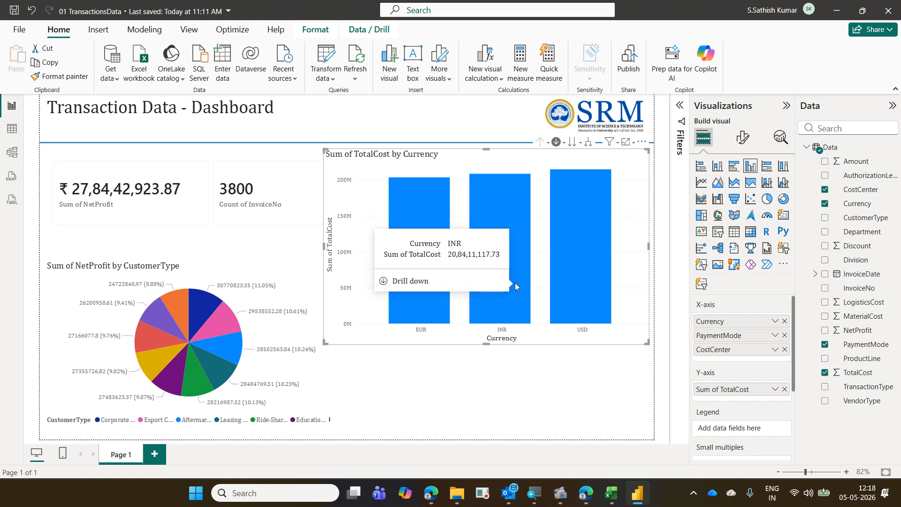
{"action": "left_click", "coordinate": [556, 143]}
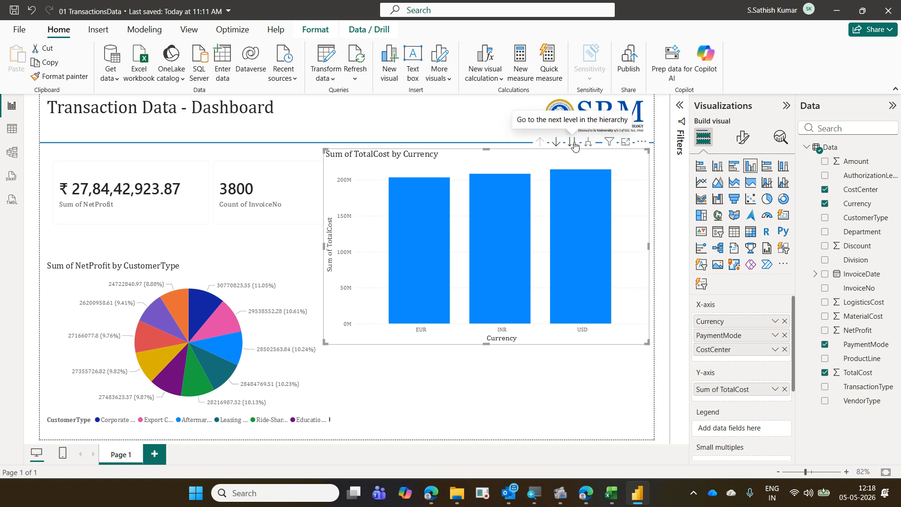
{"action": "left_click", "coordinate": [572, 142]}
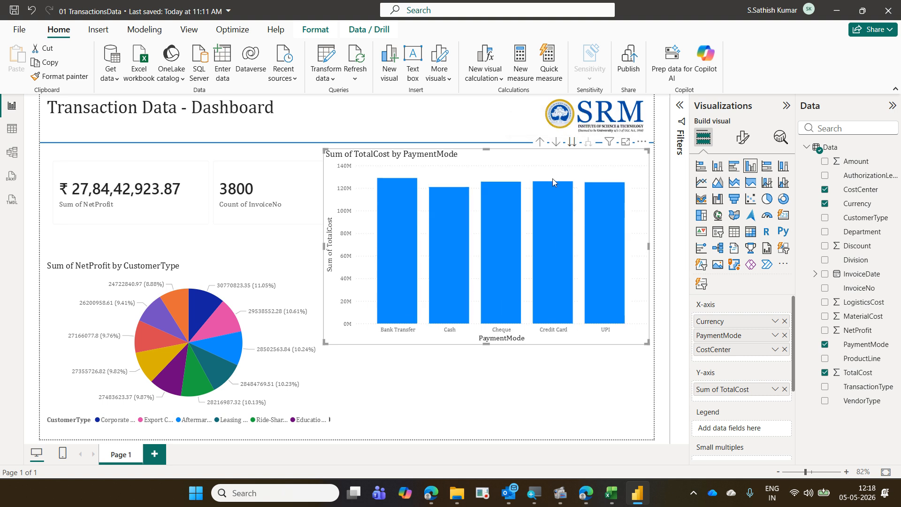
{"action": "left_click", "coordinate": [571, 143]}
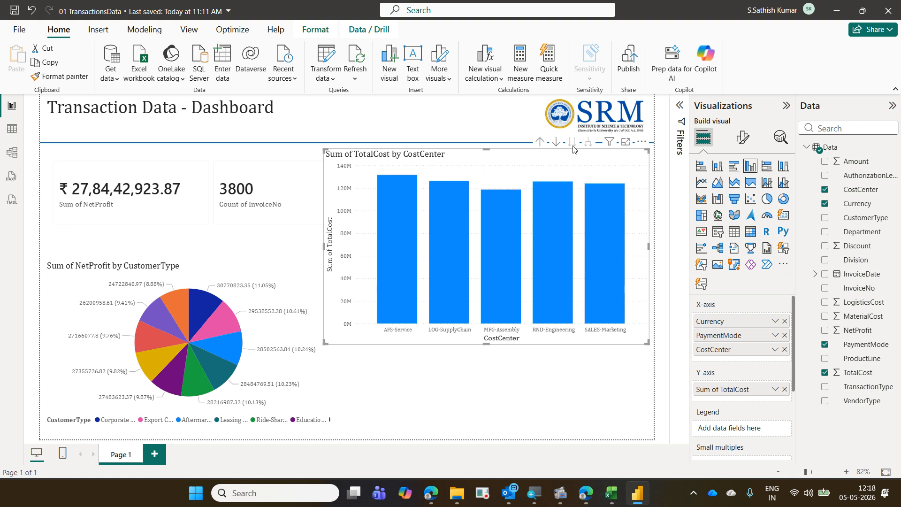
{"action": "left_click", "coordinate": [540, 143]}
{"action": "left_click", "coordinate": [540, 143]}
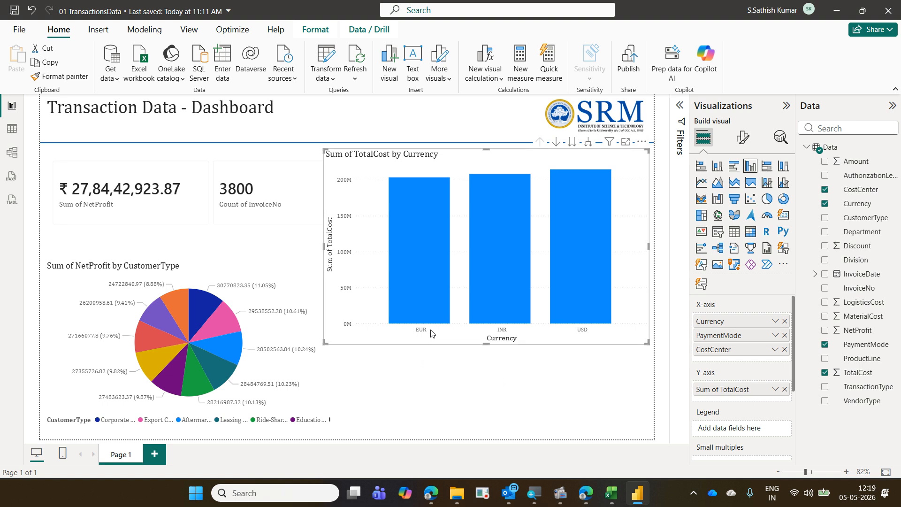
{"action": "left_click", "coordinate": [589, 144]}
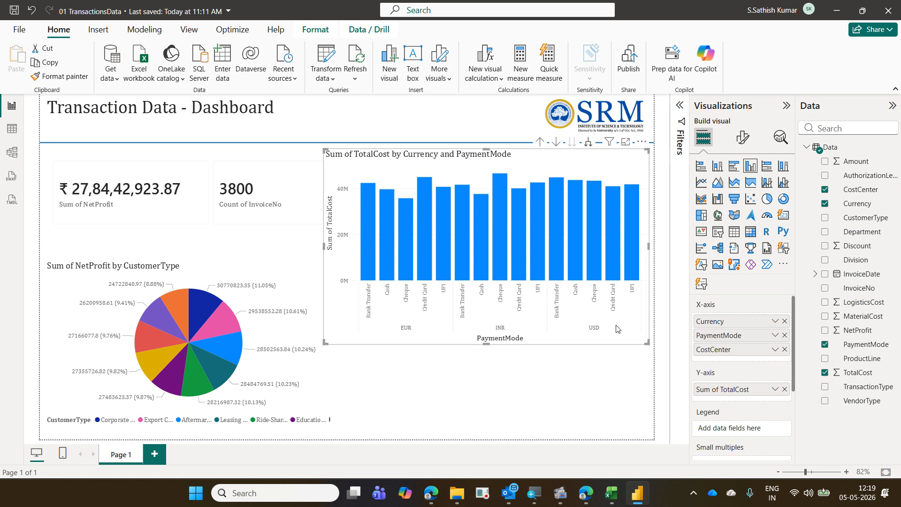
{"action": "left_click", "coordinate": [588, 143]}
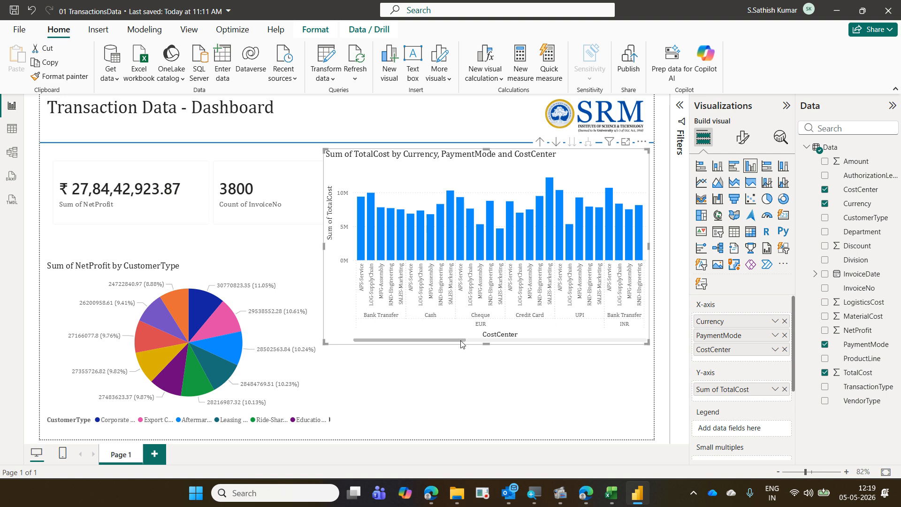
{"action": "left_click_drag", "start_coordinate": [461, 341], "coordinate": [655, 351]}
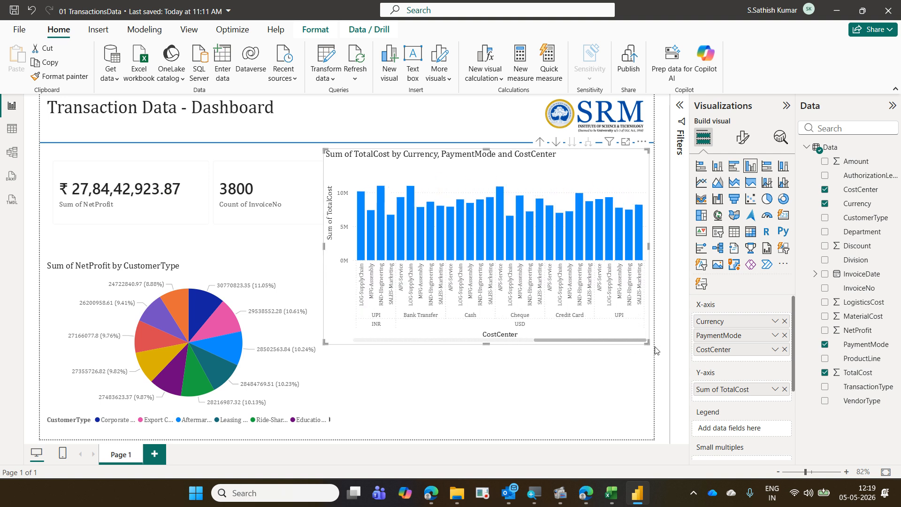
{"action": "left_click", "coordinate": [541, 143]}
{"action": "left_click", "coordinate": [540, 142]}
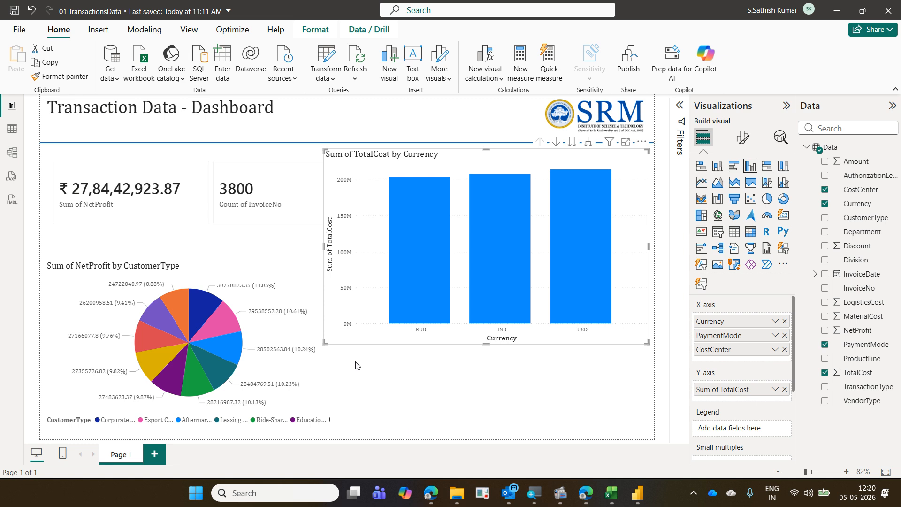
Shrink the Currency chart and insert a new clustered column chart below it.
{"action": "left_click_drag", "start_coordinate": [325, 343], "coordinate": [324, 281]}
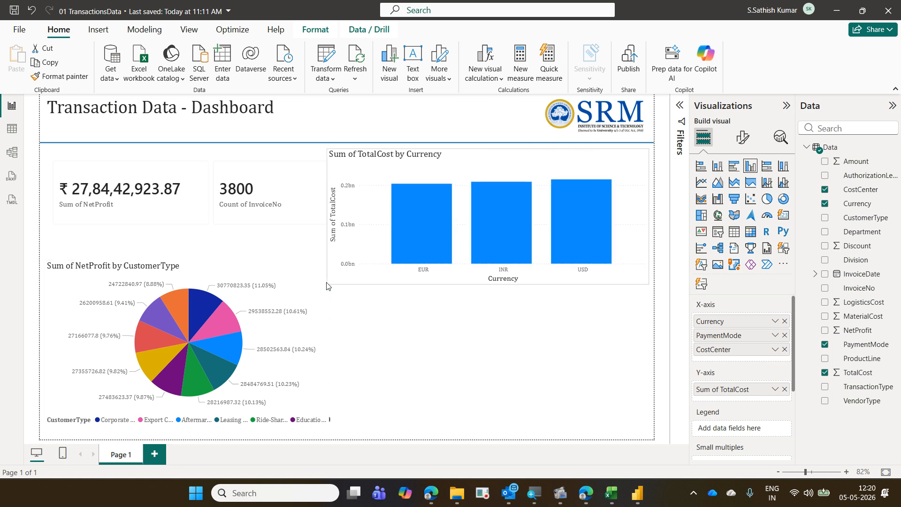
{"action": "left_click", "coordinate": [440, 381]}
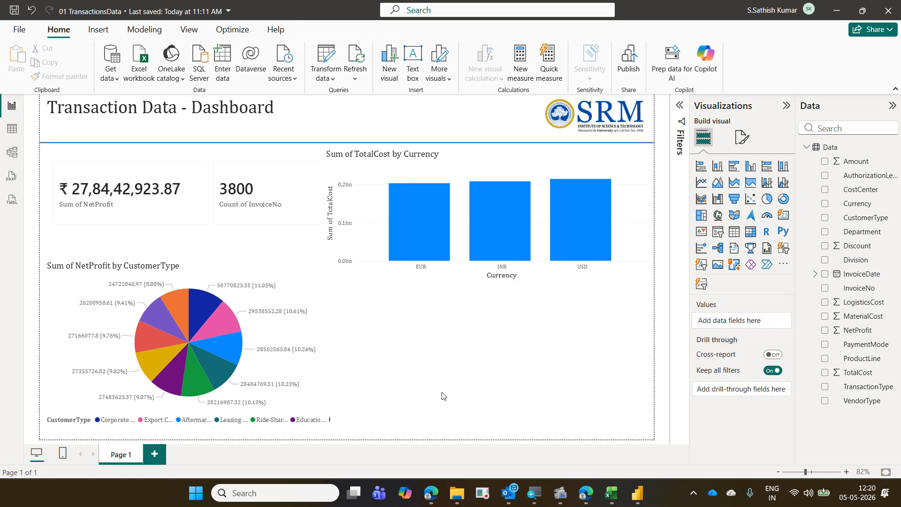
{"action": "left_click", "coordinate": [749, 166]}
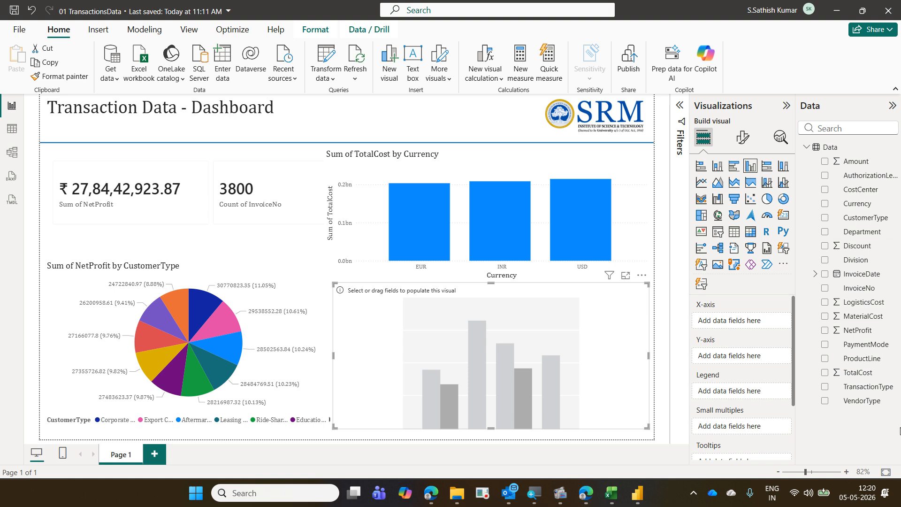
Put InvoiceDate on the X-axis and Sum of TotalCost as values, giving 2022–2026 bars.
{"action": "mouse_move", "coordinate": [813, 264]}
{"action": "left_mouse_down"}
{"action": "mouse_move", "coordinate": [826, 281]}
{"action": "mouse_move", "coordinate": [890, 289]}
{"action": "left_mouse_up"}
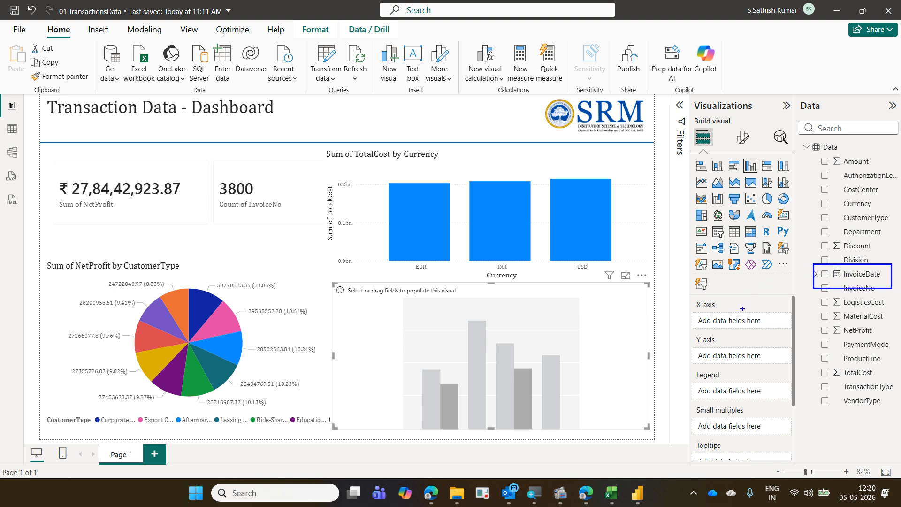
{"action": "left_click_drag", "start_coordinate": [741, 308], "coordinate": [809, 276]}
{"action": "key", "text": "Escape"}
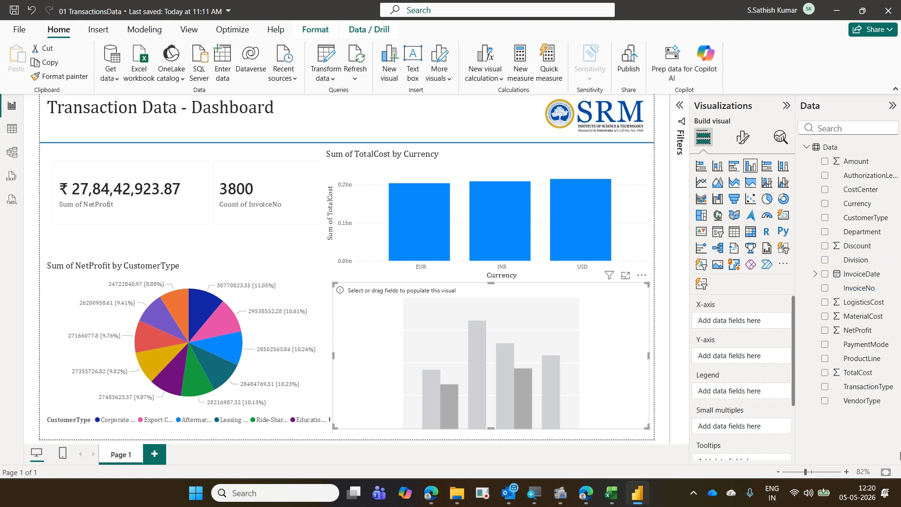
{"action": "left_click_drag", "start_coordinate": [863, 279], "coordinate": [718, 320]}
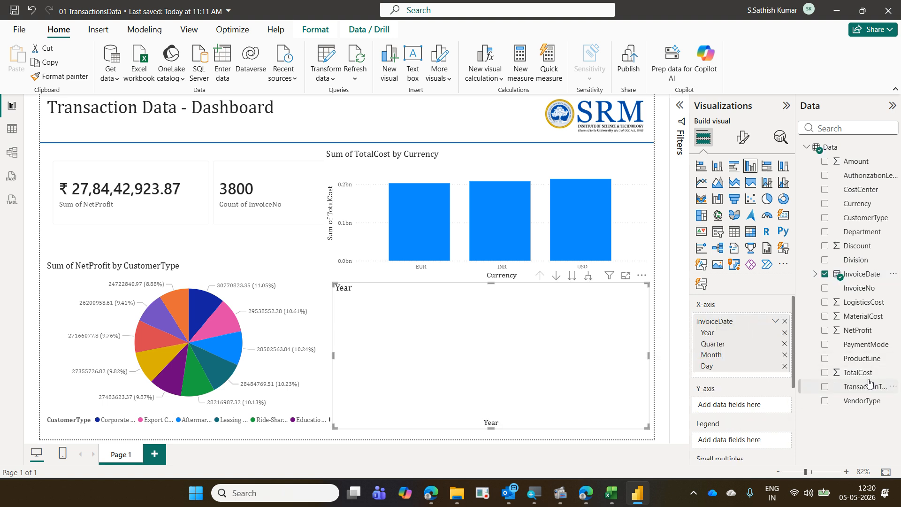
{"action": "left_click_drag", "start_coordinate": [860, 375], "coordinate": [755, 408]}
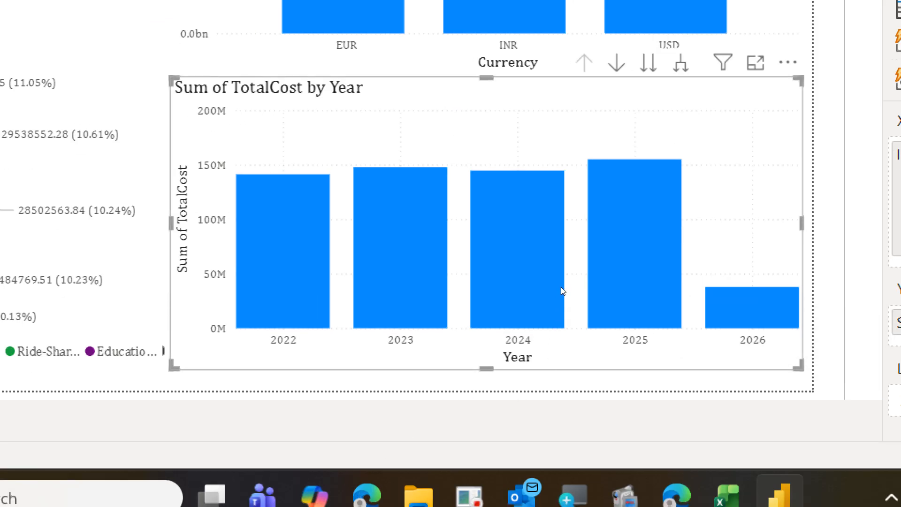
{"action": "left_click", "coordinate": [617, 63]}
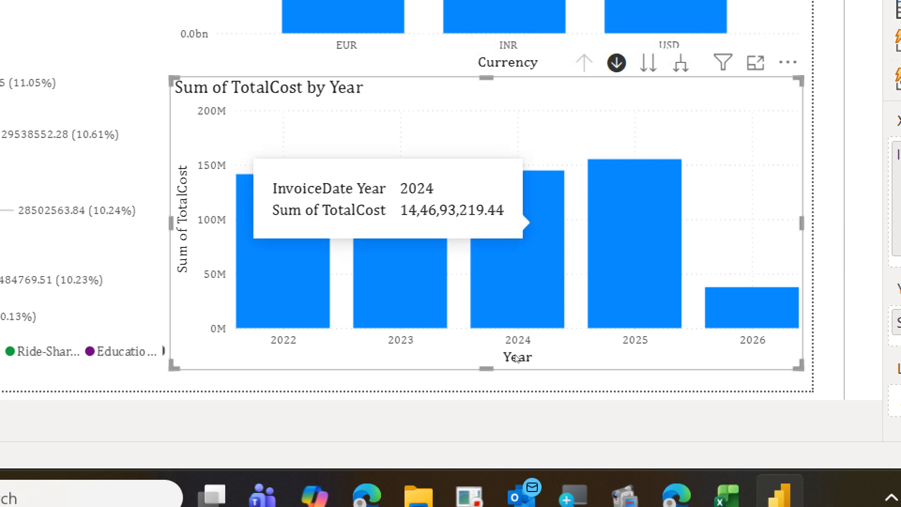
{"action": "left_click", "coordinate": [530, 222]}
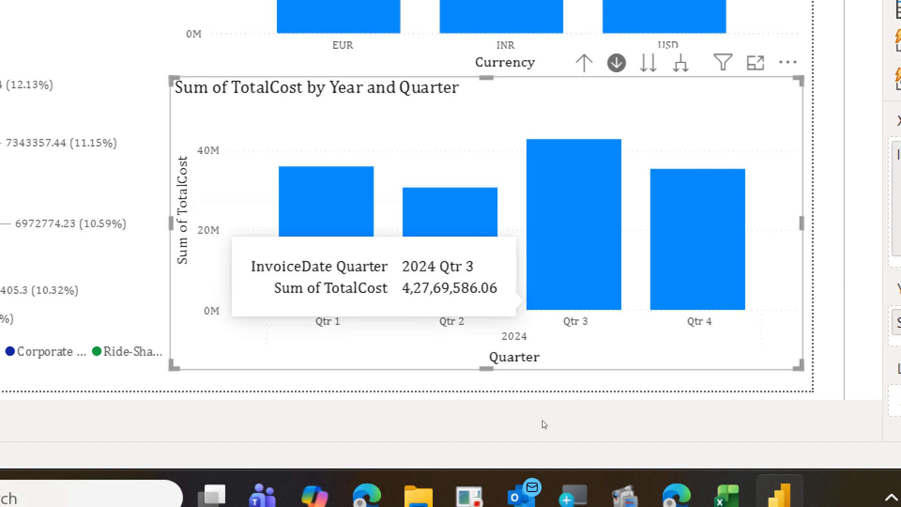
{"action": "left_click", "coordinate": [423, 360]}
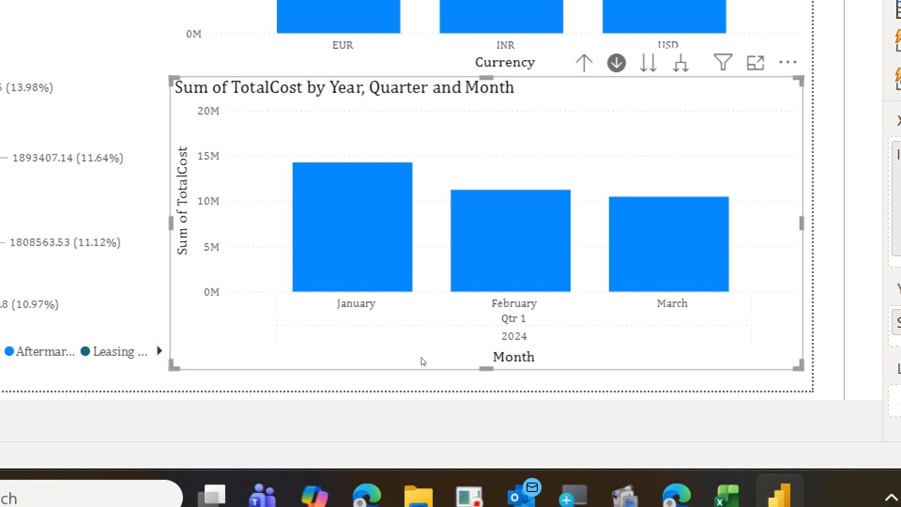
{"action": "left_click", "coordinate": [423, 361]}
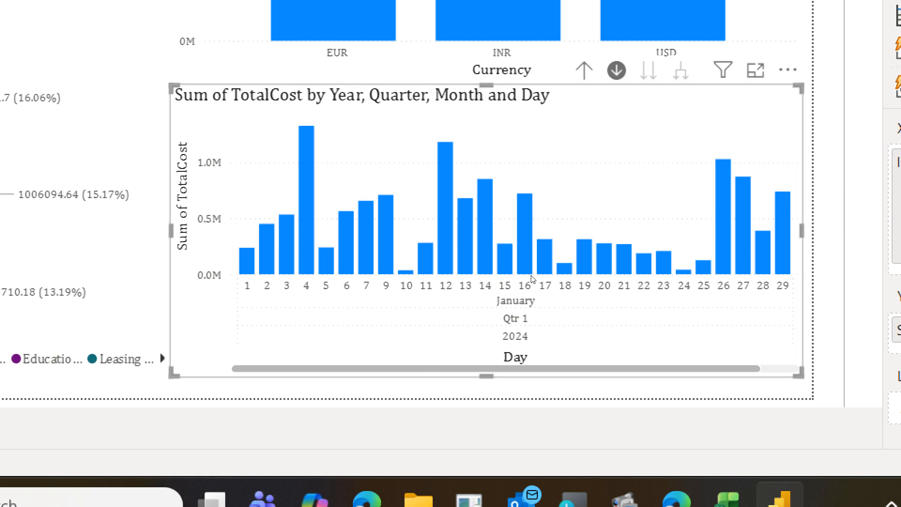
{"action": "left_click", "coordinate": [584, 70]}
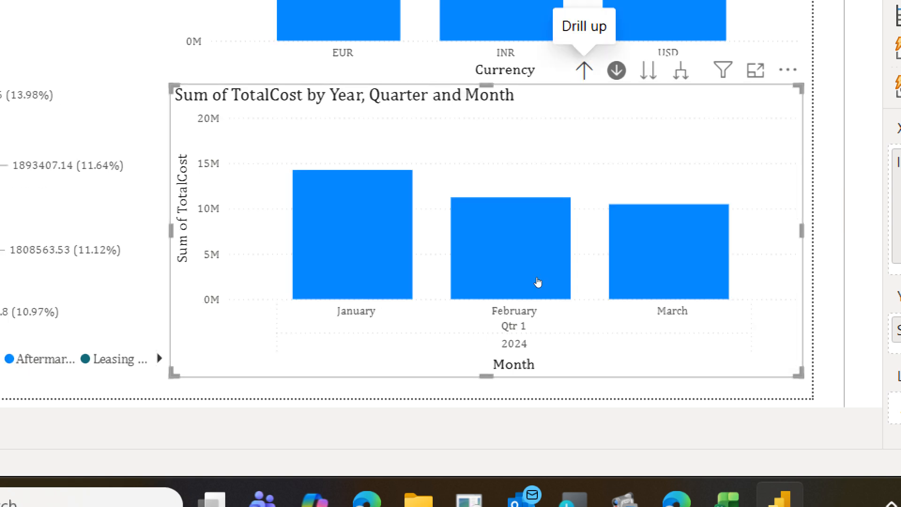
{"action": "left_click", "coordinate": [584, 70]}
{"action": "left_click", "coordinate": [584, 70]}
{"action": "left_click", "coordinate": [616, 71]}
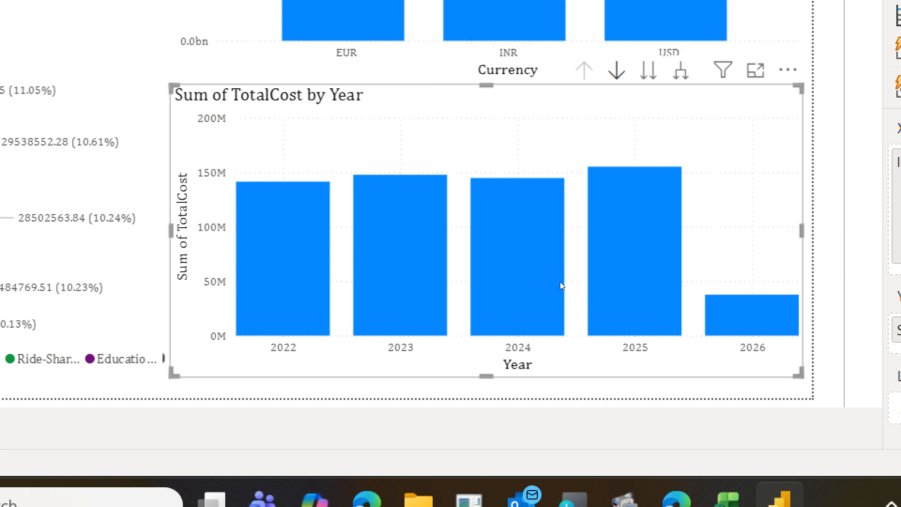
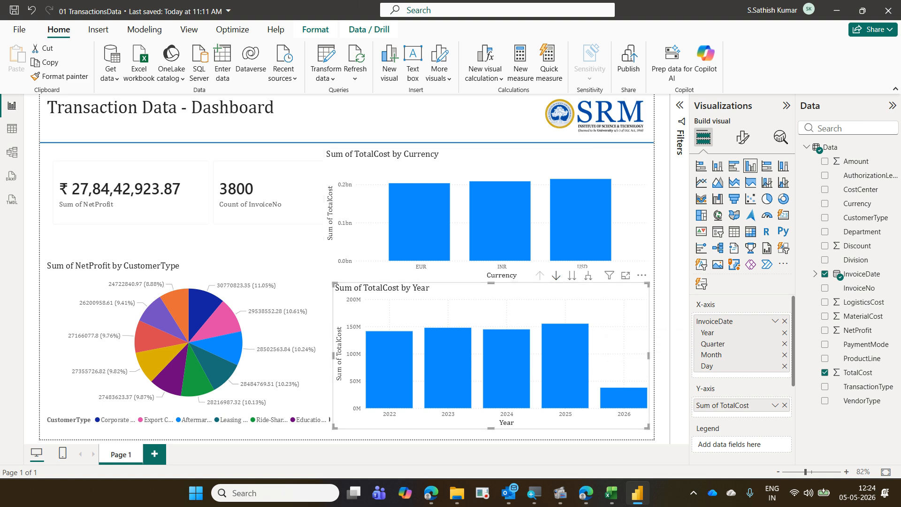
Save the 01 TransactionsData report with its two cards, pie chart and two column charts.
{"action": "left_click", "coordinate": [11, 11]}
{"action": "mouse_move", "coordinate": [559, 493]}
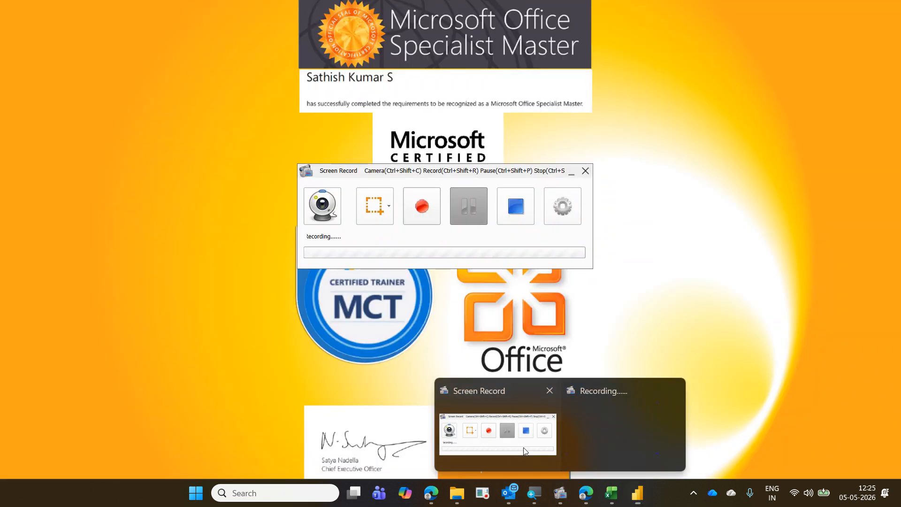
{"action": "left_click", "coordinate": [522, 447]}
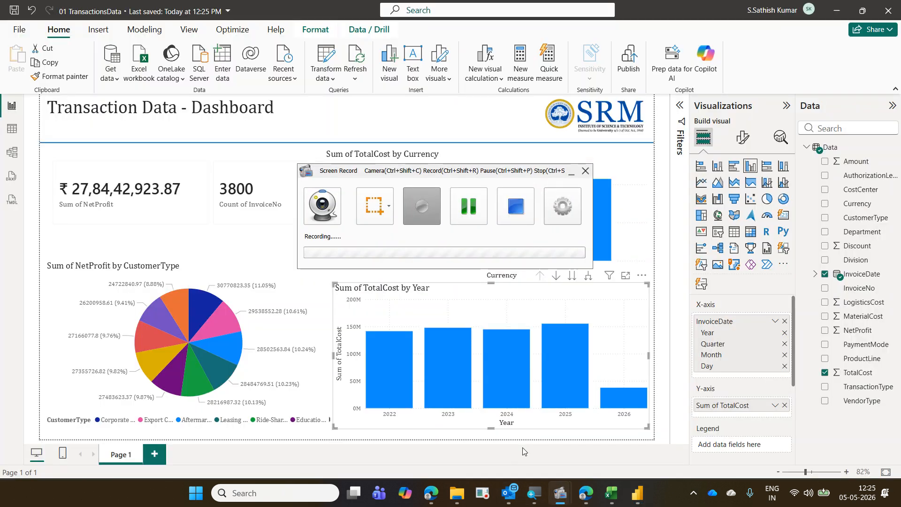